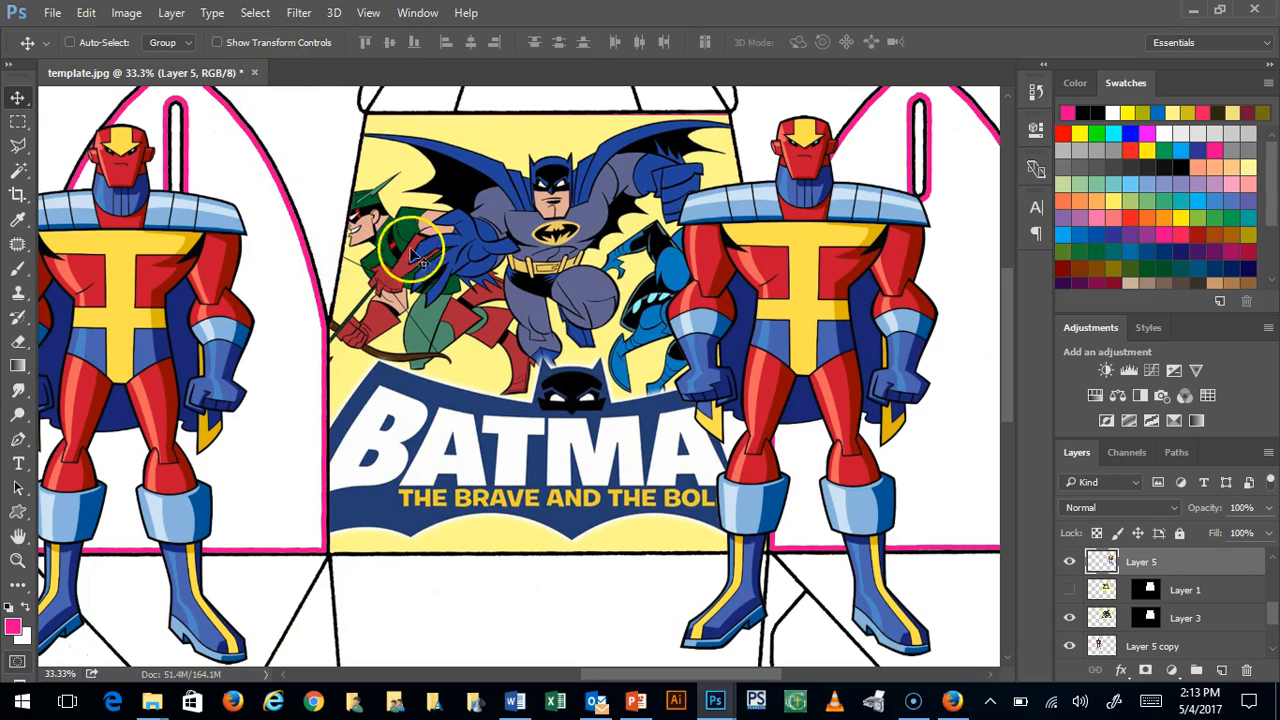
Hide the character and Batman artwork on Layer 5, Layer 3 and Layer 5 copy to show the blank template
left_click(1069, 562)
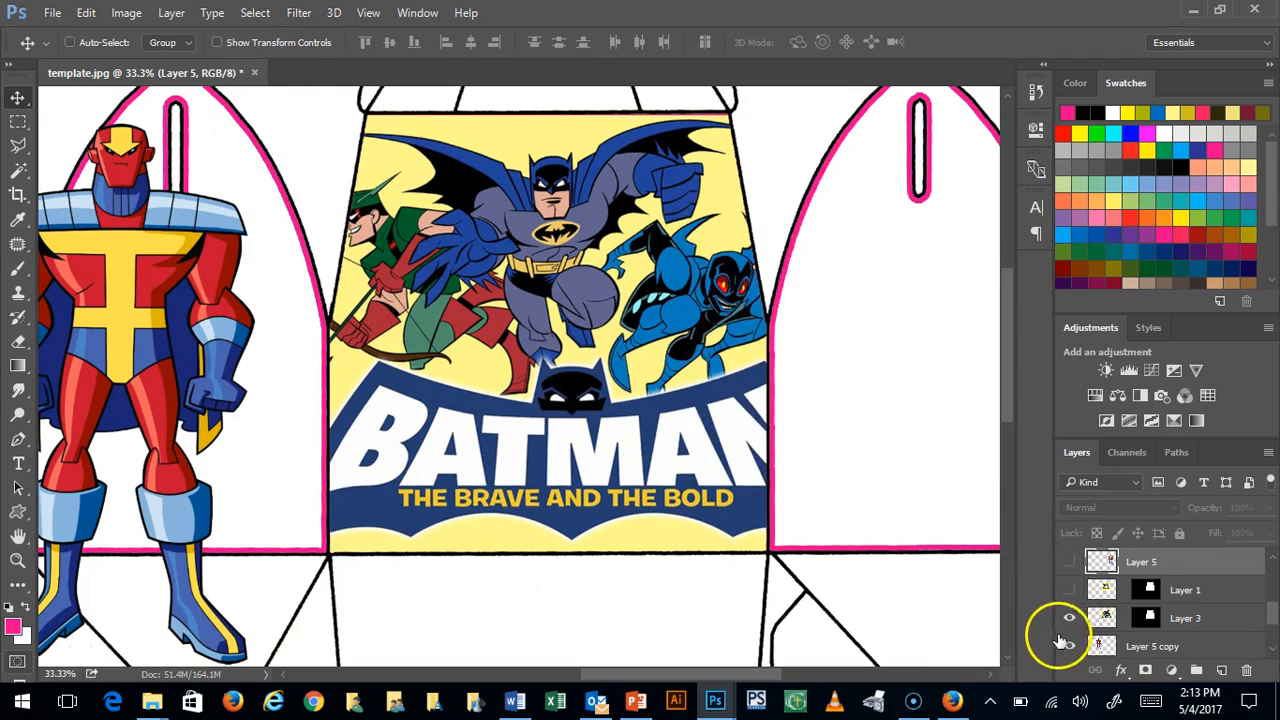
left_click(1069, 618)
left_click(1069, 646)
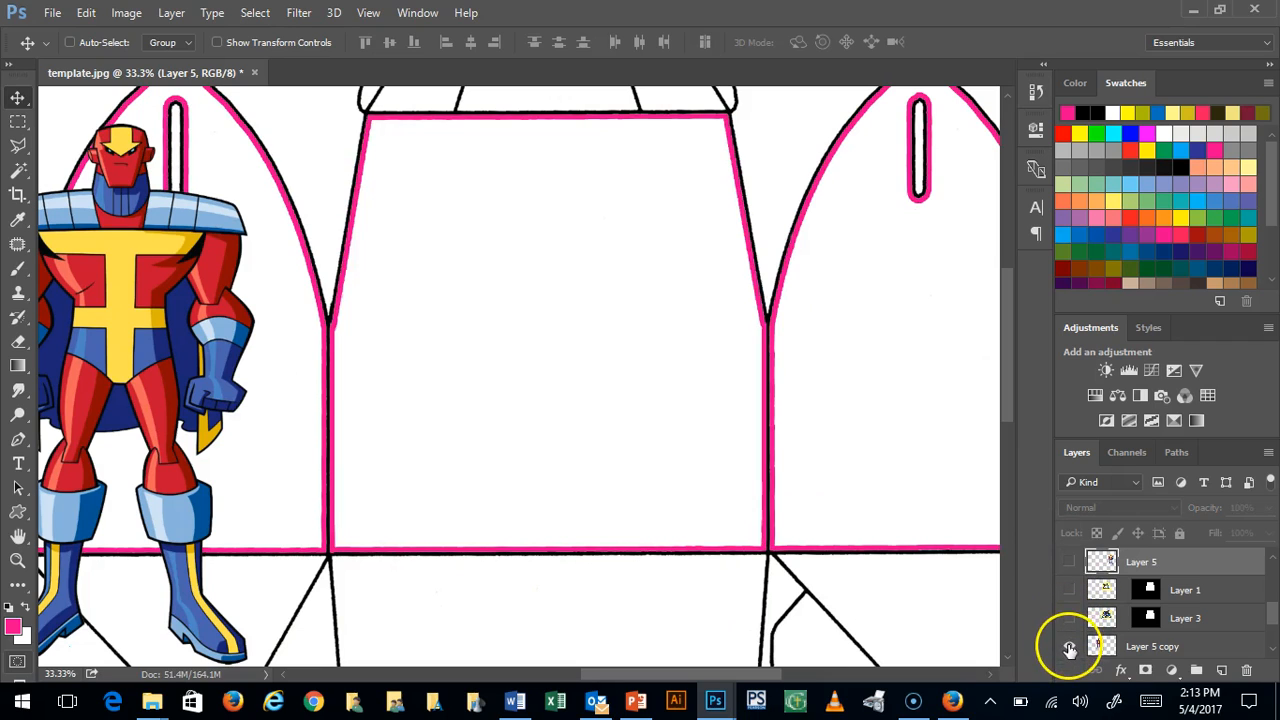
left_click(1069, 590)
left_click(53, 13)
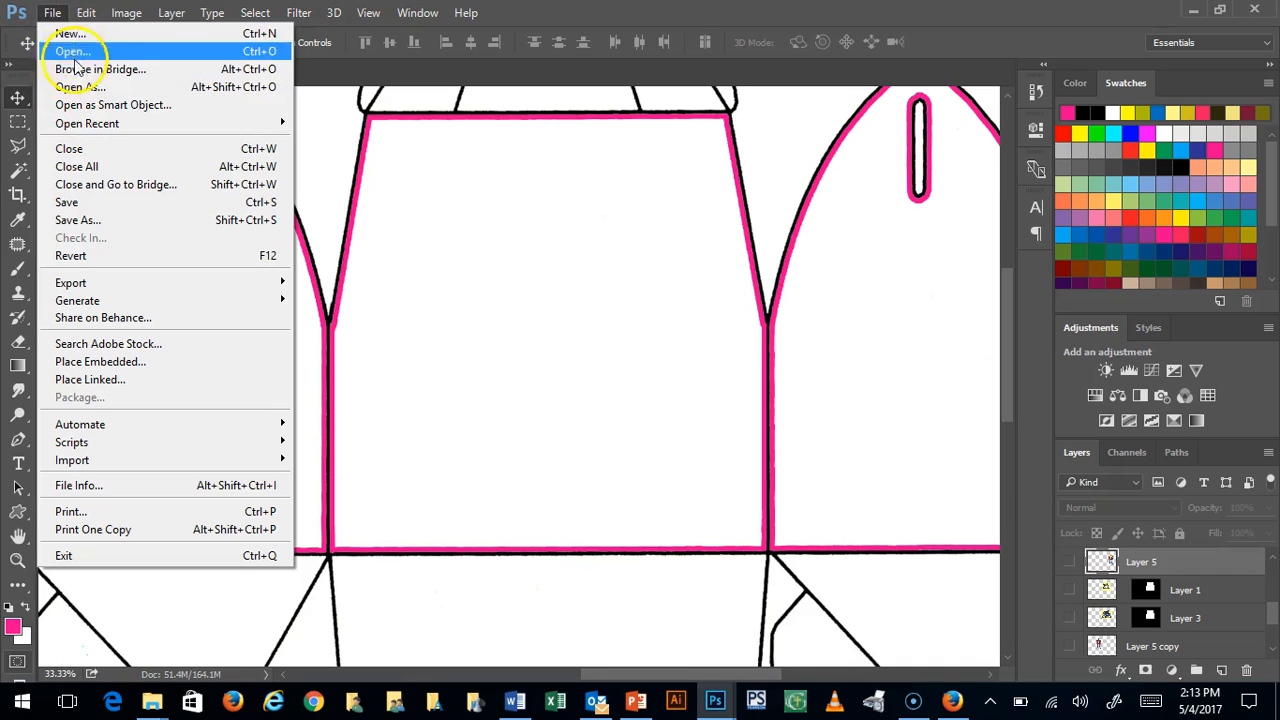
mouse_move(80, 12)
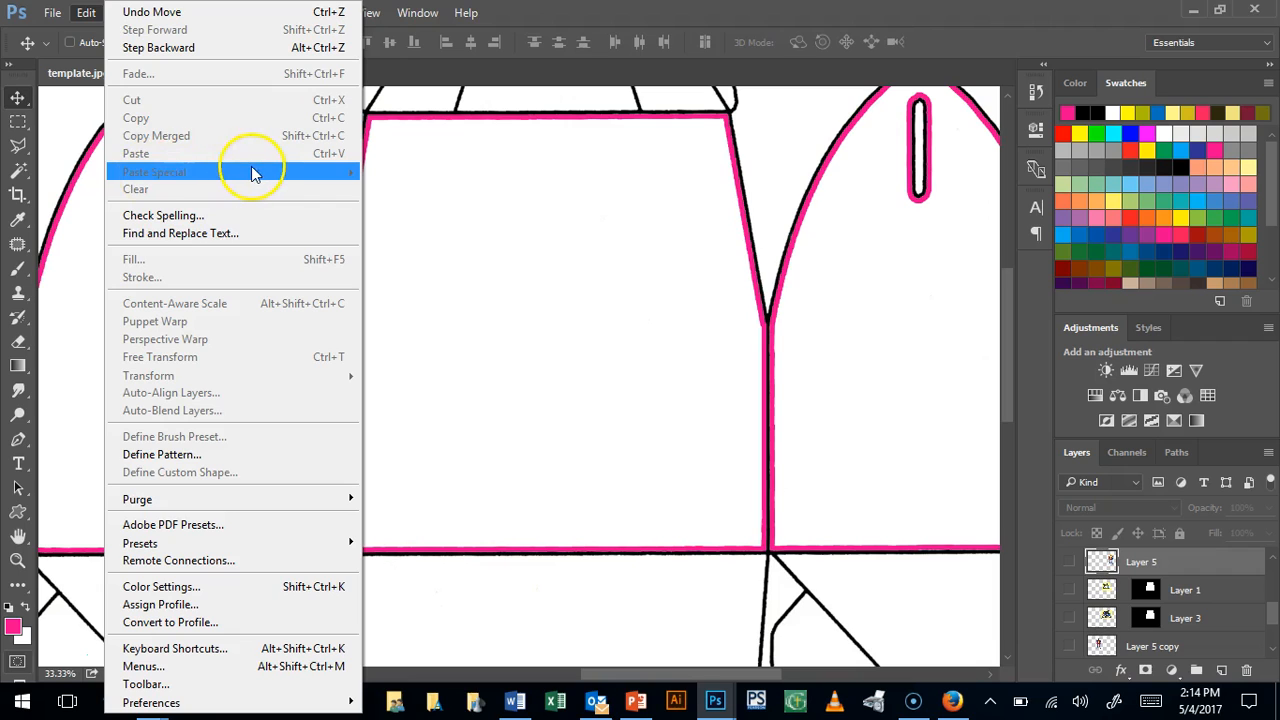
left_click(429, 66)
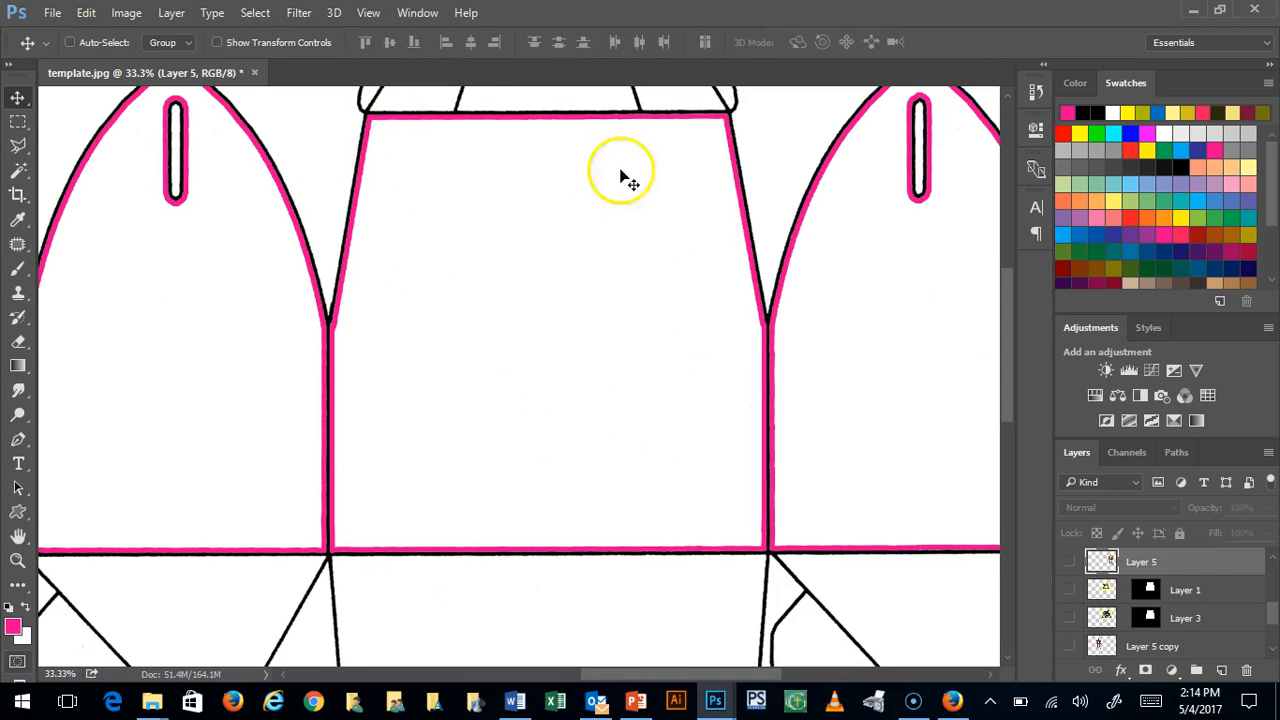
Hide the pink outlines on Layer 4 and make Background copy the active layer
scroll(1175, 622, "down", 5)
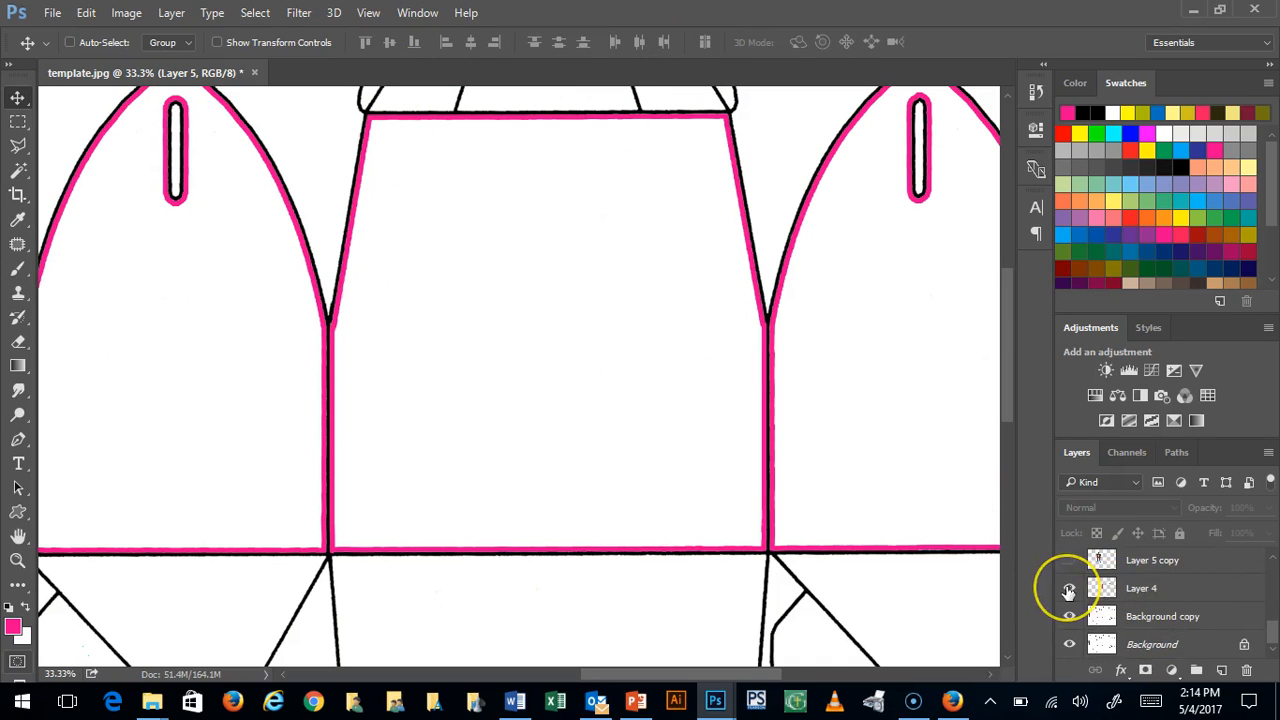
left_click(1069, 589)
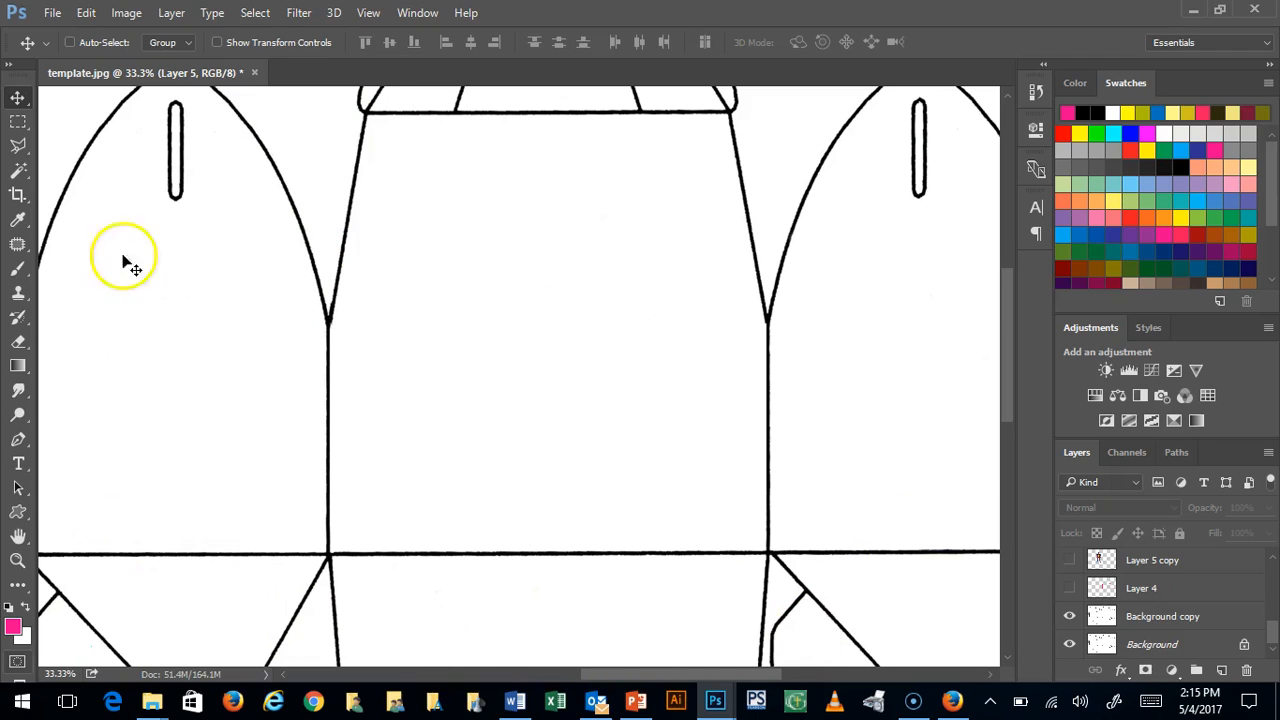
left_click(1168, 615)
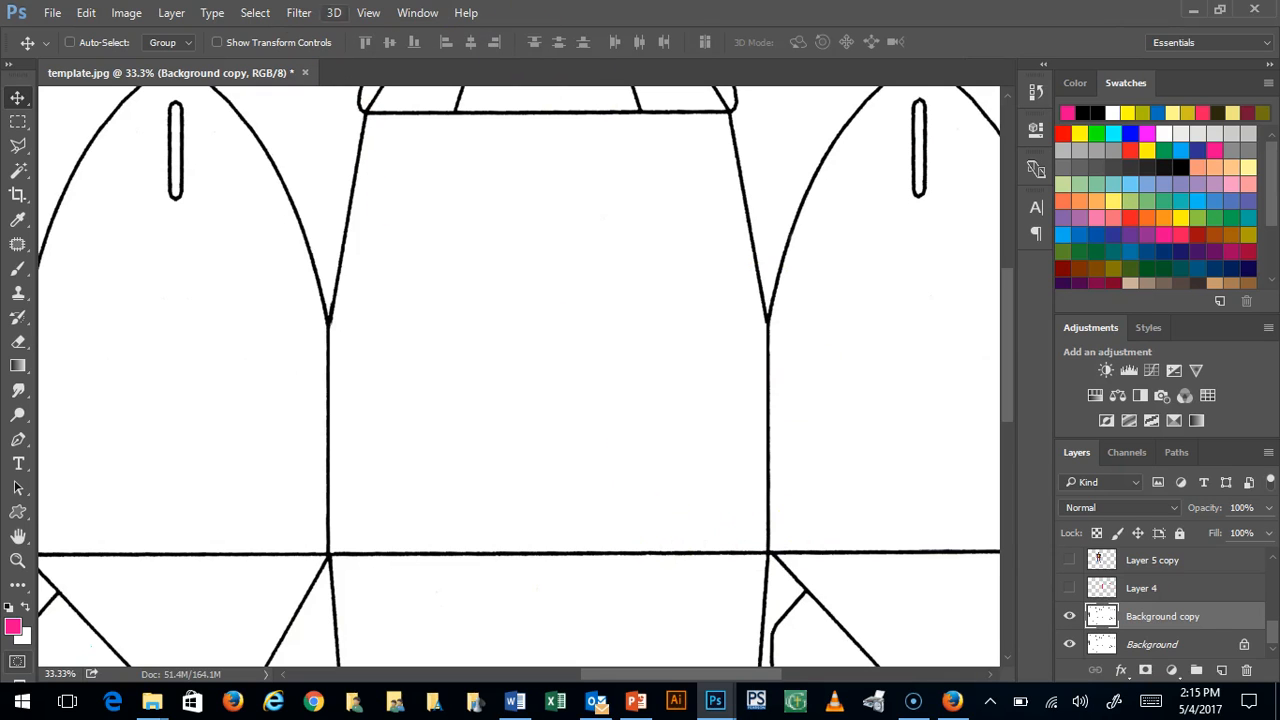
Show the Batman image document c7d58459de33ade5c91caaa56cc4a901.jpg, minimize it and return to template.jpg
left_click(415, 14)
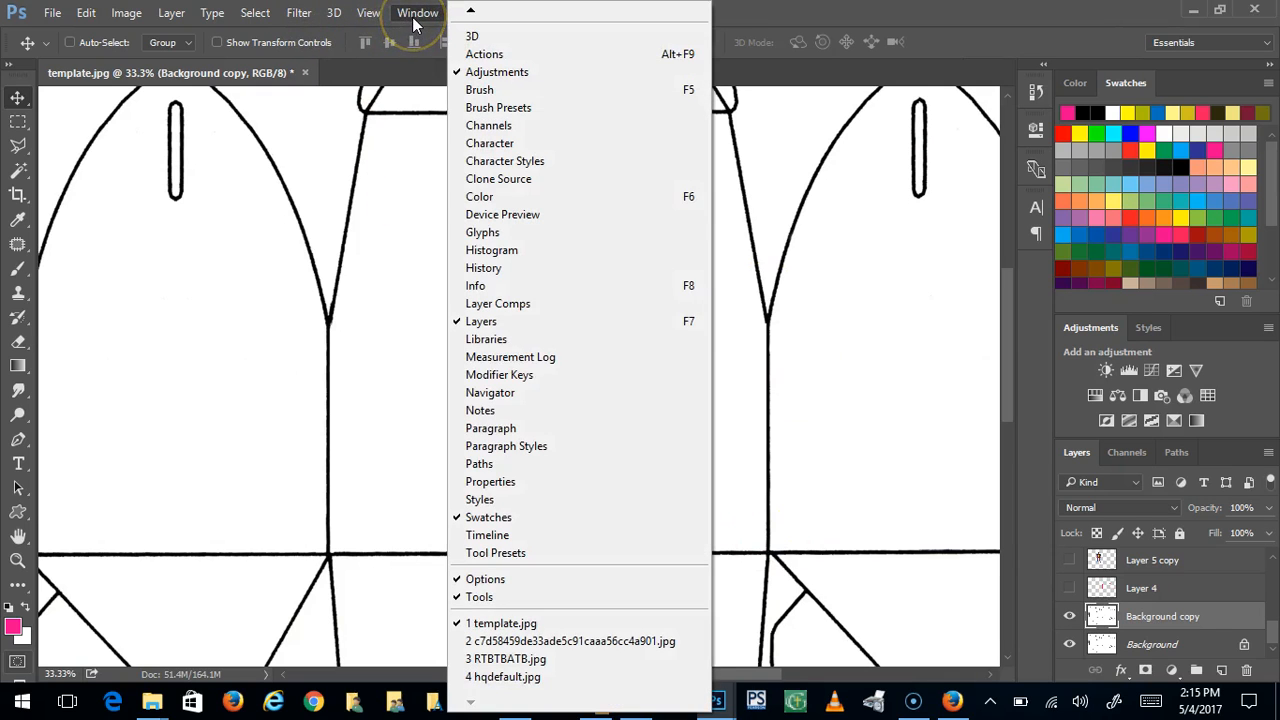
left_click(527, 647)
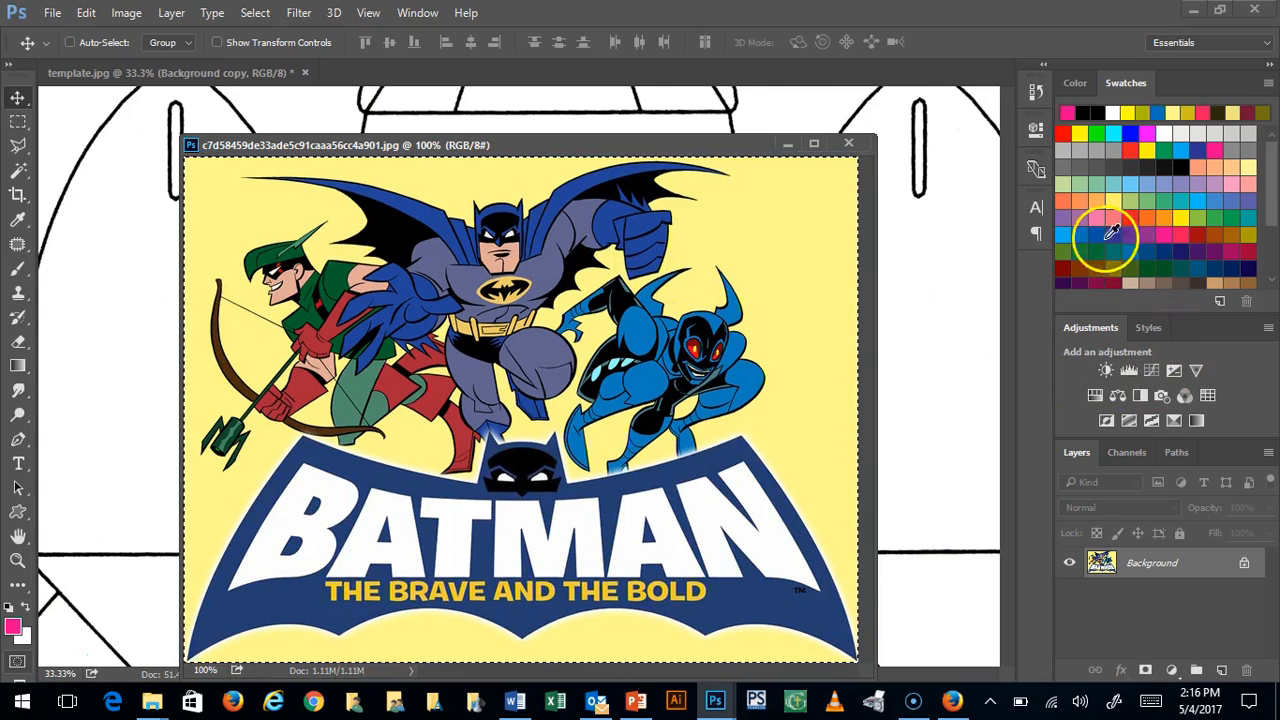
left_click(786, 144)
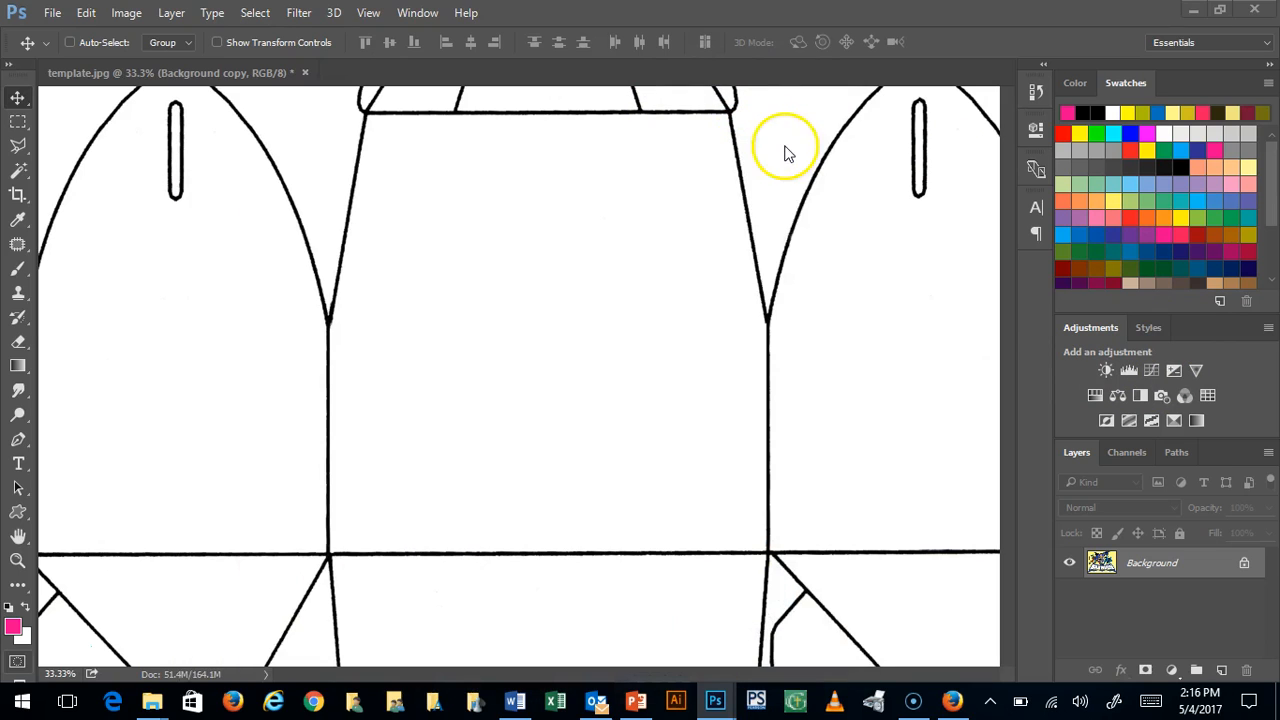
left_click(521, 93)
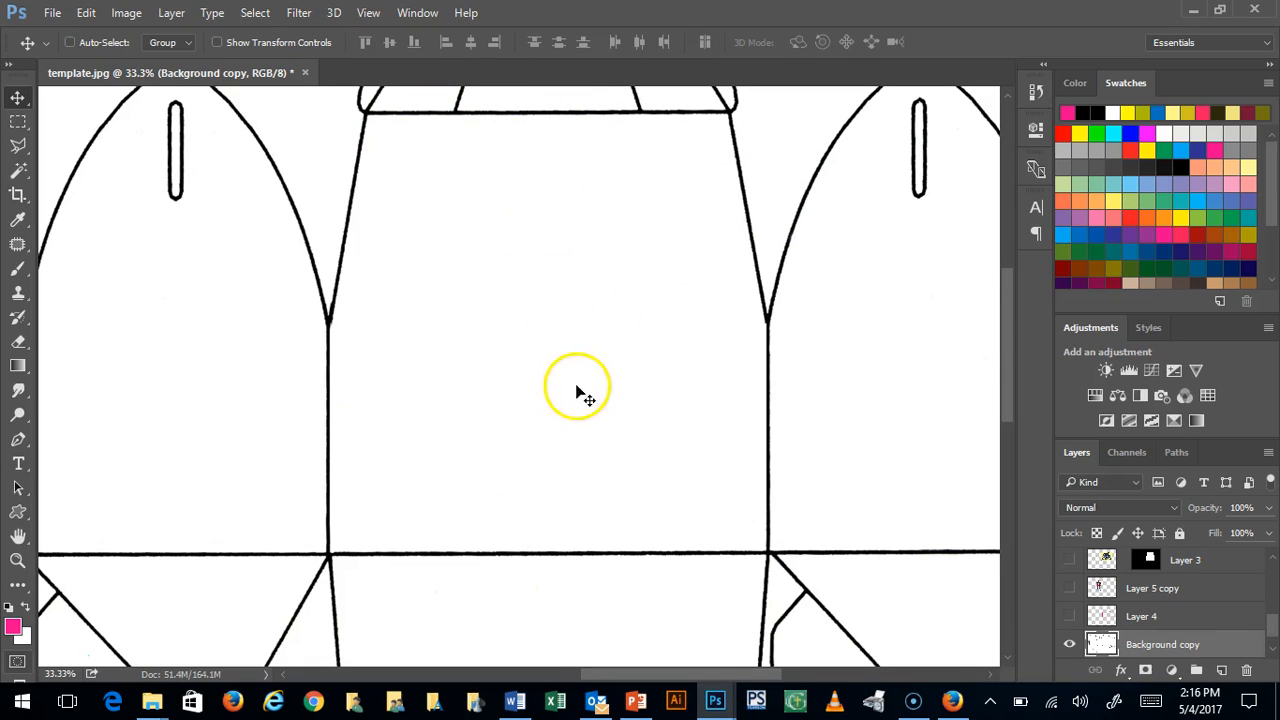
Select the central panel on the Background copy layer with the Magic Wand and paste the Batman image into that selection
left_click(1196, 650)
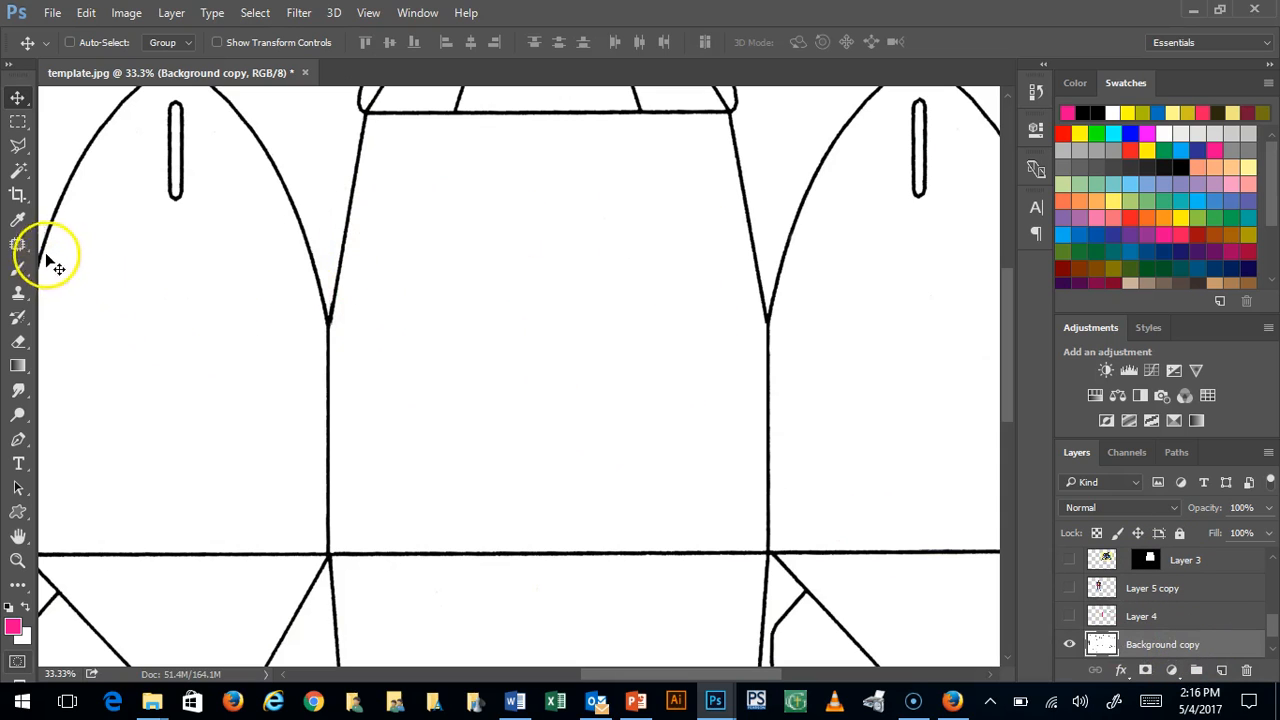
left_click(17, 170)
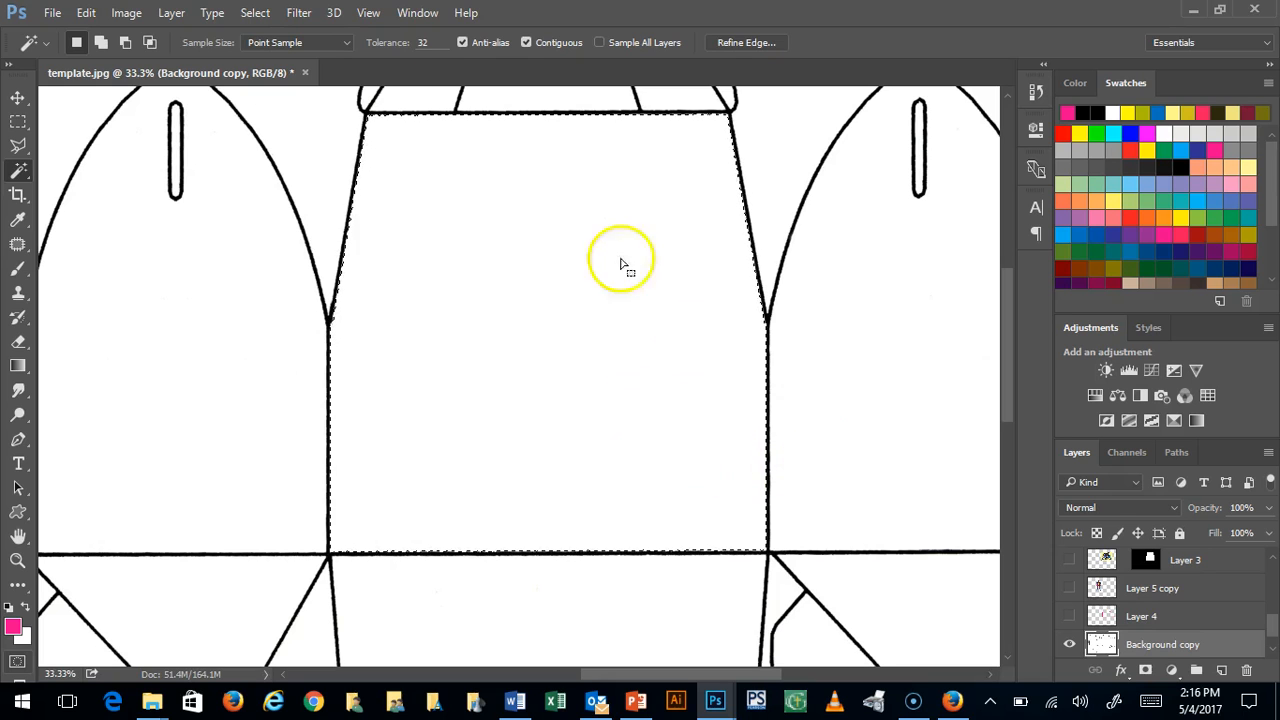
left_click(84, 14)
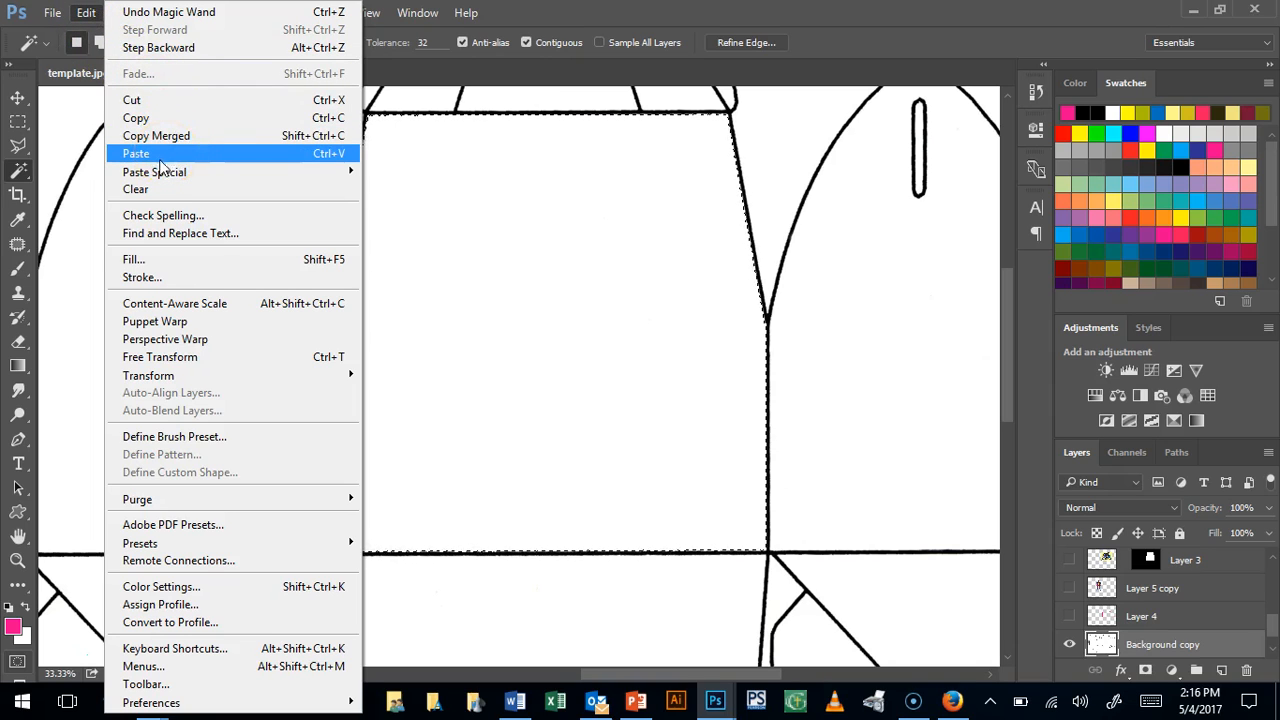
mouse_move(157, 177)
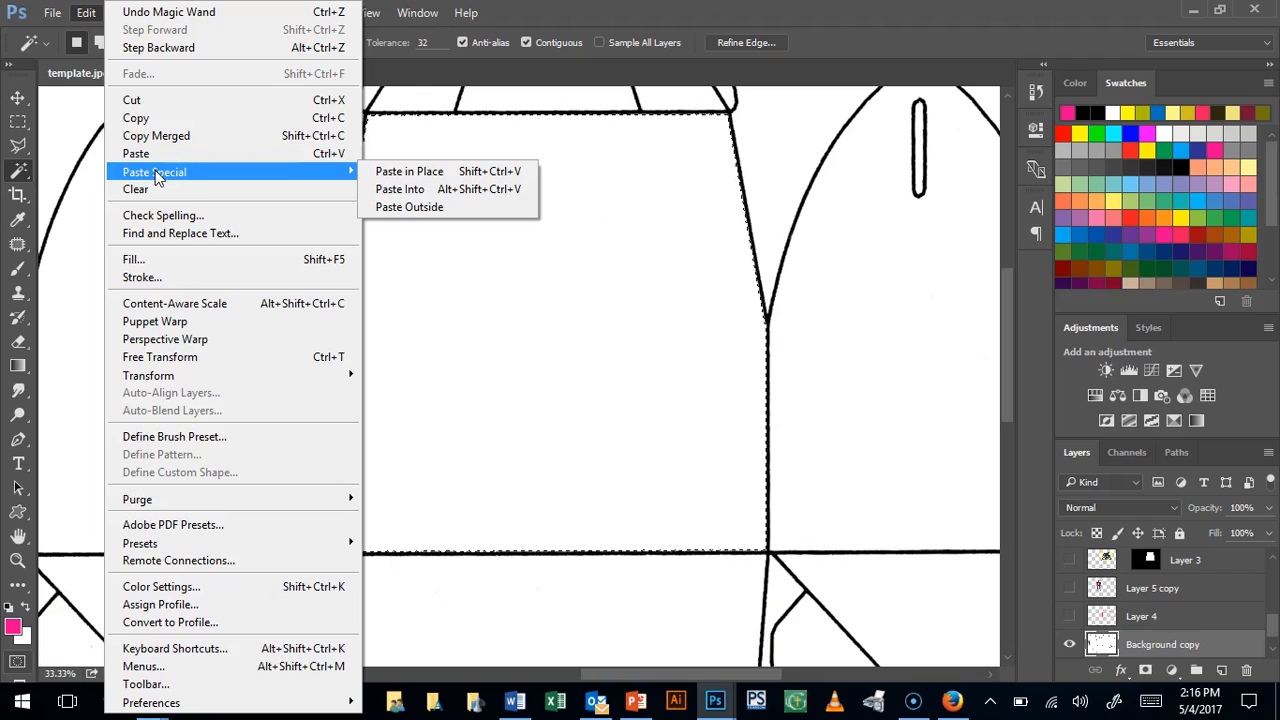
left_click(421, 197)
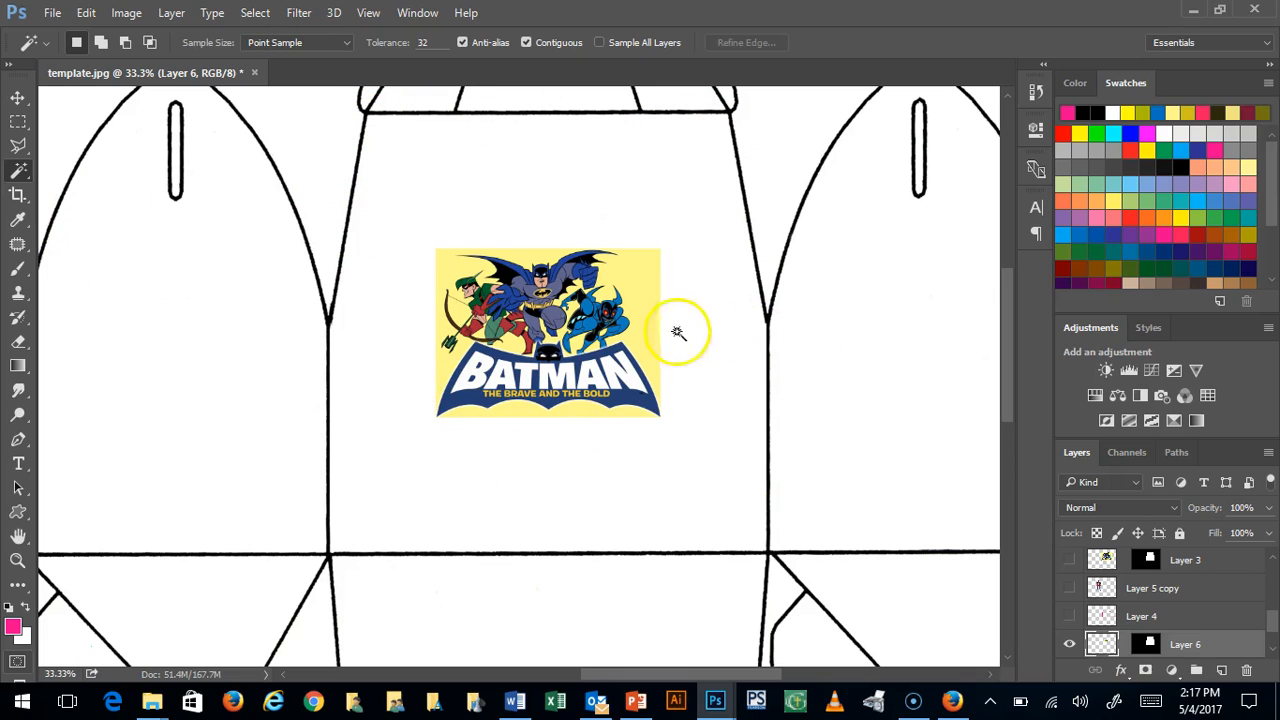
Scale the pasted Batman artwork to about 257% so that it fills the central panel
left_click(18, 97)
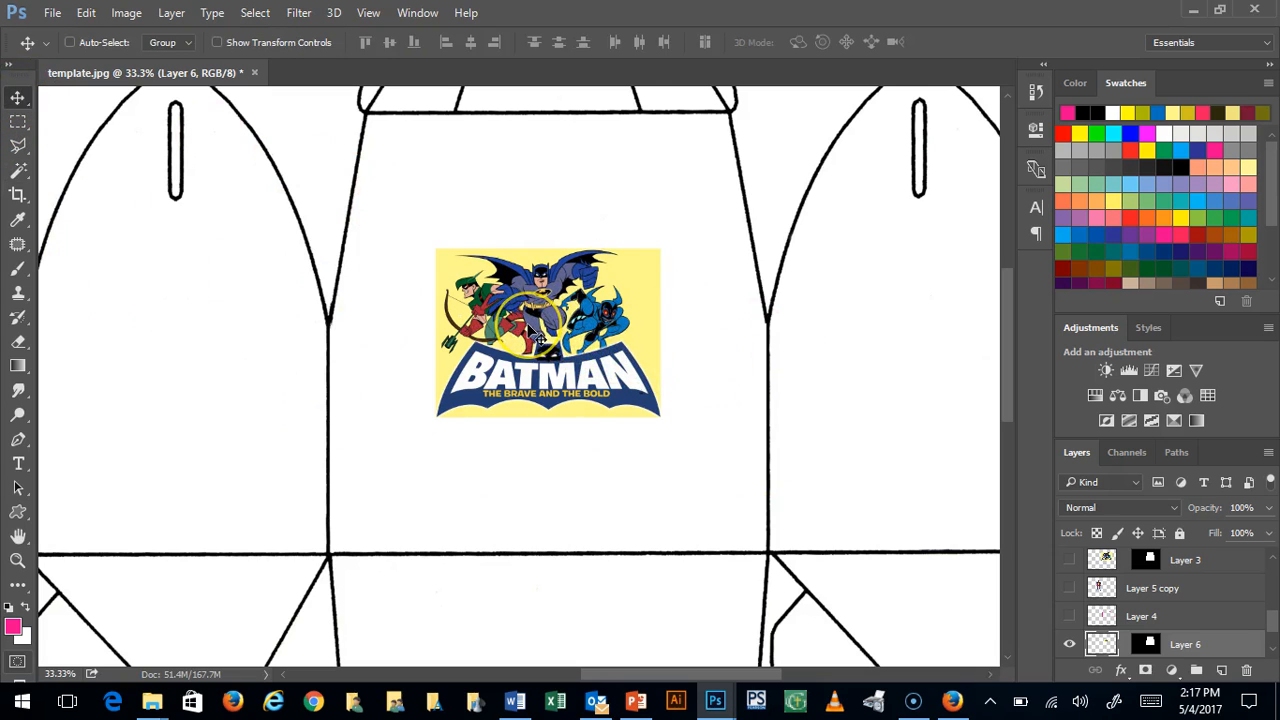
mouse_move(538, 337)
left_mouse_down()
mouse_move(600, 353)
mouse_move(676, 333)
mouse_move(702, 249)
mouse_move(697, 182)
mouse_move(320, 194)
mouse_move(265, 262)
mouse_move(251, 531)
mouse_move(449, 580)
mouse_move(553, 402)
mouse_move(528, 333)
left_mouse_up()
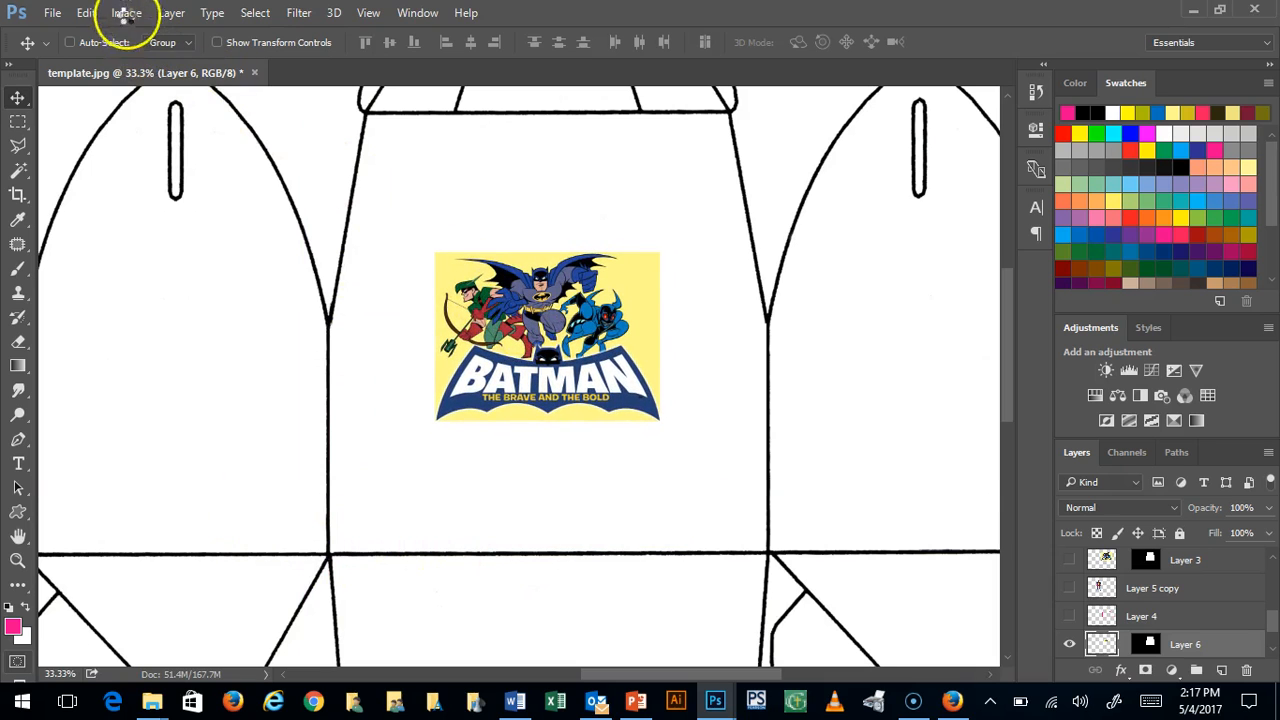
left_click(87, 14)
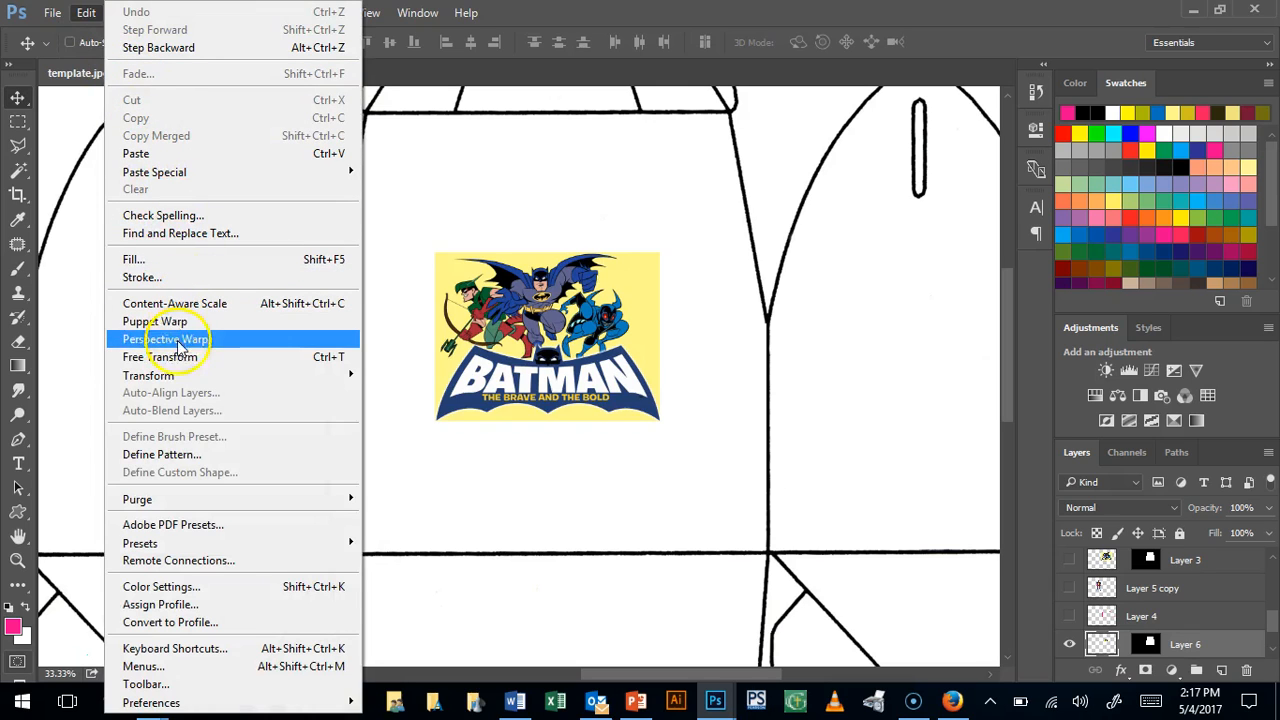
mouse_move(180, 374)
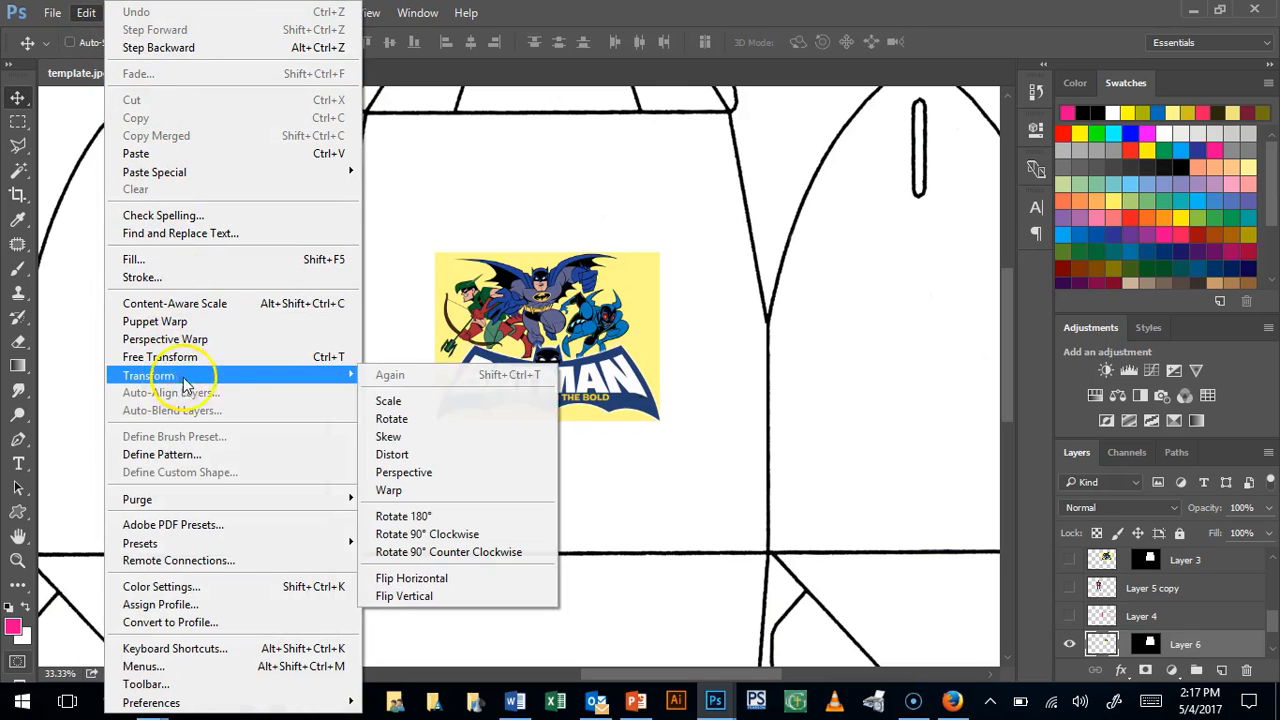
left_click(418, 401)
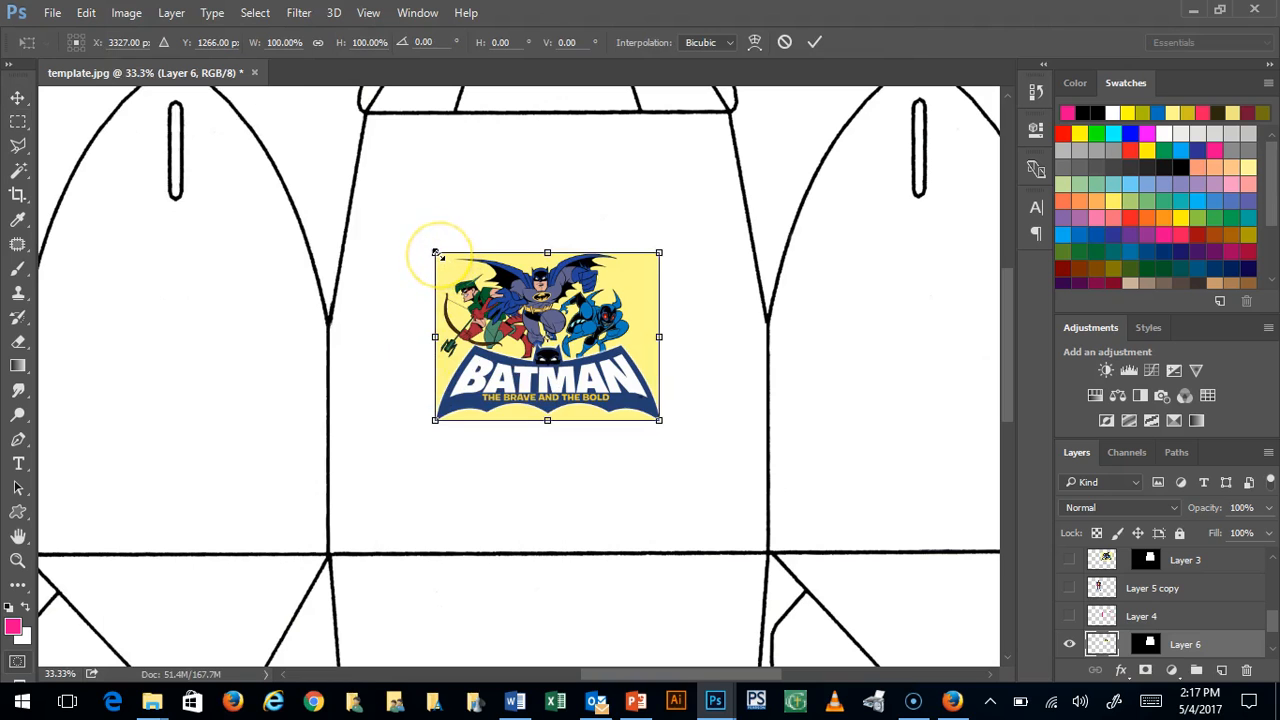
left_click_drag(435, 253, 322, 168)
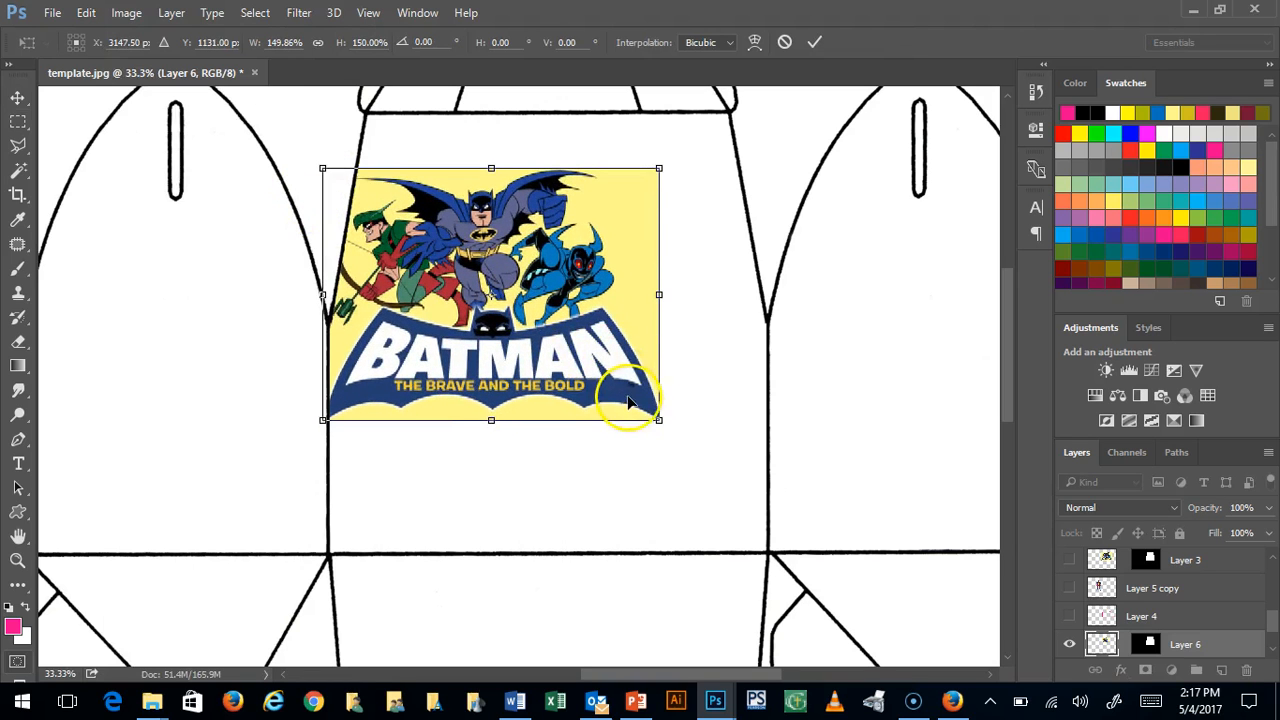
left_click_drag(657, 419, 797, 584)
left_click_drag(322, 168, 270, 98)
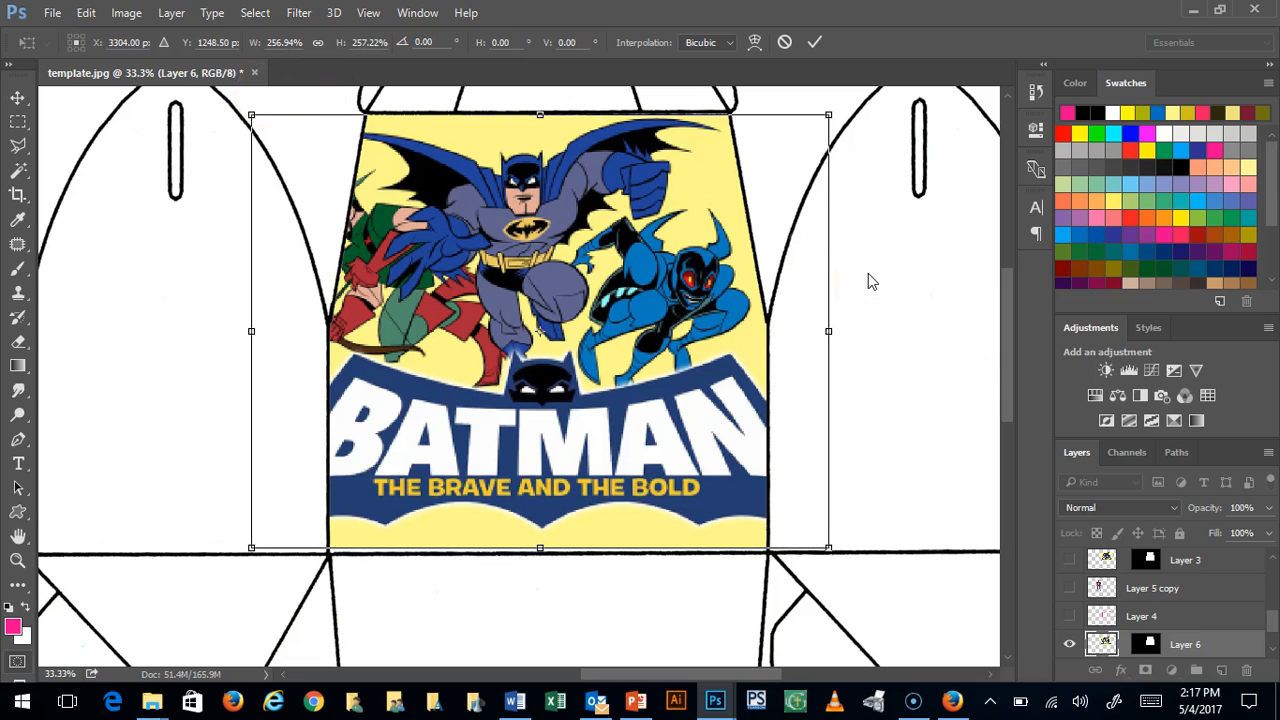
key("Return")
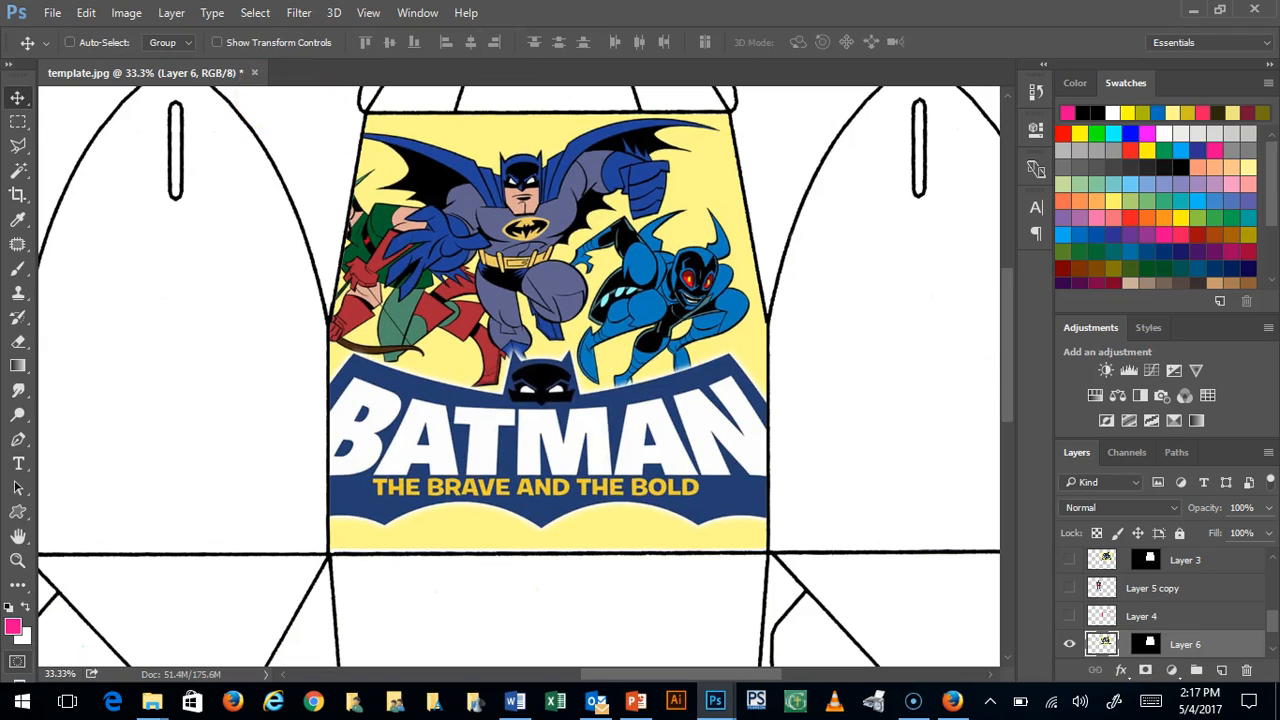
Reposition the enlarged Batman artwork within the central panel to adjust which characters and lettering fit inside it
mouse_move(575, 323)
left_mouse_down()
mouse_move(582, 300)
mouse_move(603, 352)
mouse_move(615, 312)
mouse_move(596, 338)
mouse_move(570, 312)
mouse_move(592, 322)
mouse_move(572, 321)
left_mouse_up()
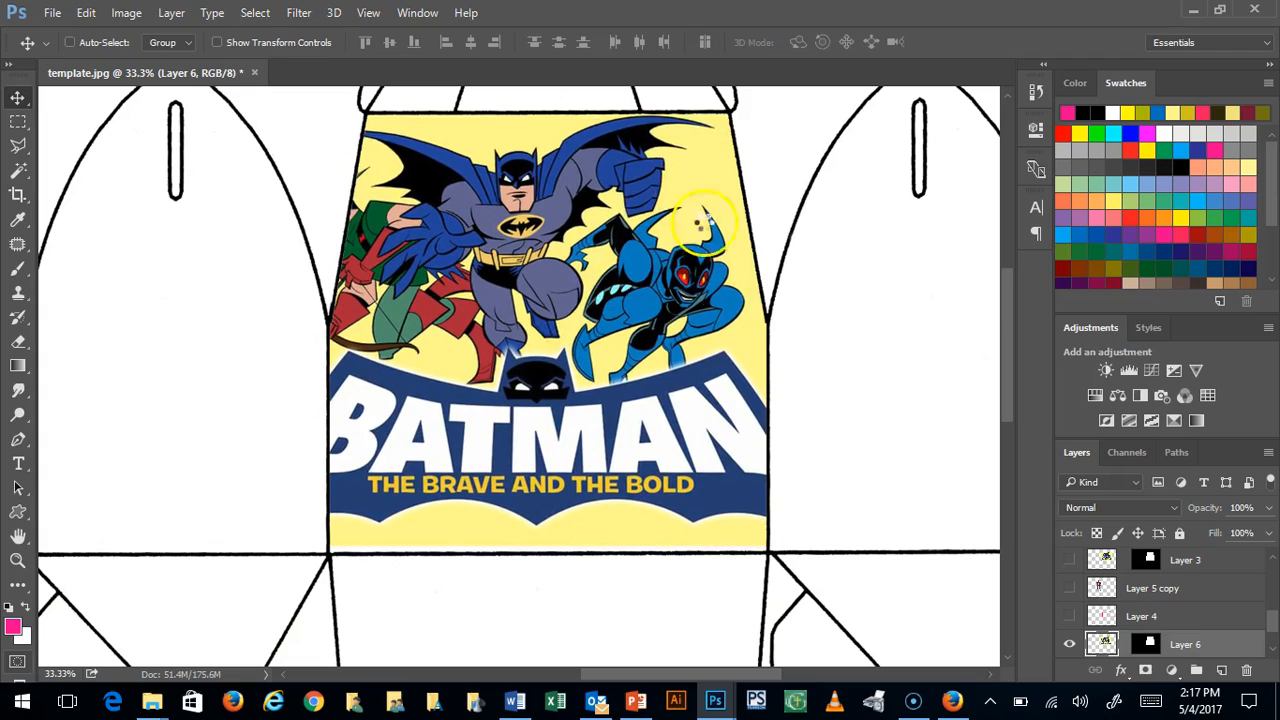
left_click_drag(512, 334, 525, 345)
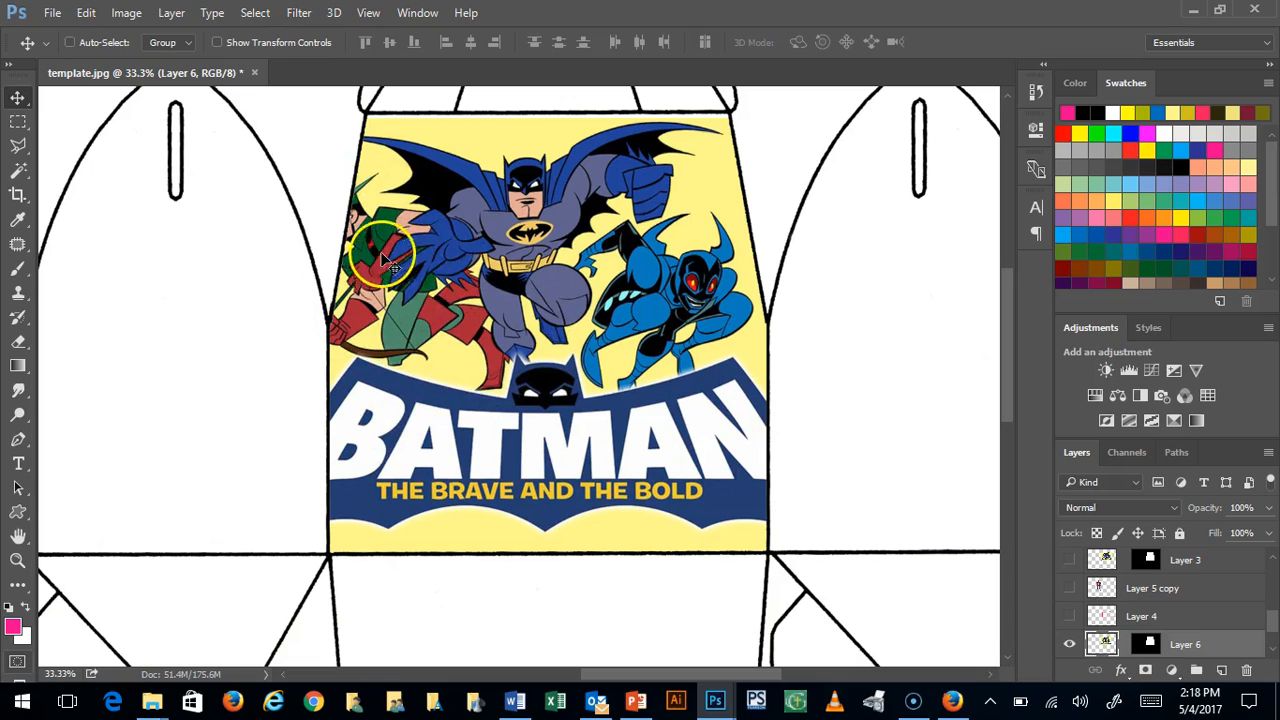
mouse_move(443, 286)
left_mouse_down()
mouse_move(473, 276)
mouse_move(447, 218)
mouse_move(456, 280)
left_mouse_up()
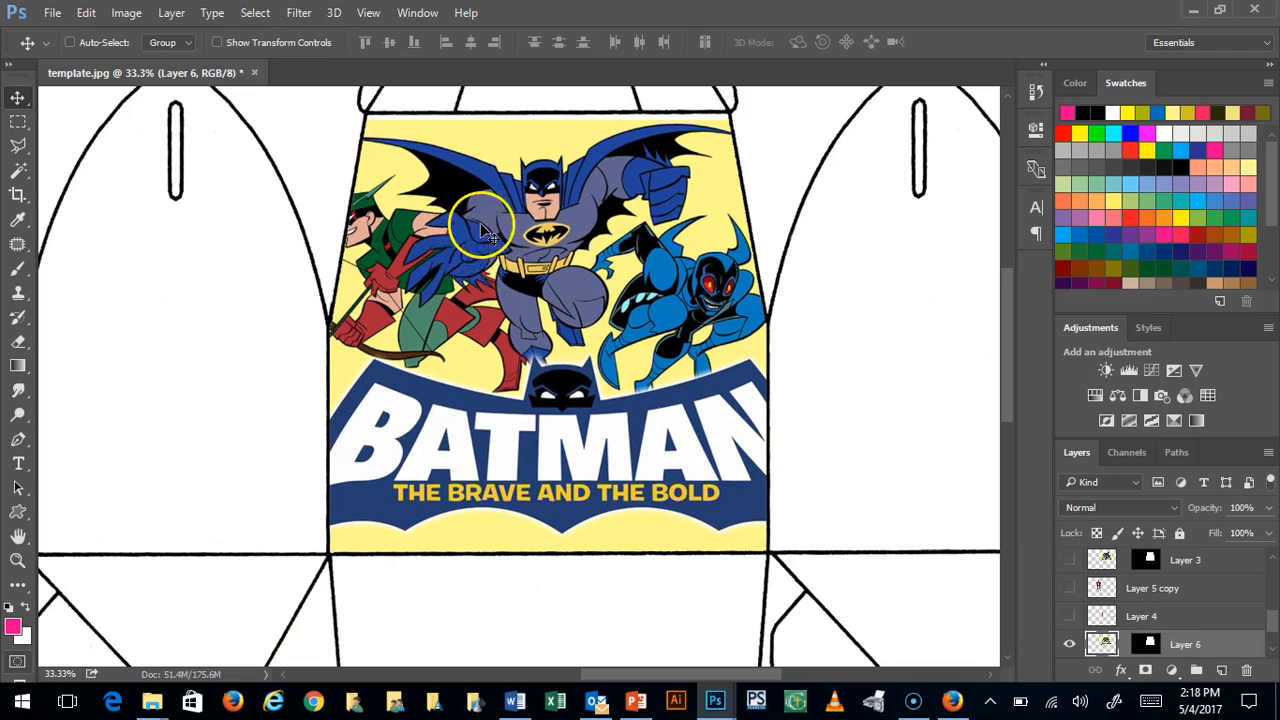
left_click_drag(395, 262, 384, 259)
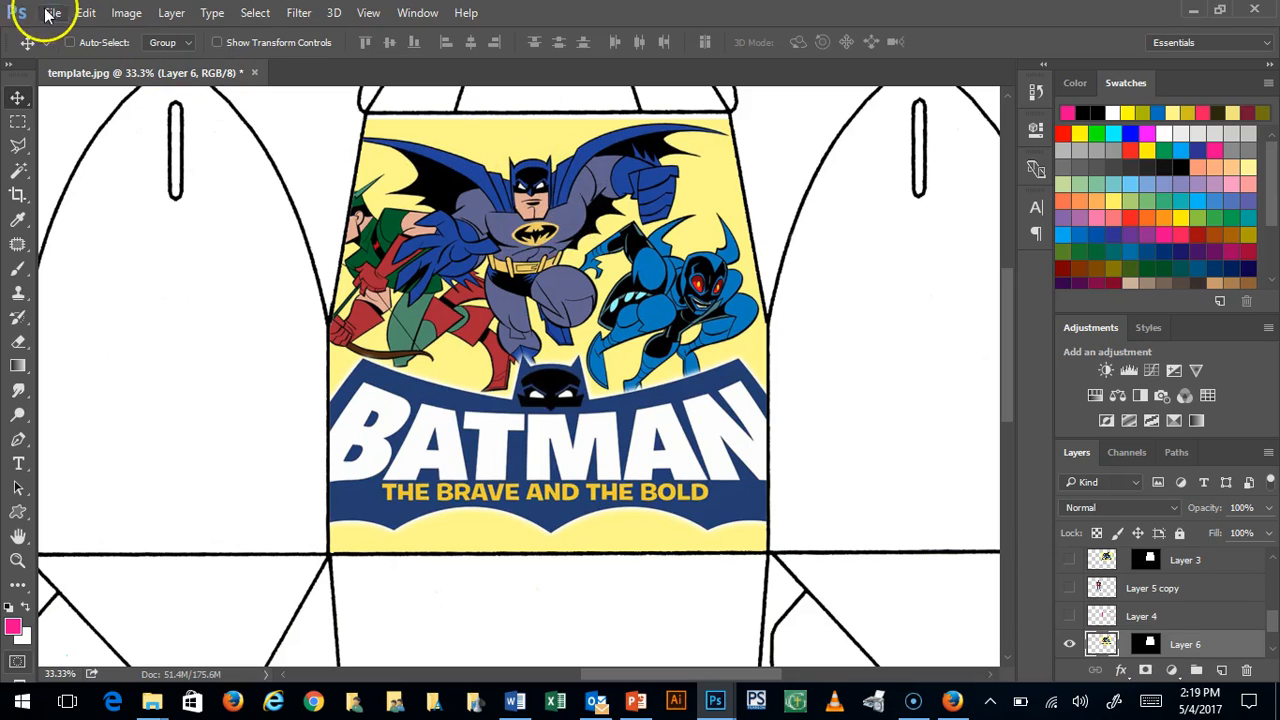
left_click(86, 13)
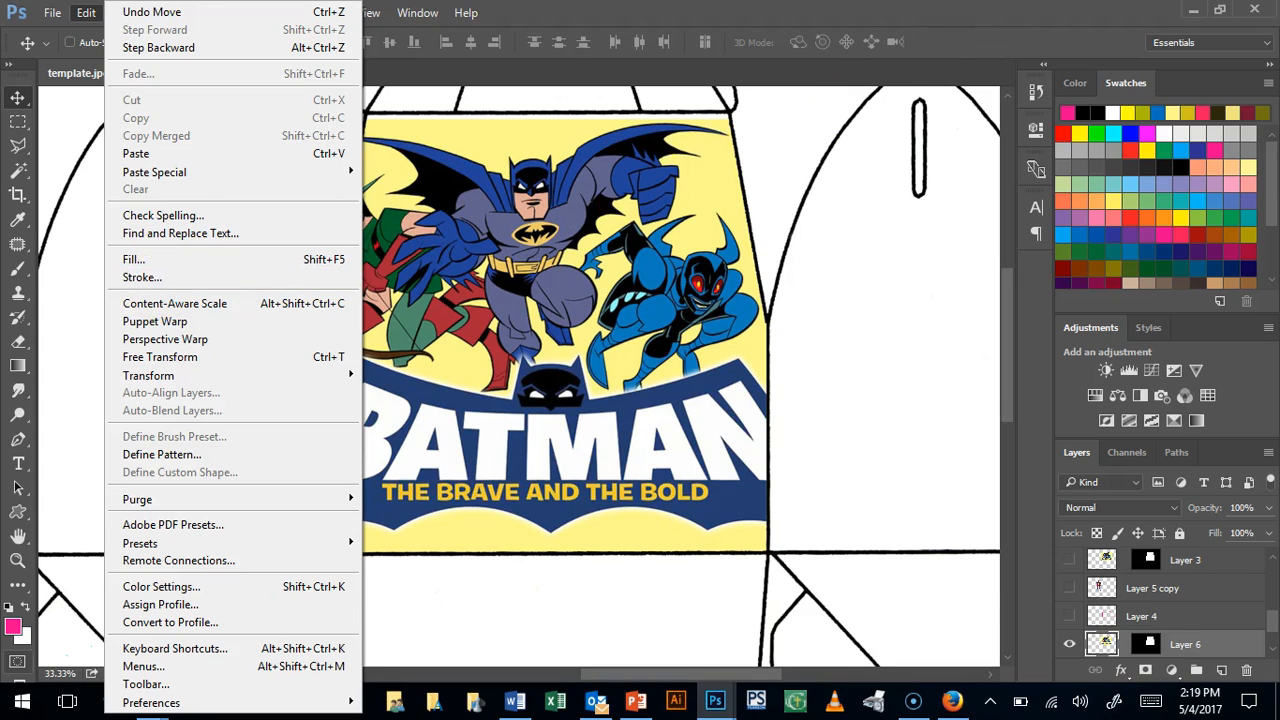
left_click(910, 14)
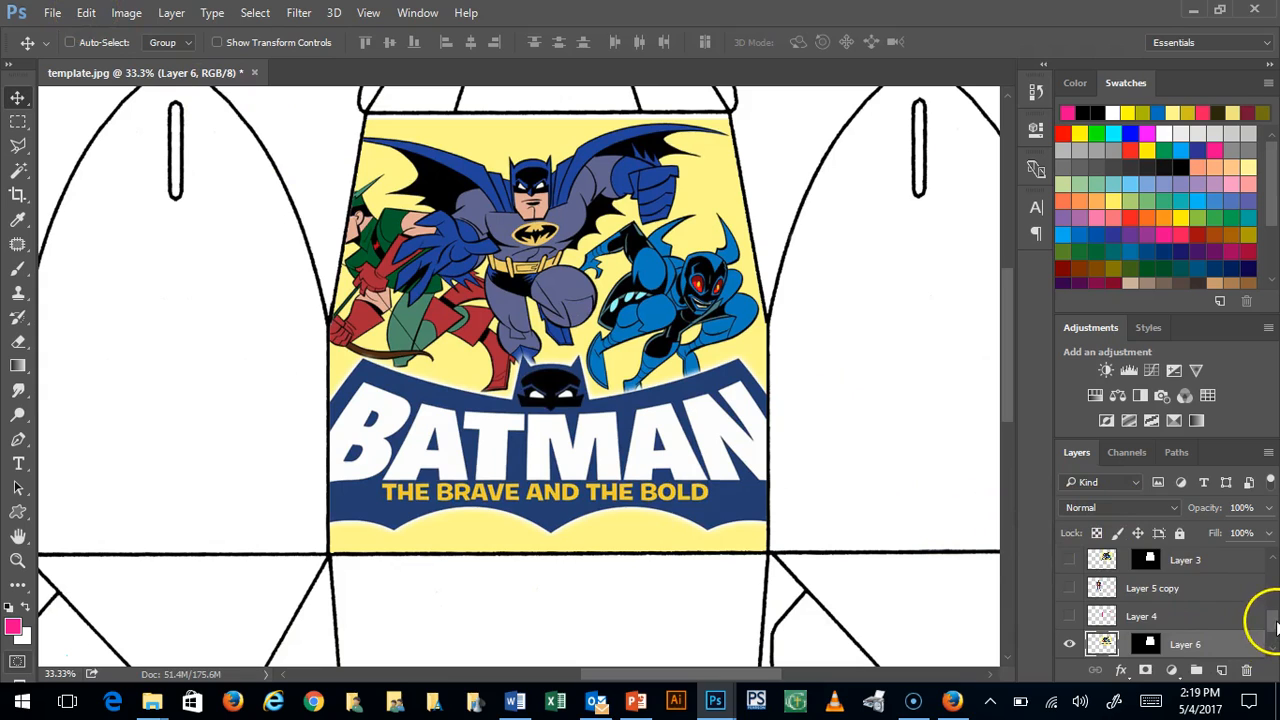
Select the central panel and both arched side panels together on the Background copy layer with the Magic Wand
scroll(1270, 643, "down", 2)
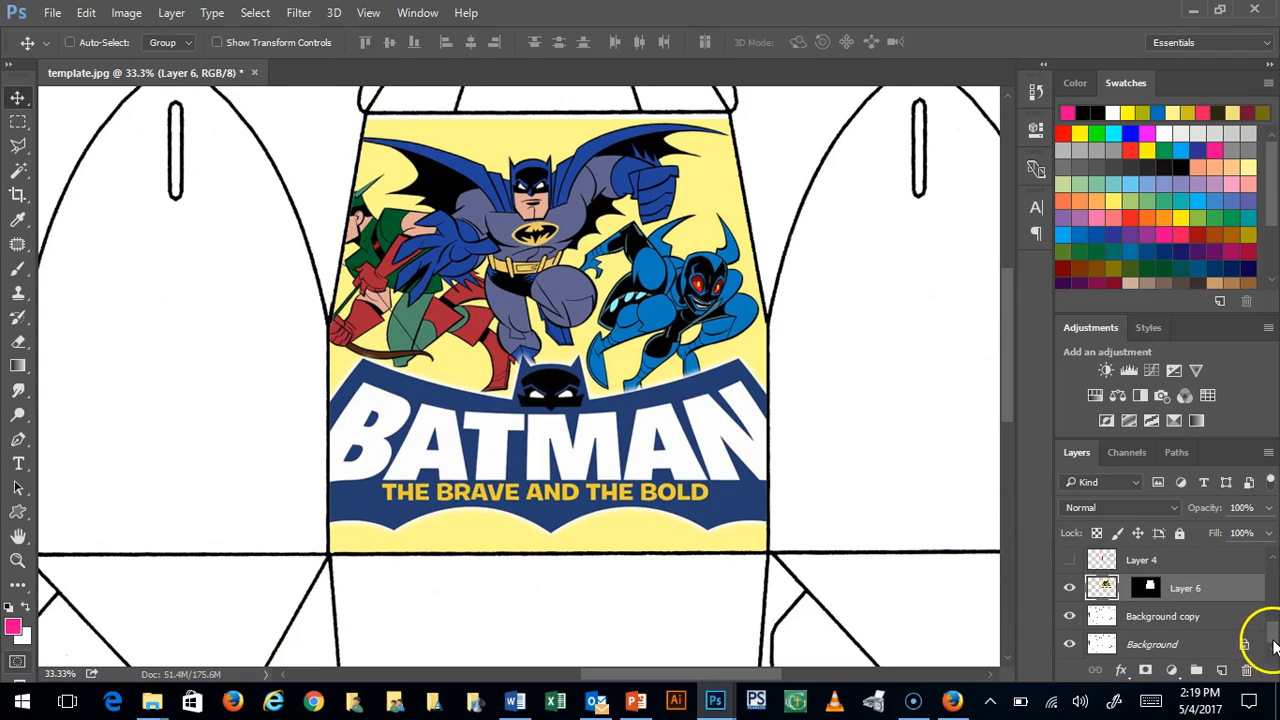
left_click(1100, 612)
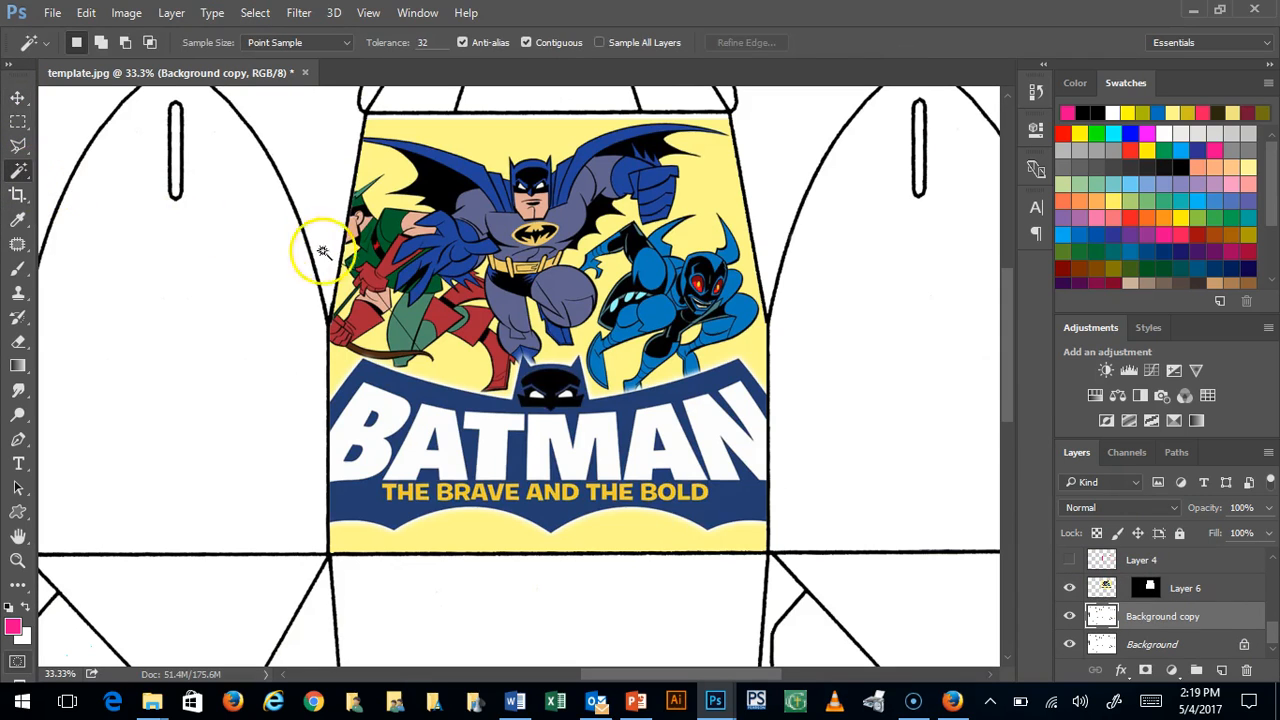
left_click(893, 312)
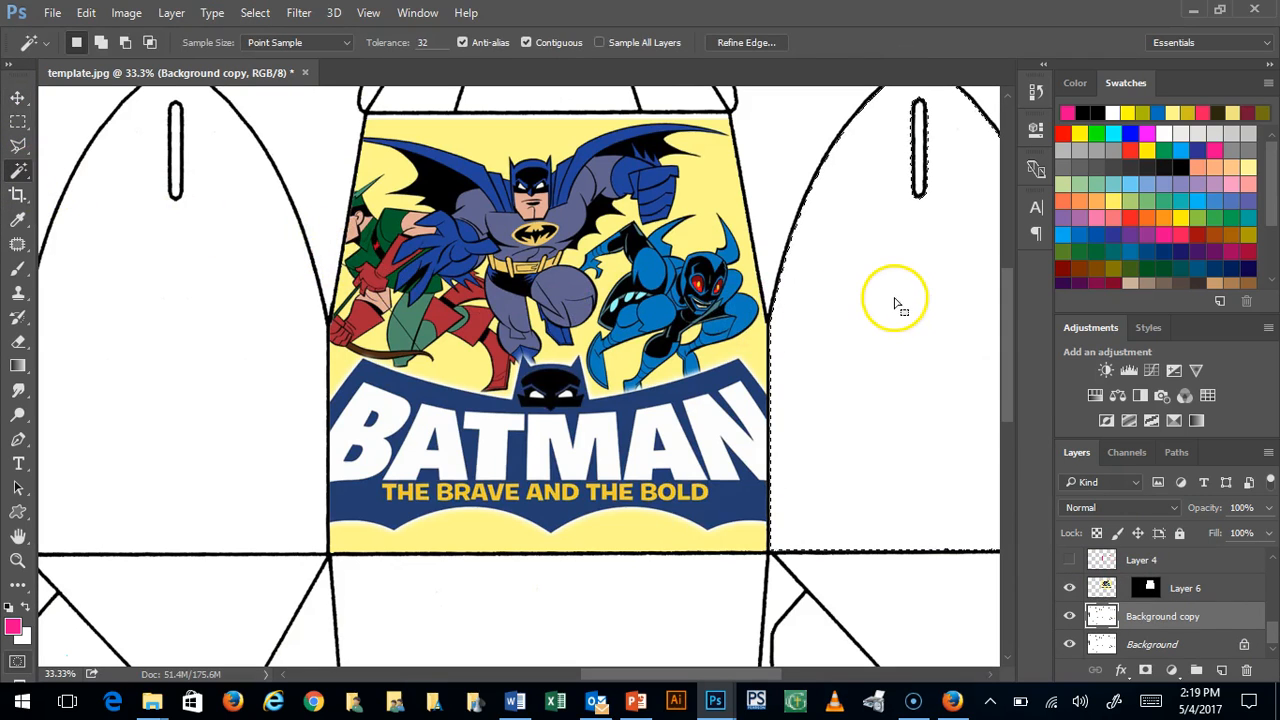
left_click(485, 247, "shift")
left_click(185, 250)
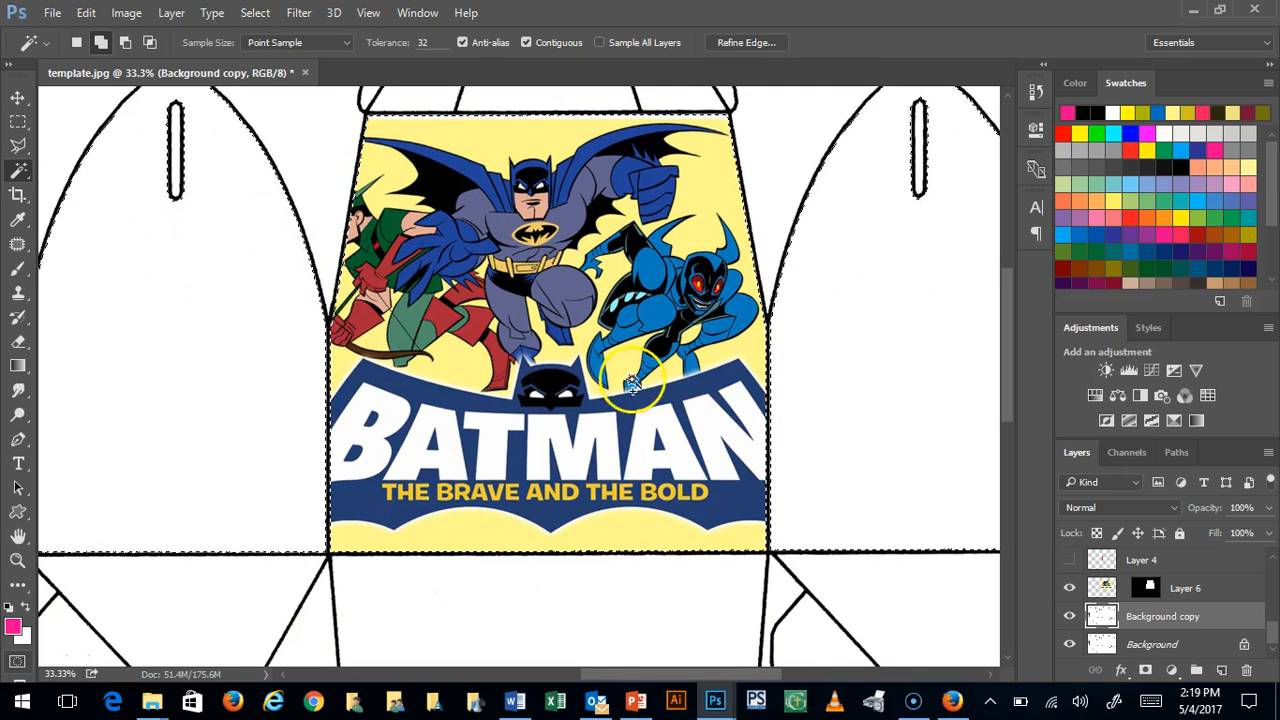
Try a 30 px pink stroke inside the selected panels' outlines directly on the Background copy layer, and remove it again
left_click_drag(640, 681, 517, 677)
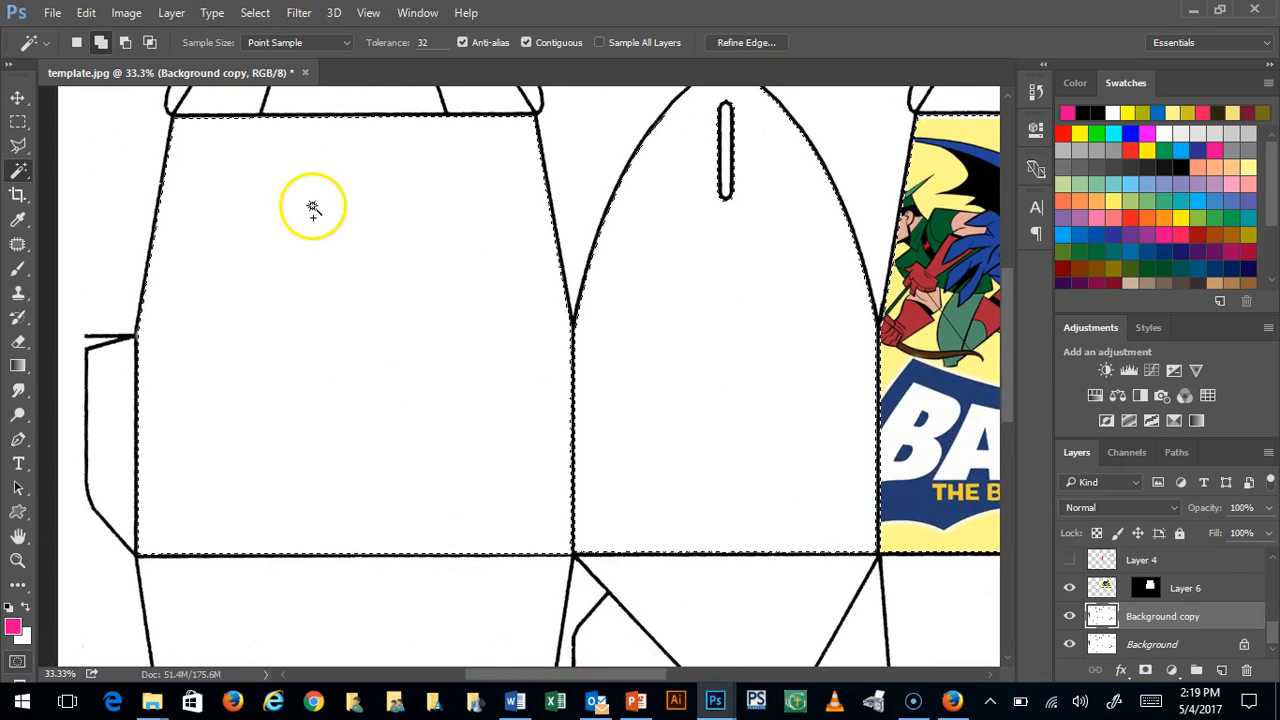
left_click(87, 13)
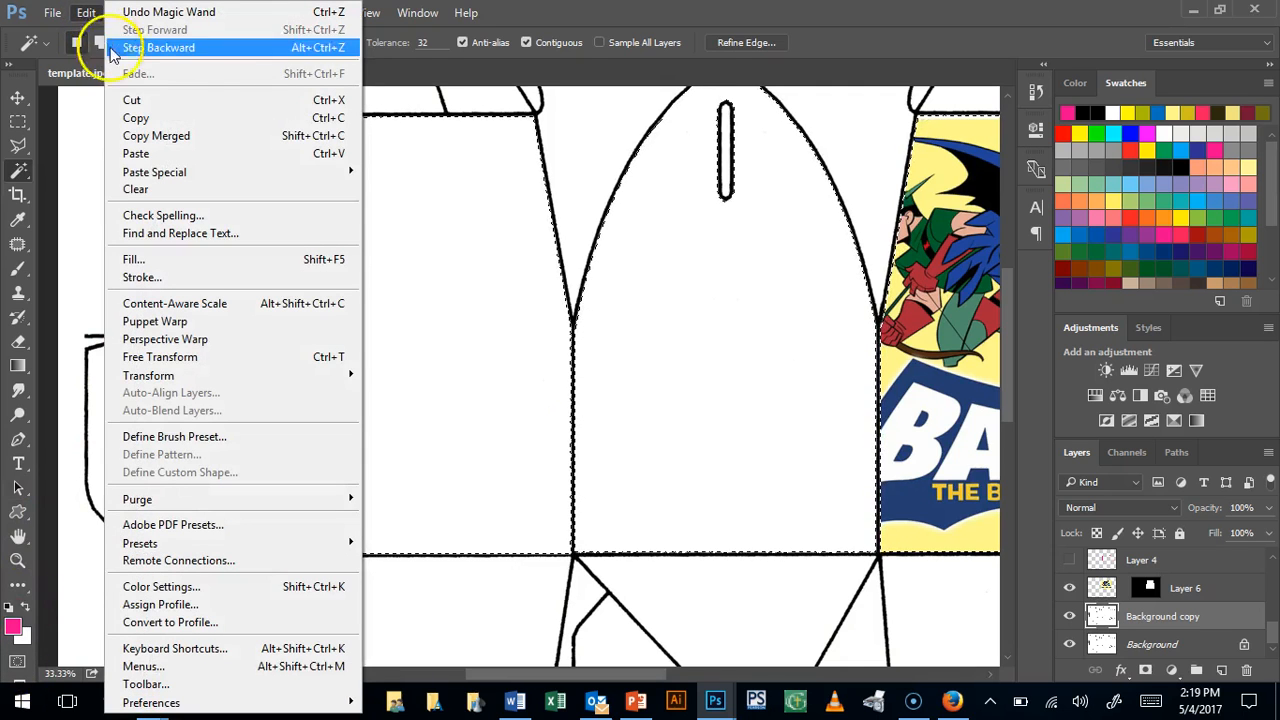
left_click(180, 278)
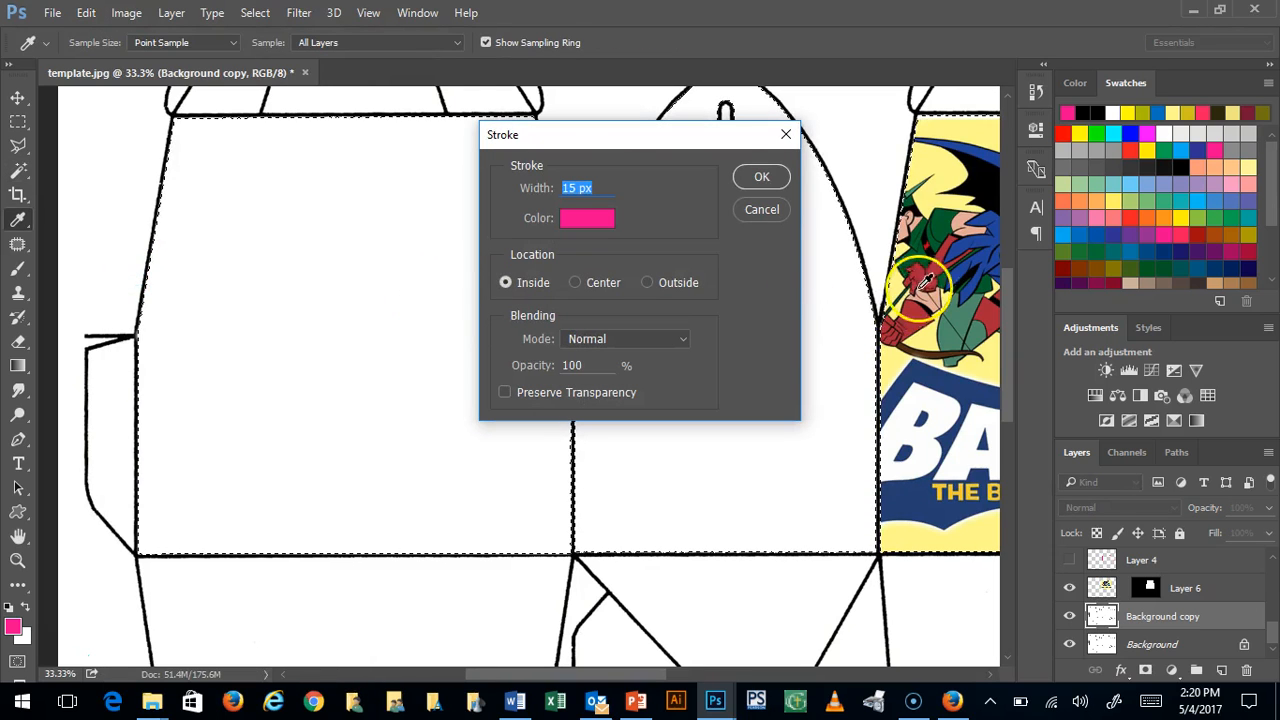
left_click_drag(575, 190, 508, 183)
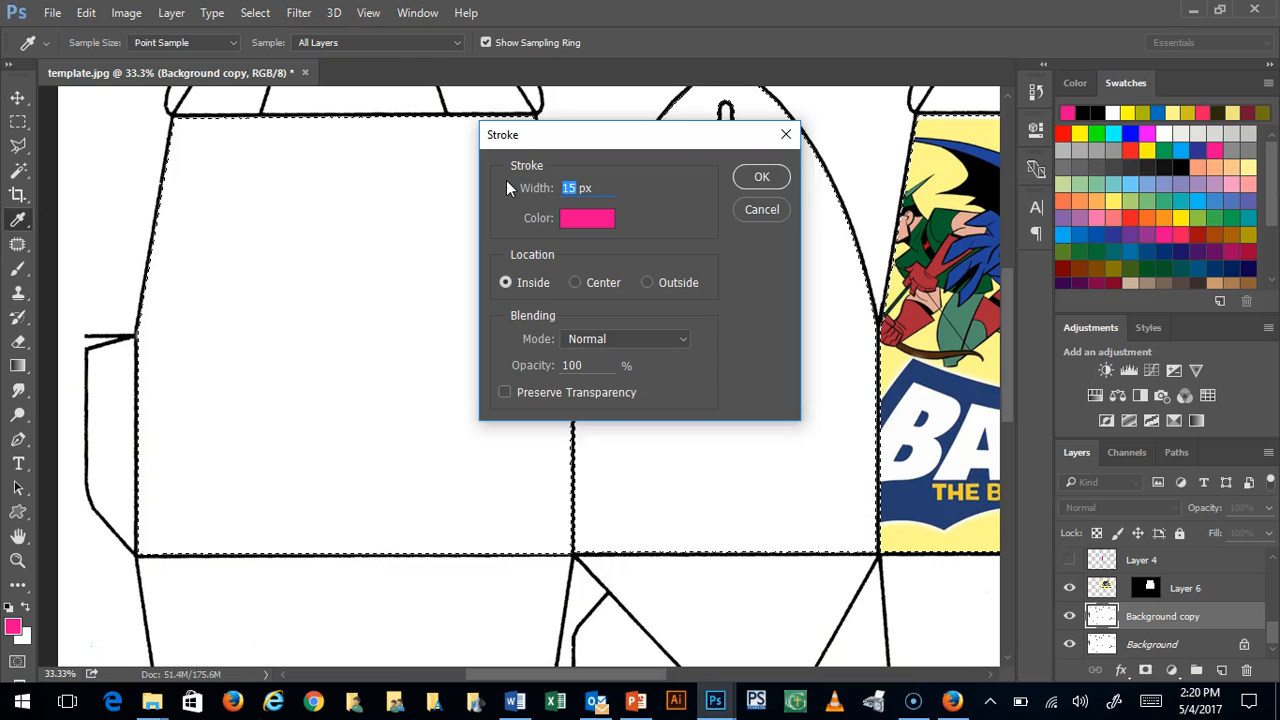
type("30")
left_click(503, 193)
left_click(508, 282)
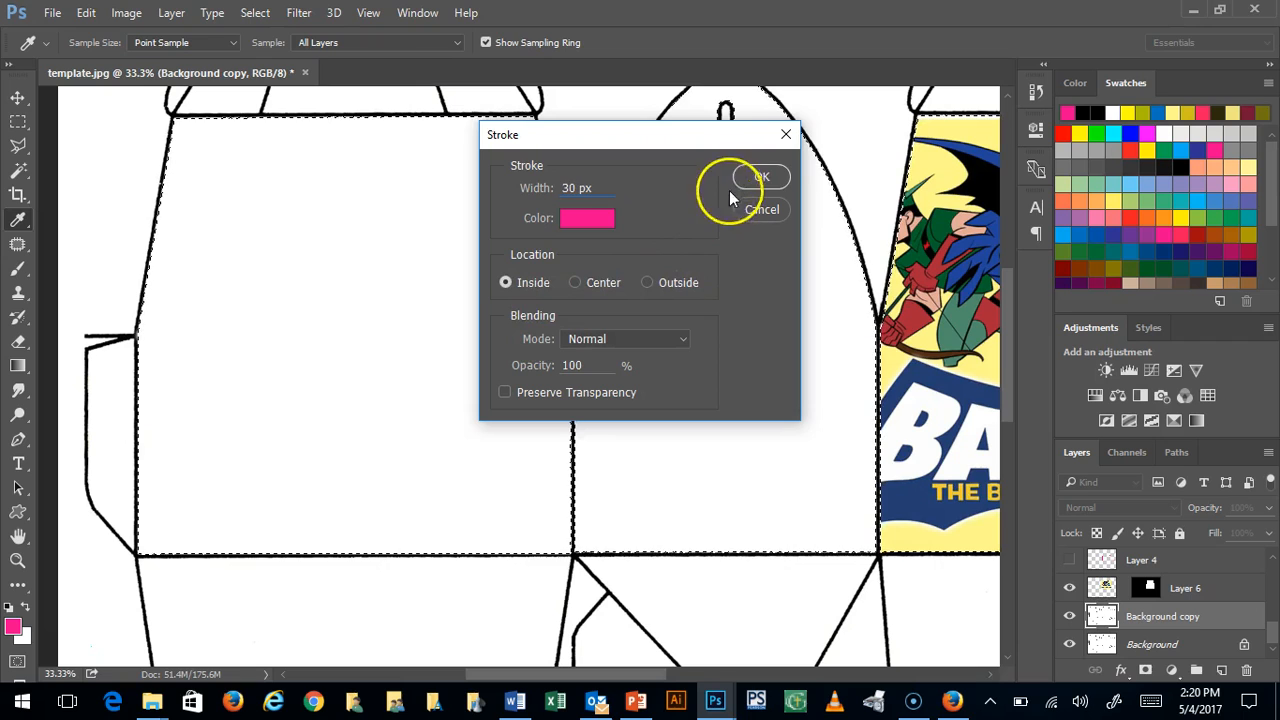
key("w")
left_click(755, 178)
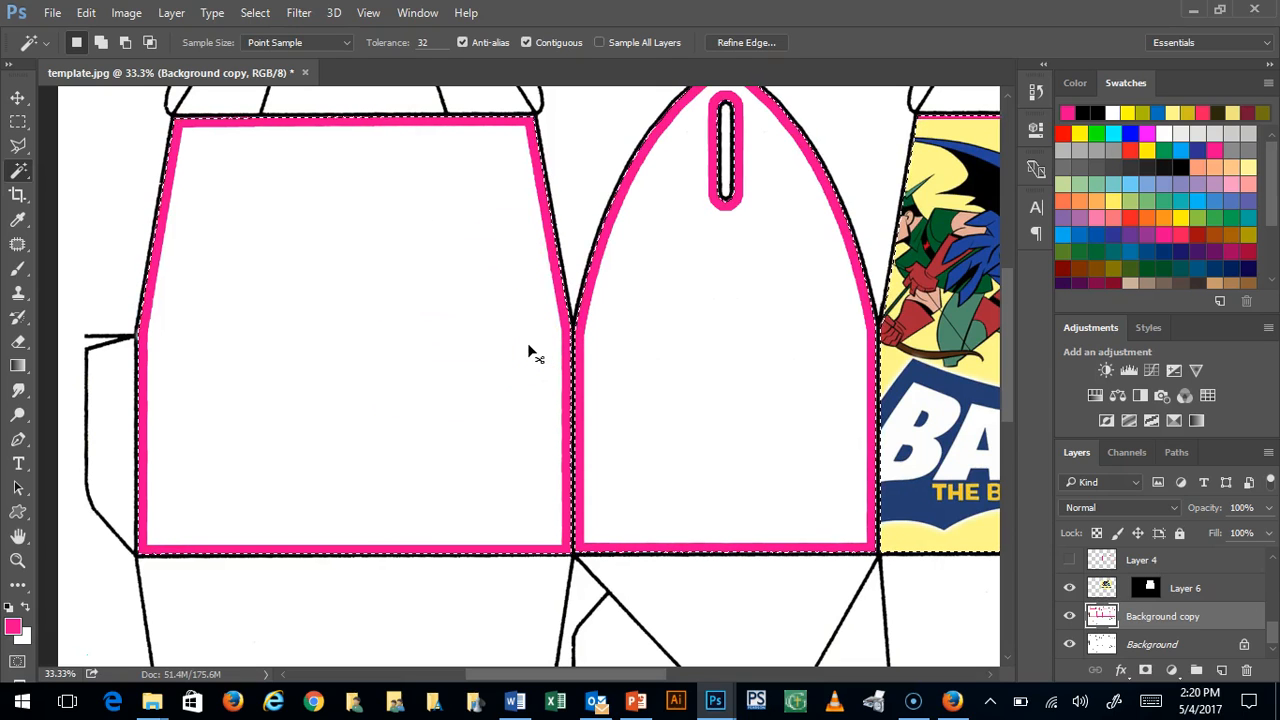
key("Delete")
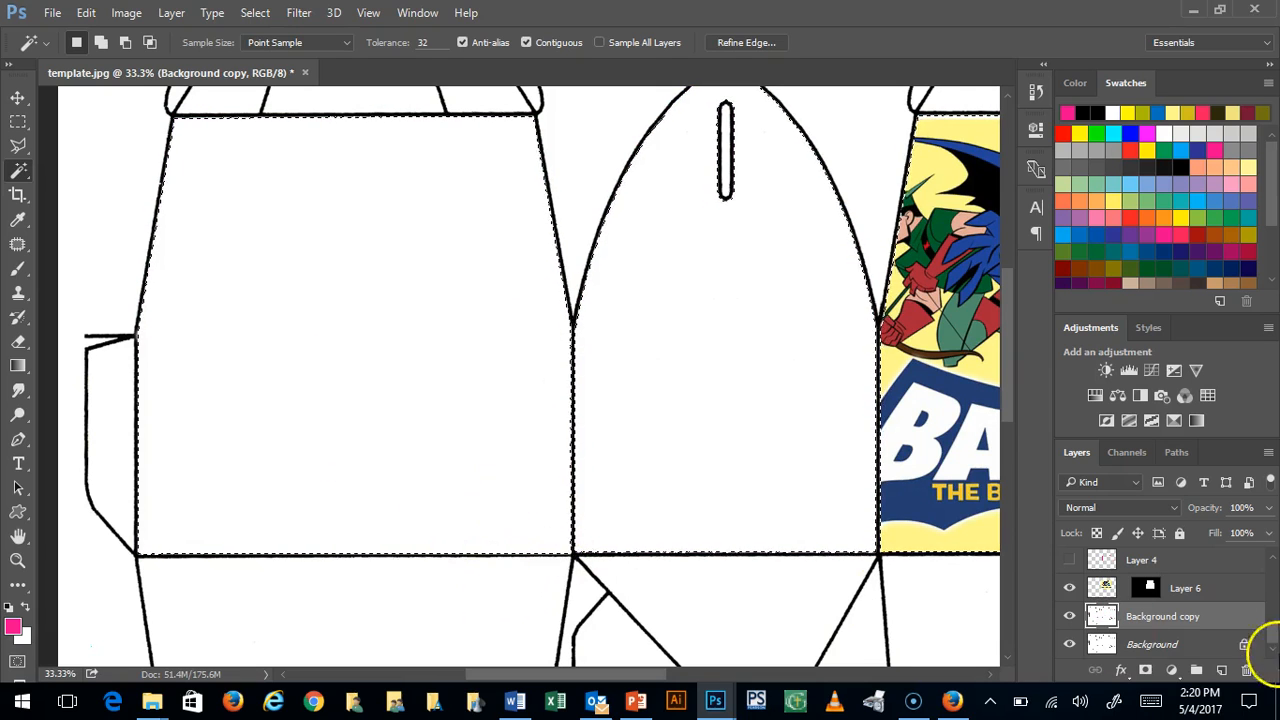
Add a new layer above Background copy and stroke the selected panels on it with a 30 px pink line located inside
left_click(1221, 670)
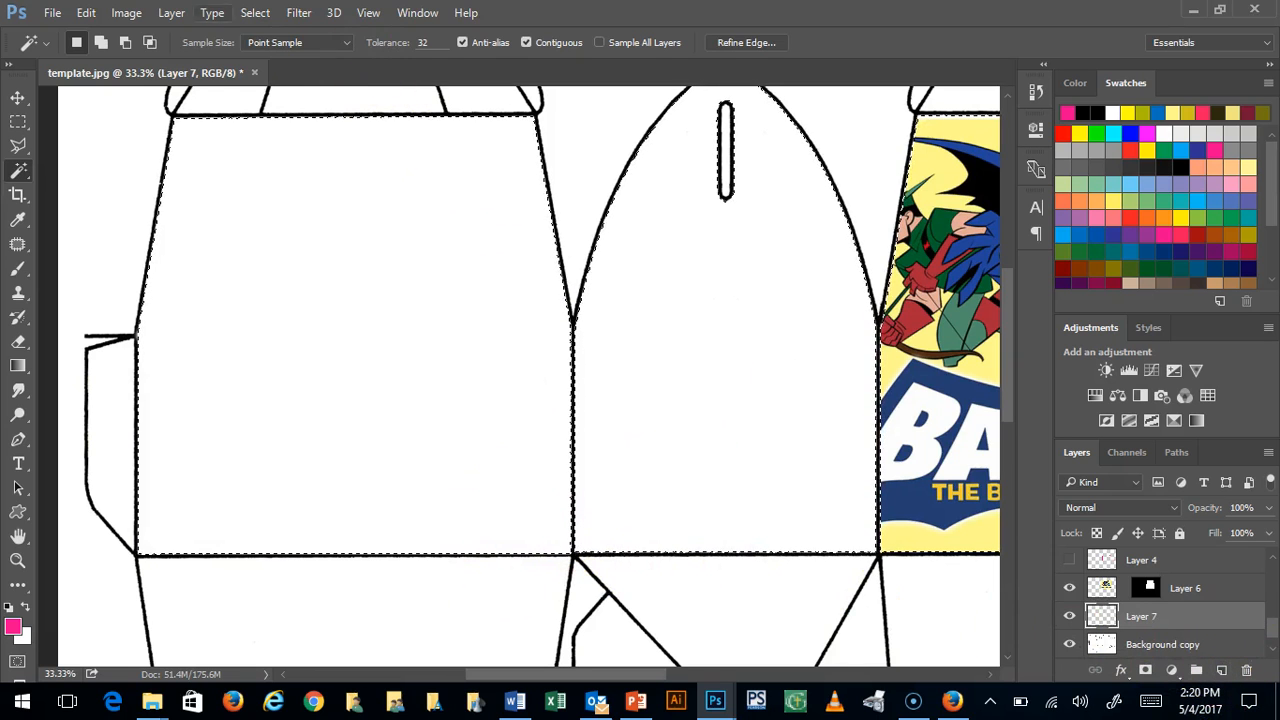
left_click(86, 12)
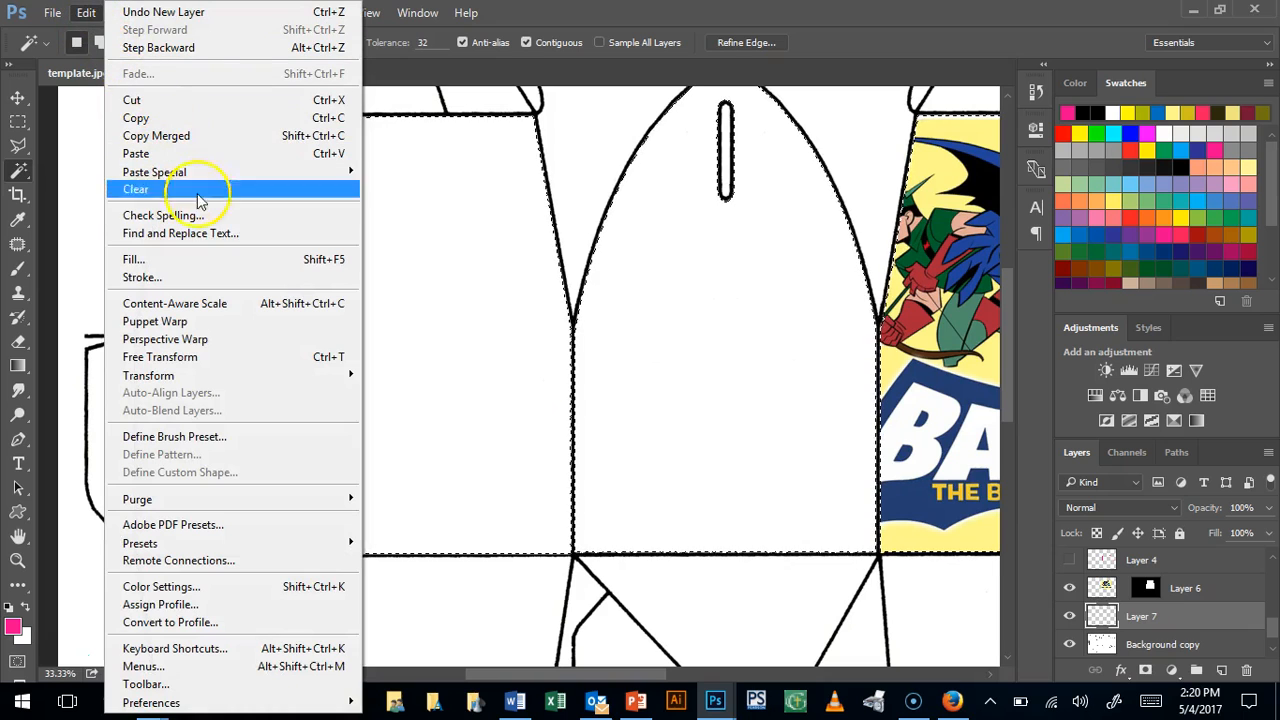
left_click(226, 375)
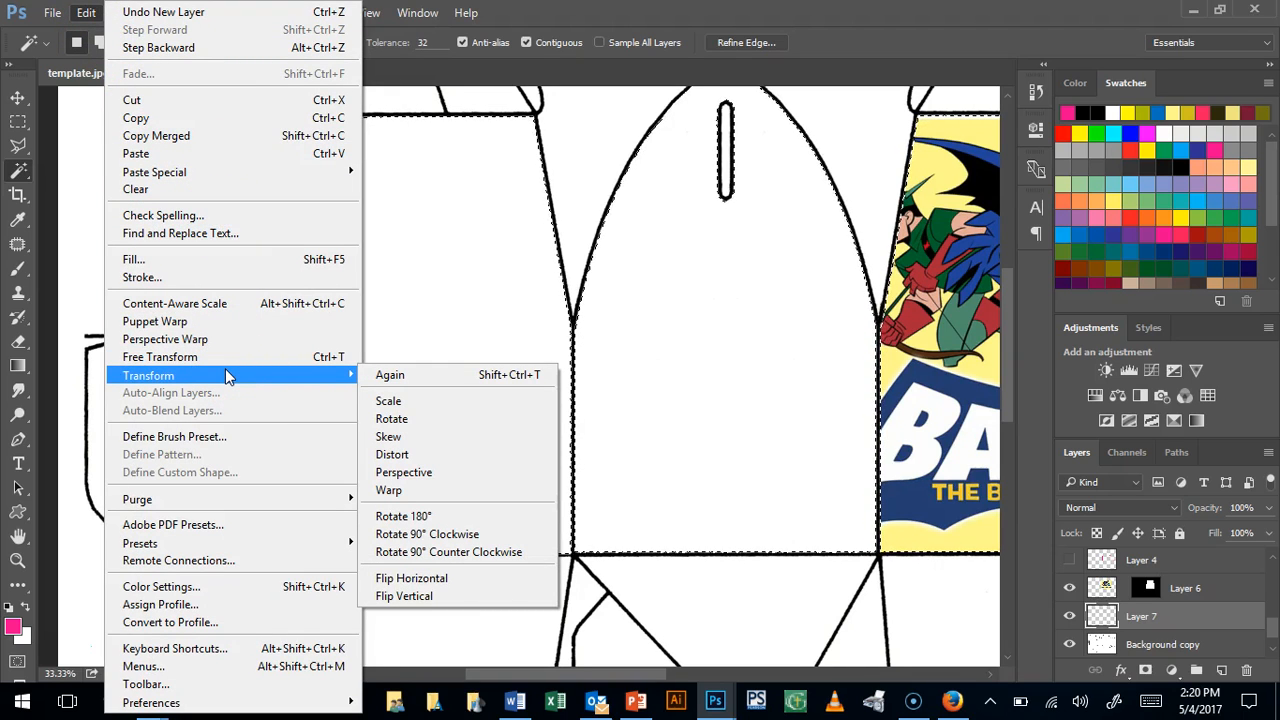
left_click(232, 277)
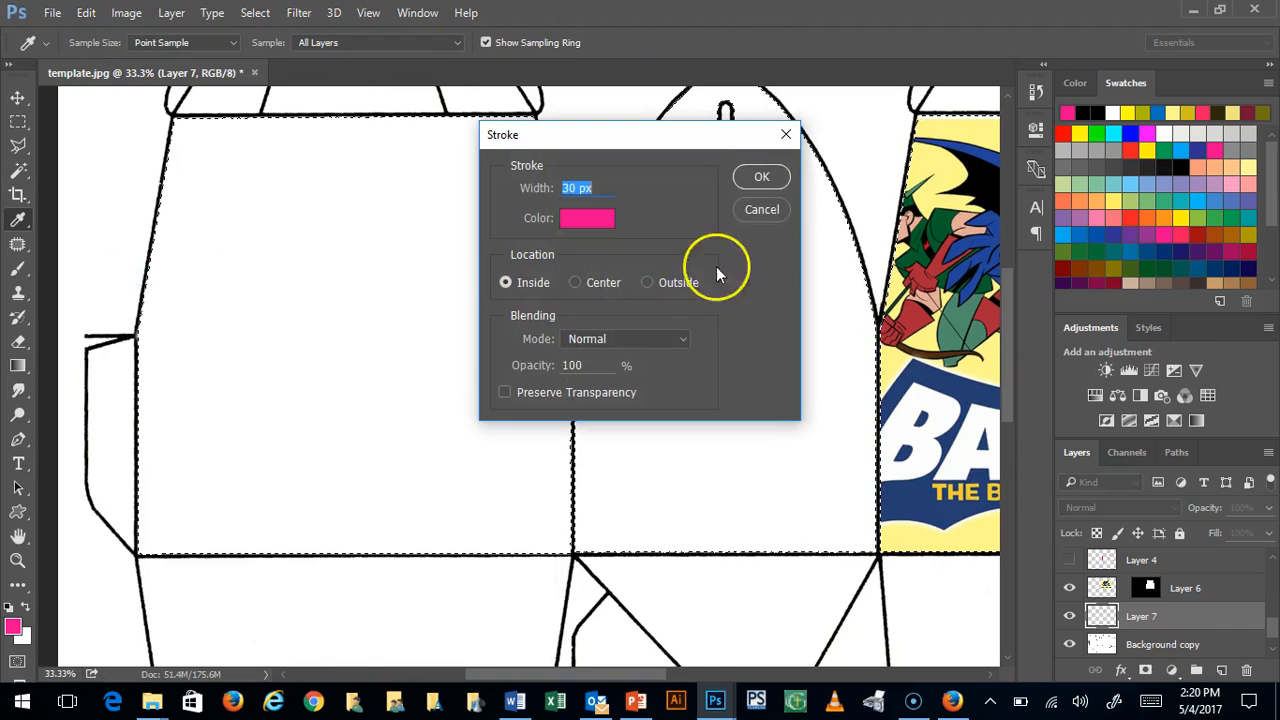
left_click(774, 182)
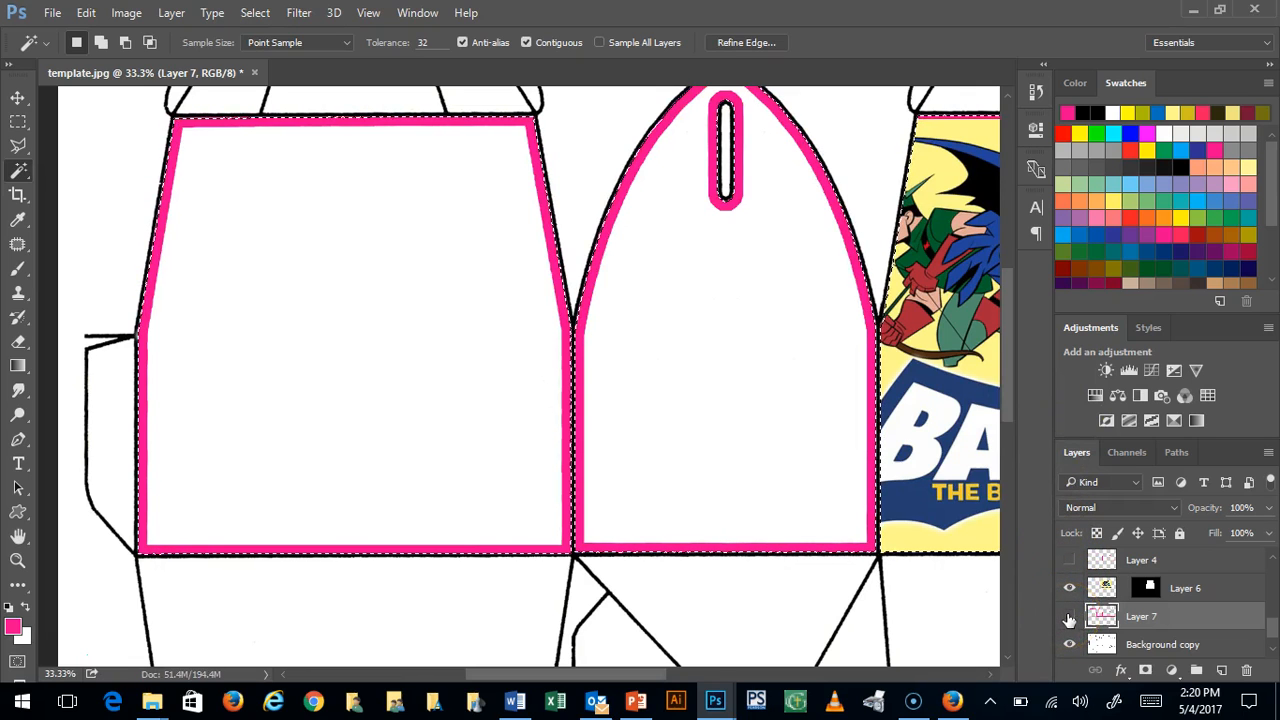
left_click(1069, 618)
left_click(1069, 618)
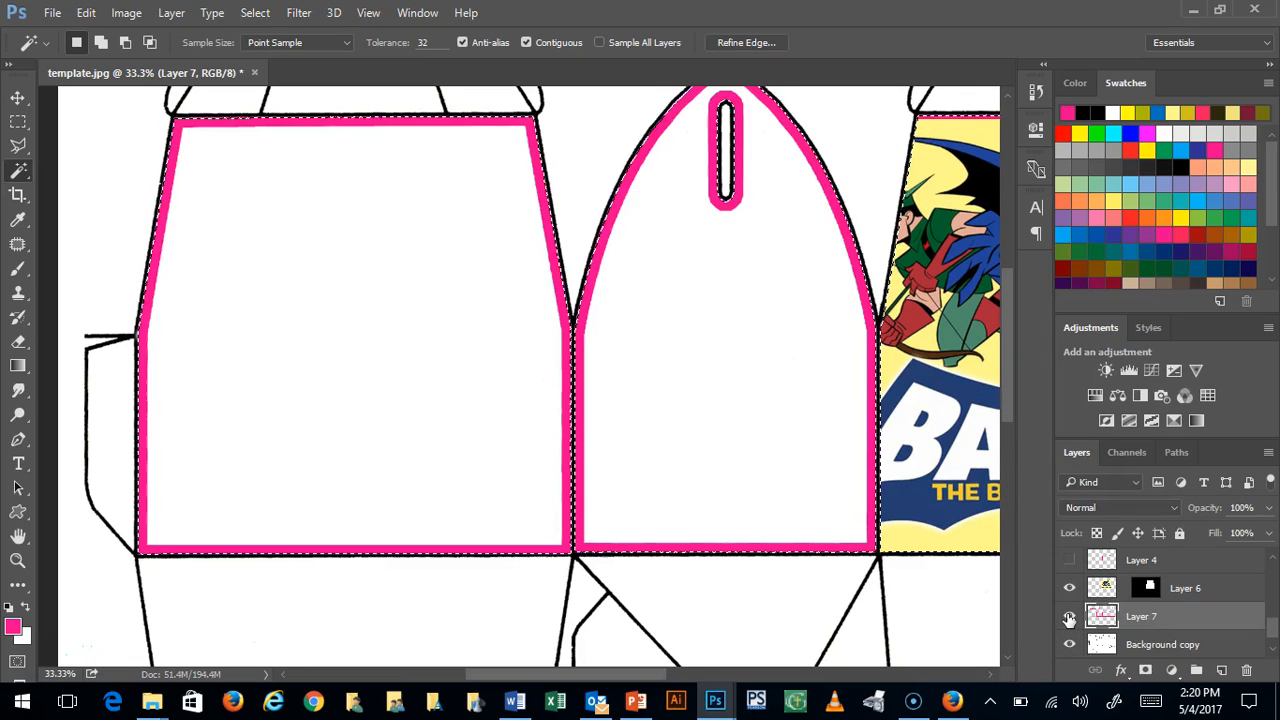
left_click(705, 327)
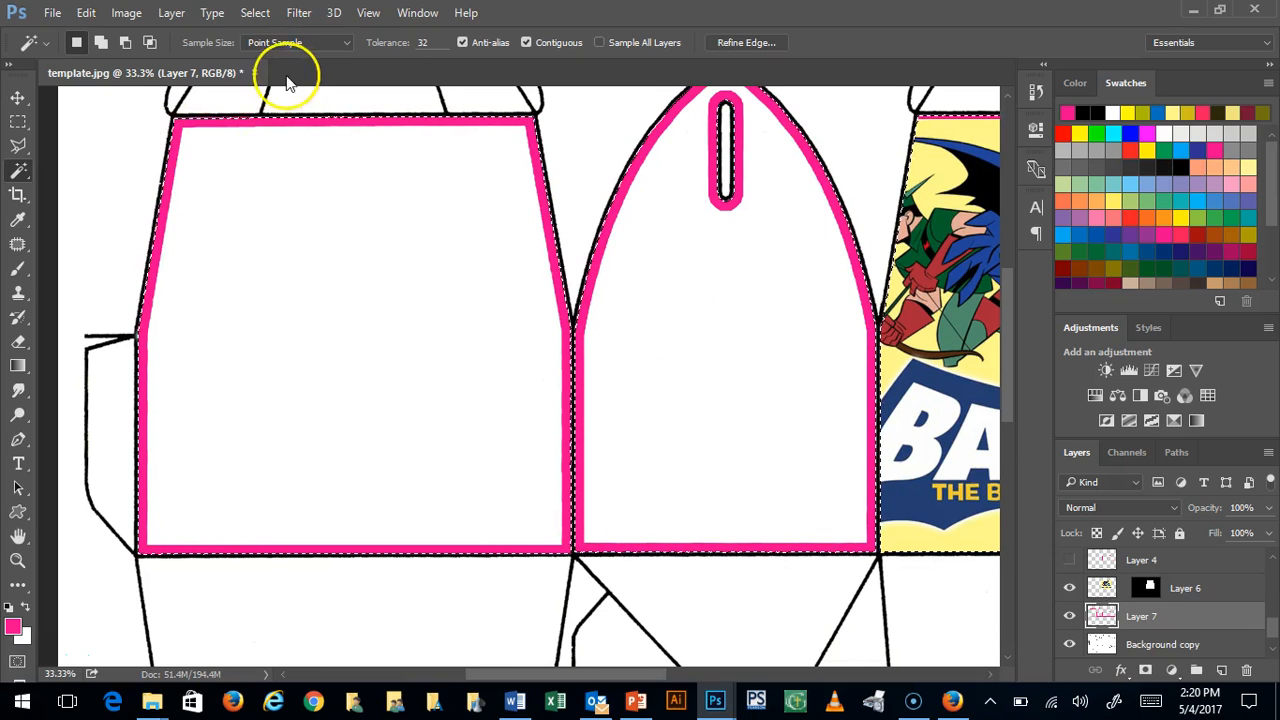
left_click(86, 12)
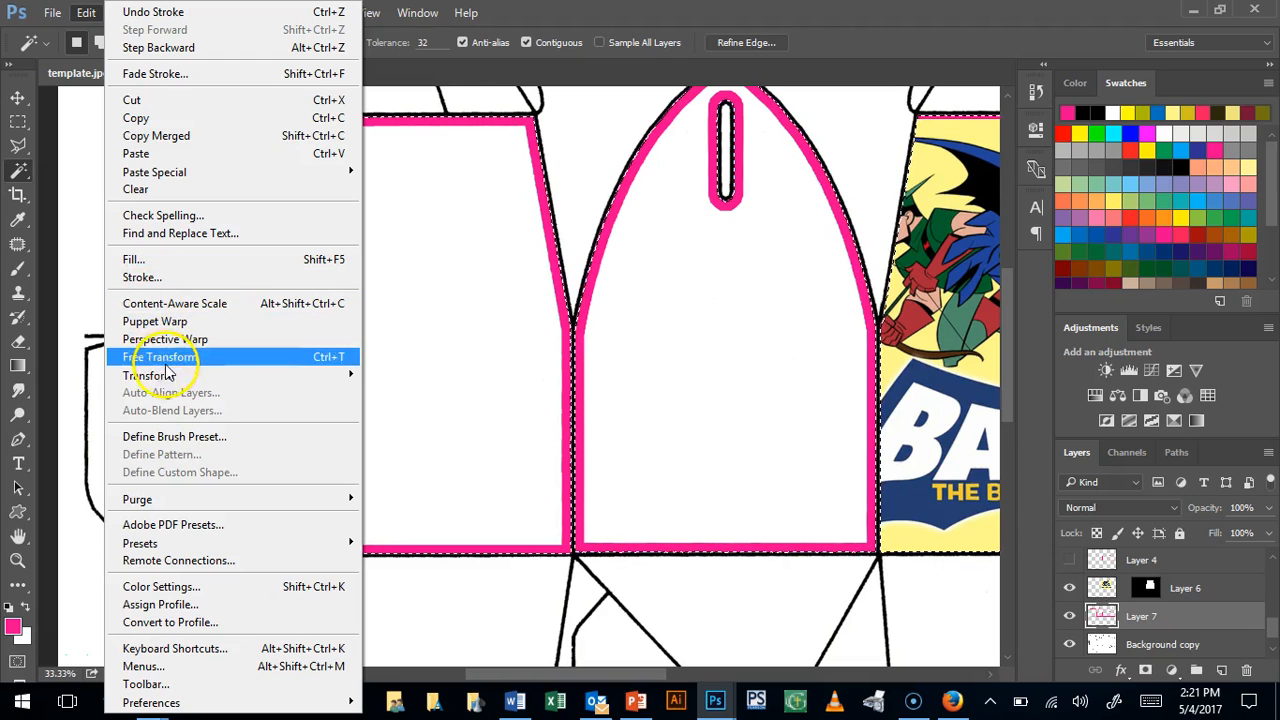
mouse_move(169, 385)
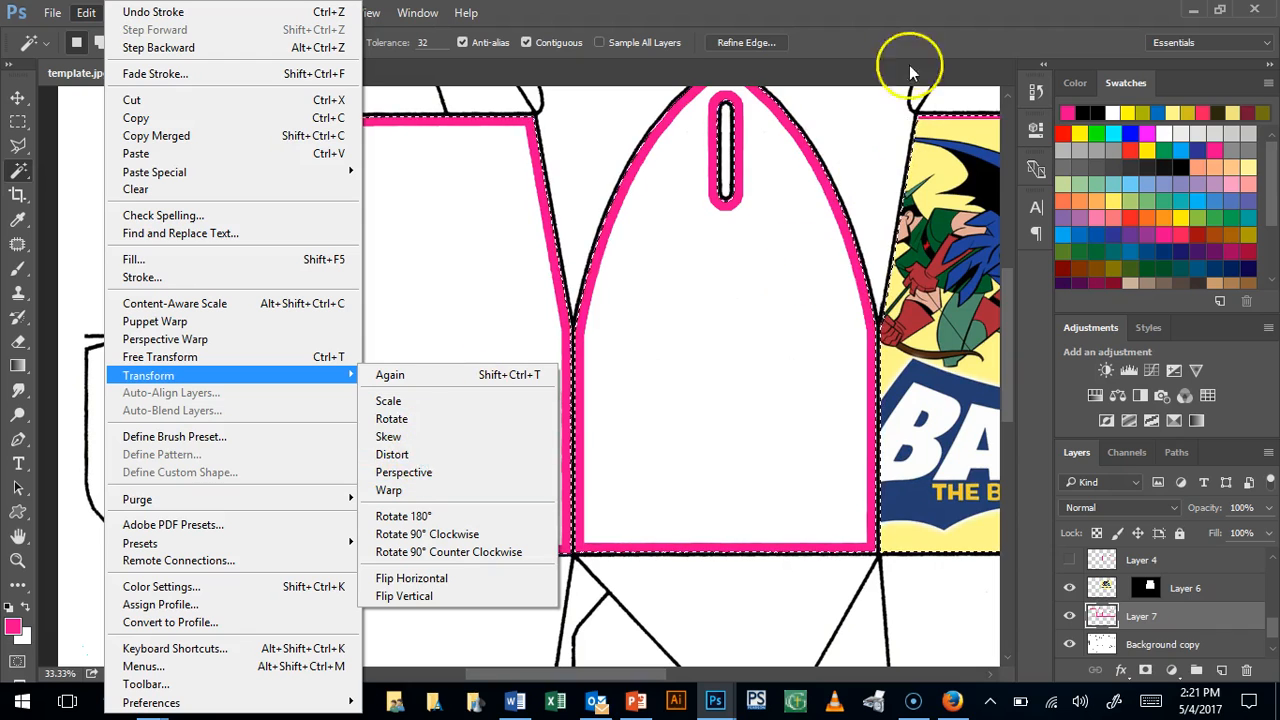
left_click(871, 14)
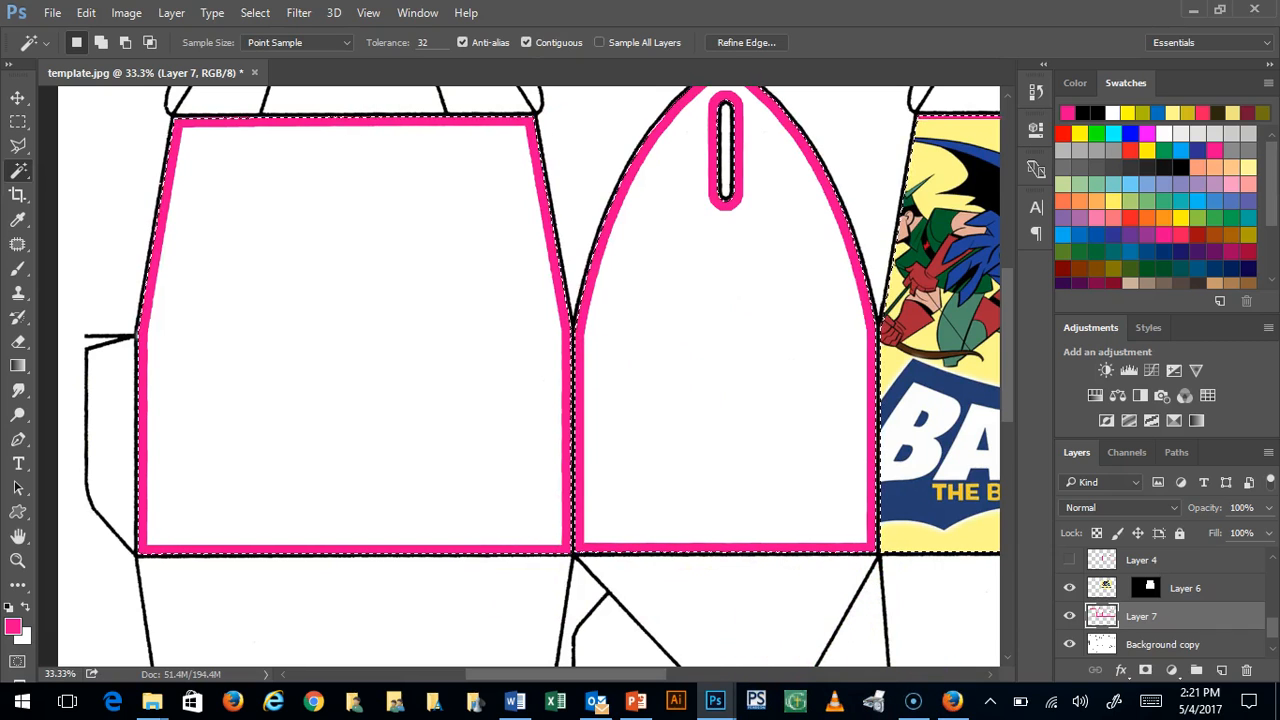
Bring up the open RTBTBATB.jpg image and place its window over the template's large rectangular panel beside the arched one
left_click(416, 12)
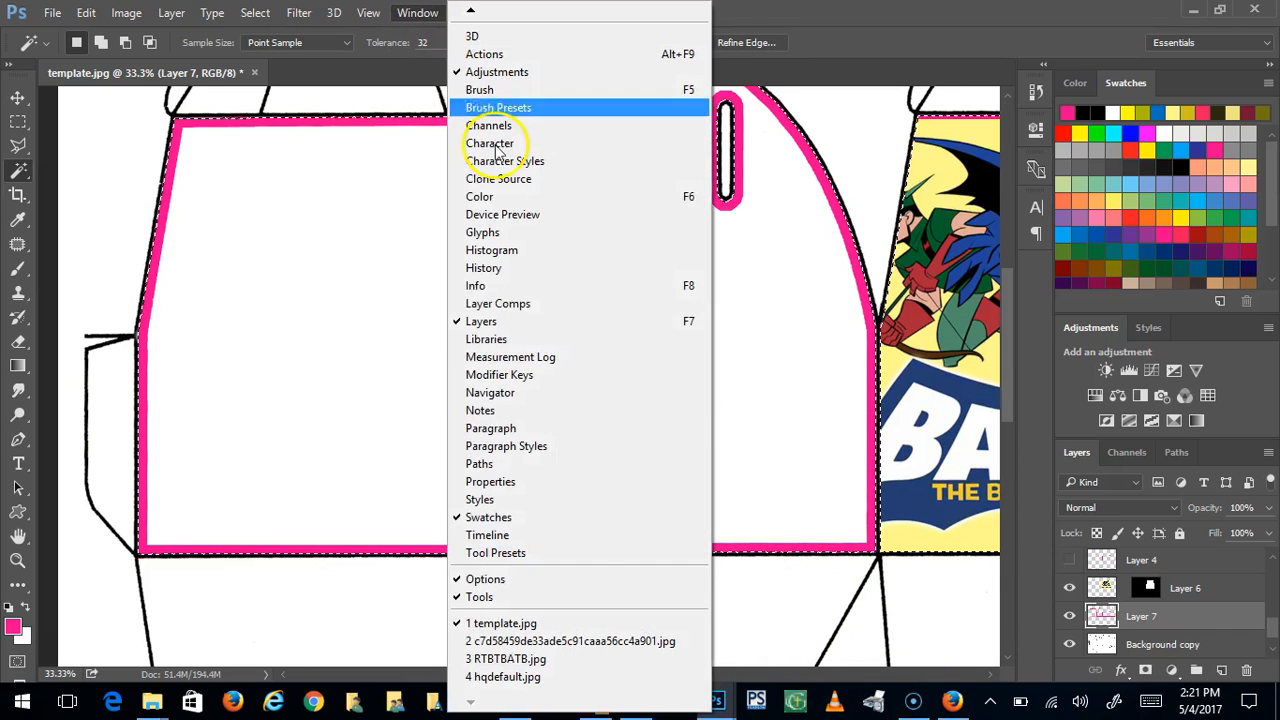
left_click(573, 661)
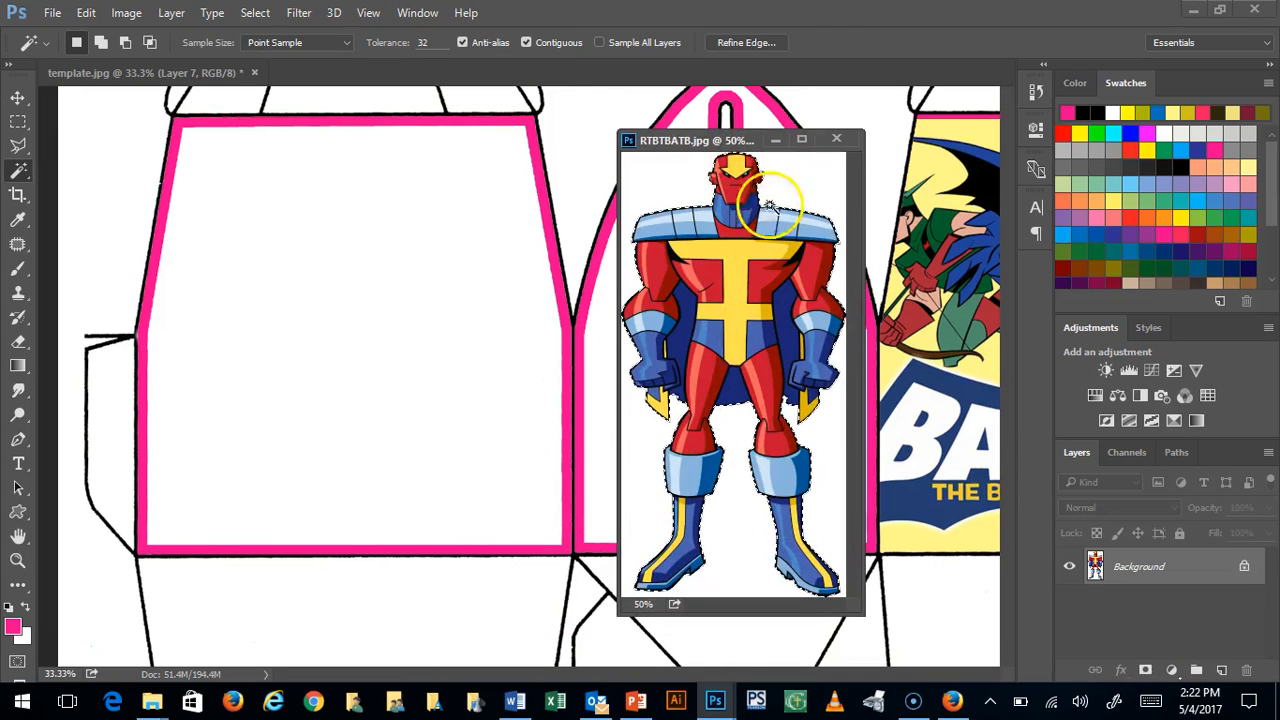
left_click_drag(735, 143, 343, 163)
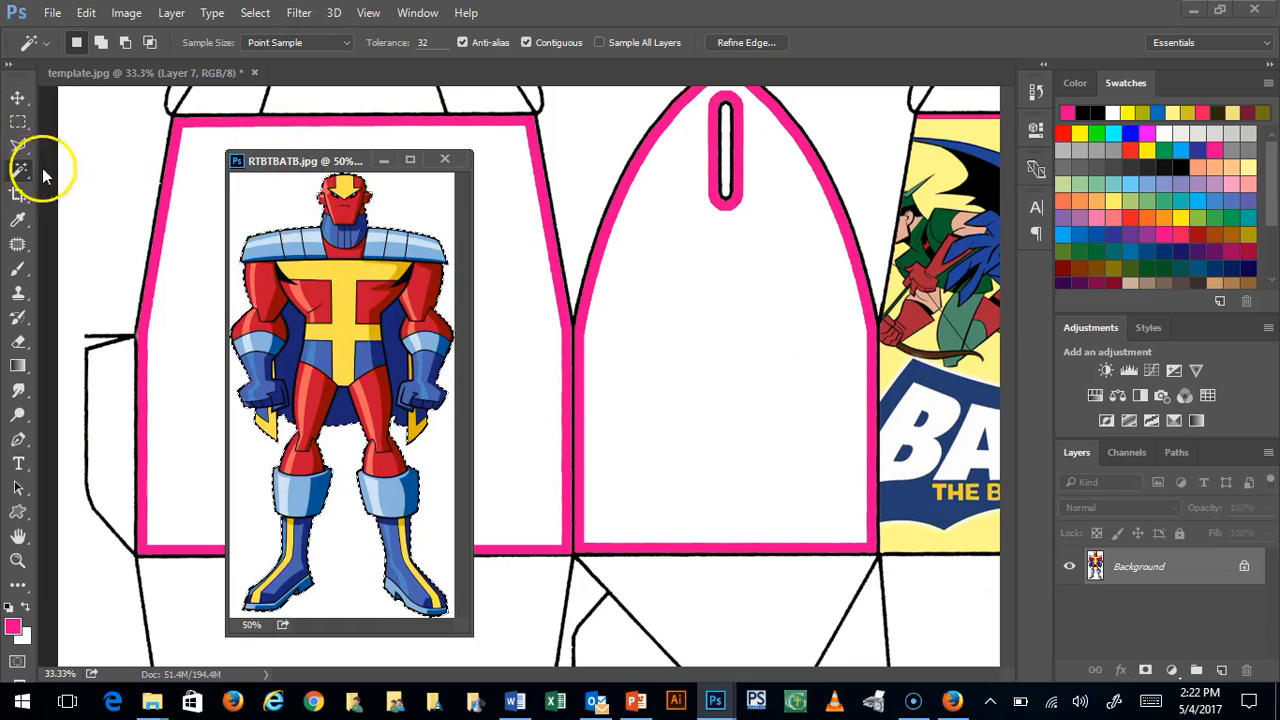
Select the white areas around the RTBTBATB.jpg character with the Magic Wand and invert the selection to isolate the figure
left_click(276, 202)
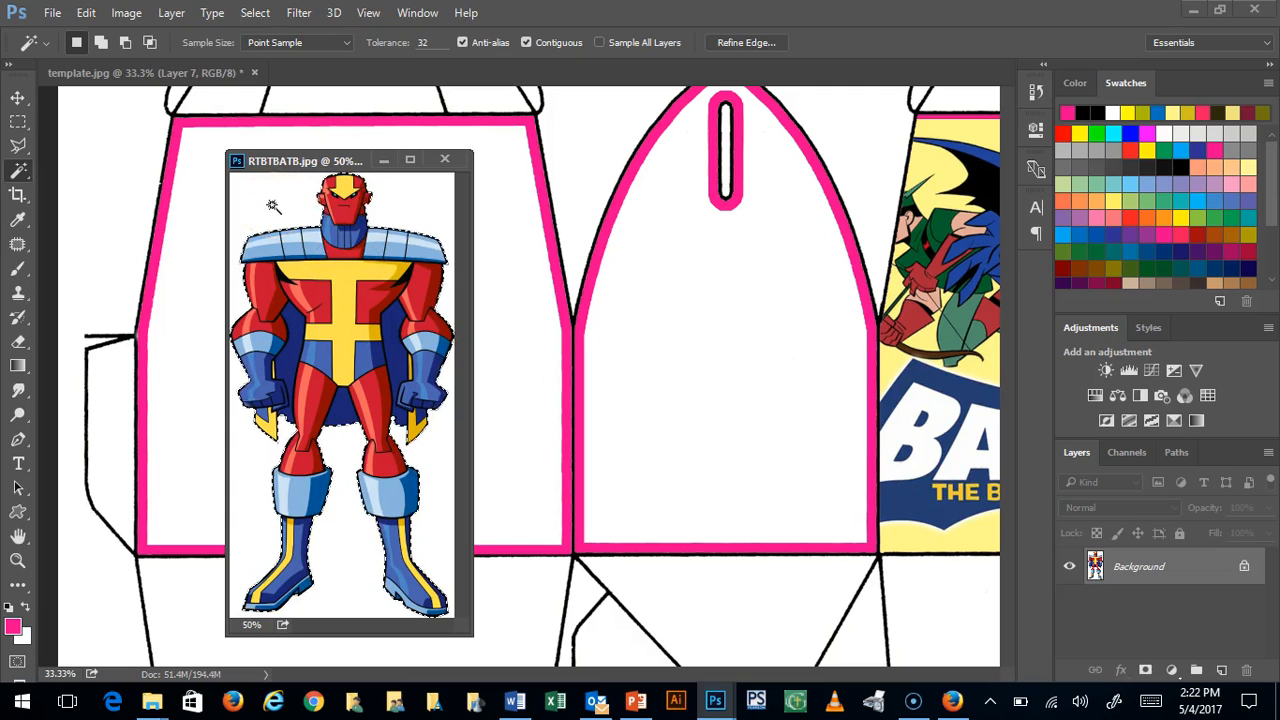
left_click(416, 206)
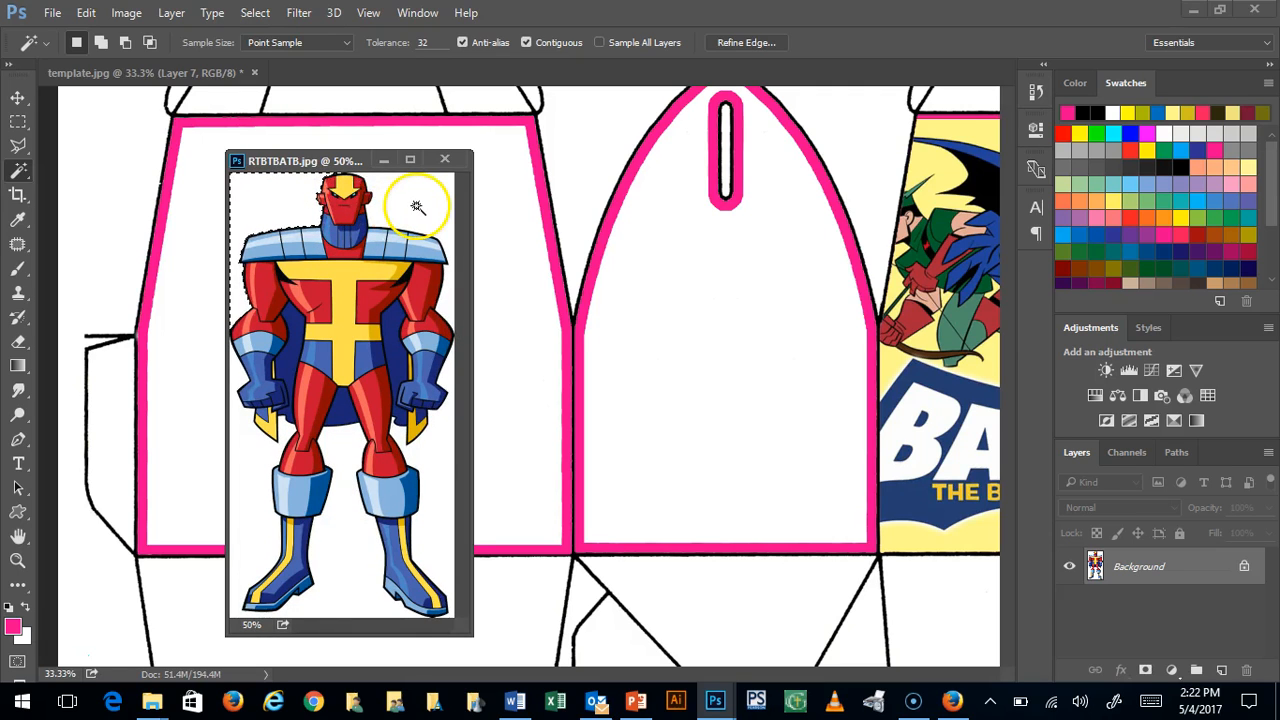
left_click(416, 206, "shift")
left_click(440, 463, "shift")
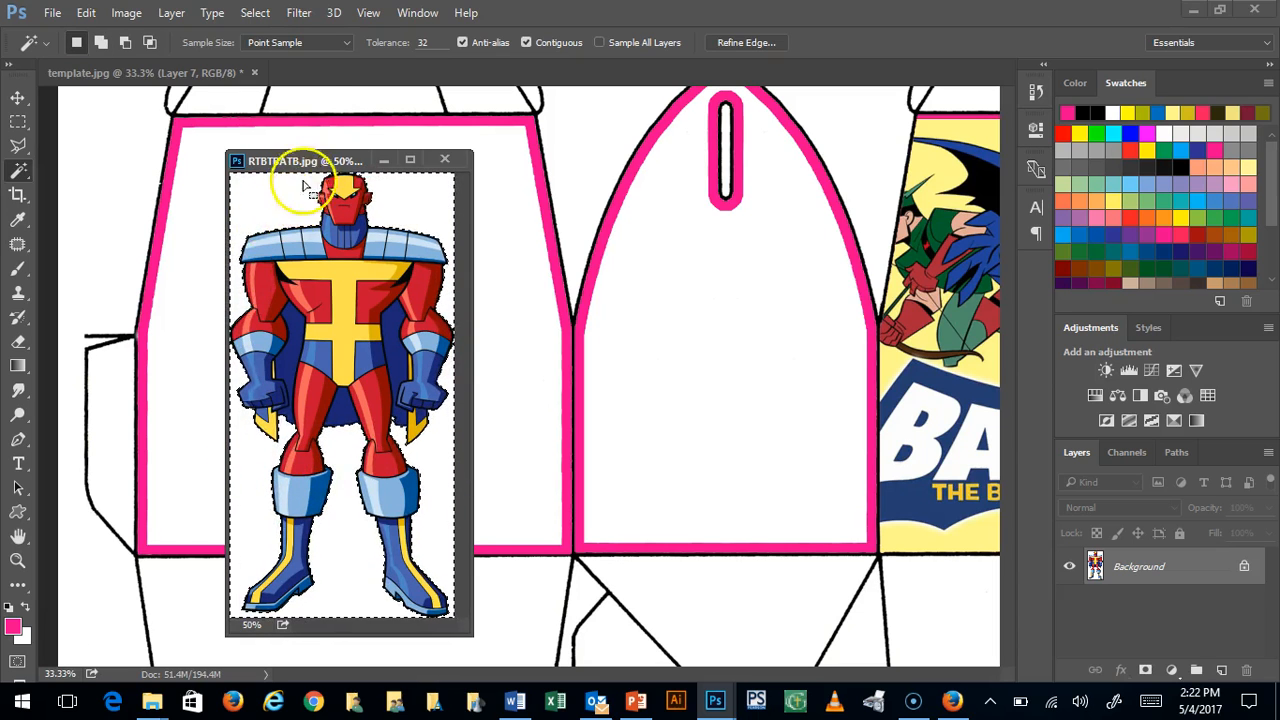
left_click(255, 13)
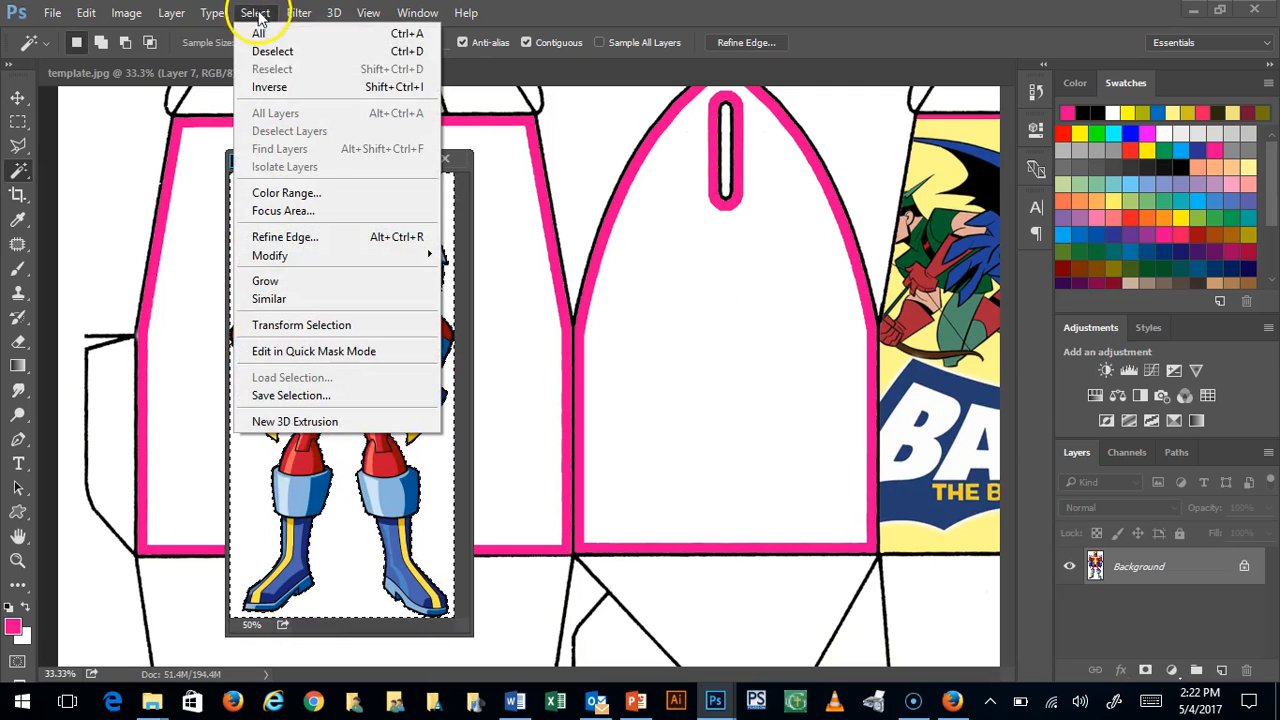
left_click(262, 87)
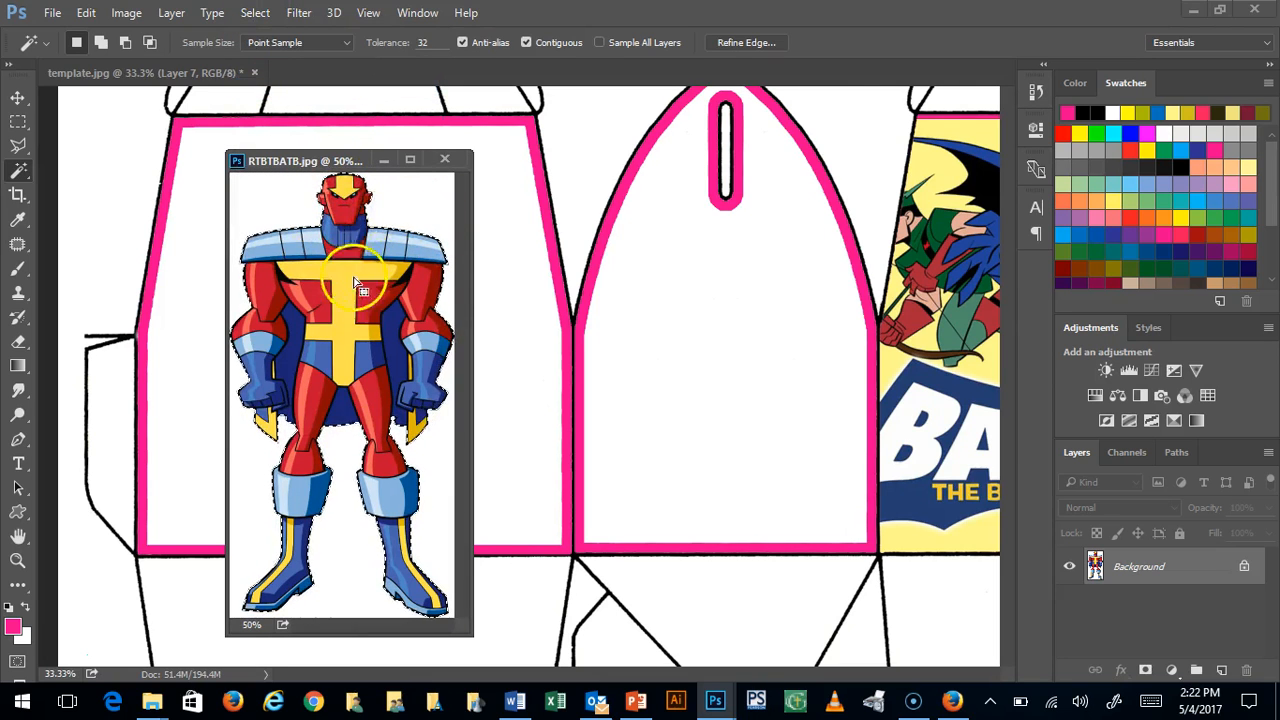
Copy the selected figure into the template's arched panel with the Move tool and close the RTBTBATB.jpg image
left_click(17, 97)
left_click_drag(338, 286, 735, 300)
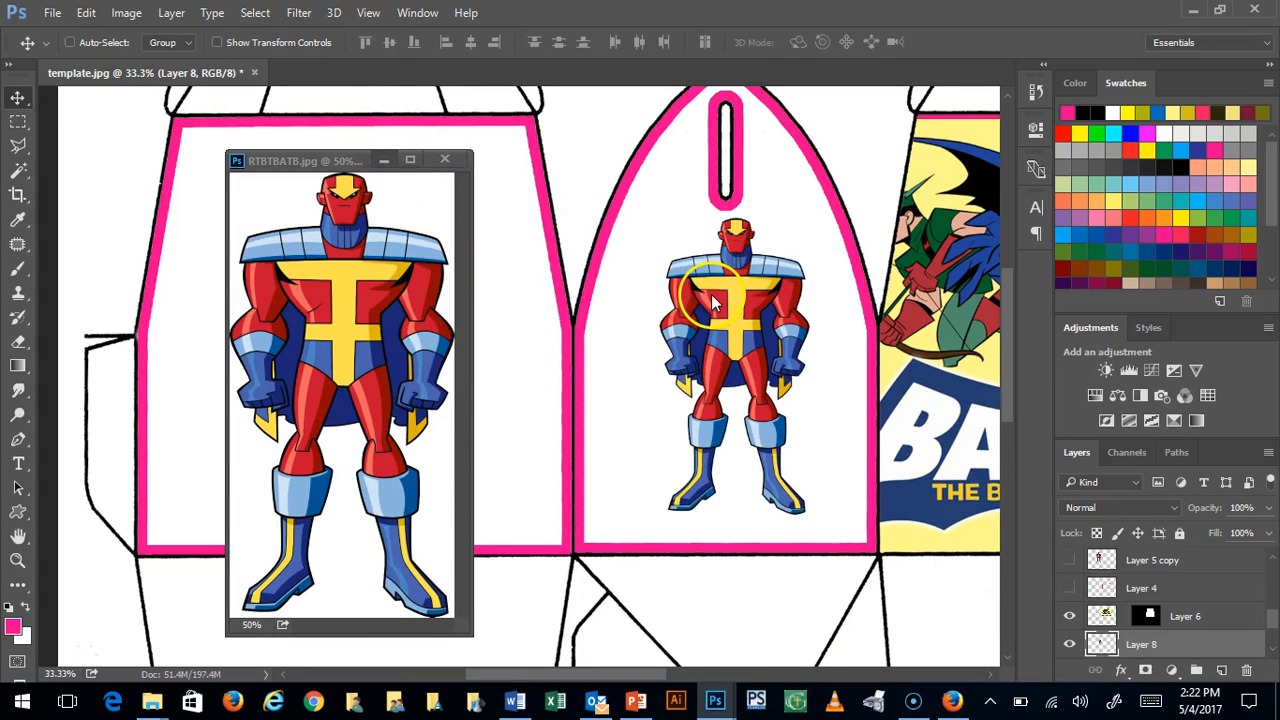
left_click(444, 159)
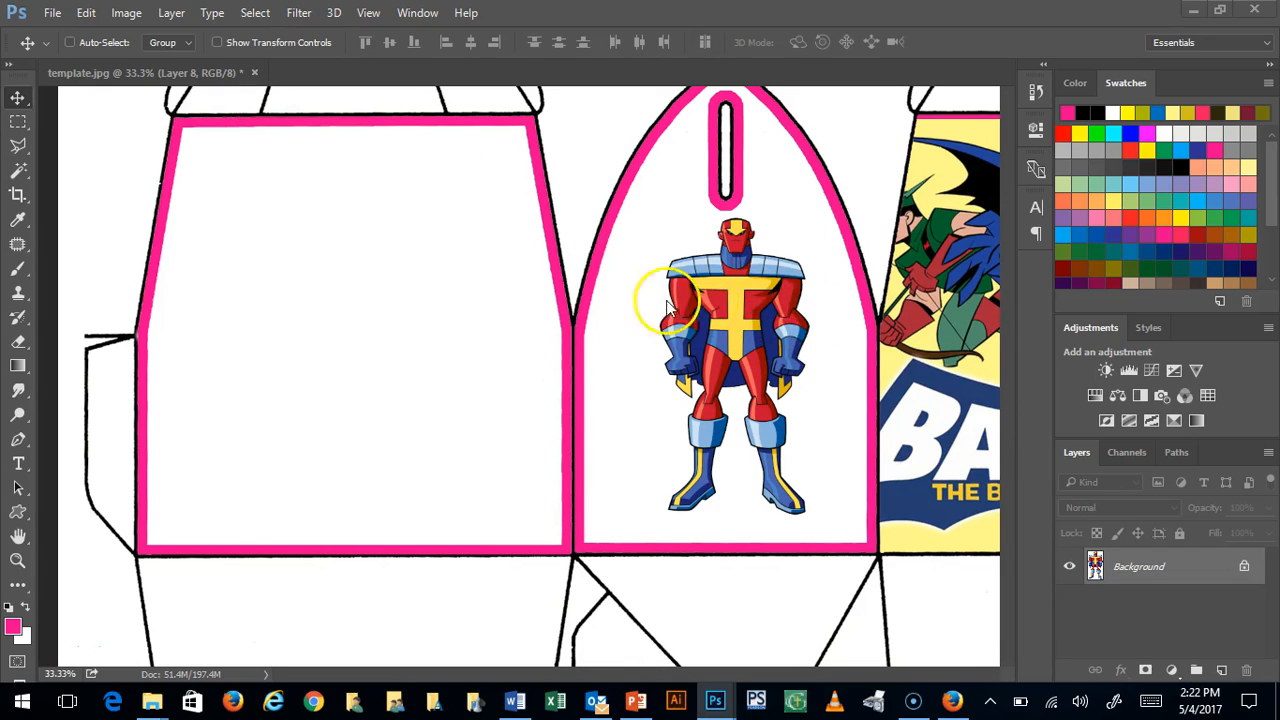
Reposition the figure in the large panel beside the arched one and scale it proportionally to about 257%
left_click_drag(580, 290, 373, 294)
left_click(86, 12)
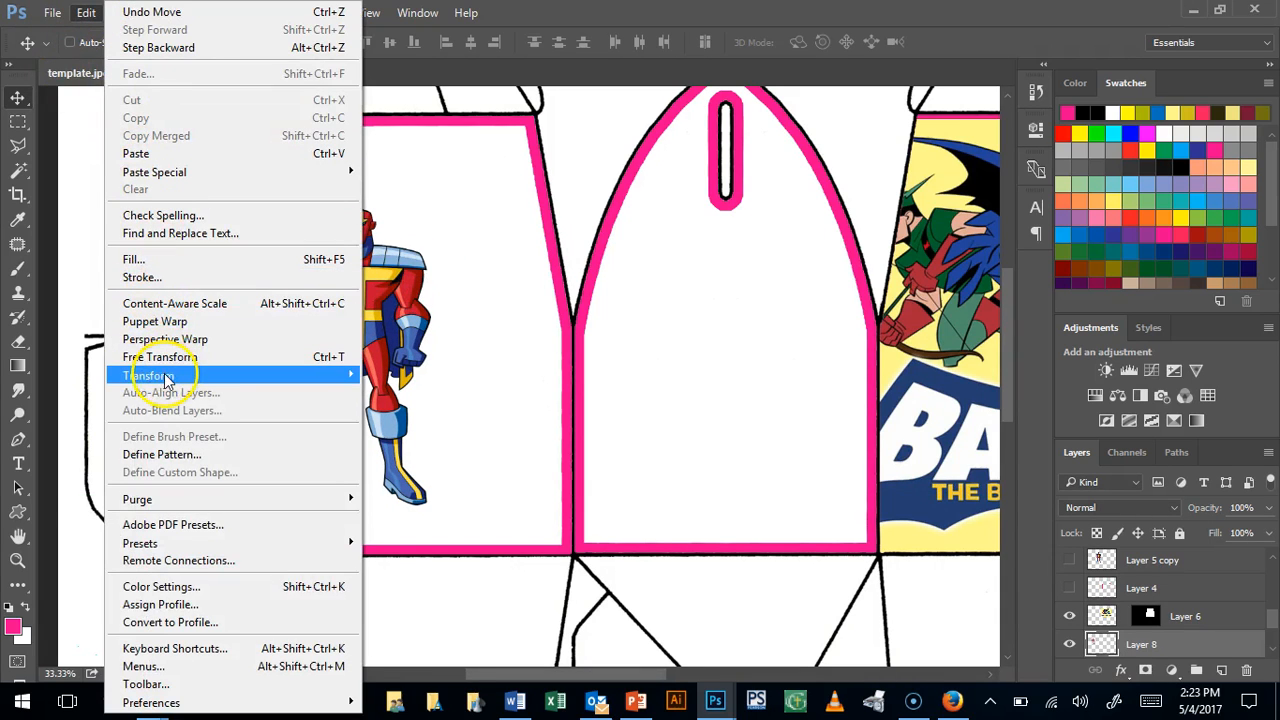
mouse_move(170, 375)
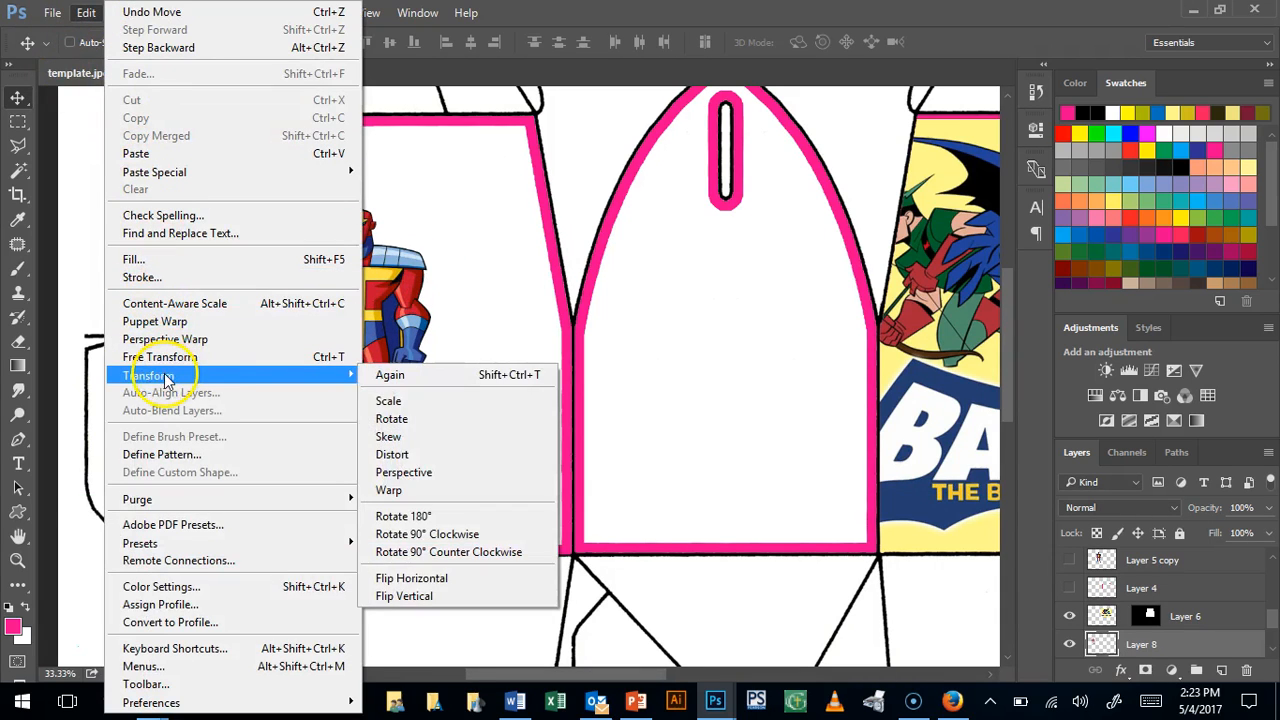
left_click(417, 401)
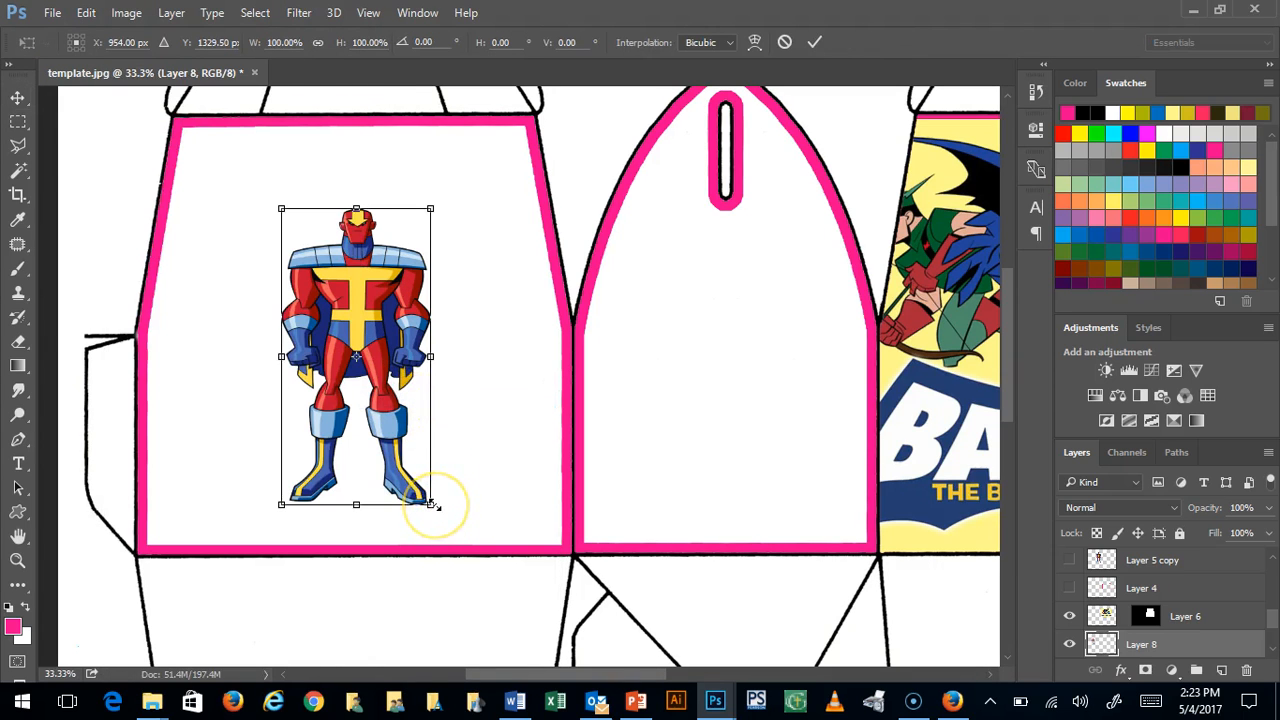
left_click_drag(432, 506, 697, 252)
left_click_drag(1003, 477, 1024, 277)
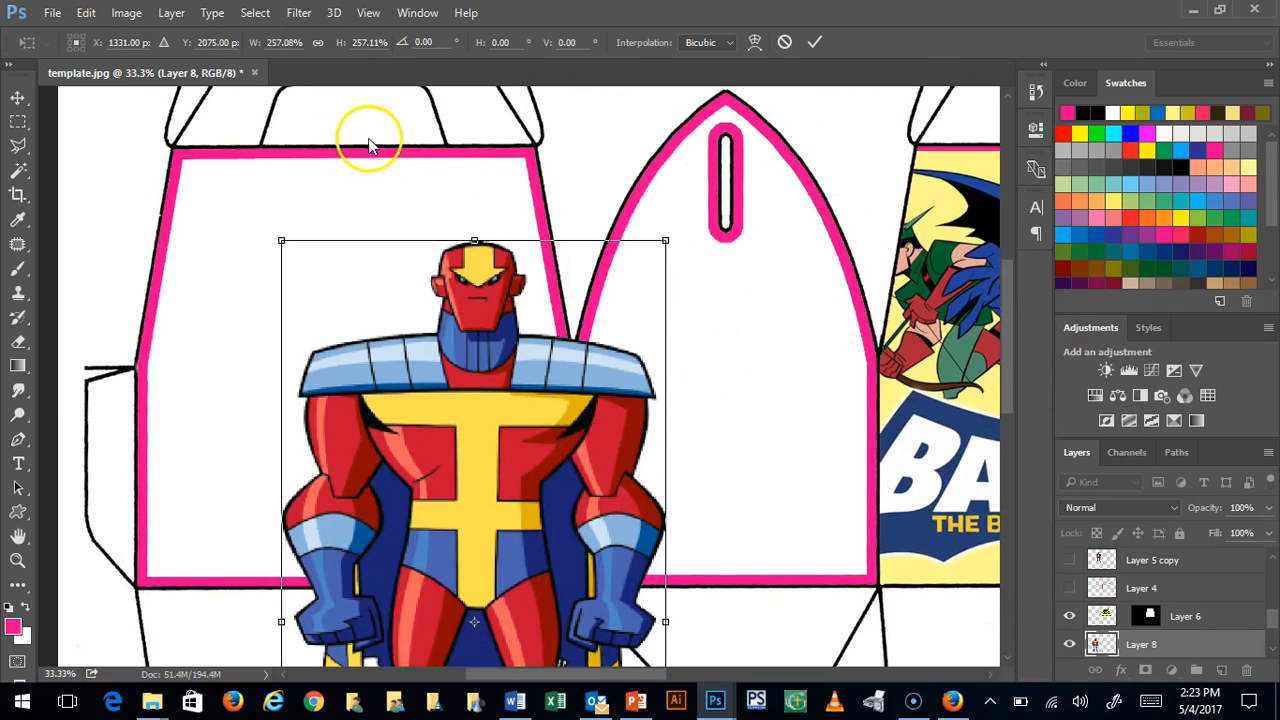
left_click(416, 14)
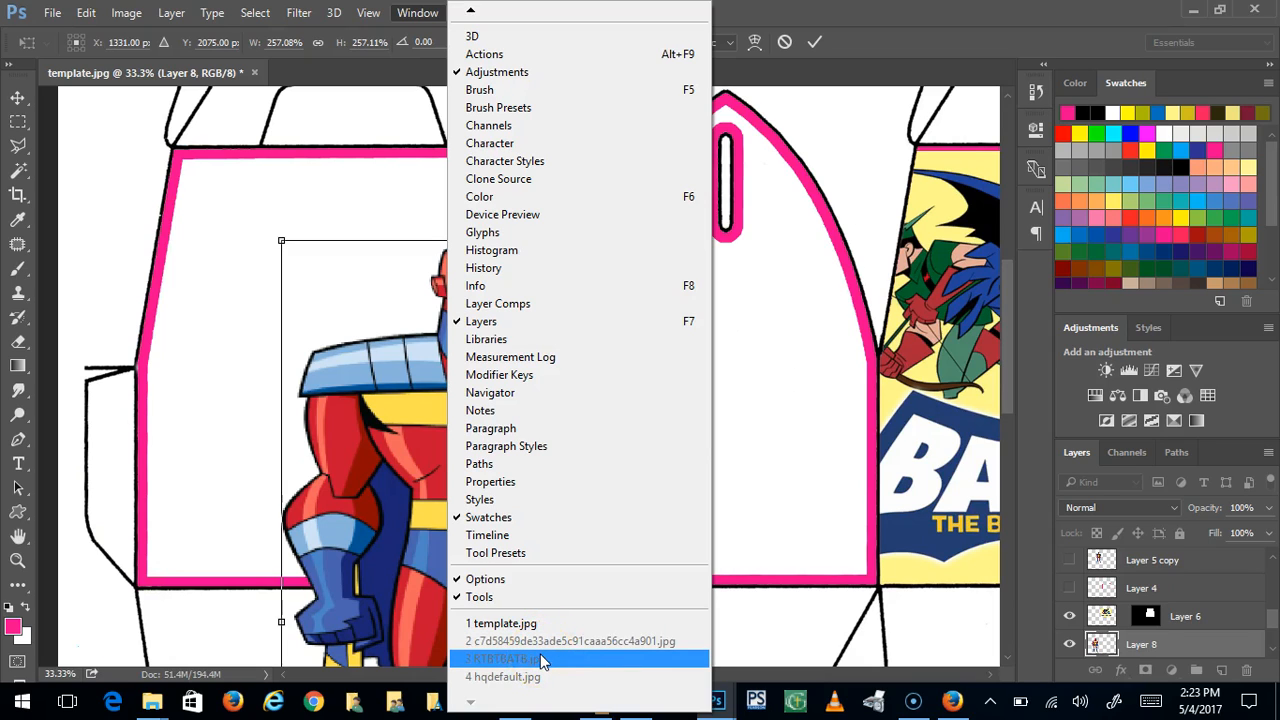
left_click(897, 10)
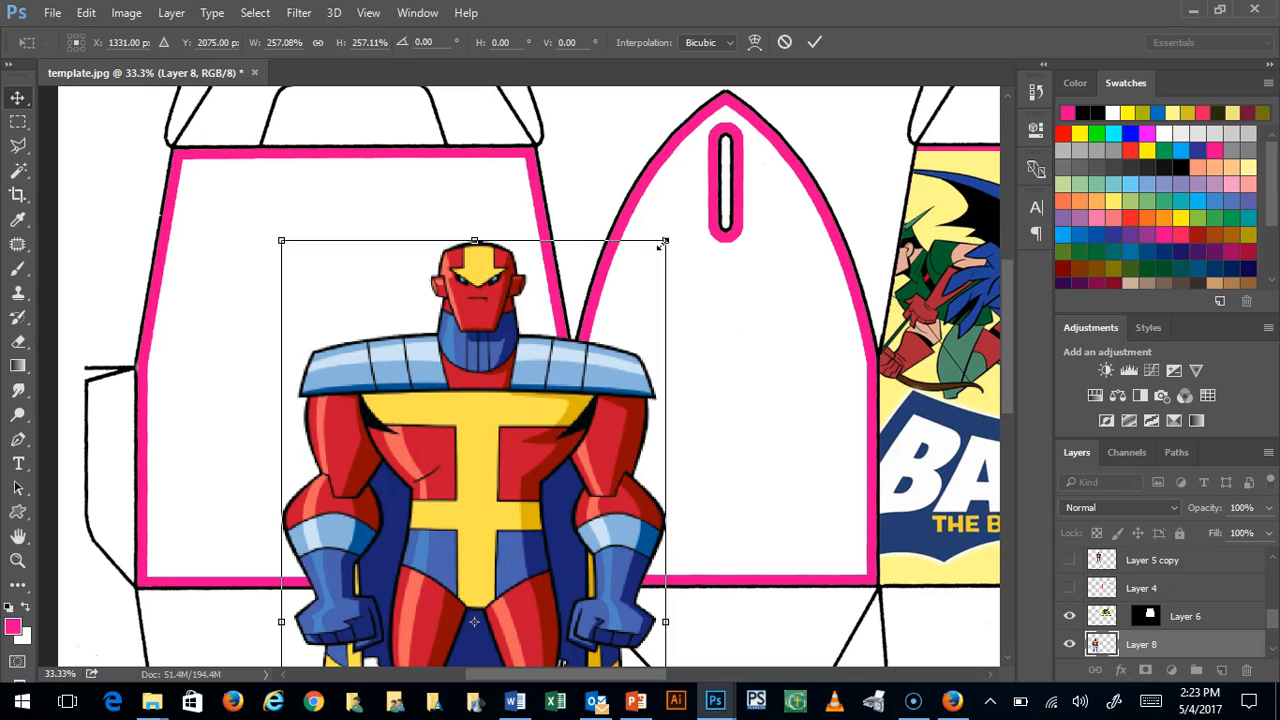
key("Return")
key("ctrl+s")
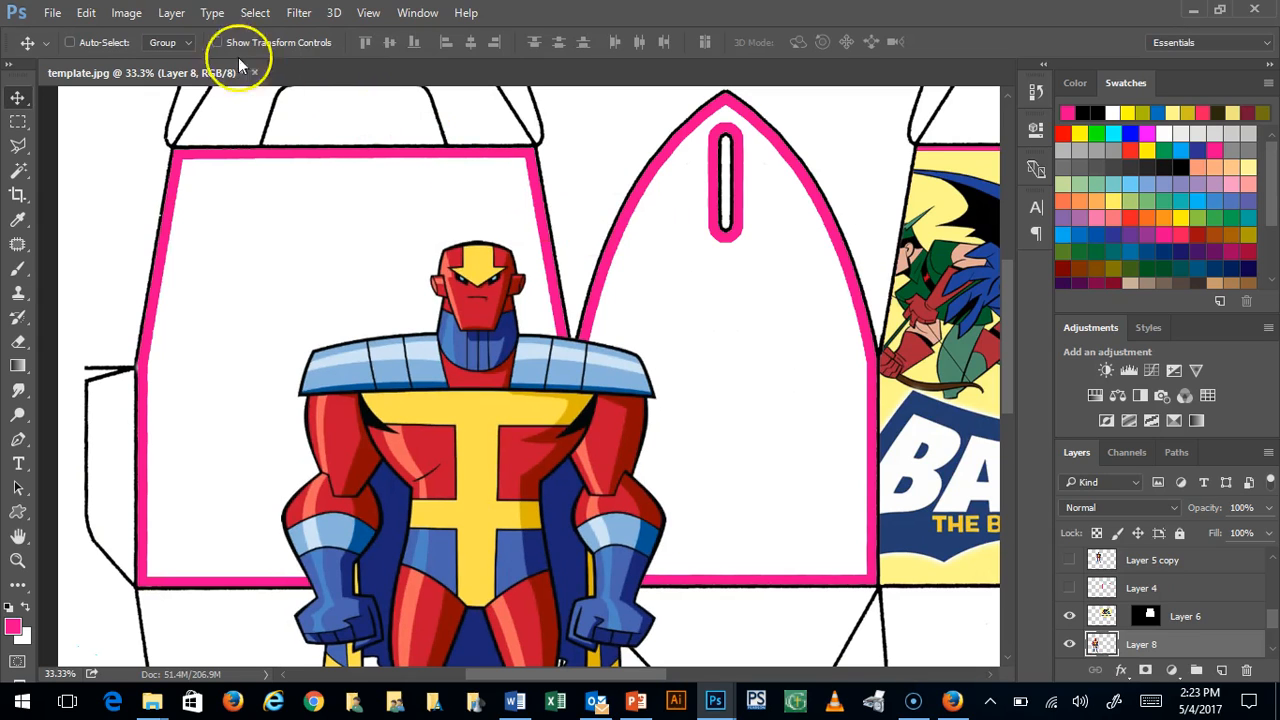
Rotate the large character figure clockwise by about 48°
left_click(86, 12)
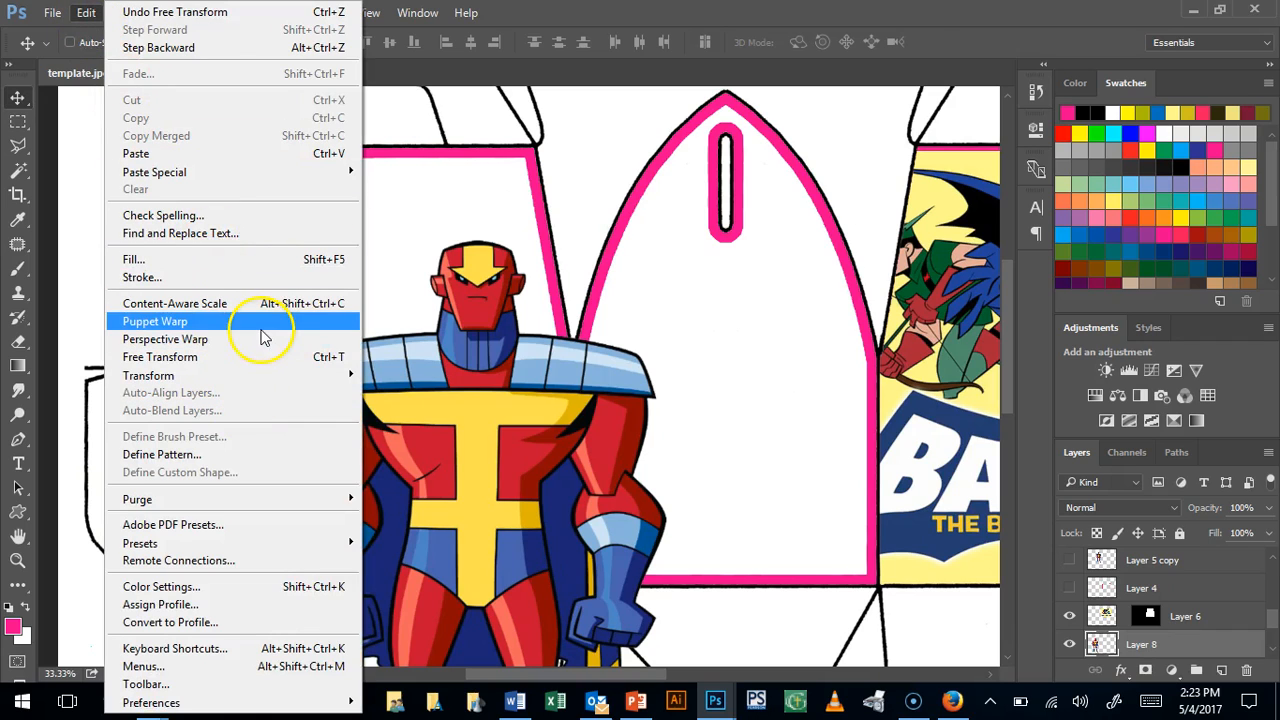
mouse_move(263, 375)
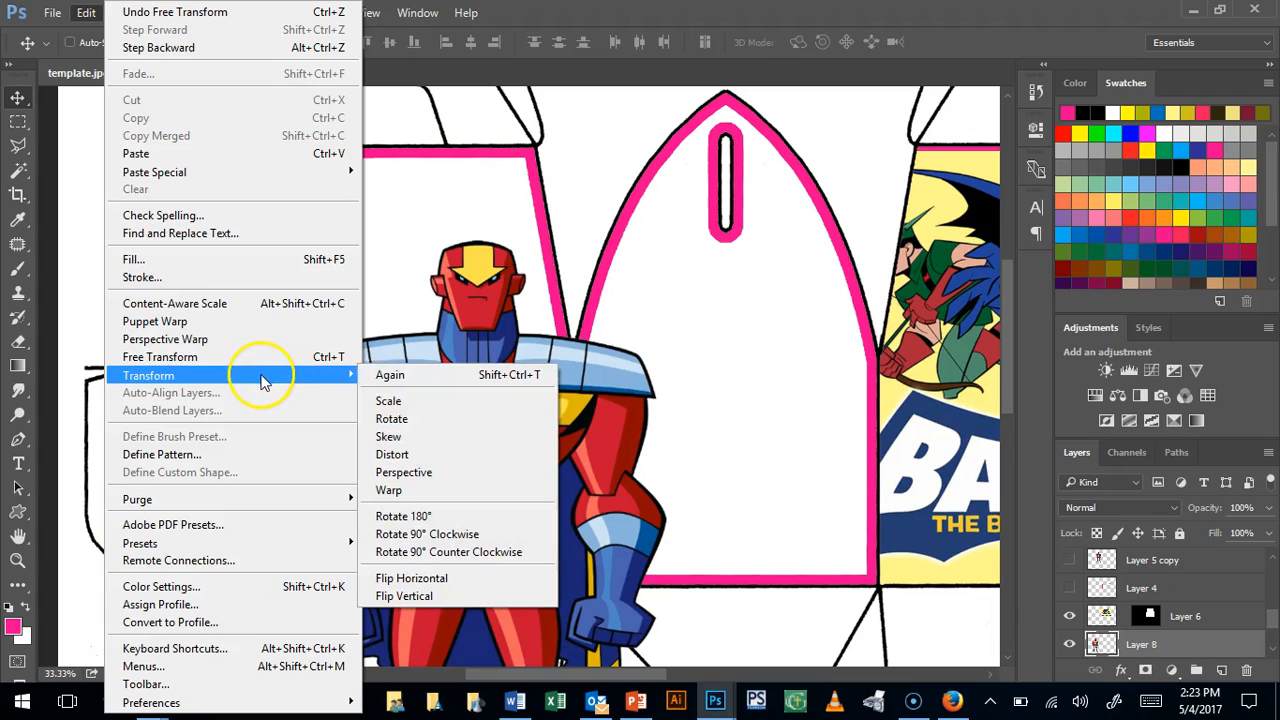
left_click(385, 401)
left_click_drag(675, 260, 880, 368)
Warp the rotated figure with a custom mesh, pulling its arm, head and leg areas out of shape
left_click(86, 12)
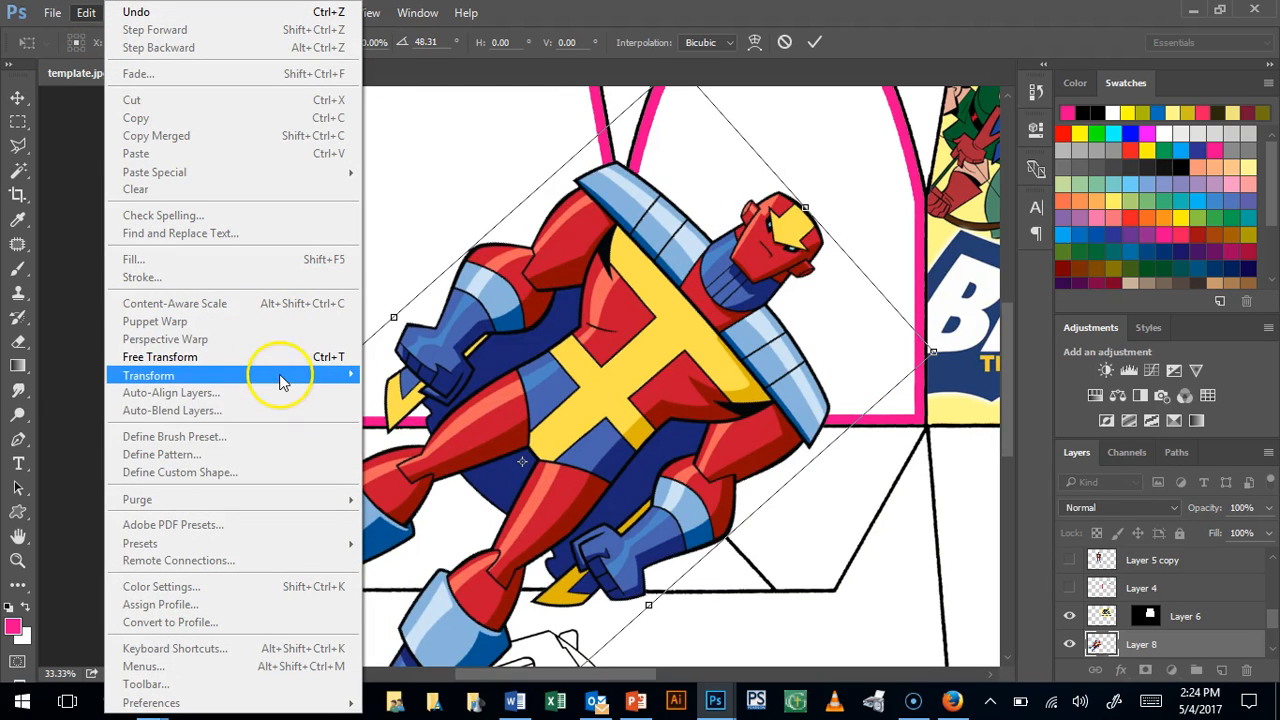
mouse_move(294, 374)
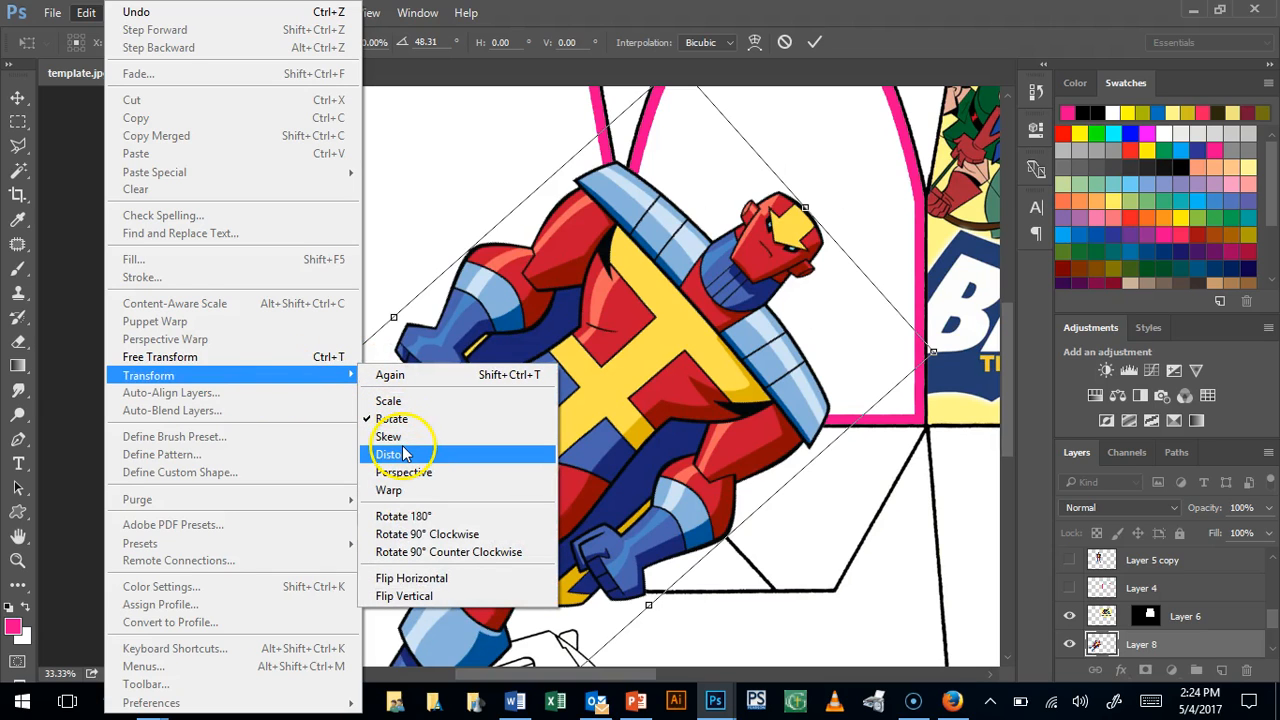
left_click(390, 490)
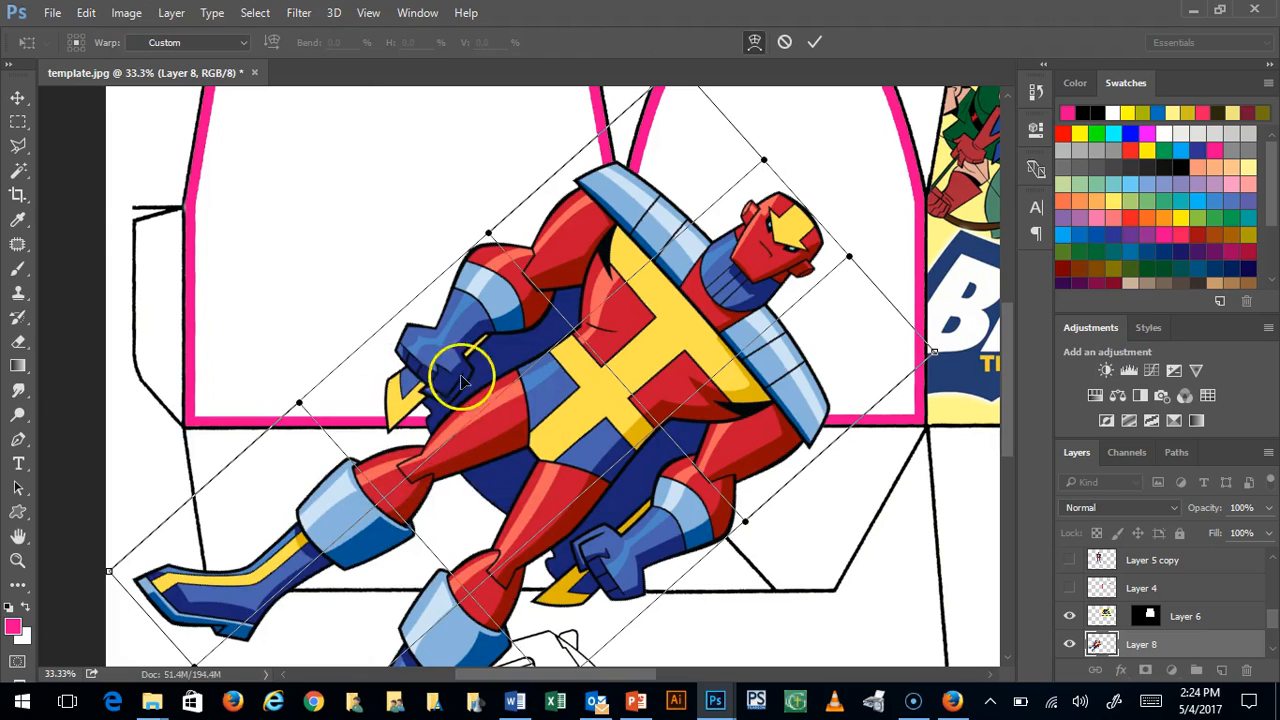
left_click_drag(500, 252, 622, 407)
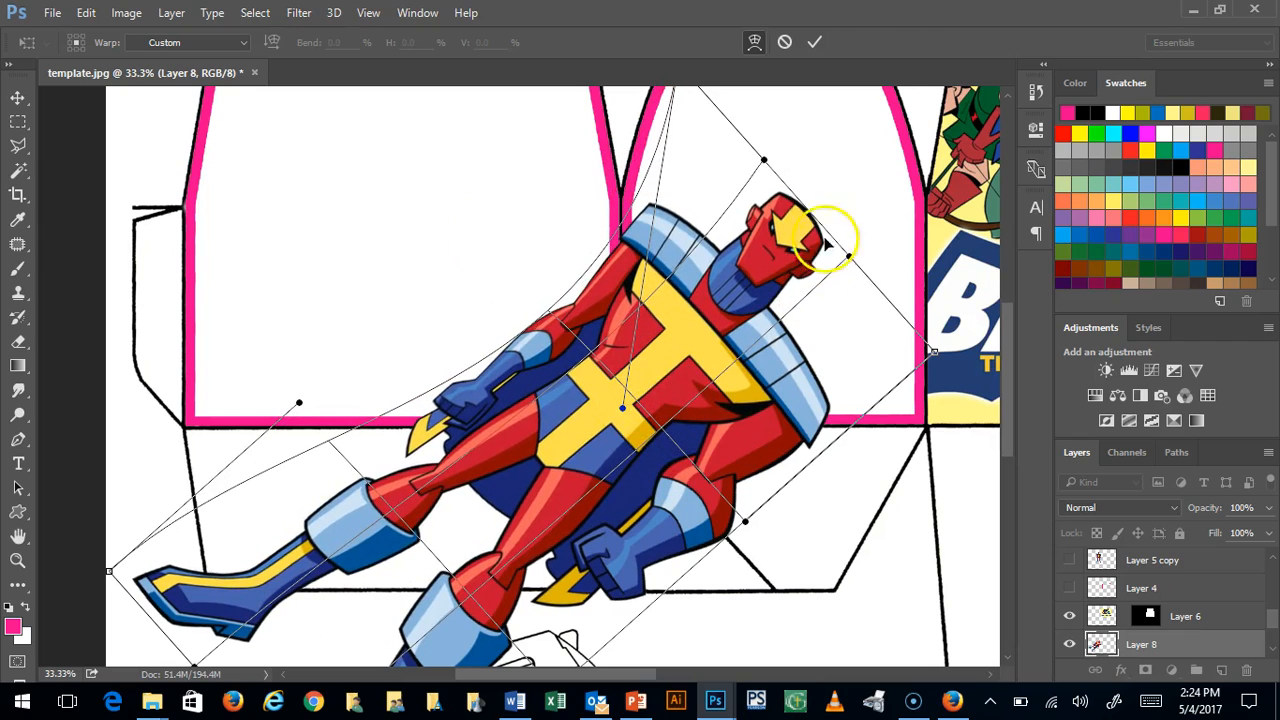
left_click_drag(765, 160, 590, 578)
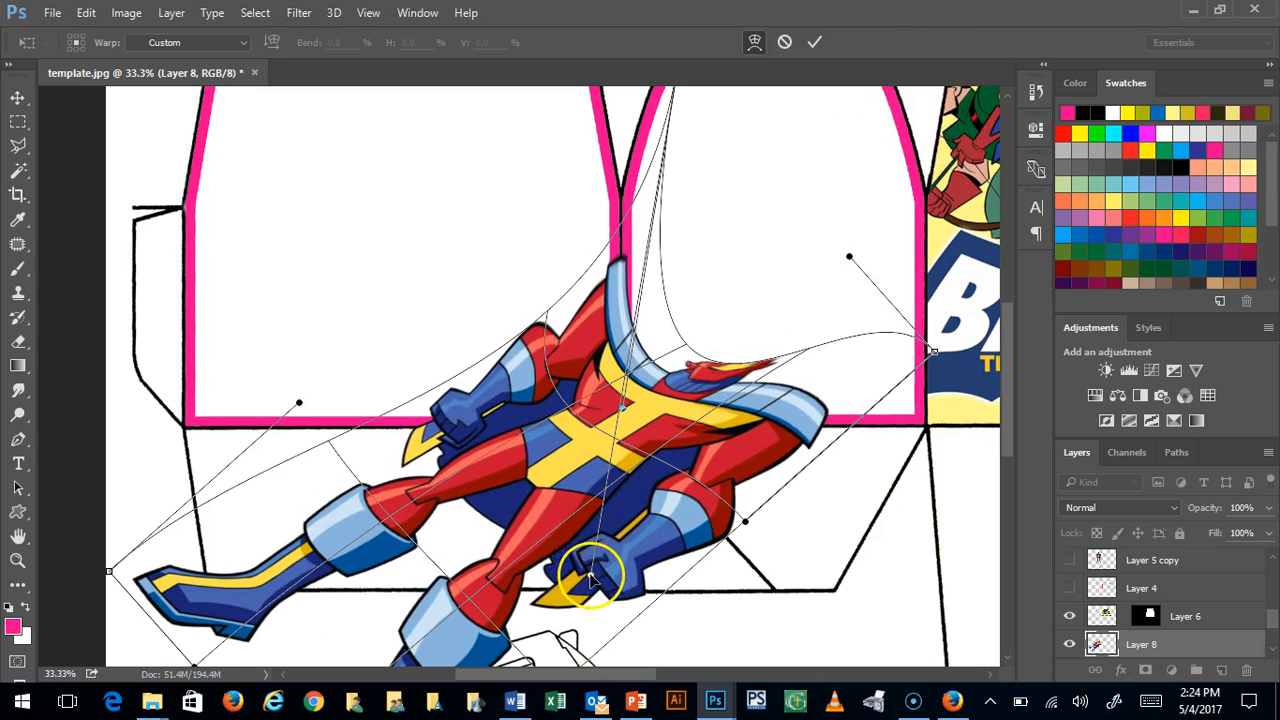
left_click_drag(327, 442, 365, 108)
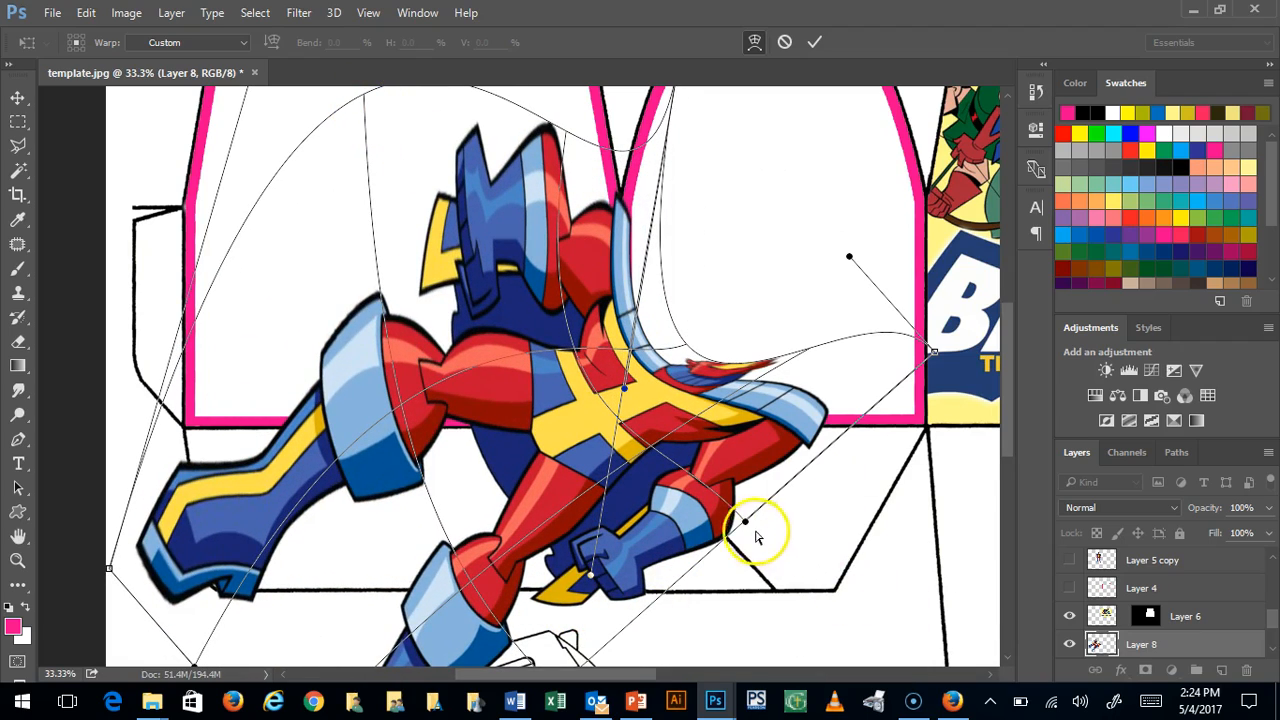
left_click_drag(745, 524, 474, 571)
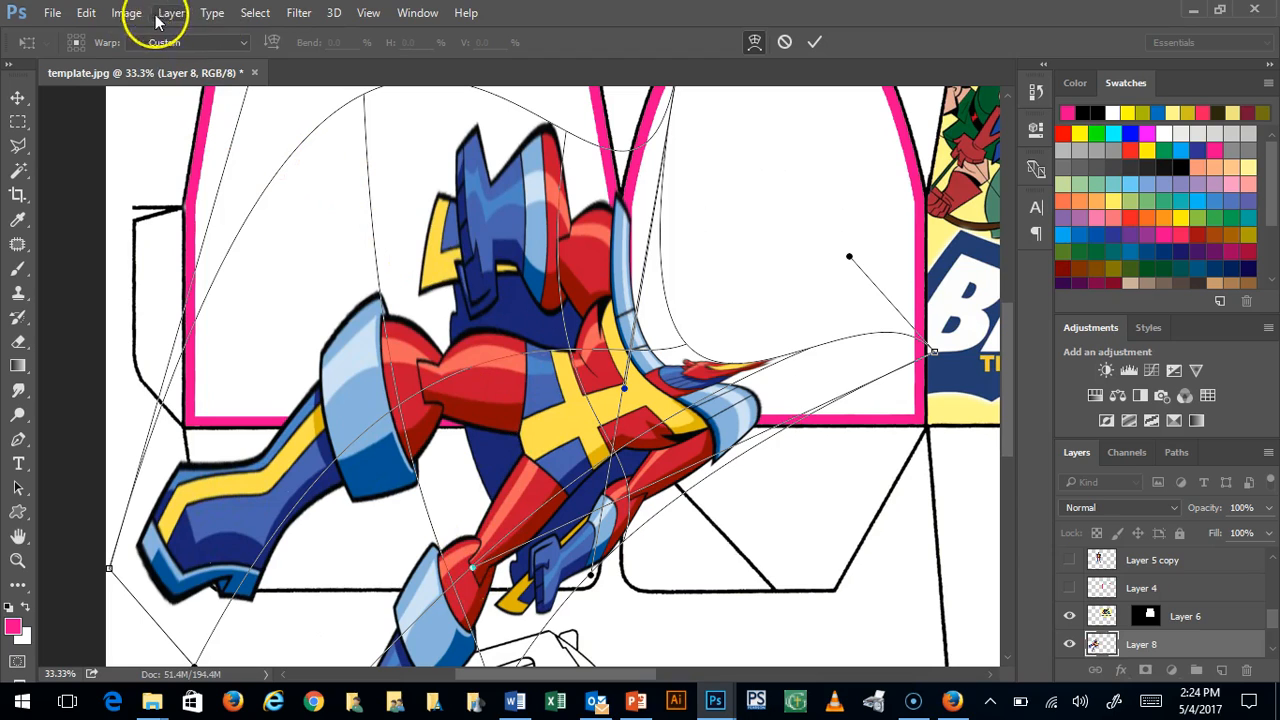
Rotate and move the warped figure, apply the transform, and undo it
left_click(86, 12)
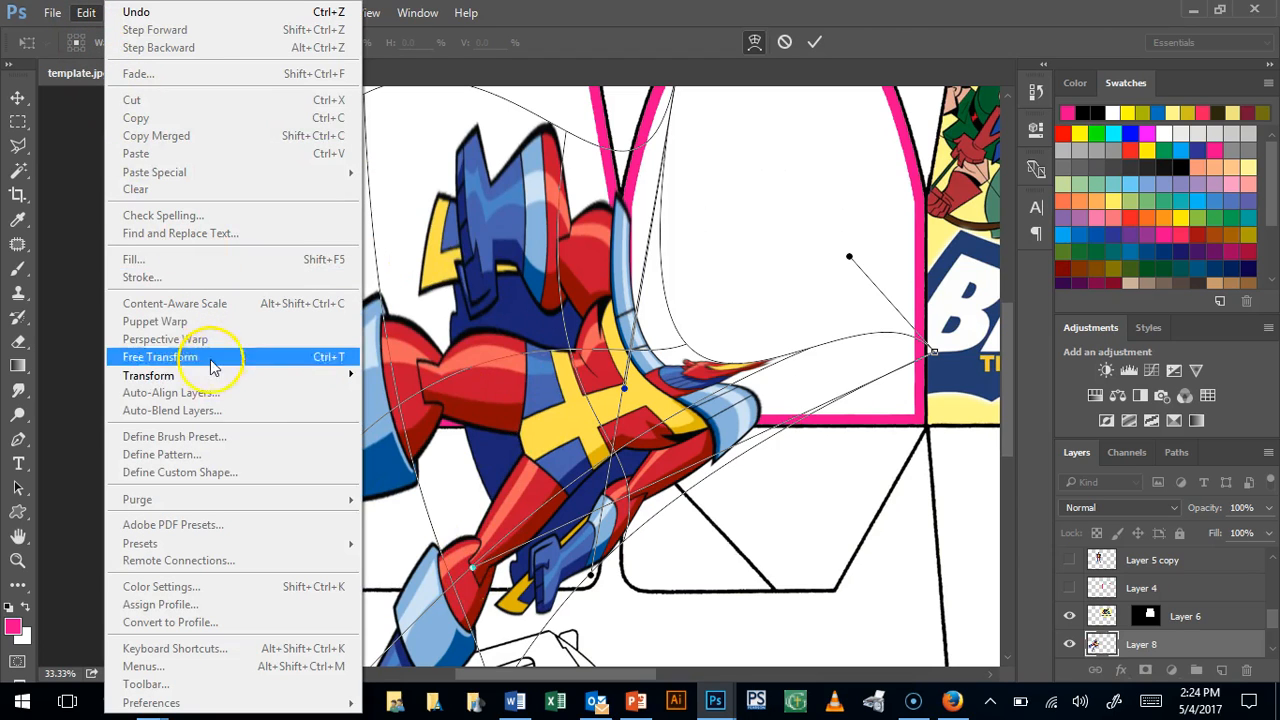
mouse_move(210, 376)
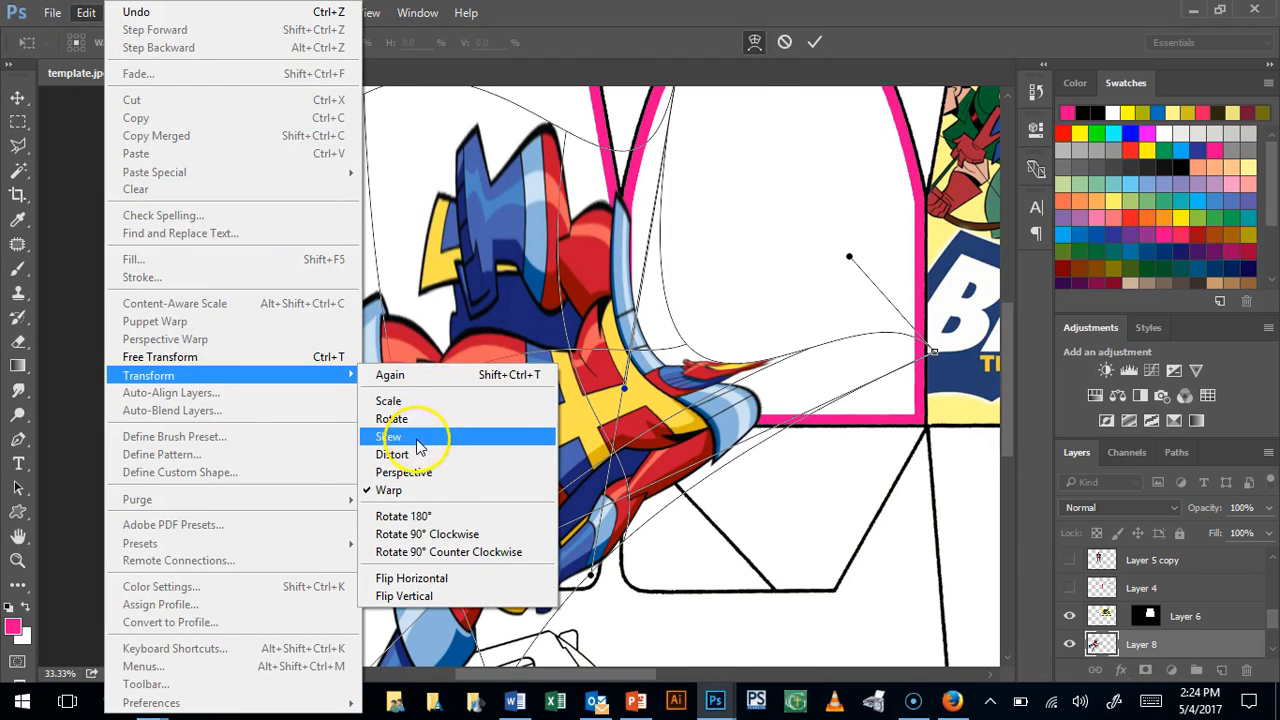
left_click(420, 415)
left_click_drag(980, 312, 820, 538)
left_click_drag(1008, 355, 1016, 420)
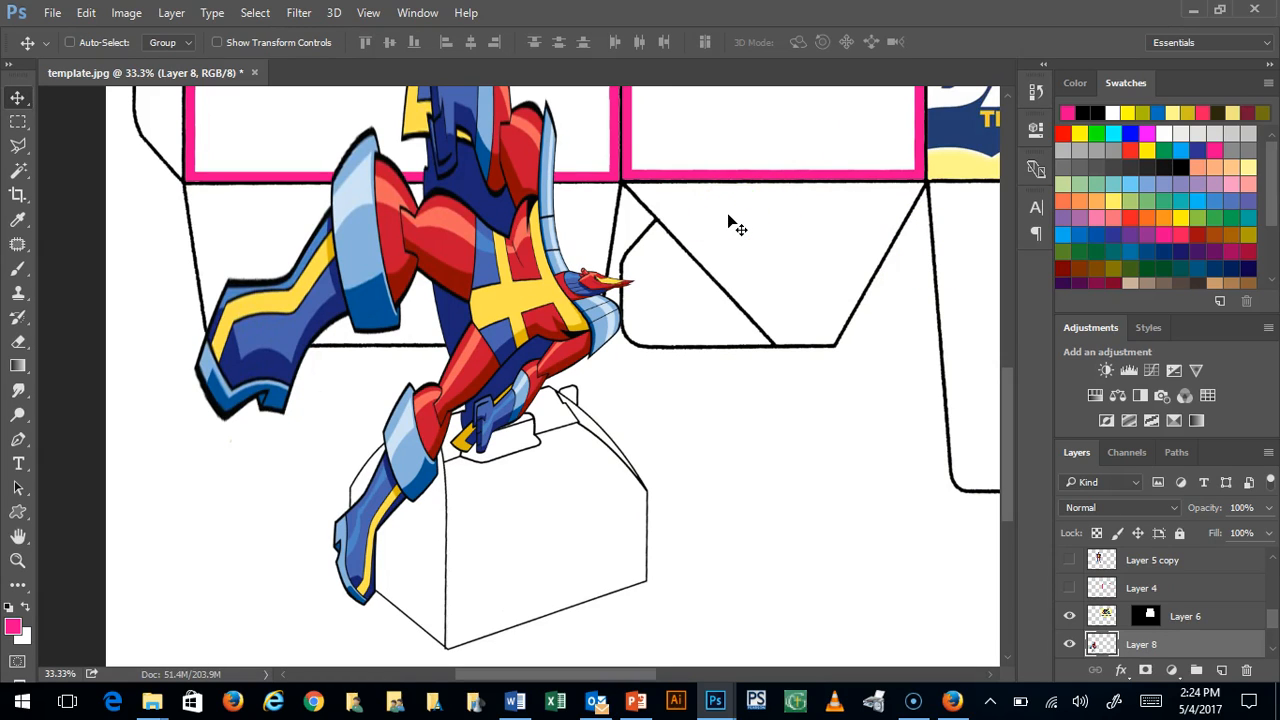
key("ctrl")
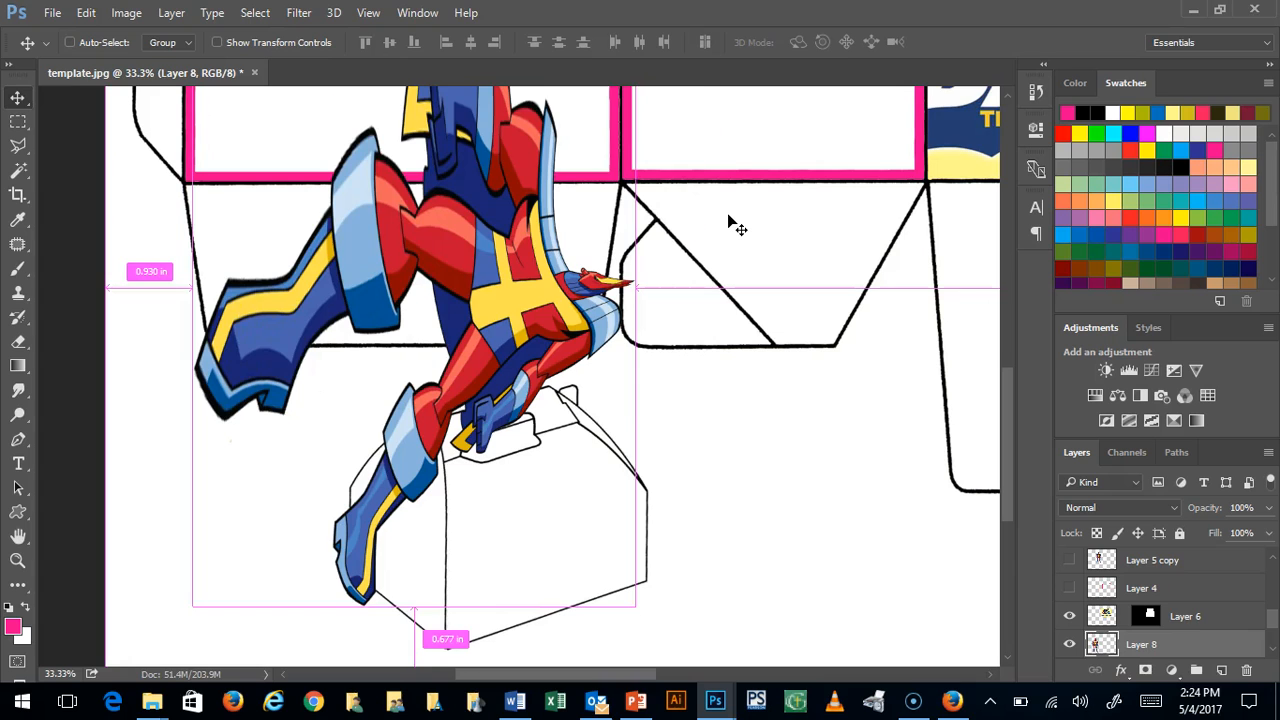
key("ctrl+z")
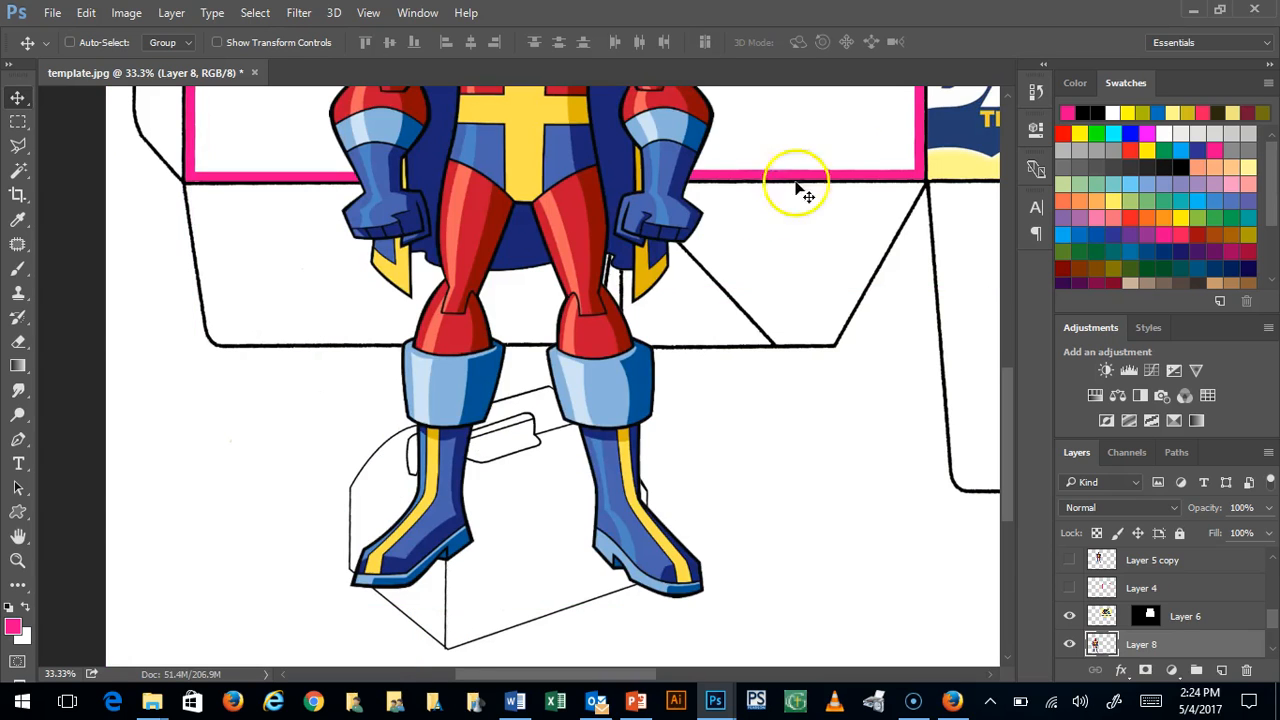
Move the figure over the leftmost large panel and make a circular selection around its head and upper chest
left_click_drag(1003, 439, 1047, 337)
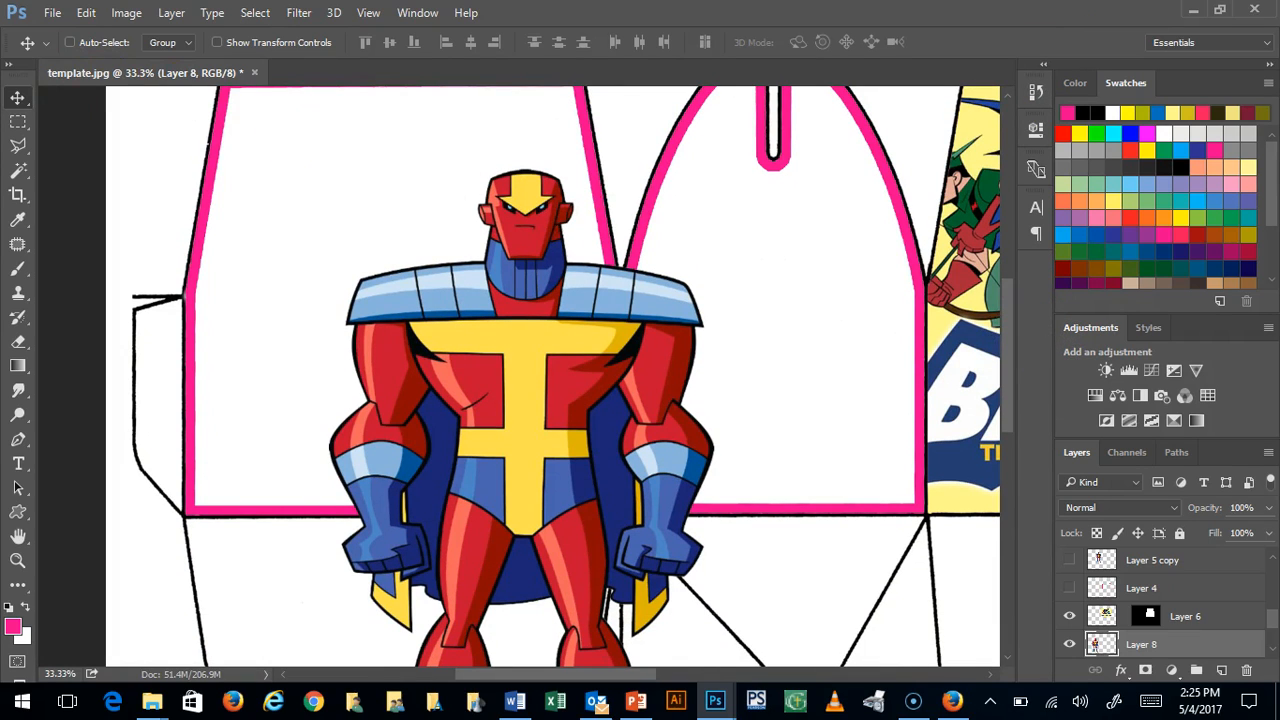
left_click_drag(543, 286, 431, 239)
left_click(18, 121)
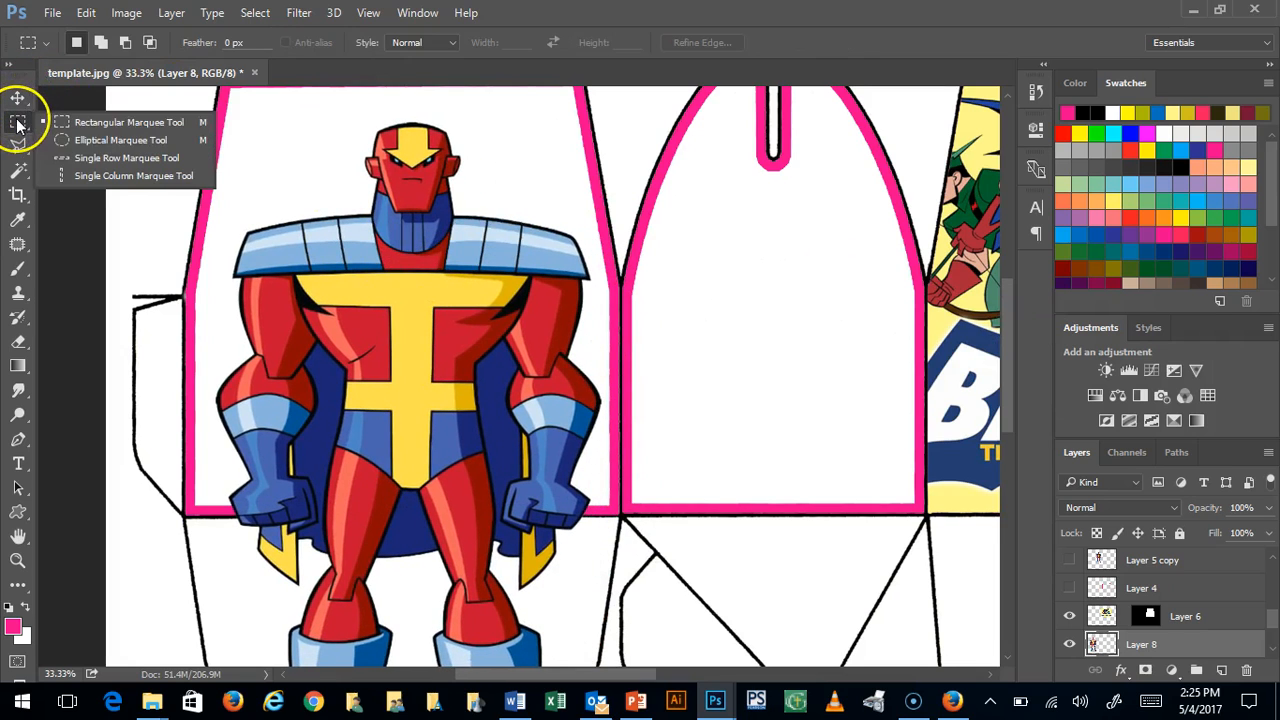
left_click(97, 141)
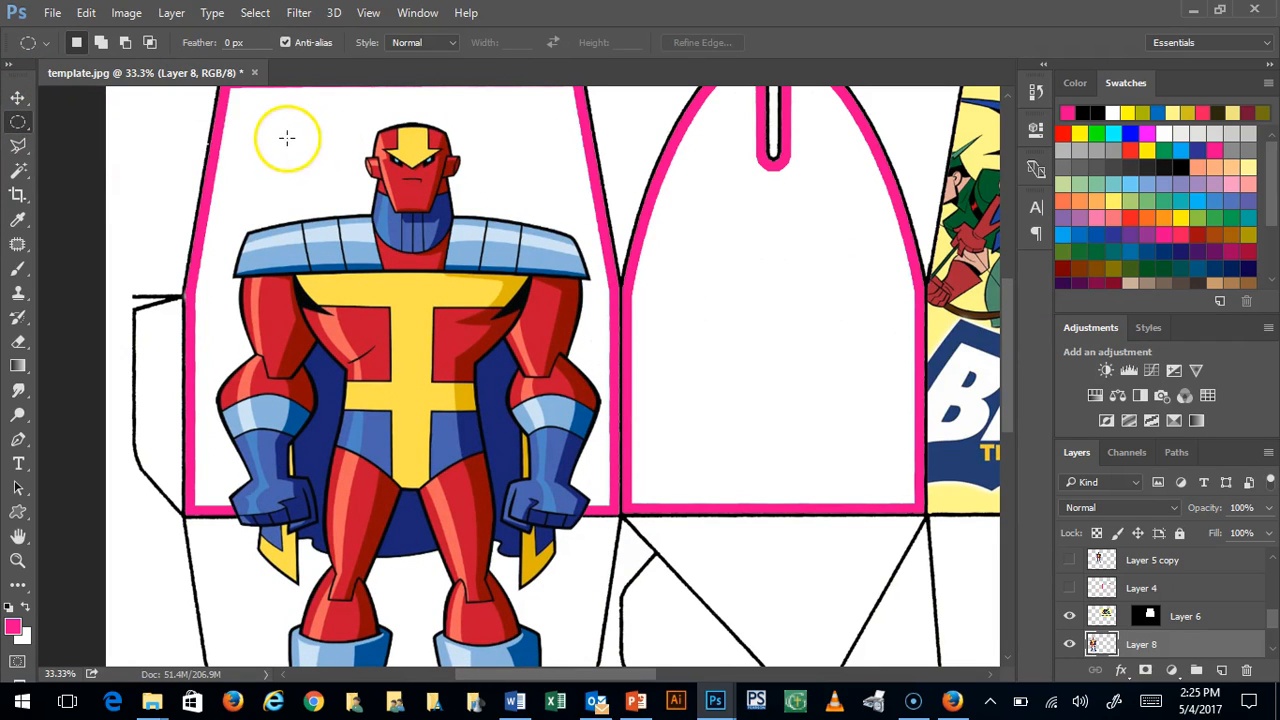
left_click_drag(280, 117, 557, 395)
left_click_drag(452, 291, 443, 265)
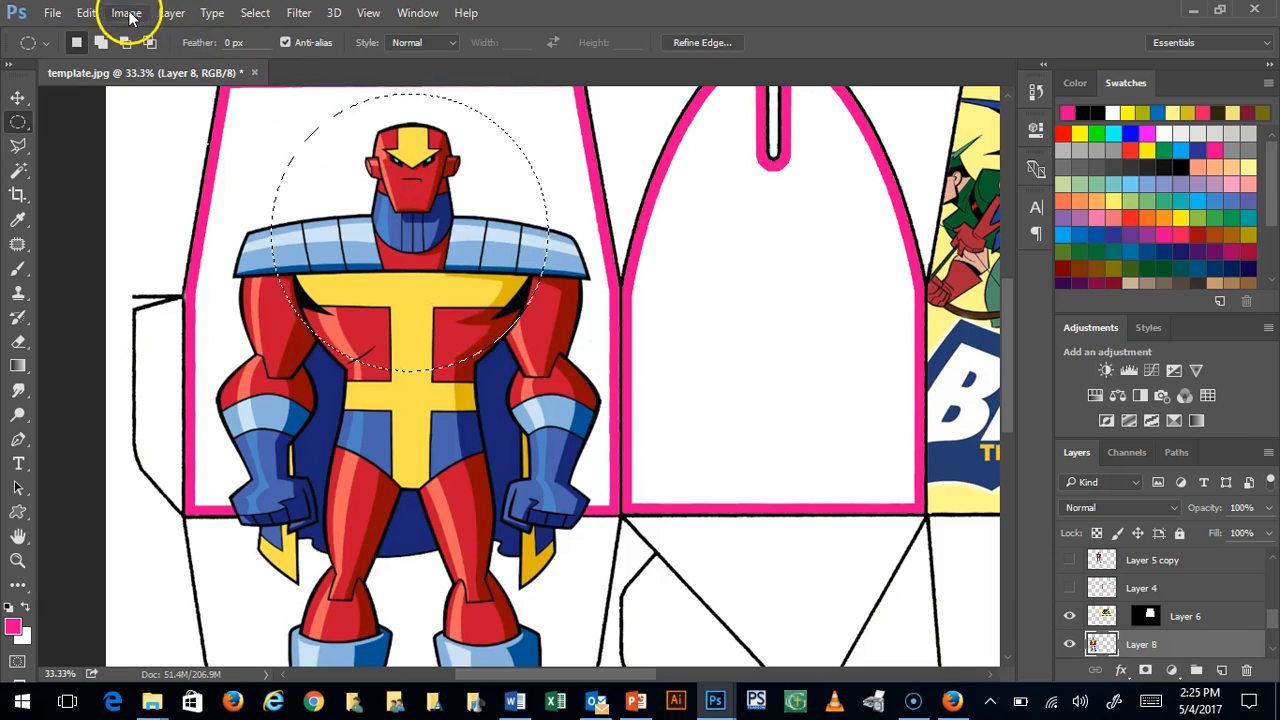
Invert the circular selection and delete the parts of the figure outside the circle
left_click(256, 16)
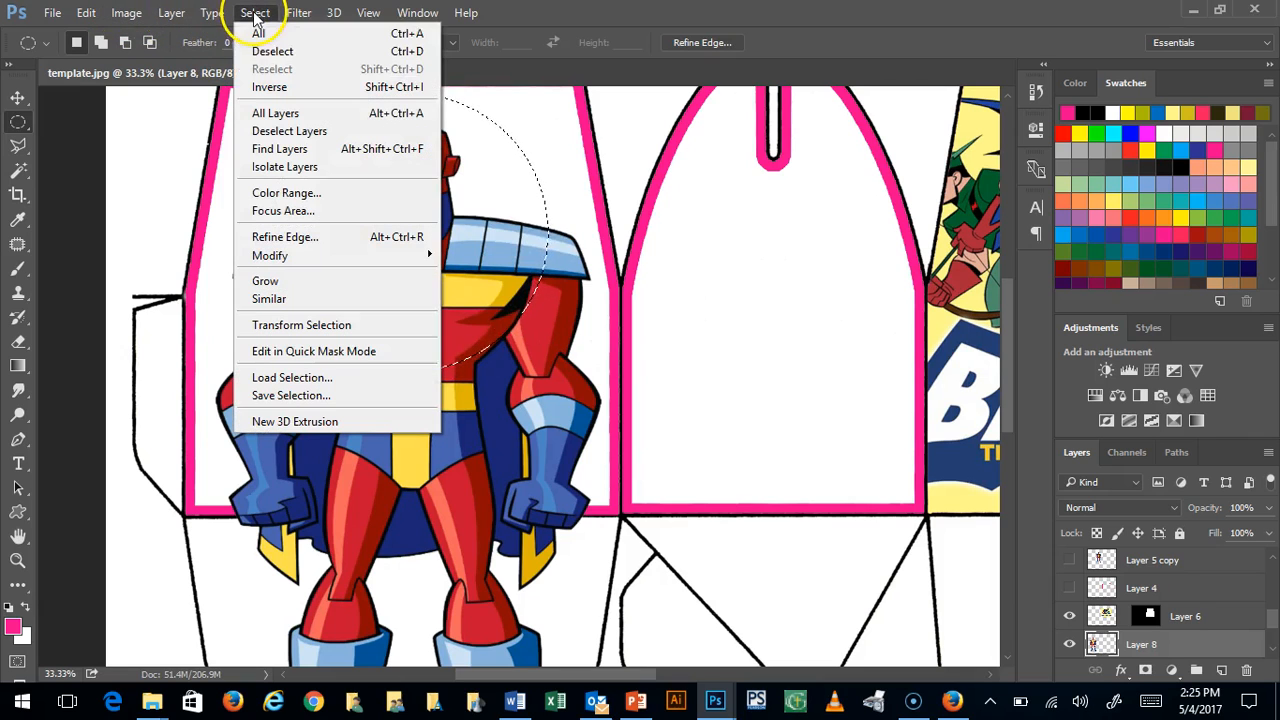
left_click(270, 87)
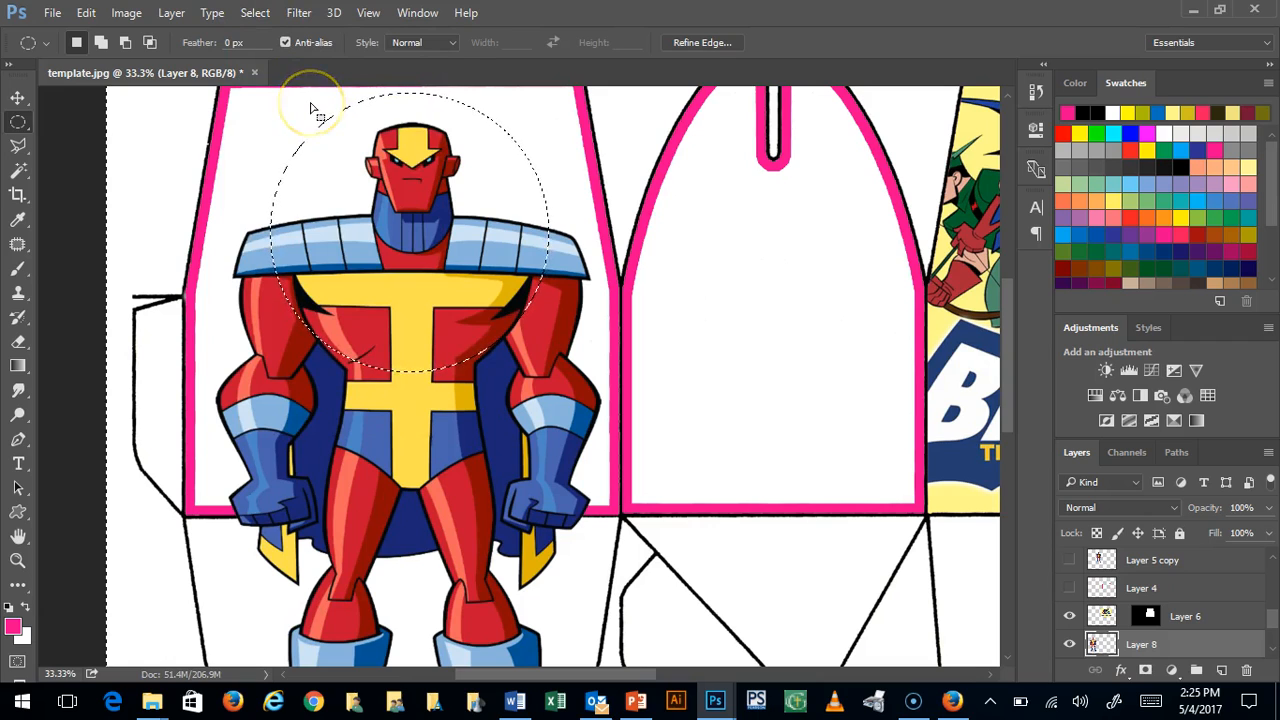
key("Delete")
left_click(484, 169)
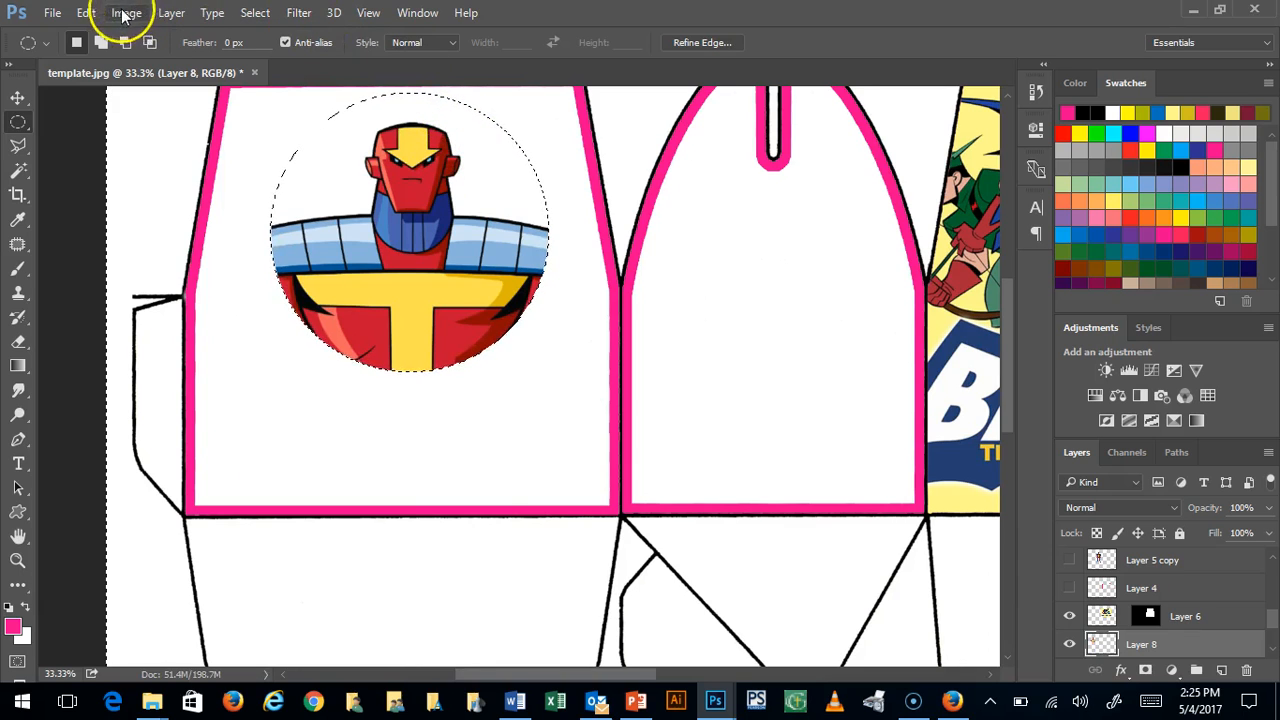
Stroke the selection around the character portrait with a 30 px pink line located outside
left_click(86, 13)
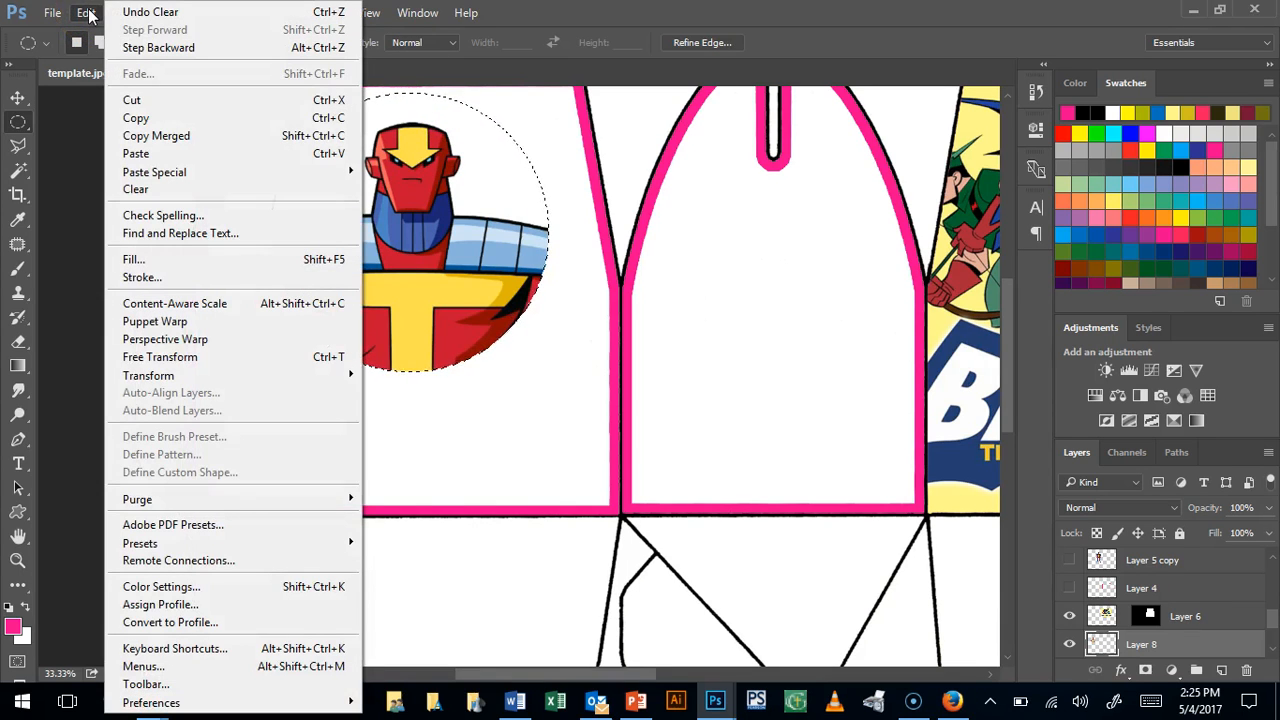
left_click(212, 277)
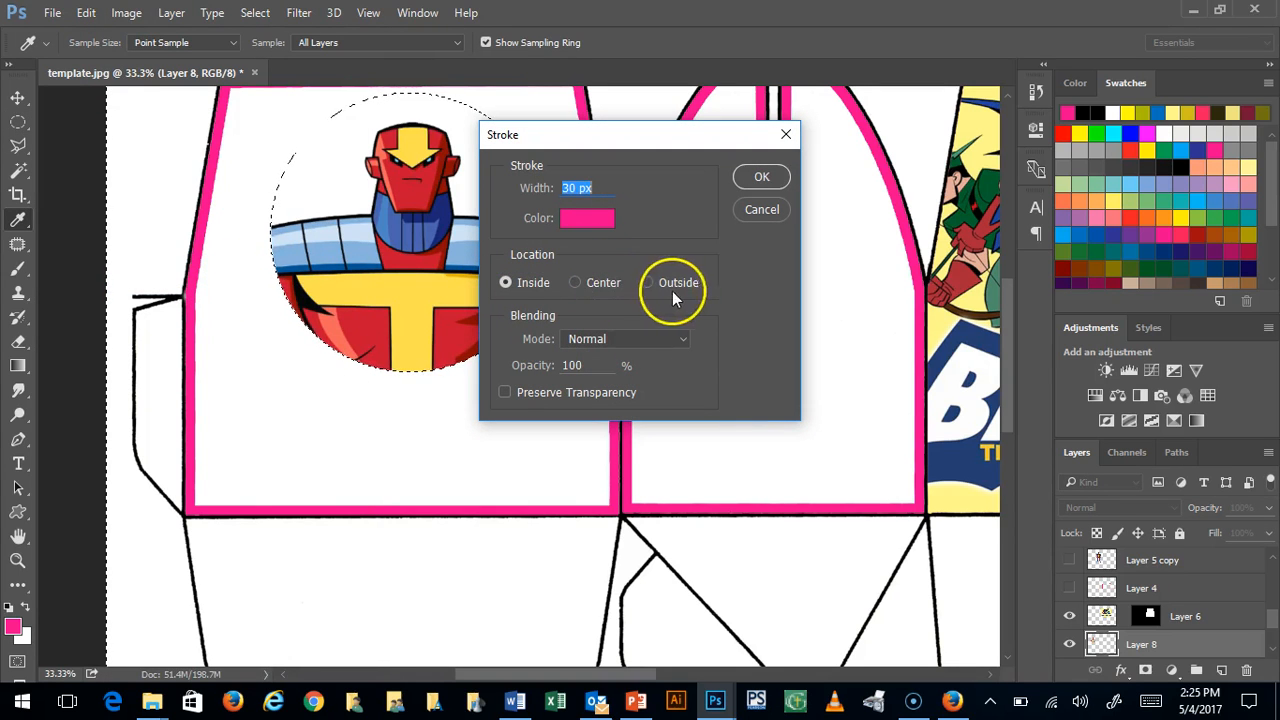
left_click(646, 280)
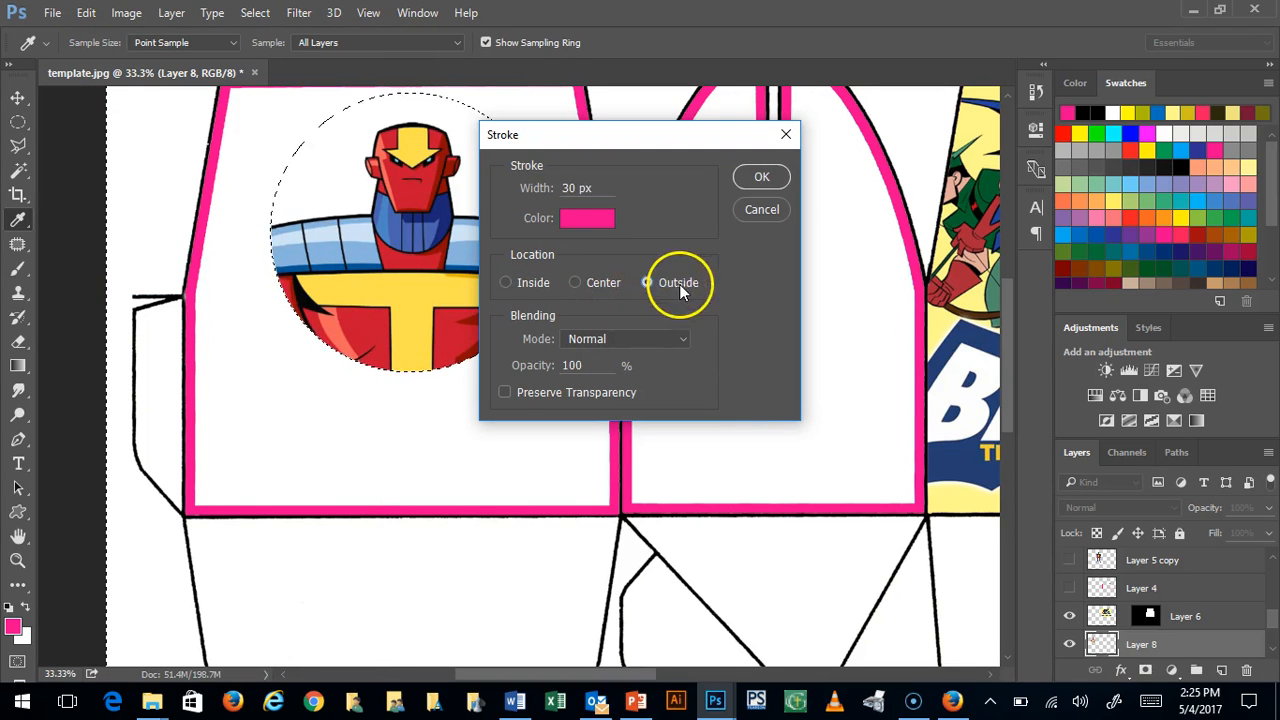
left_click(757, 180)
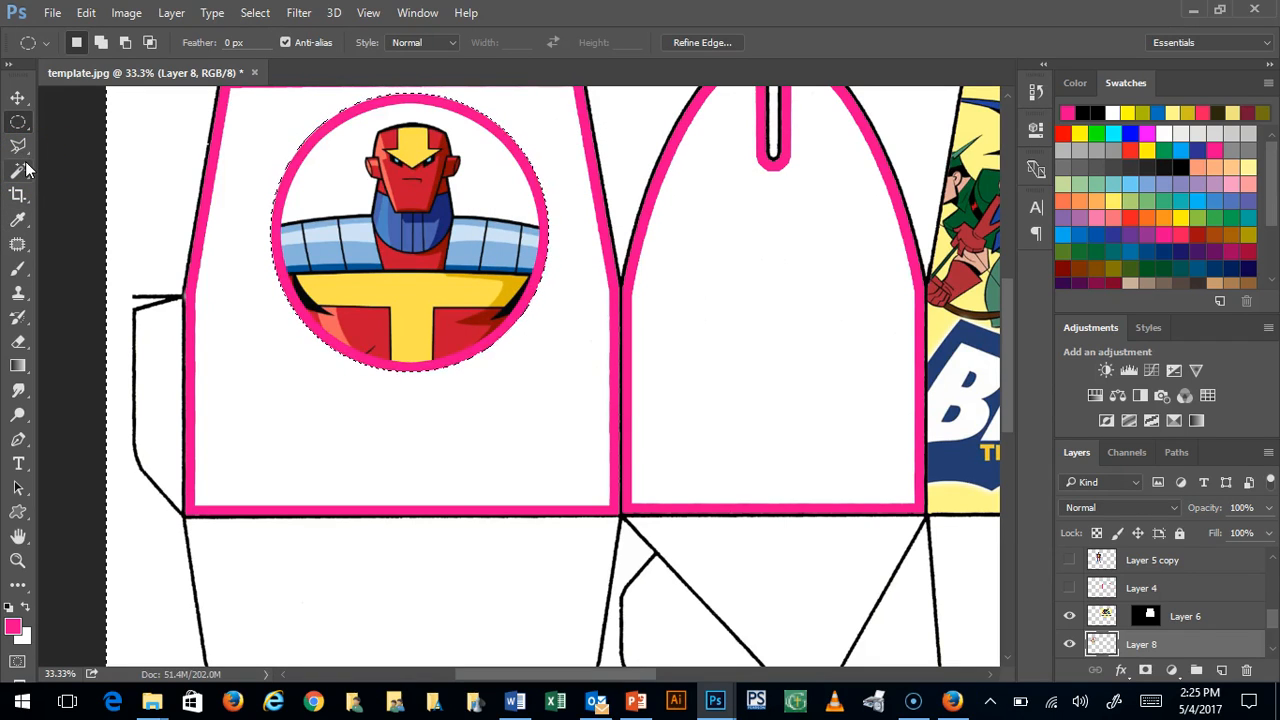
Deselect and move the circular portrait inside the leftmost large panel
left_click(74, 148)
left_click(17, 97)
left_click_drag(419, 291, 432, 440)
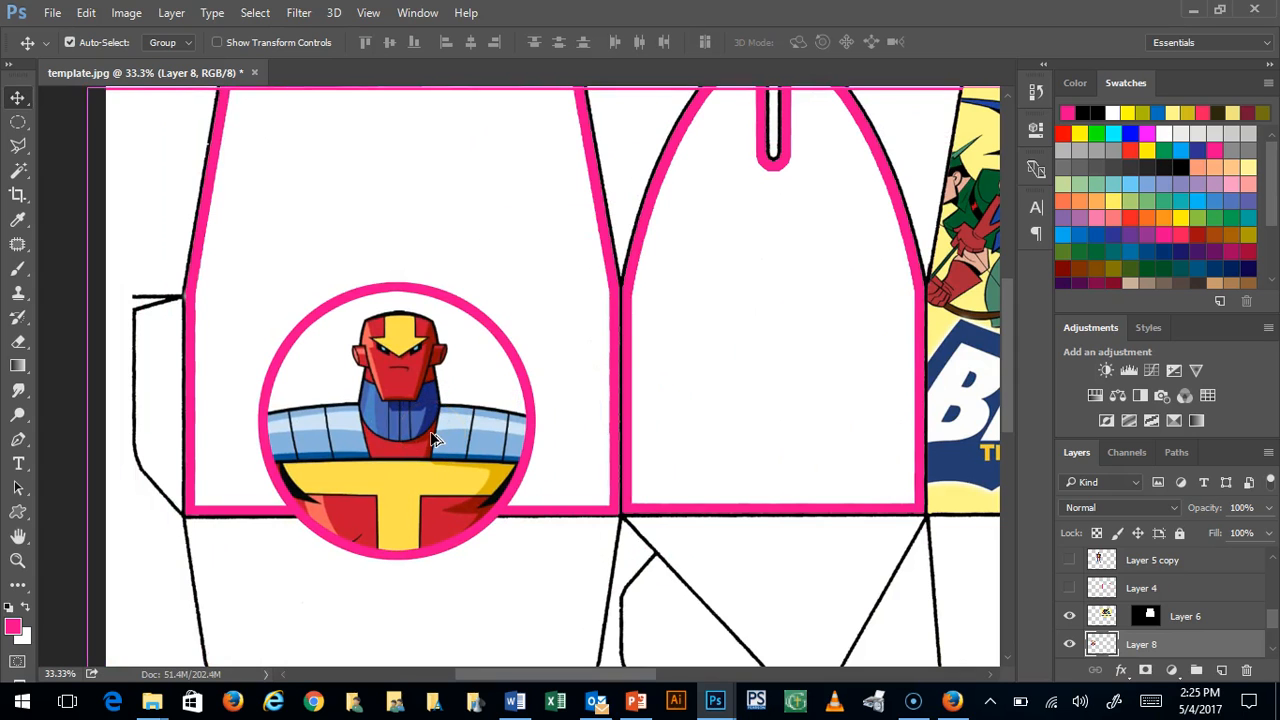
key("ctrl+minus")
key("ctrl+minus")
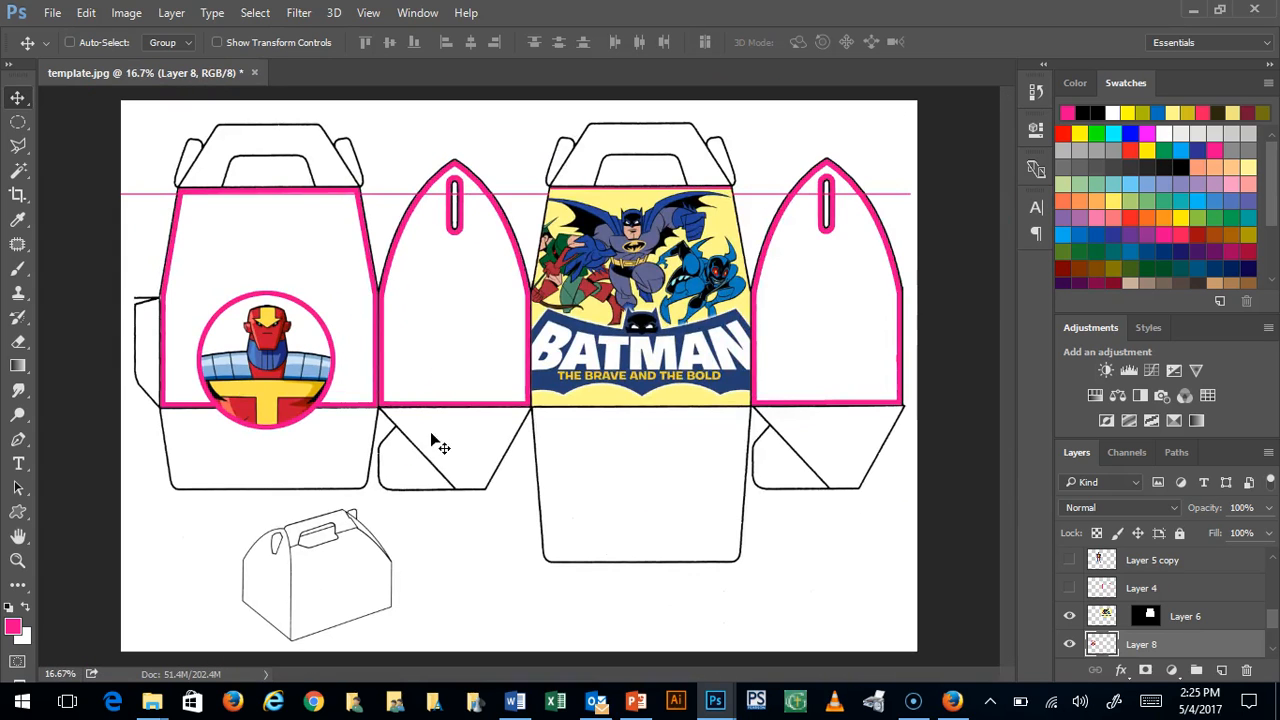
left_click_drag(420, 366, 372, 217)
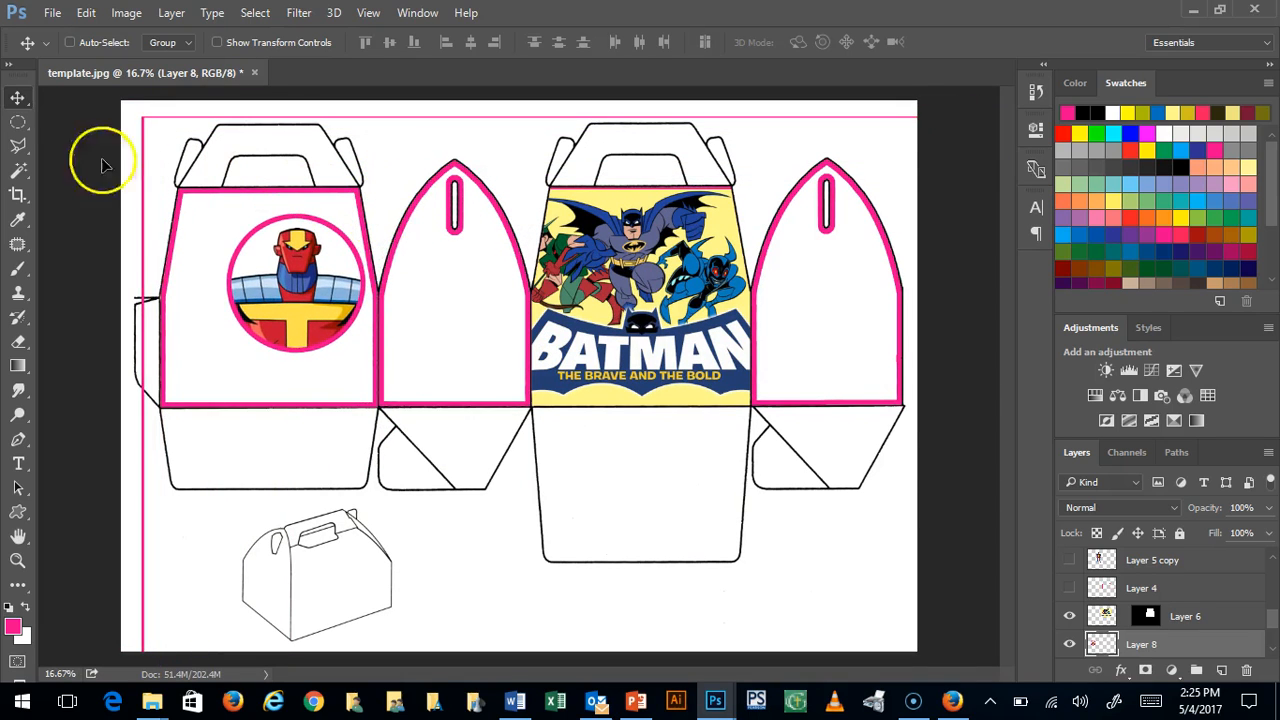
Delete the stray pink stroke lines along the page's top and left edges using rectangular selections
left_click(17, 121)
left_click(60, 117)
left_click_drag(133, 105, 1038, 148)
key("Delete")
key("ctrl+d")
left_click_drag(130, 127, 198, 690)
key("Delete")
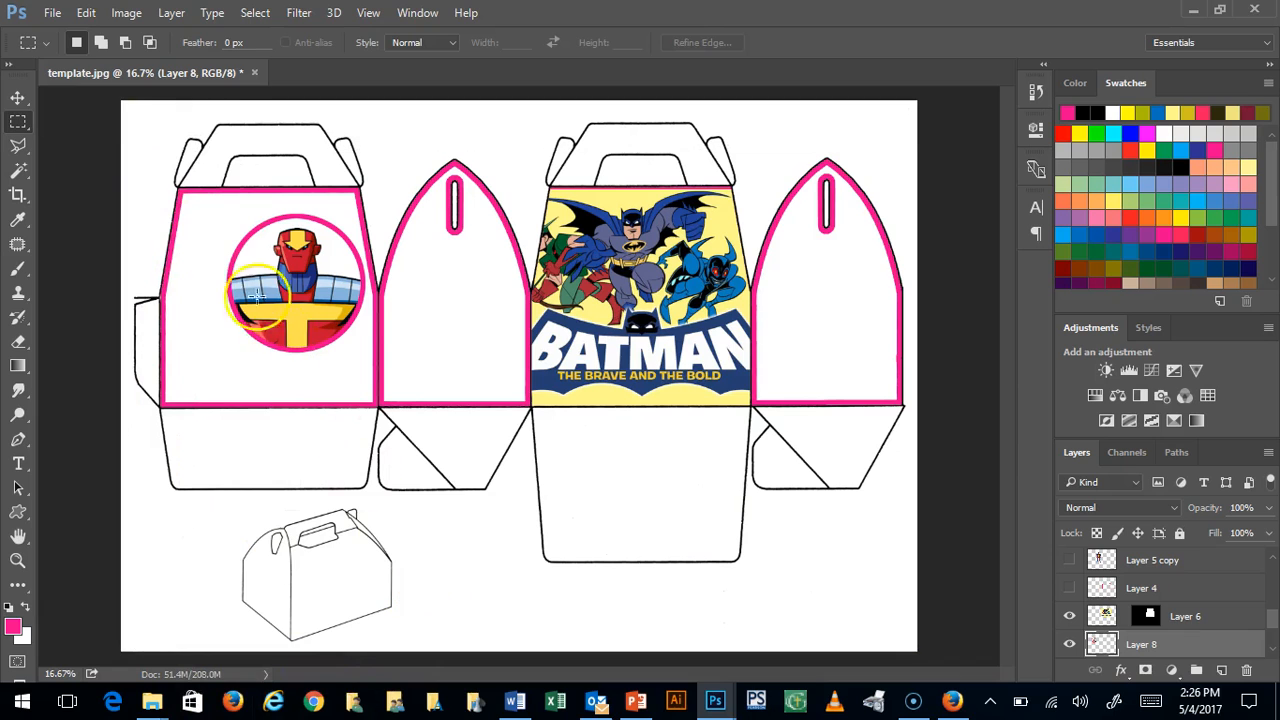
Center the circular portrait in the leftmost large panel with the Move tool
left_click(17, 97)
left_click_drag(273, 253, 273, 282)
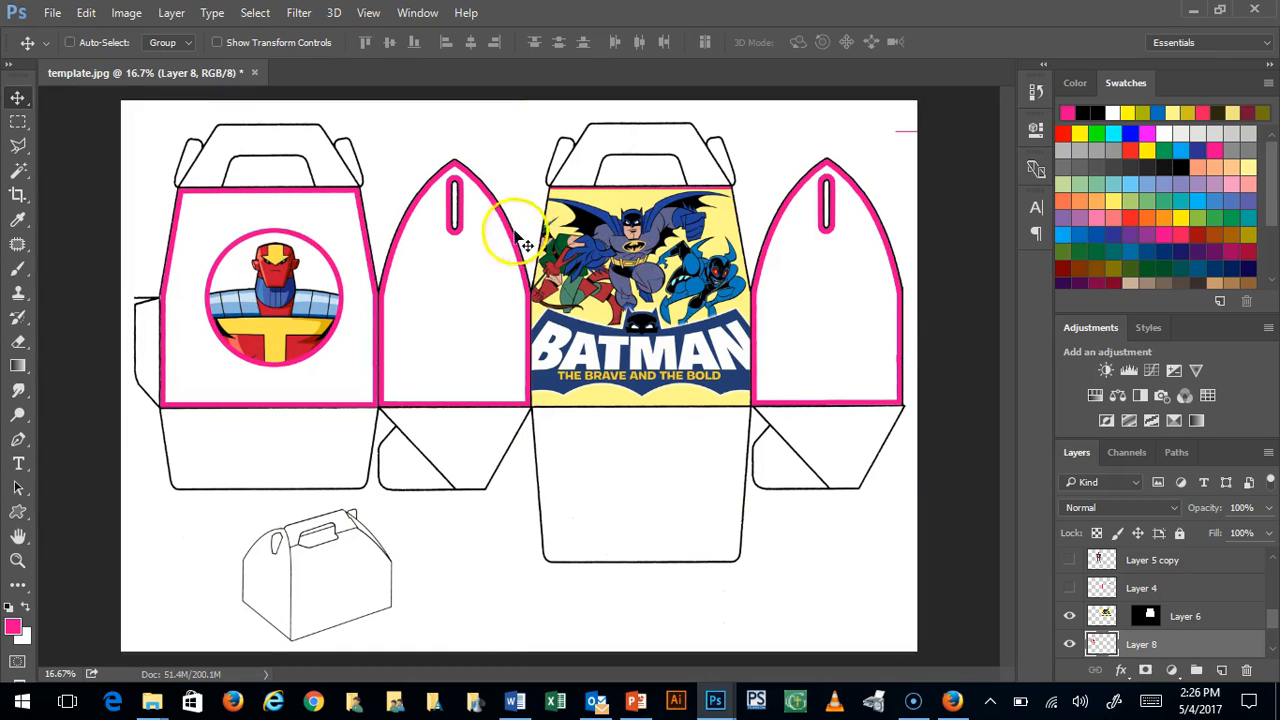
mouse_move(273, 304)
left_mouse_down()
mouse_move(257, 272)
mouse_move(261, 299)
mouse_move(290, 280)
mouse_move(268, 290)
mouse_move(283, 290)
left_mouse_up()
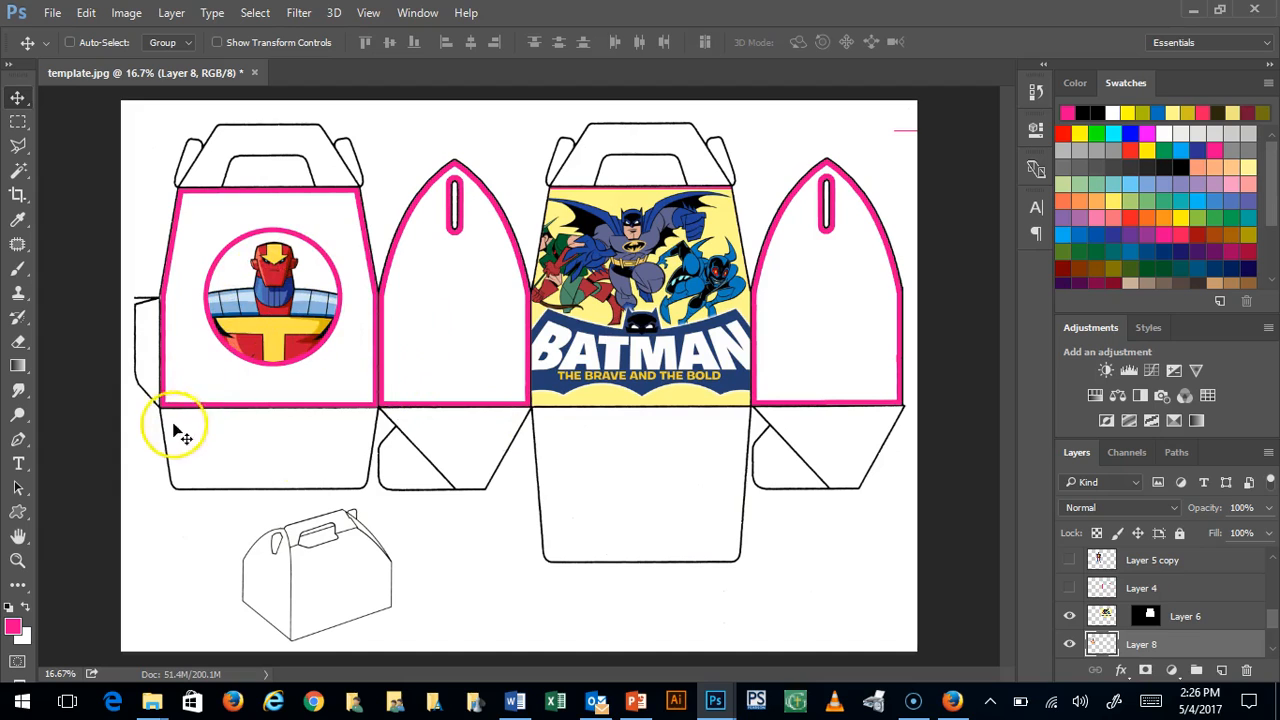
left_click(89, 13)
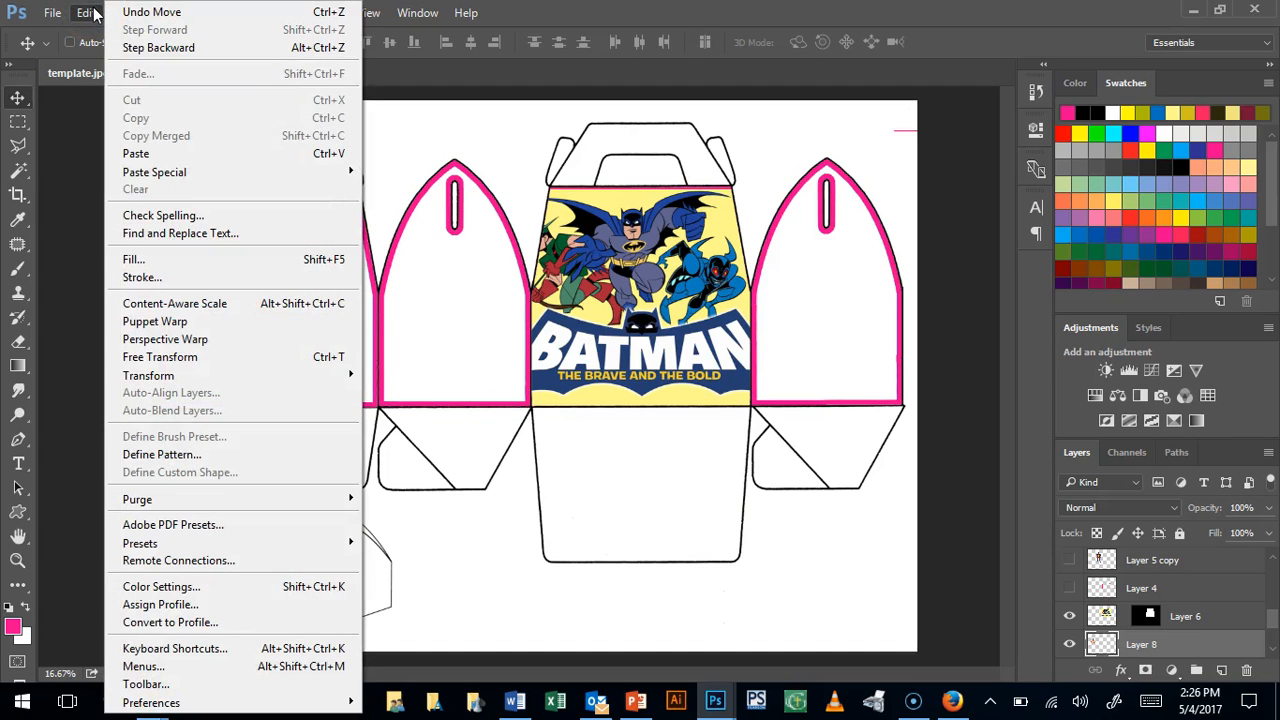
mouse_move(175, 377)
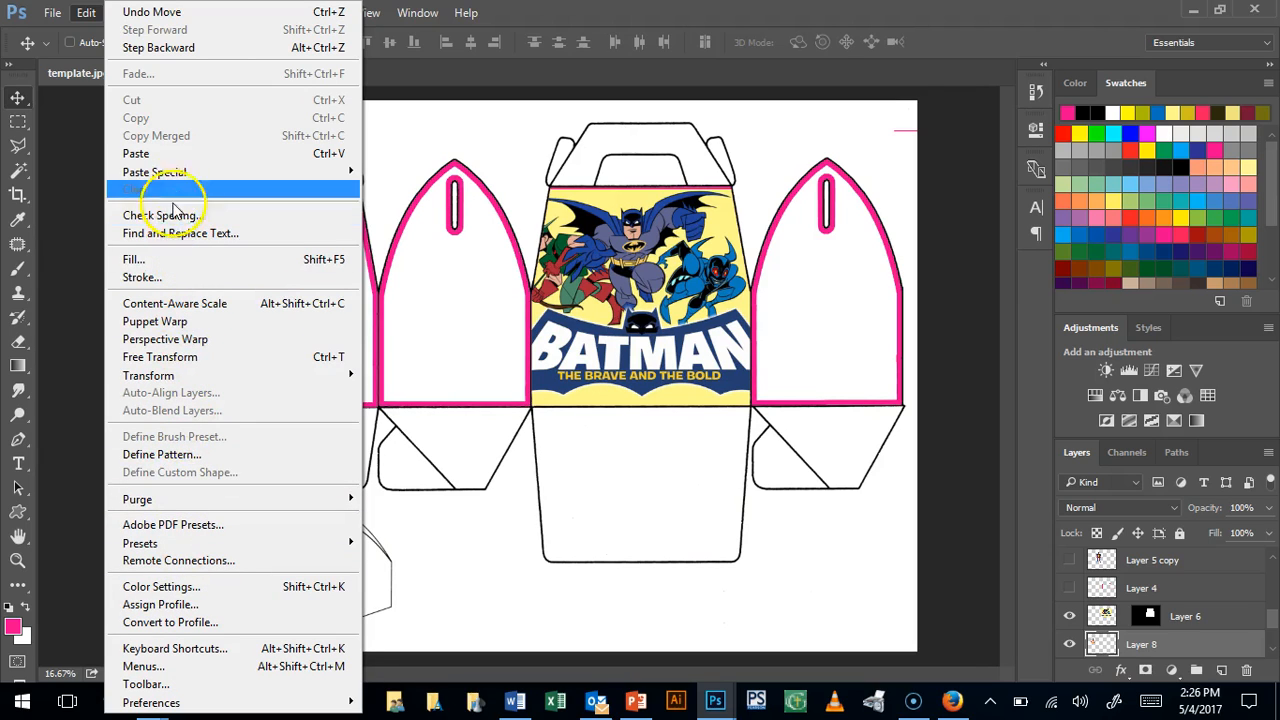
mouse_move(180, 172)
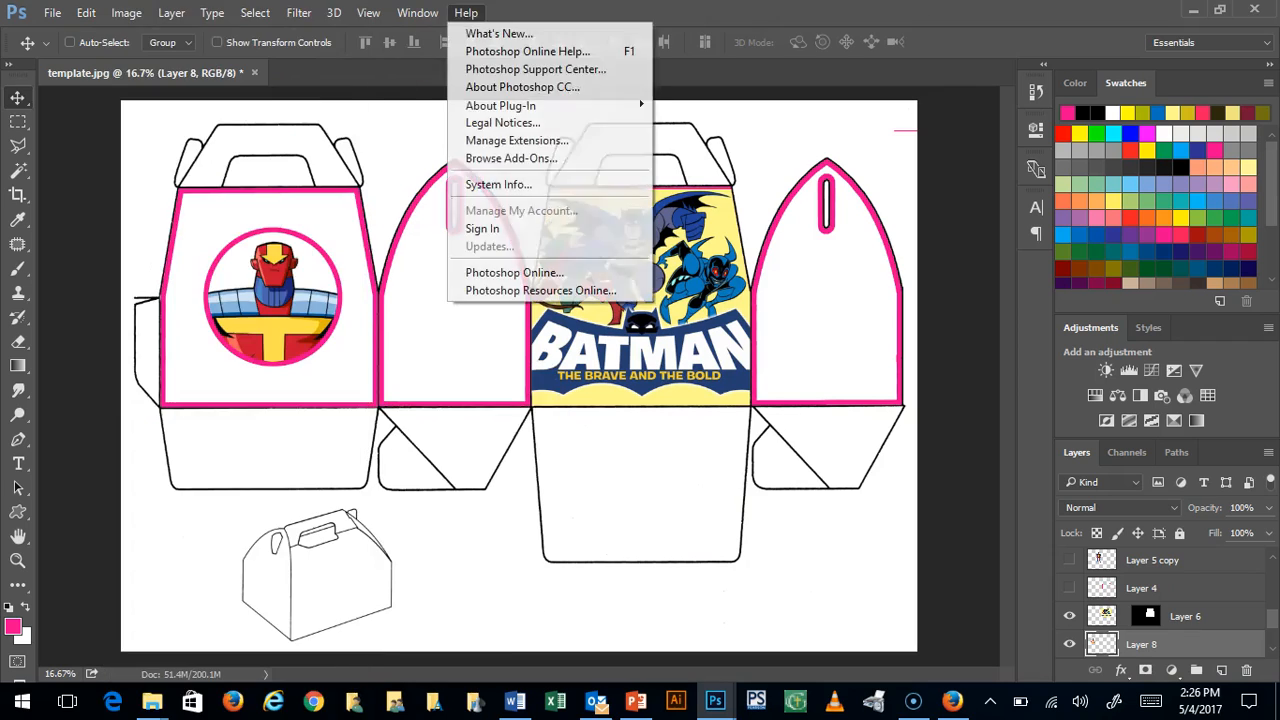
left_click(842, 9)
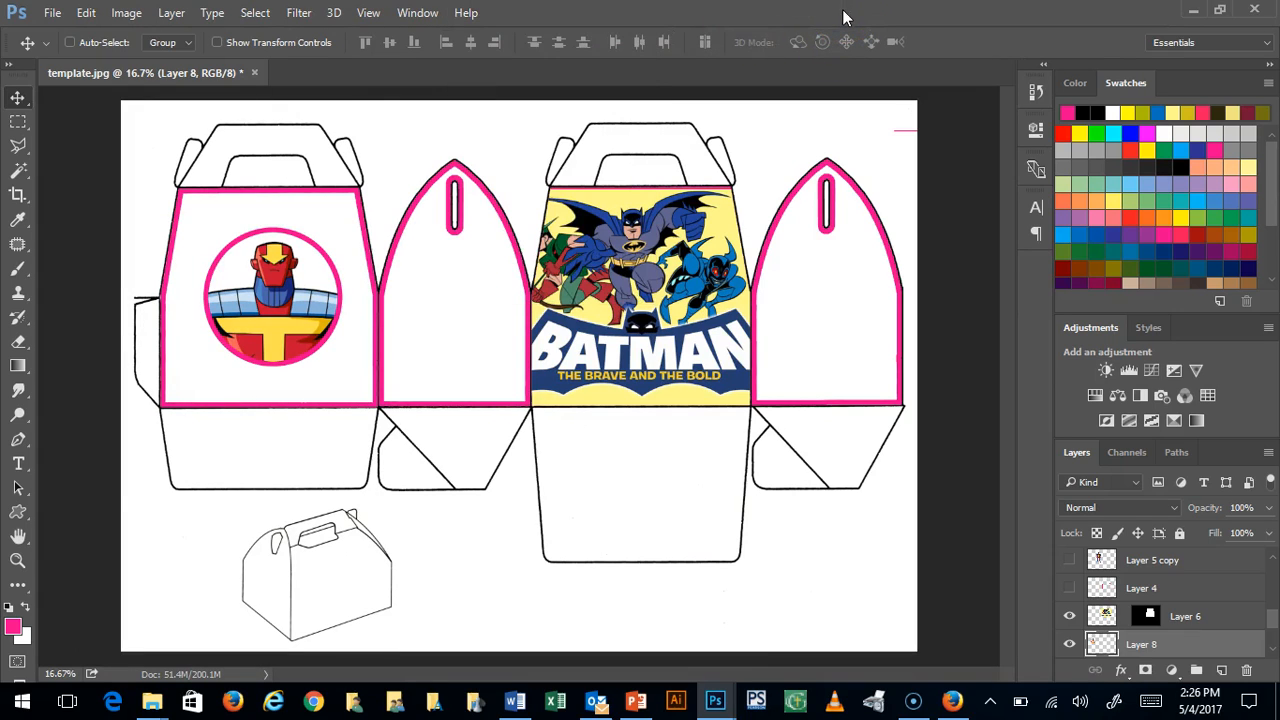
left_click(127, 13)
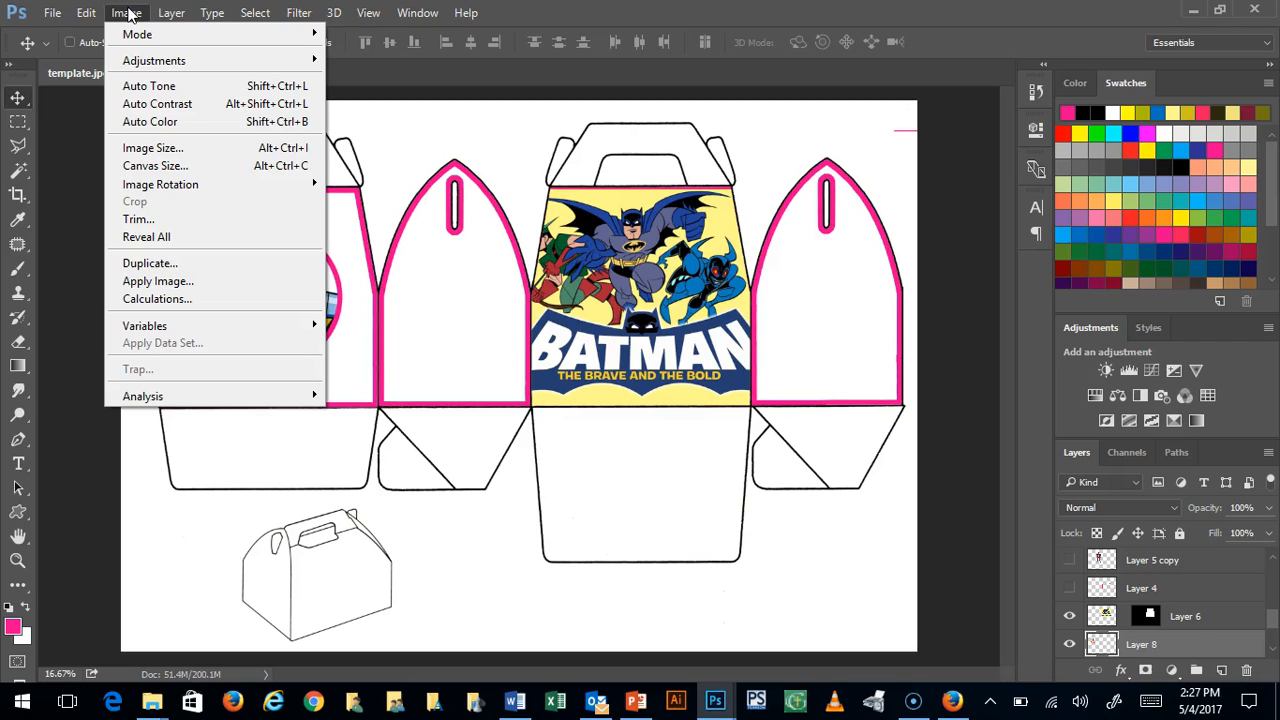
mouse_move(160, 34)
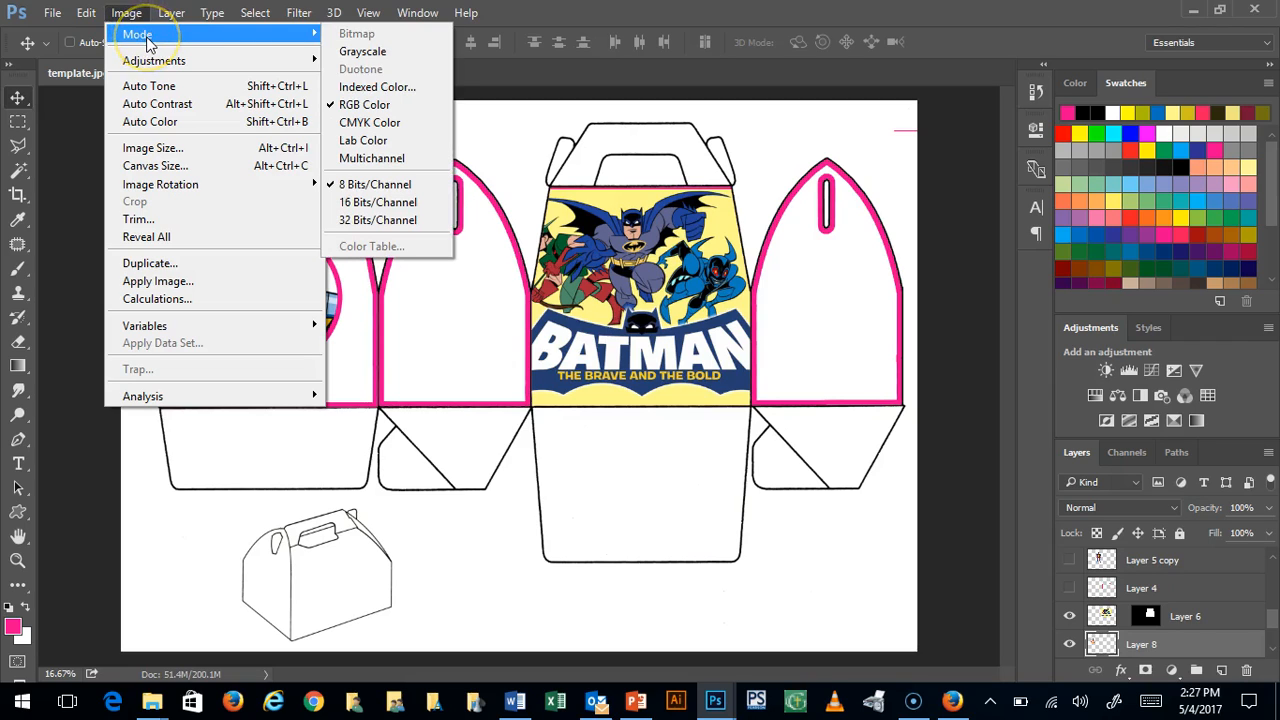
left_click(392, 95)
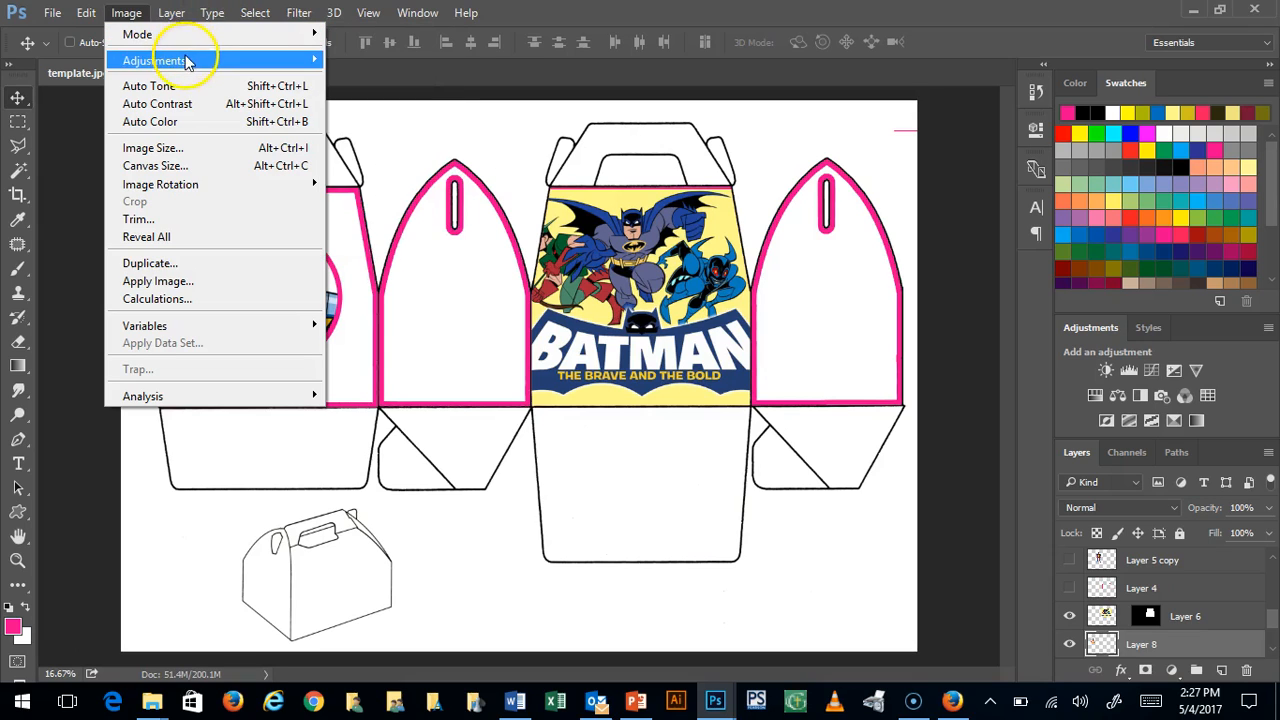
mouse_move(187, 63)
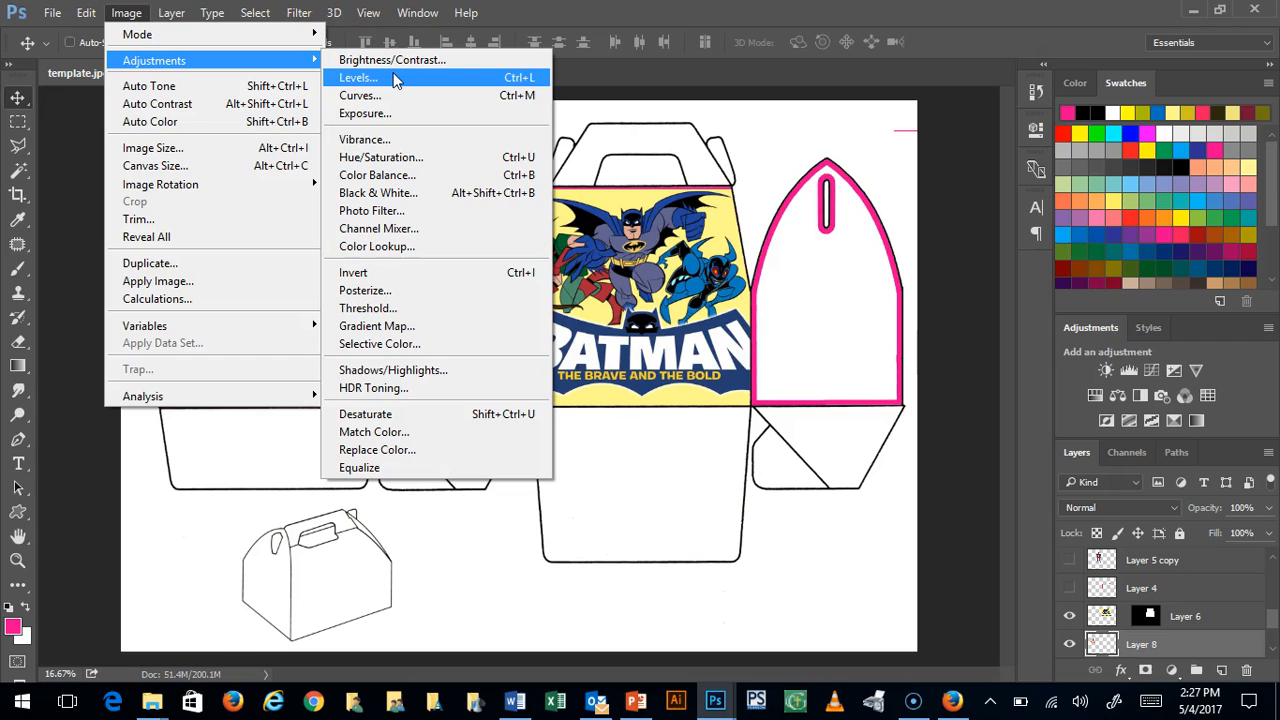
left_click(686, 22)
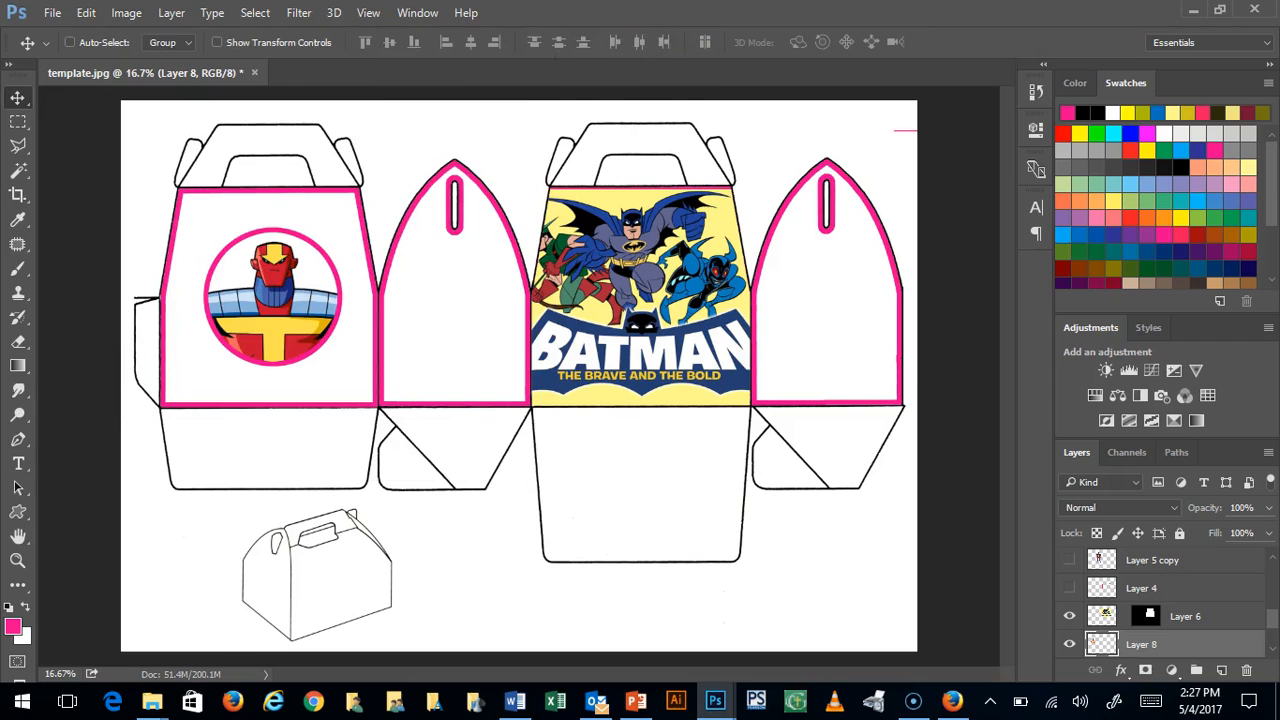
left_click(418, 12)
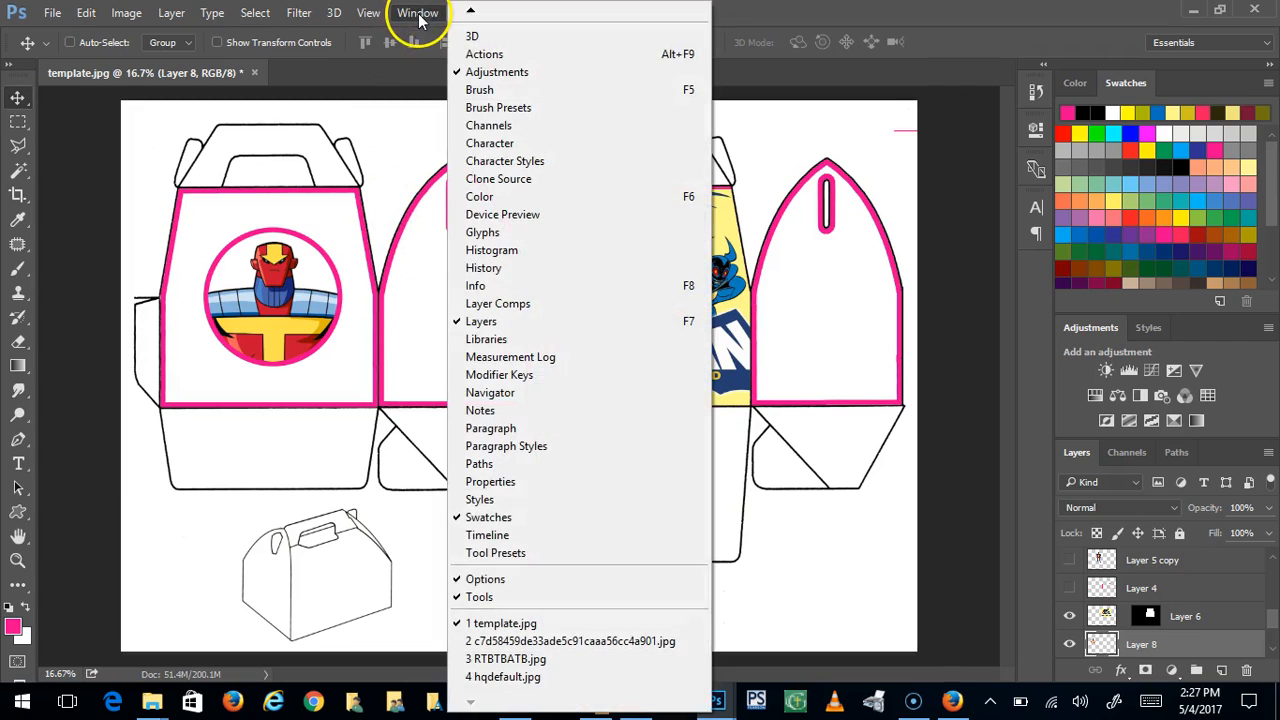
left_click(547, 641)
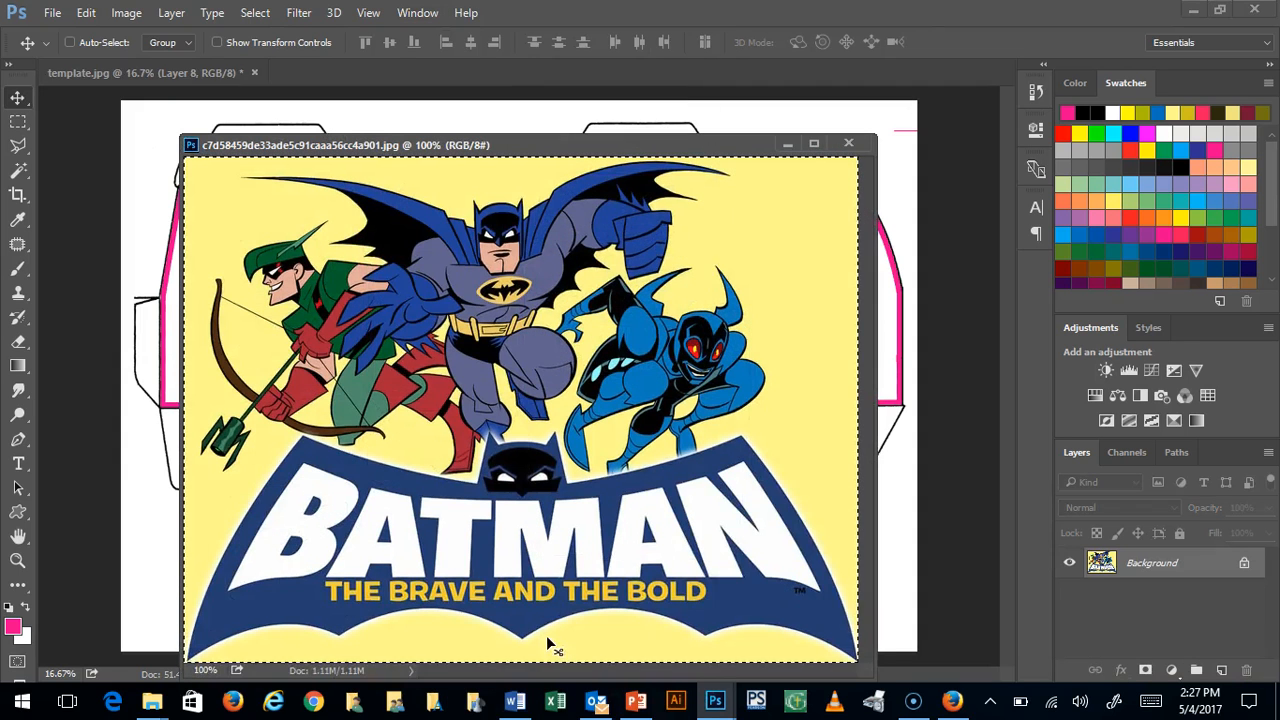
left_click(787, 143)
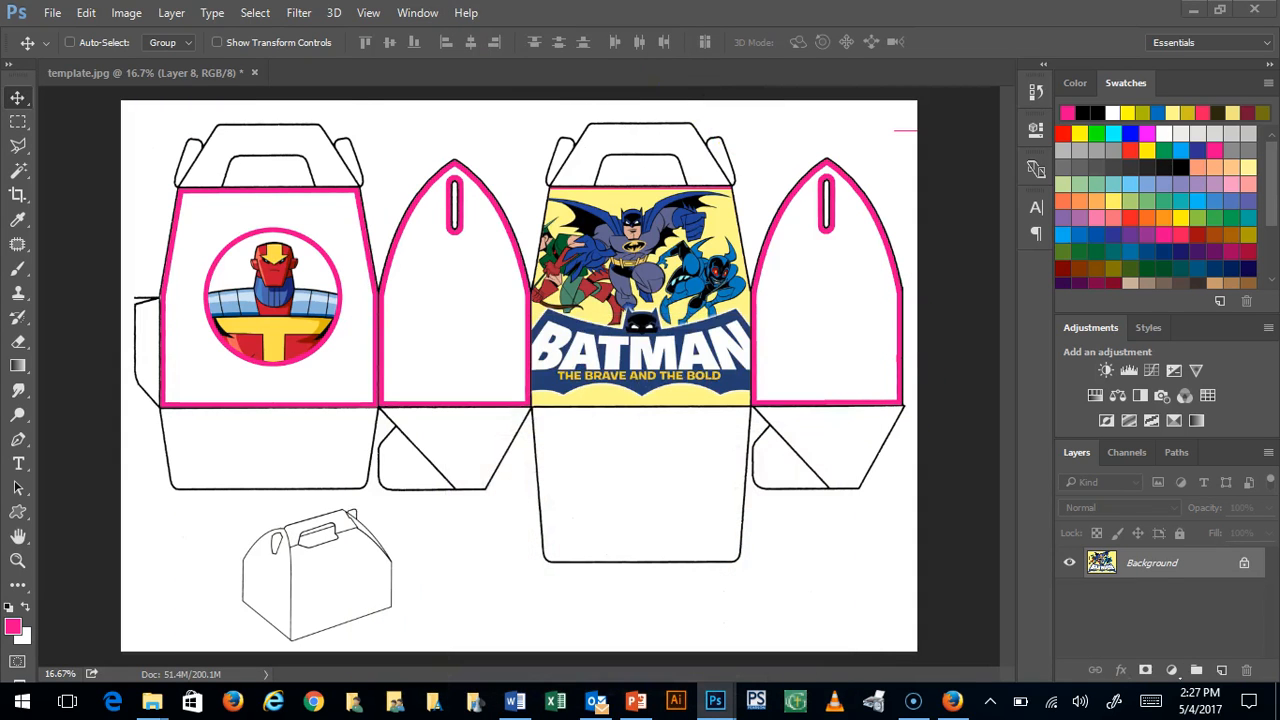
left_click(418, 14)
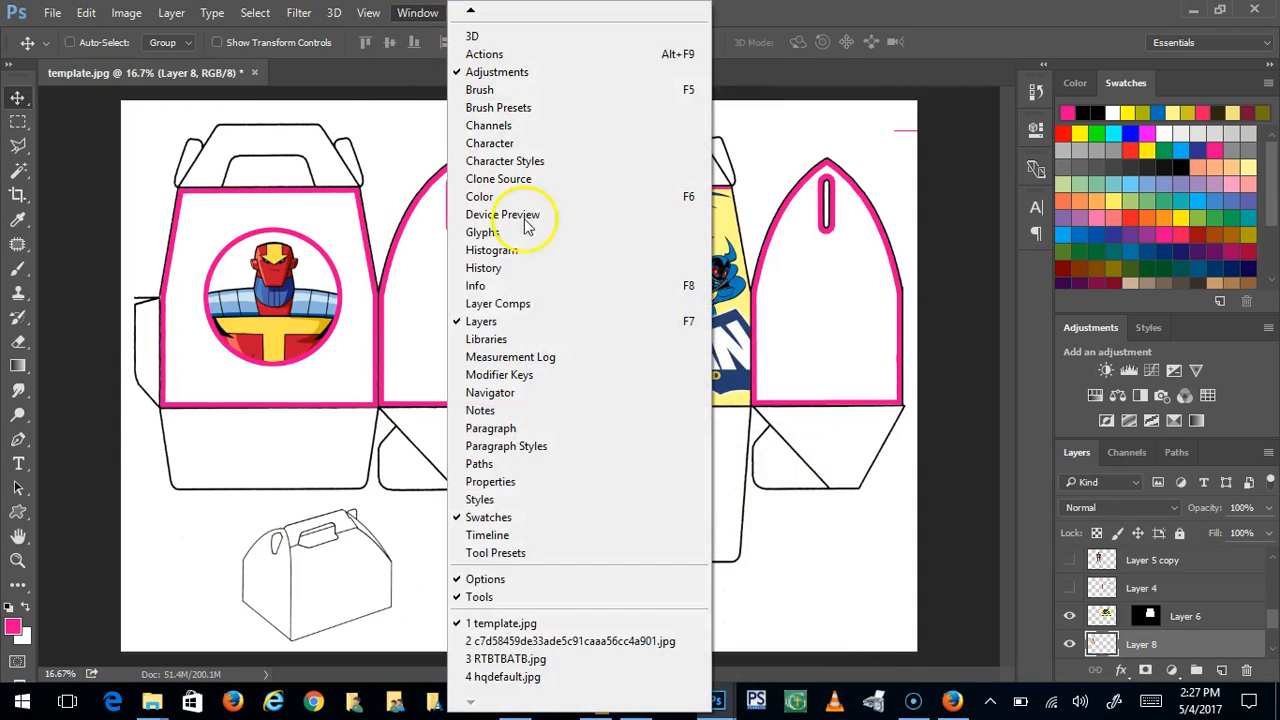
left_click(570, 664)
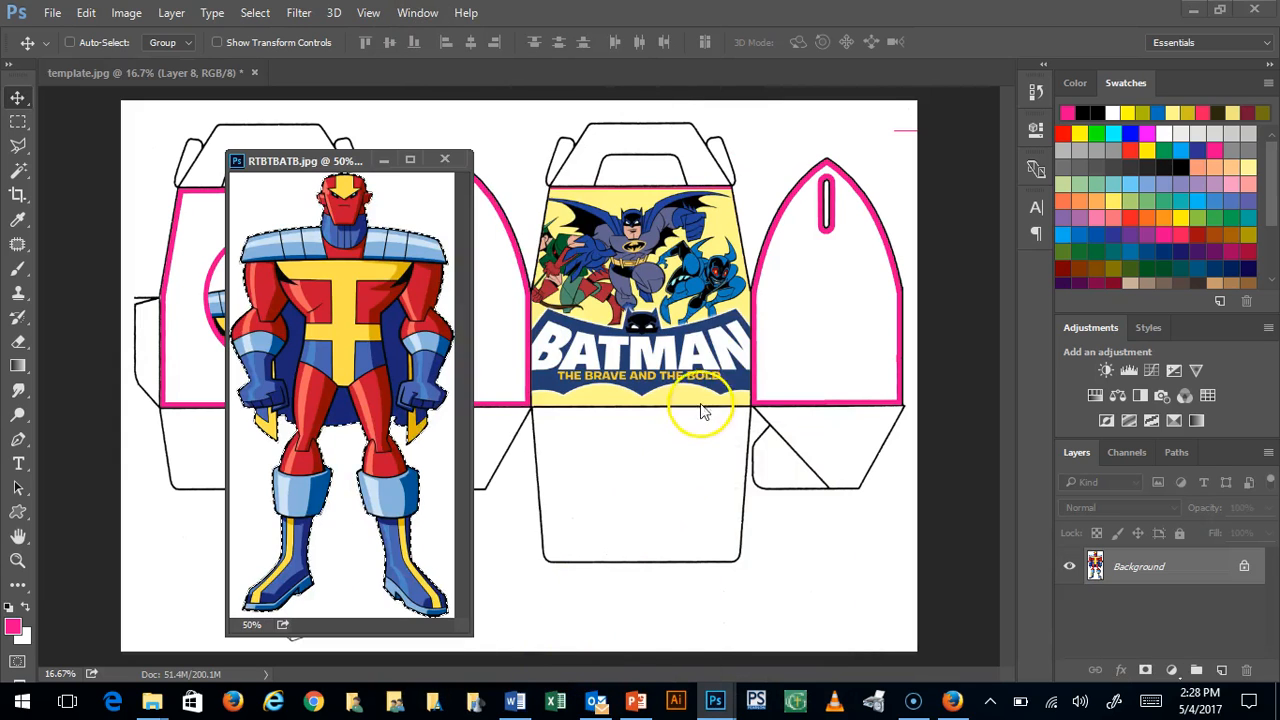
left_click(383, 160)
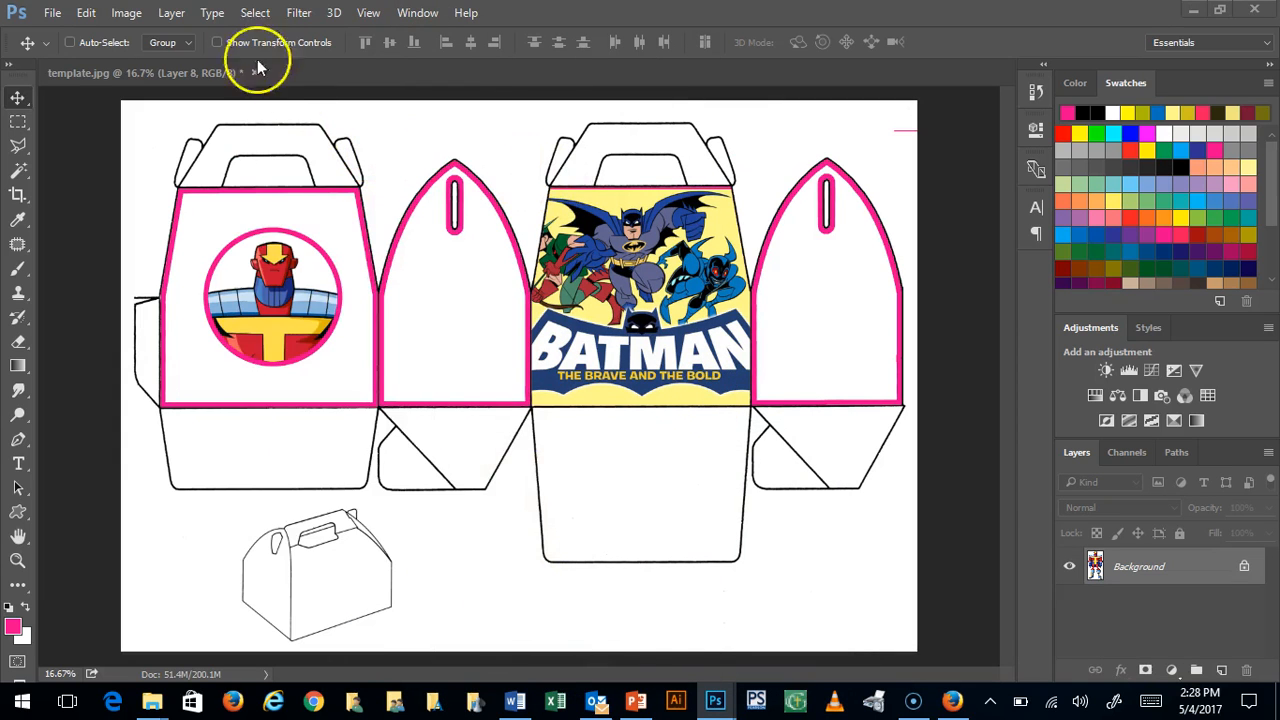
Switch to the open image hqdefault.jpg and revert it to its saved version
left_click(418, 13)
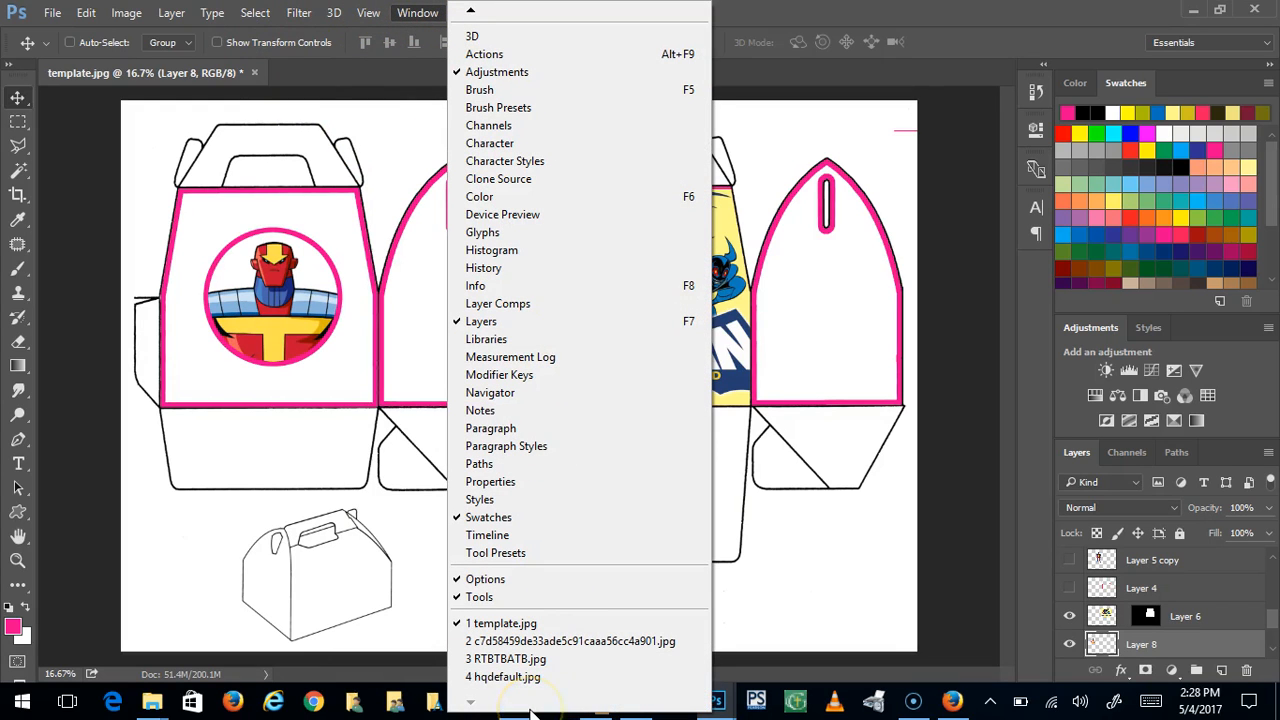
left_click(514, 677)
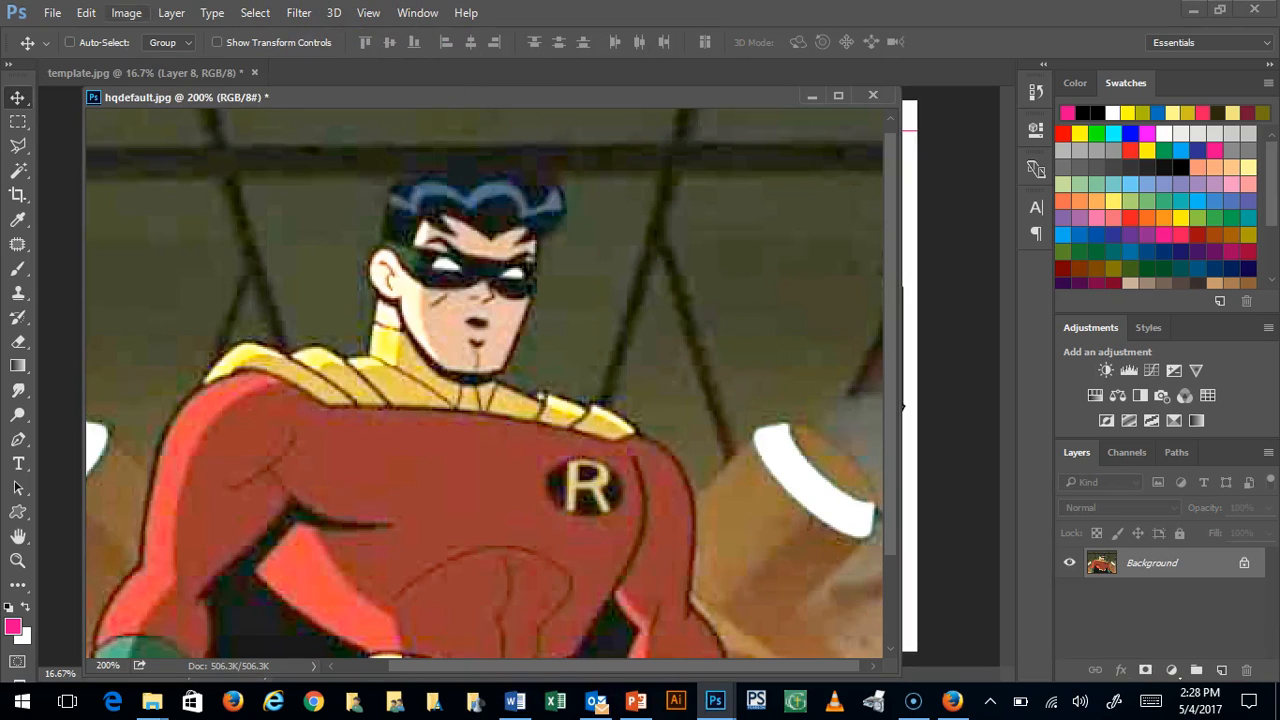
left_click(52, 14)
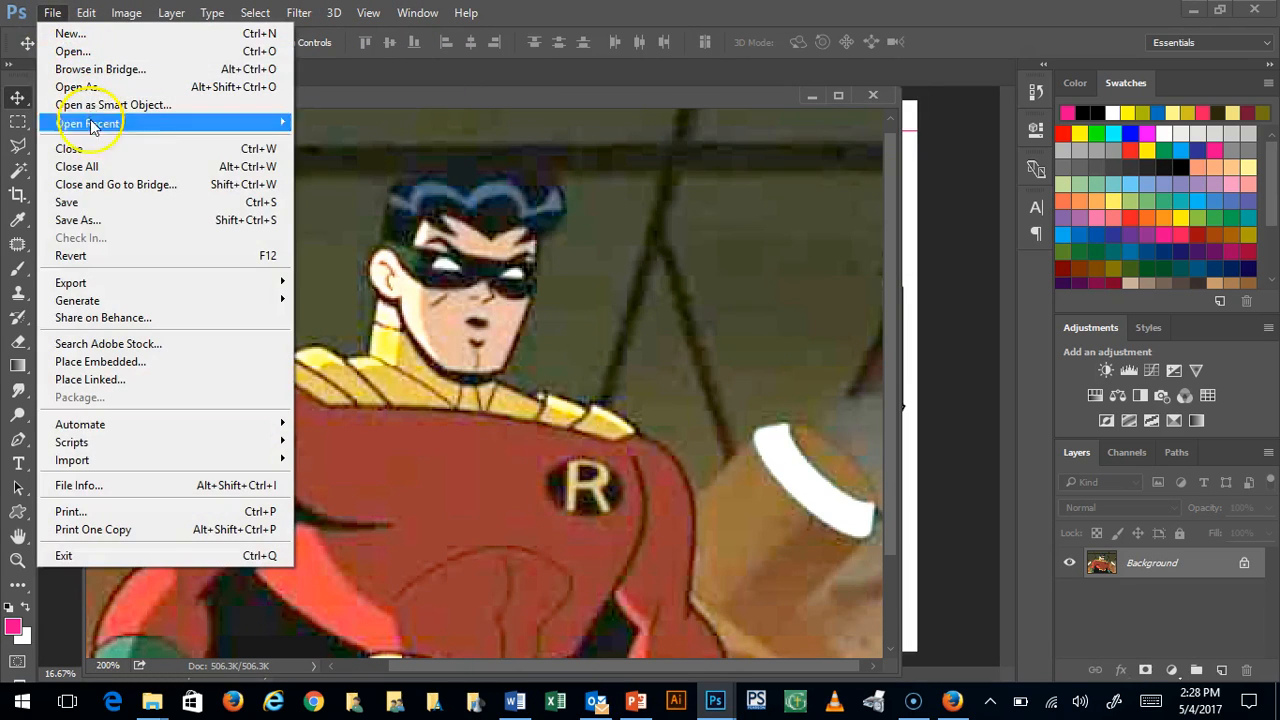
left_click(100, 256)
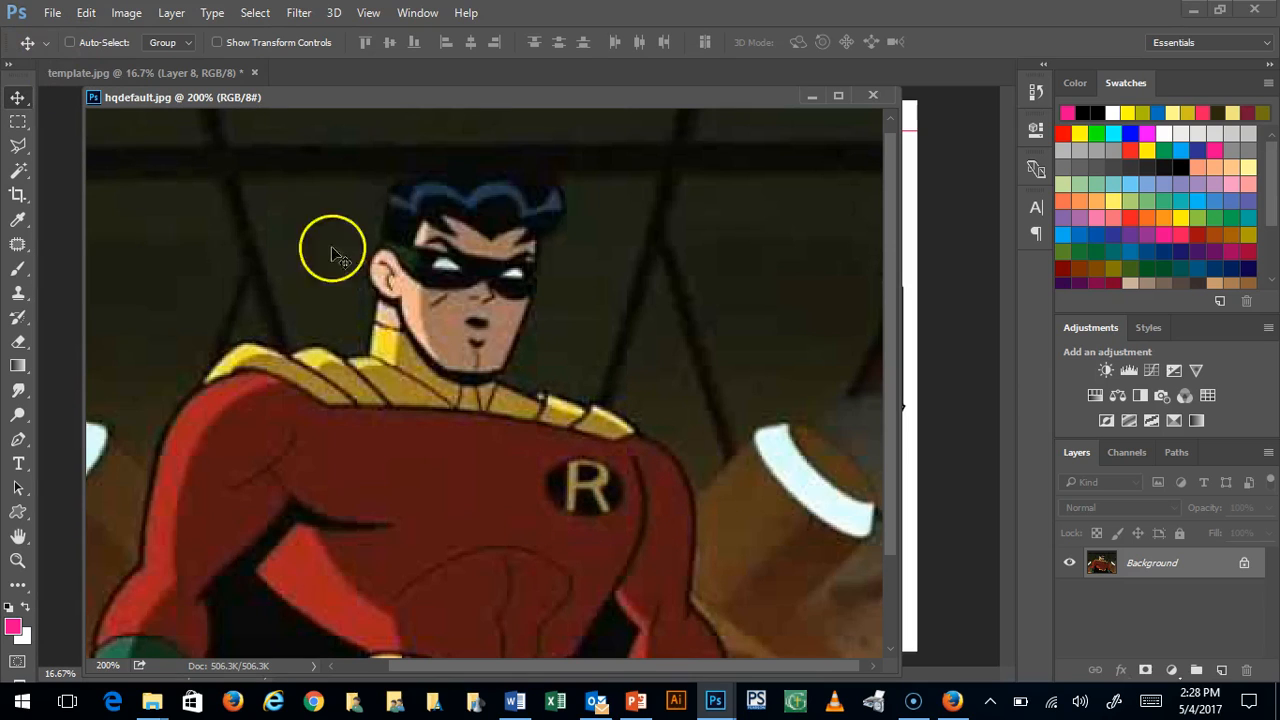
Apply Levels to the Robin image with RGB input levels of 4, 0.94 and 181, and compare it before and after
left_click(127, 13)
mouse_move(165, 60)
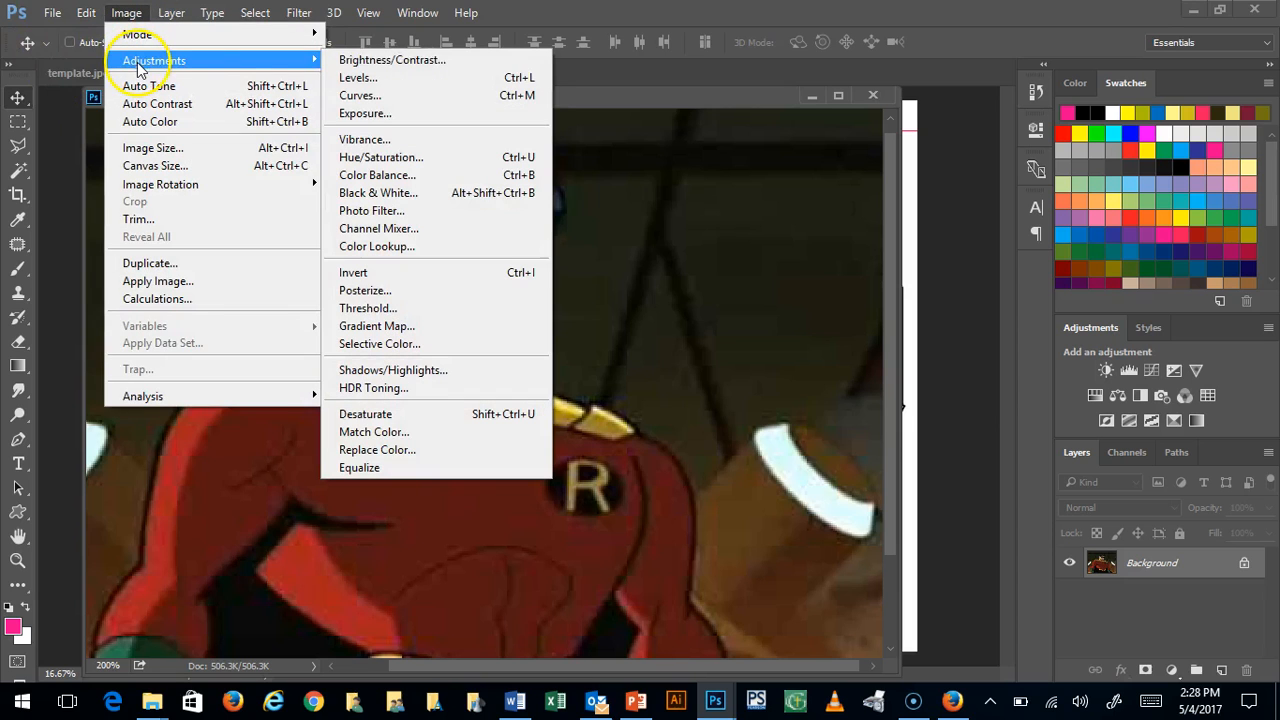
left_click(360, 78)
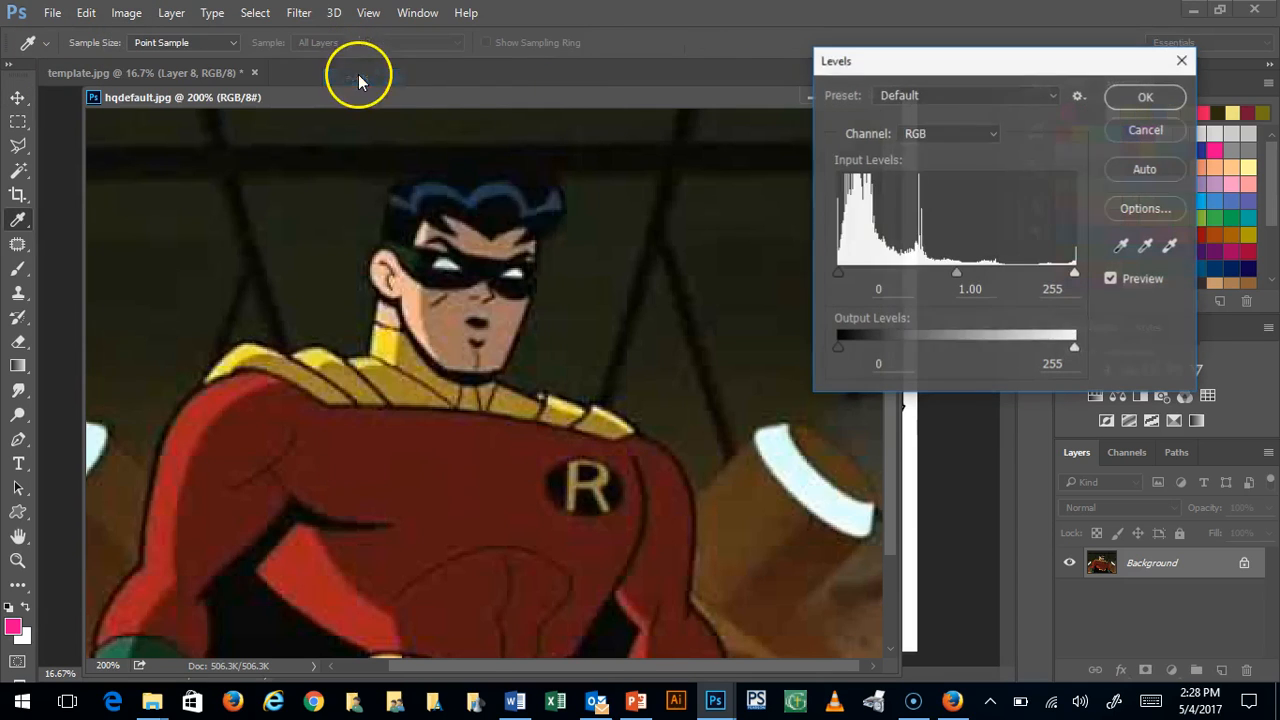
left_click_drag(955, 80, 773, 98)
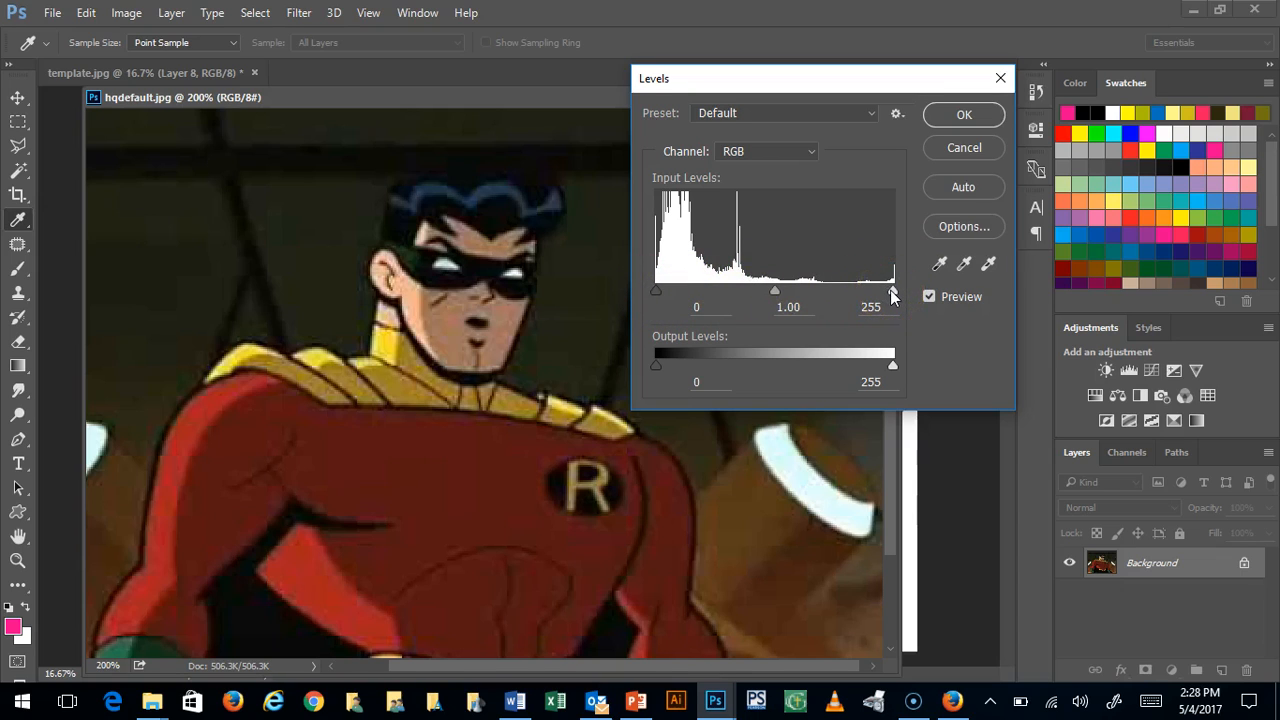
left_click_drag(891, 292, 824, 293)
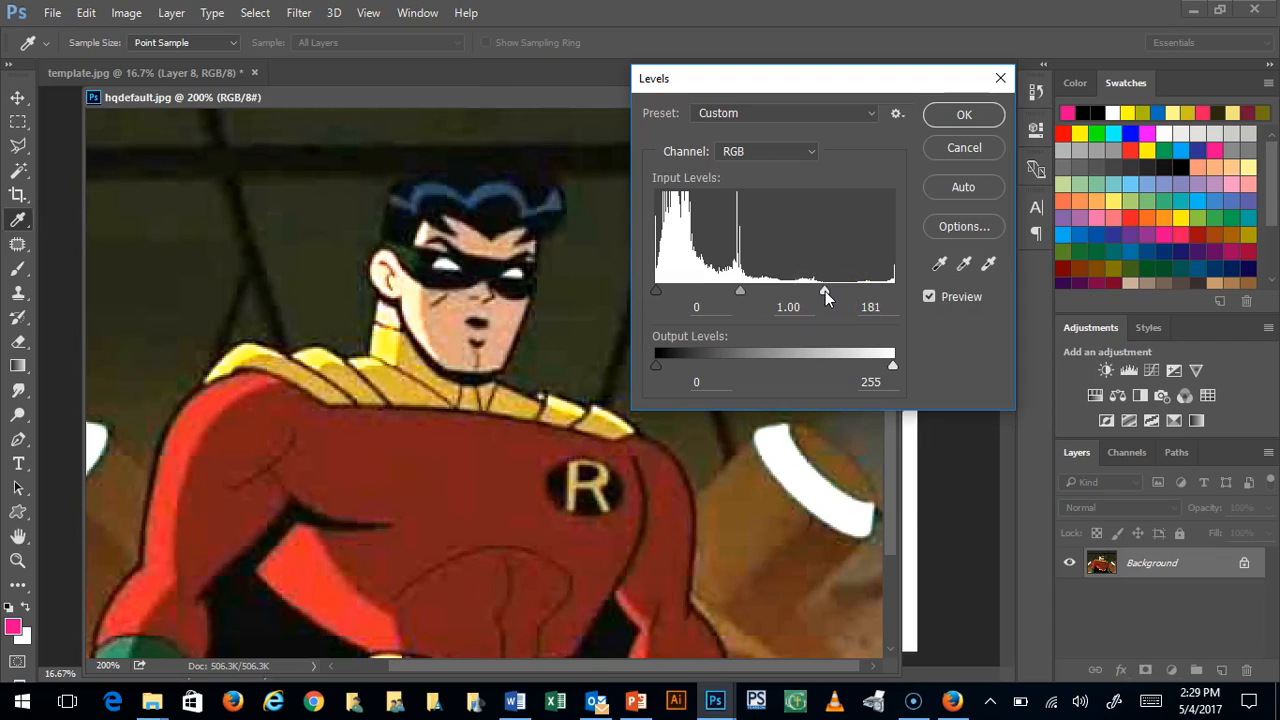
left_click(825, 291)
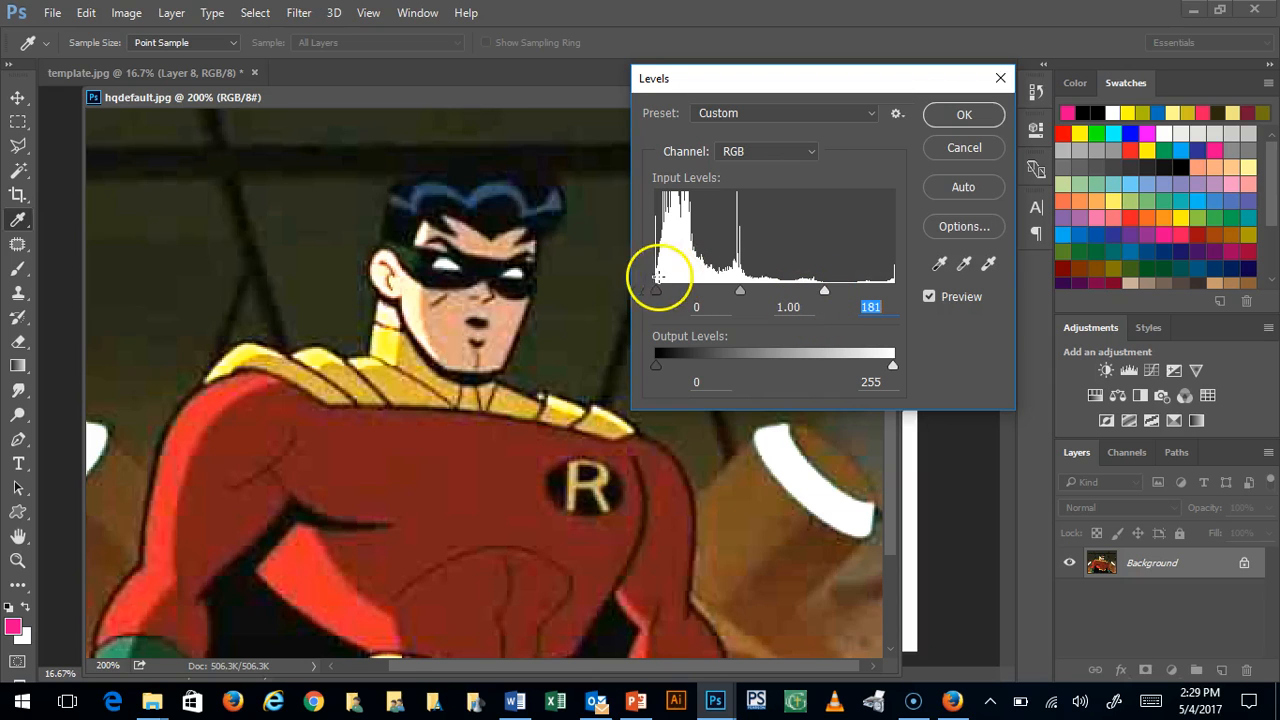
mouse_move(654, 291)
left_mouse_down()
mouse_move(772, 295)
mouse_move(634, 288)
mouse_move(655, 291)
left_mouse_up()
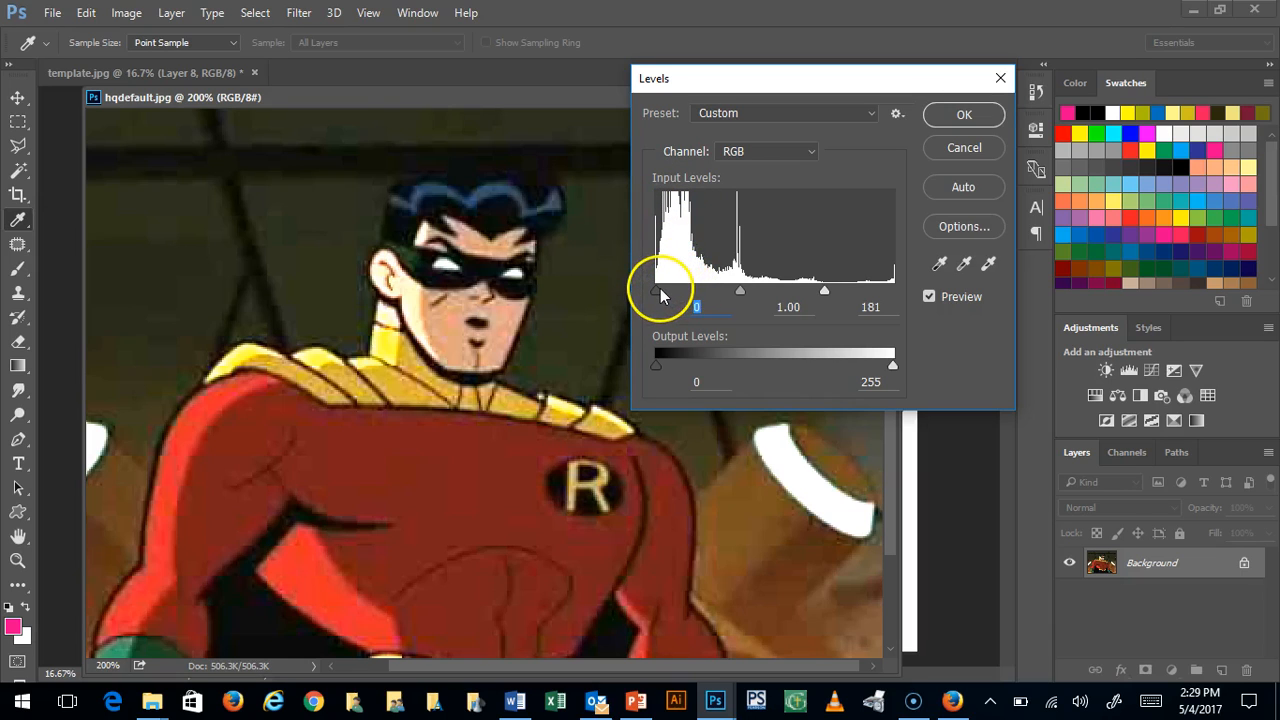
left_click_drag(660, 293, 748, 322)
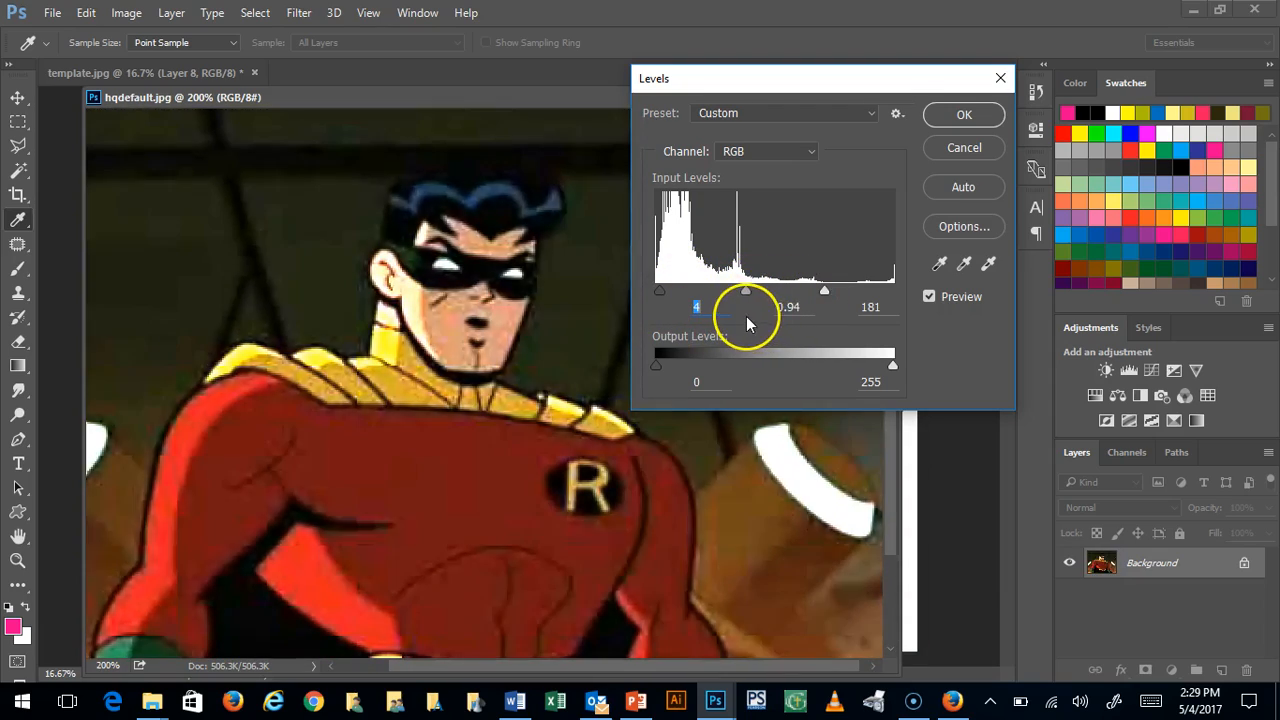
key("Tab")
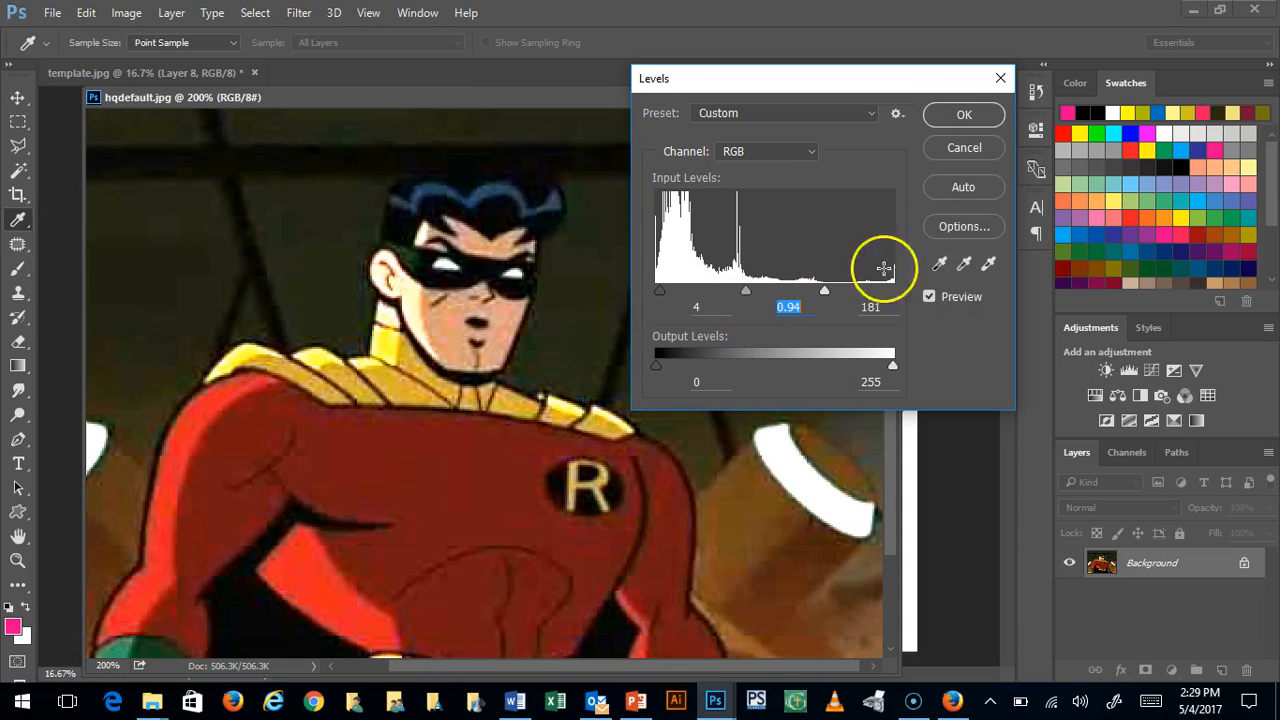
left_click(959, 112)
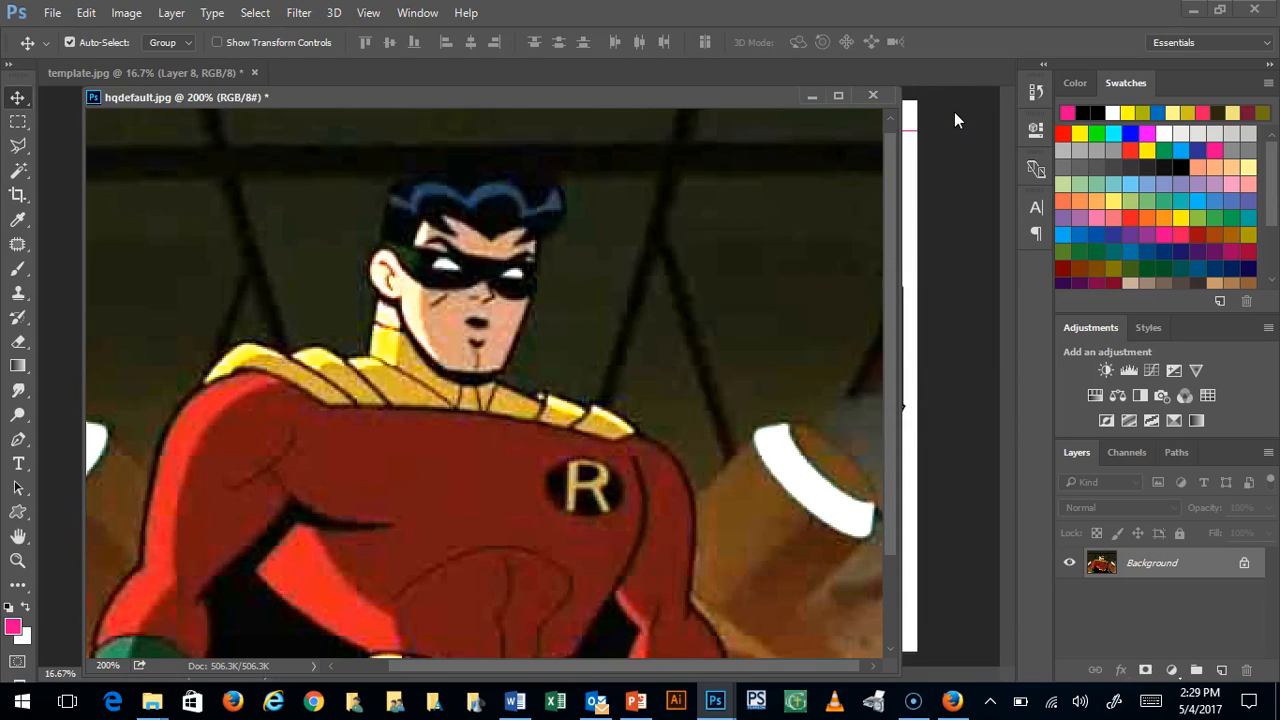
key("ctrl+z")
key("ctrl+z")
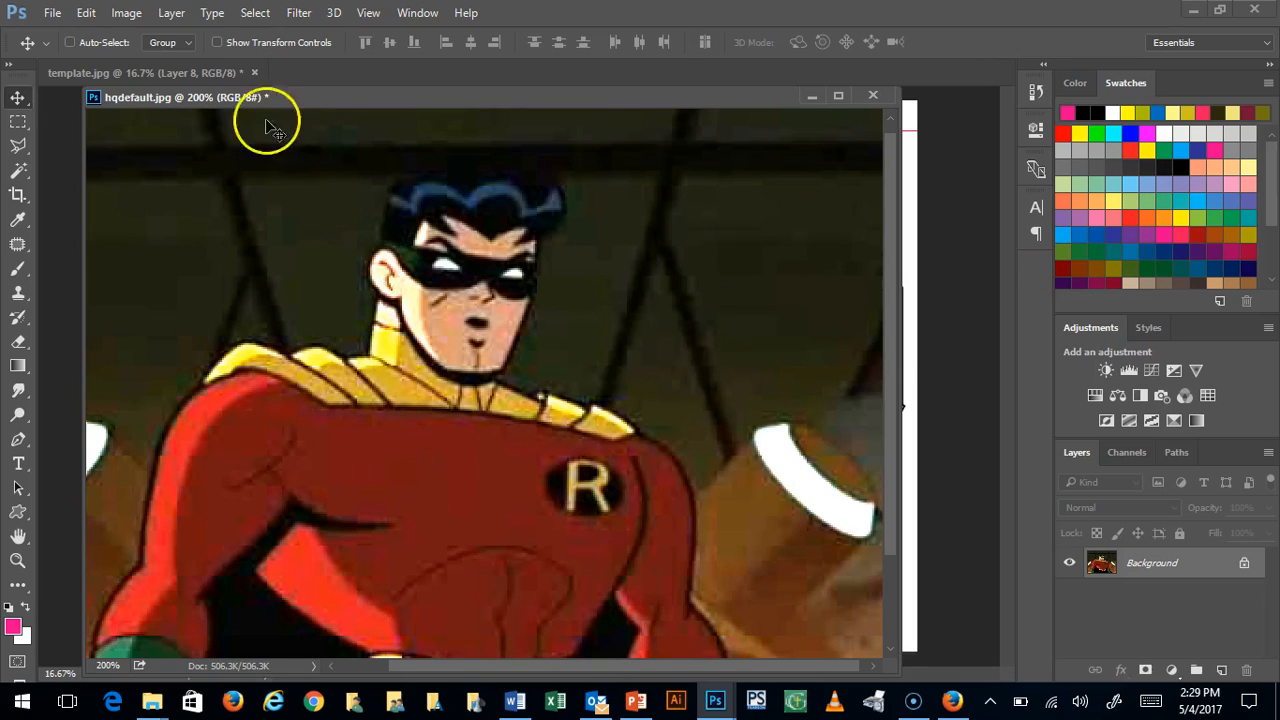
Apply Brightness/Contrast to the Robin image with brightness 98 and contrast 6, and compare it before and after
left_click(126, 14)
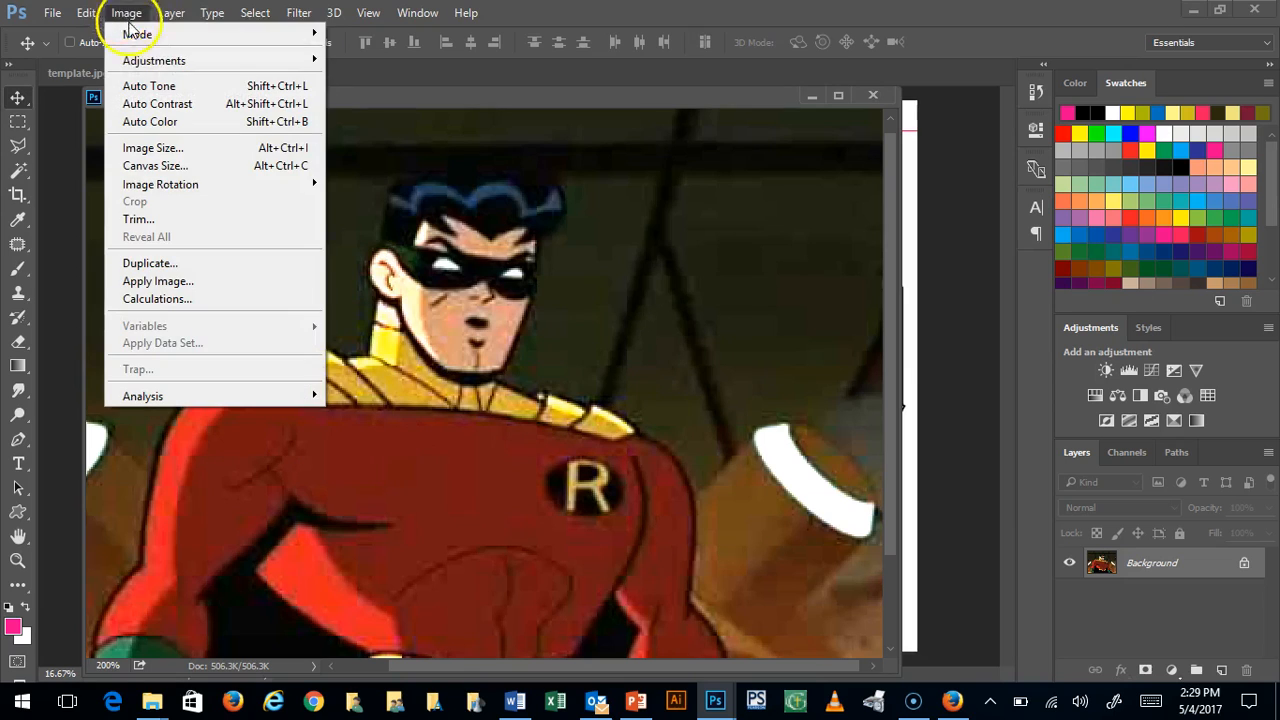
mouse_move(150, 62)
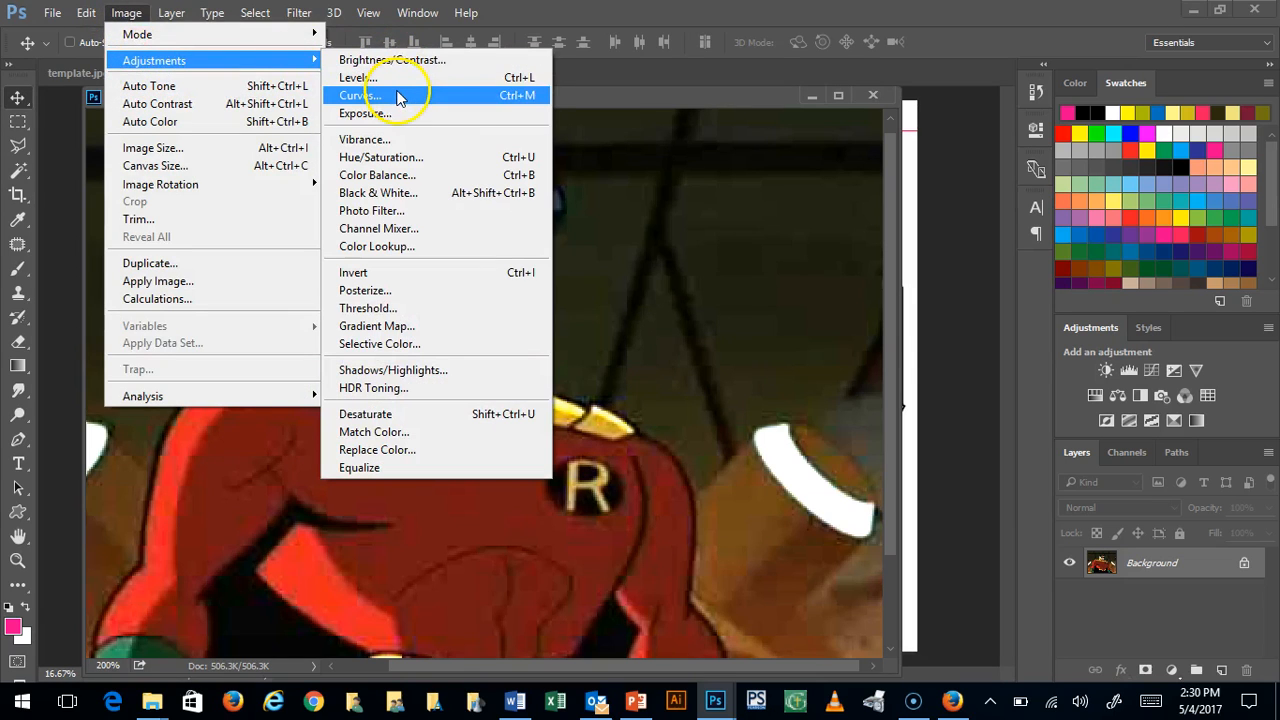
left_click(398, 61)
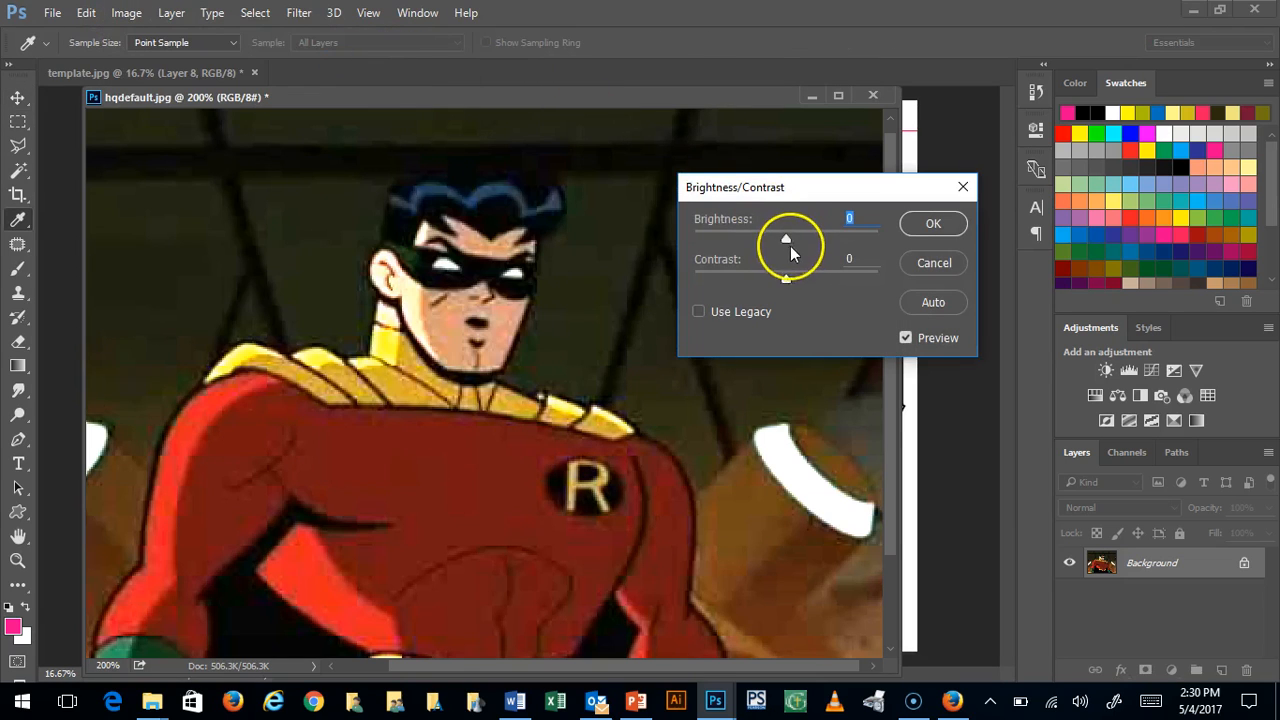
left_click_drag(788, 240, 846, 216)
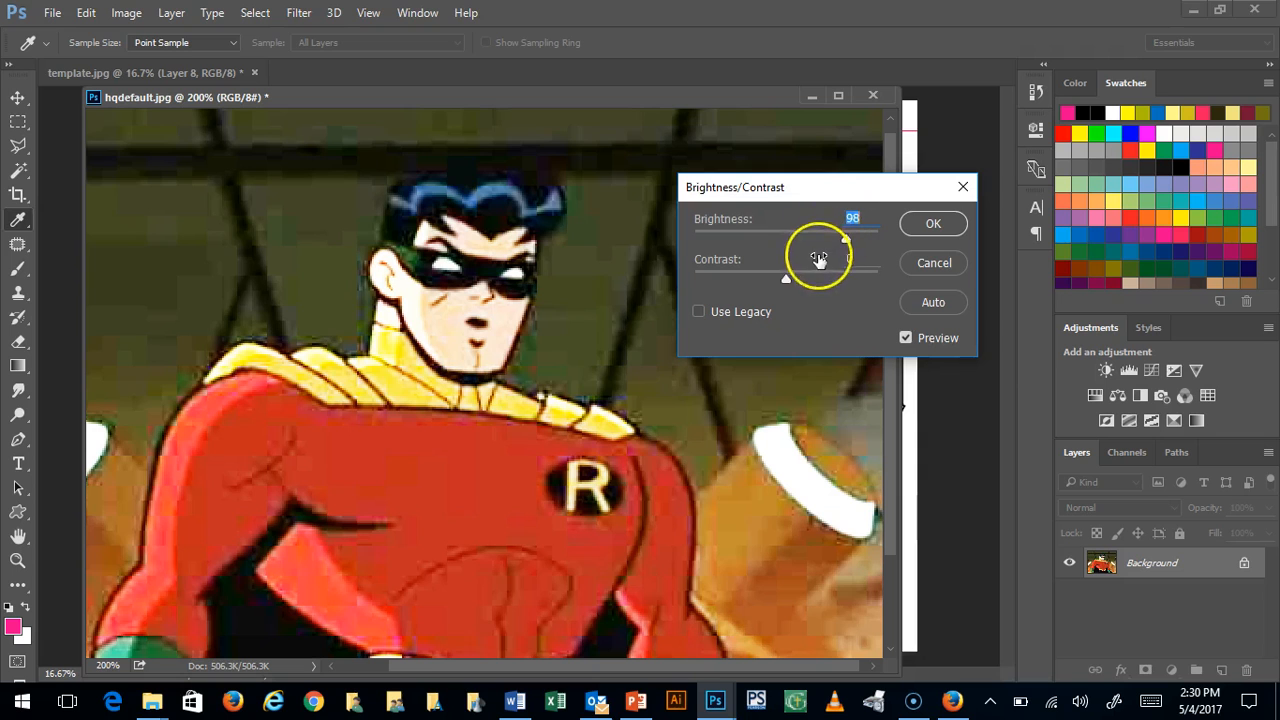
mouse_move(786, 279)
left_mouse_down()
mouse_move(839, 268)
mouse_move(771, 274)
mouse_move(925, 268)
mouse_move(764, 272)
mouse_move(812, 293)
mouse_move(793, 297)
left_mouse_up()
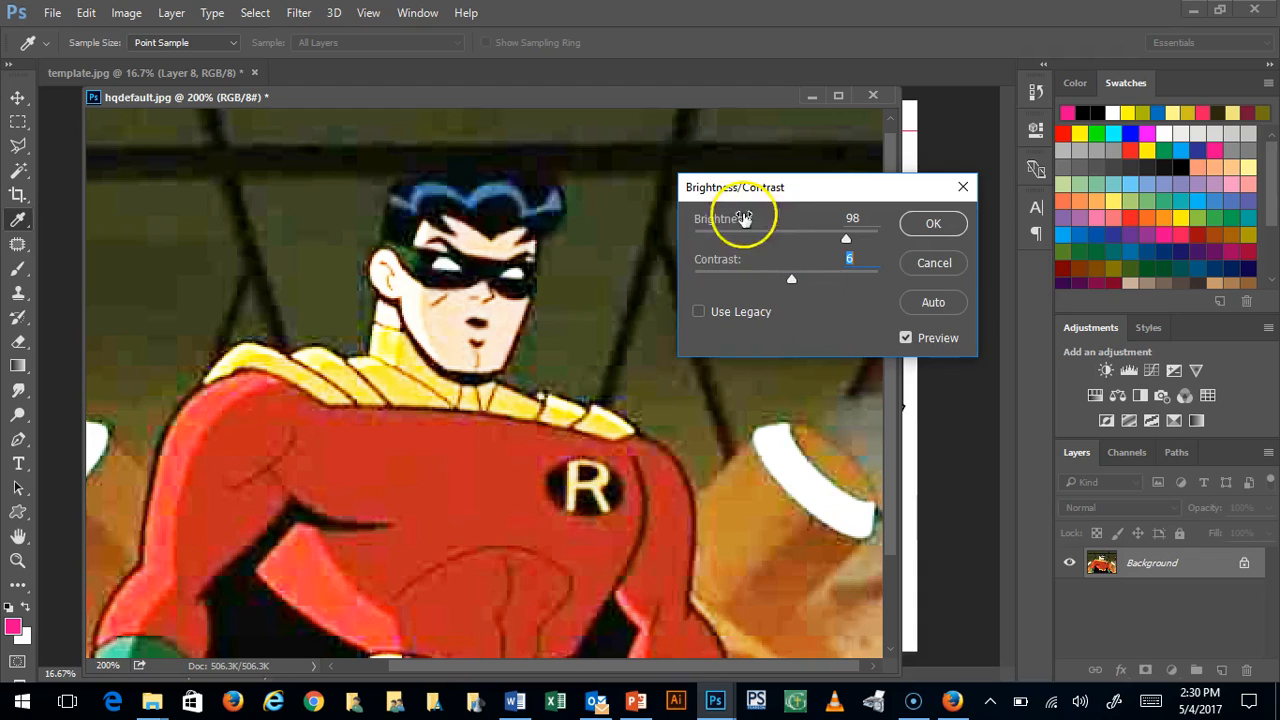
left_click(933, 226)
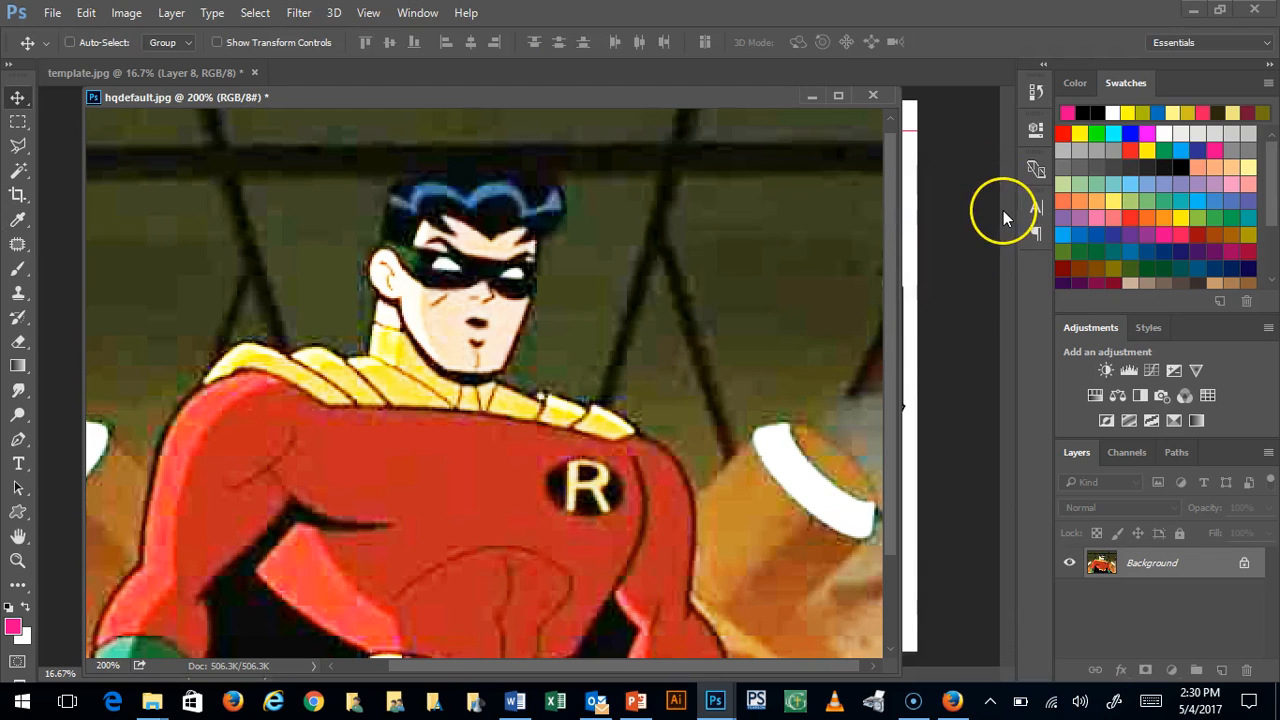
key("ctrl+z")
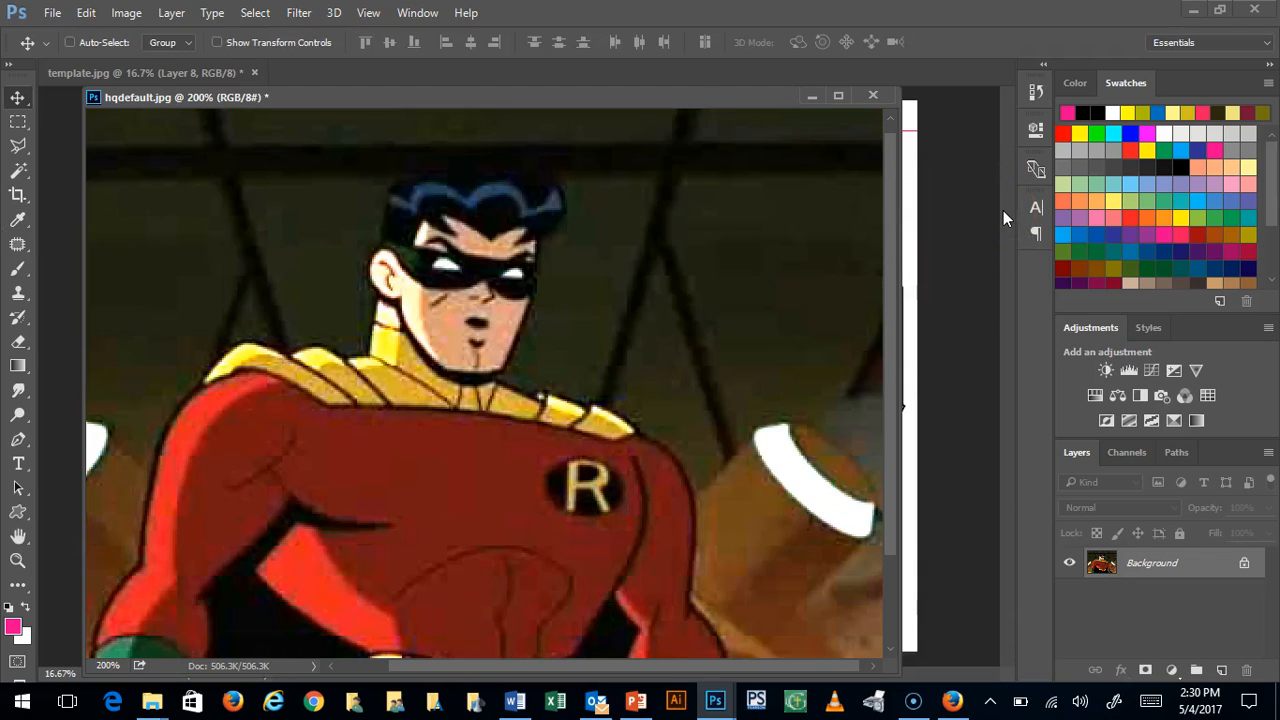
key("ctrl+z")
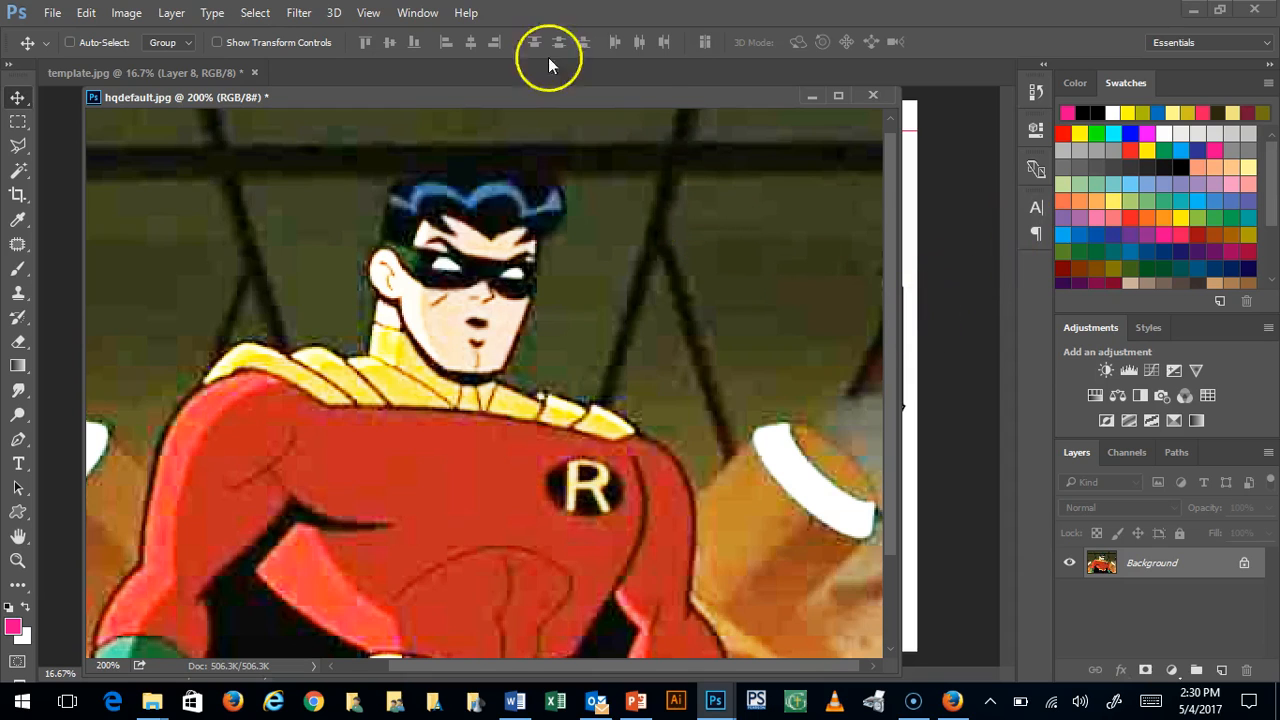
Try Hue/Saturation on the Robin image with hue +2, saturation +10 and lightness +12, and undo the adjustment
left_click(126, 13)
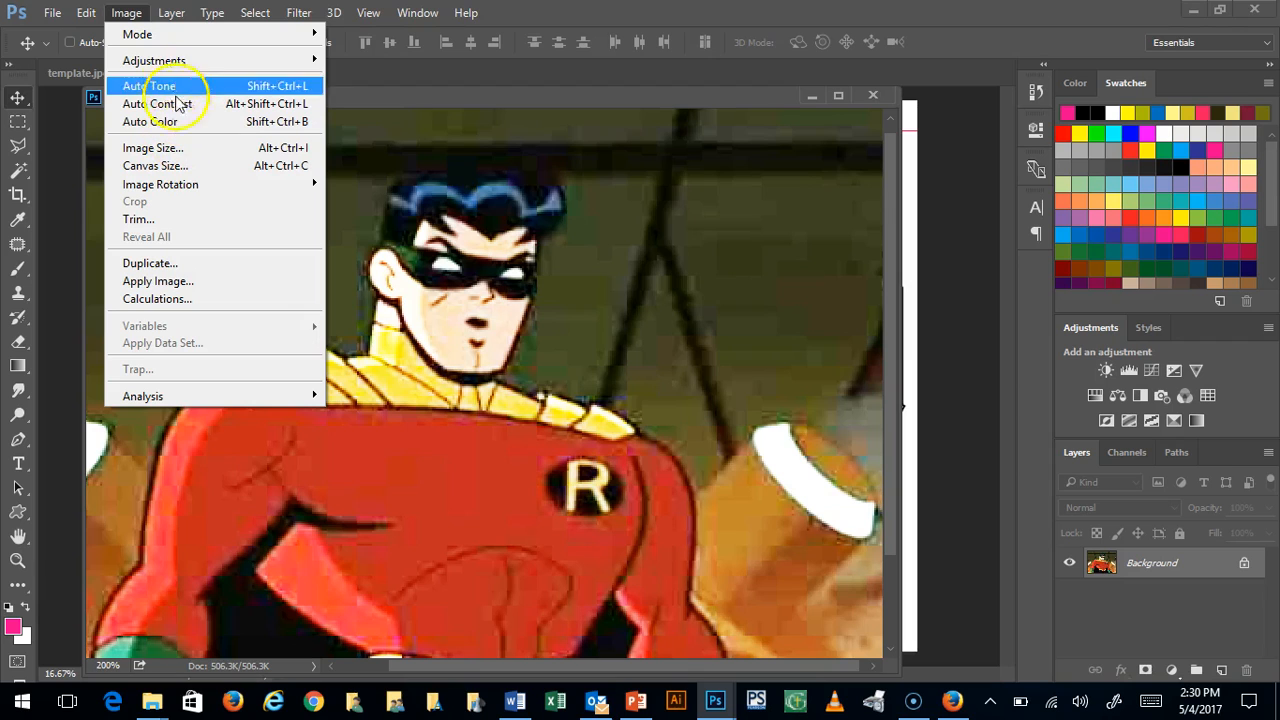
mouse_move(173, 62)
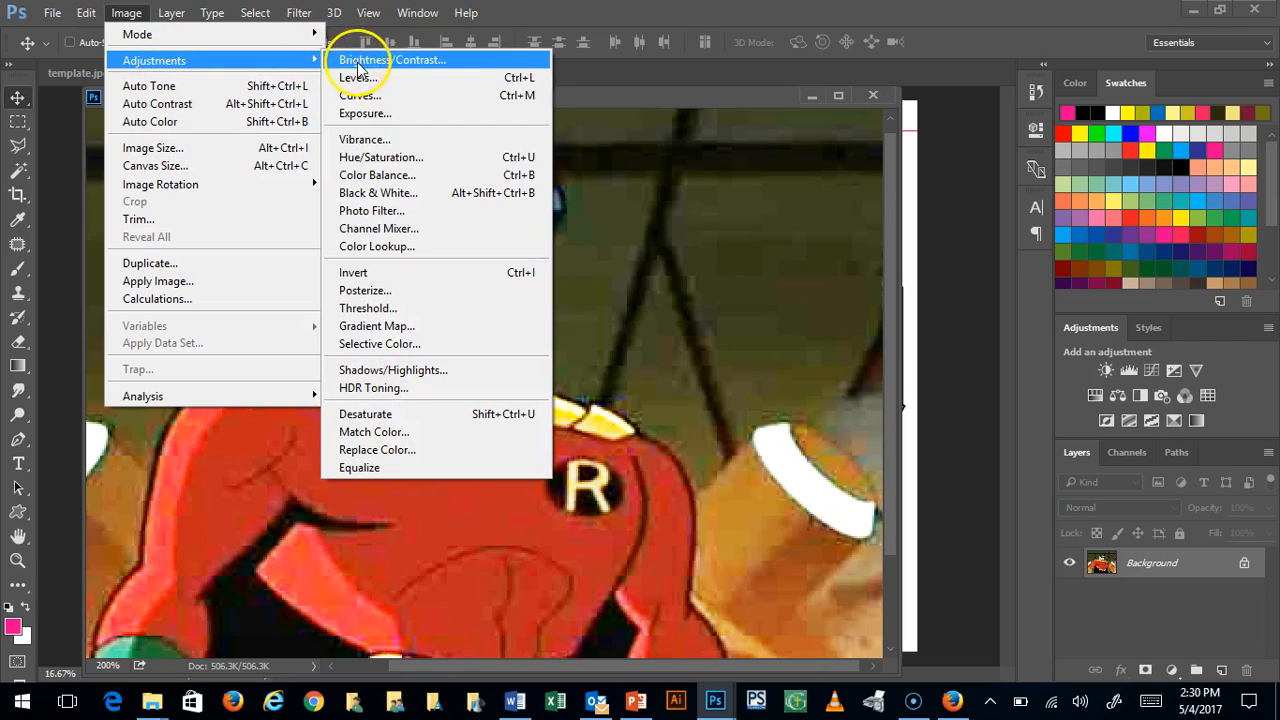
left_click(400, 157)
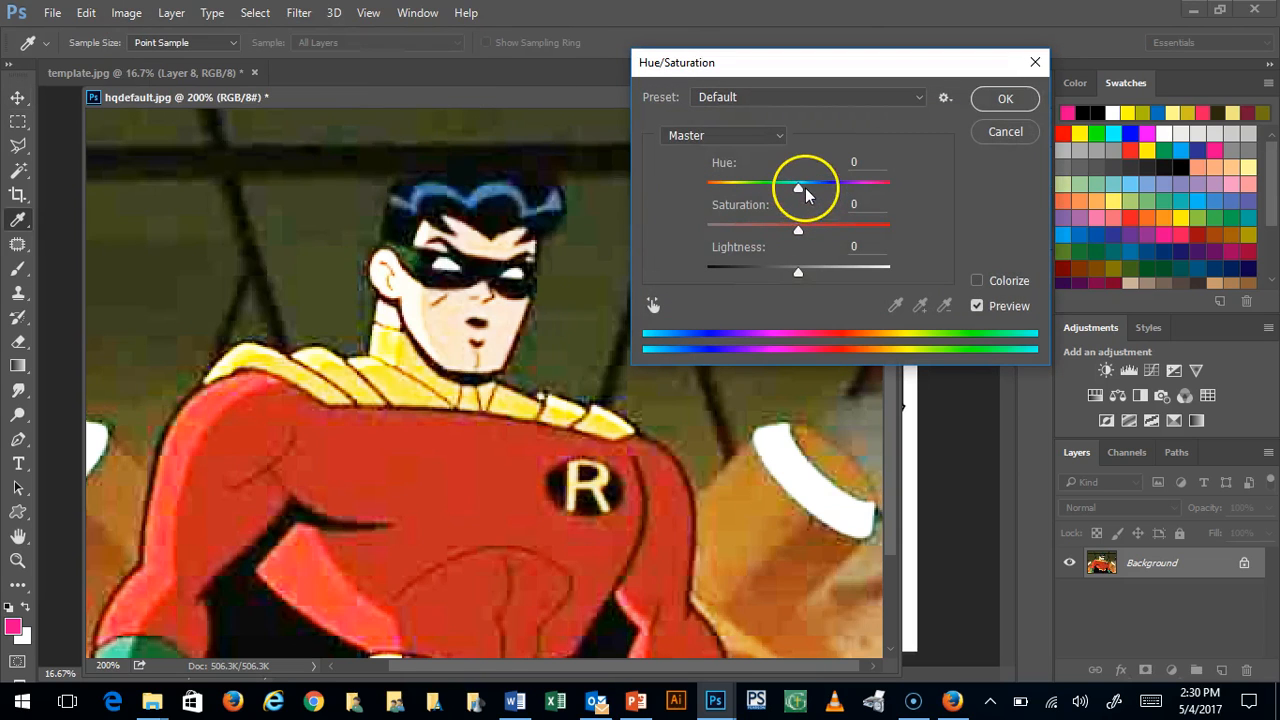
left_click_drag(798, 191, 953, 244)
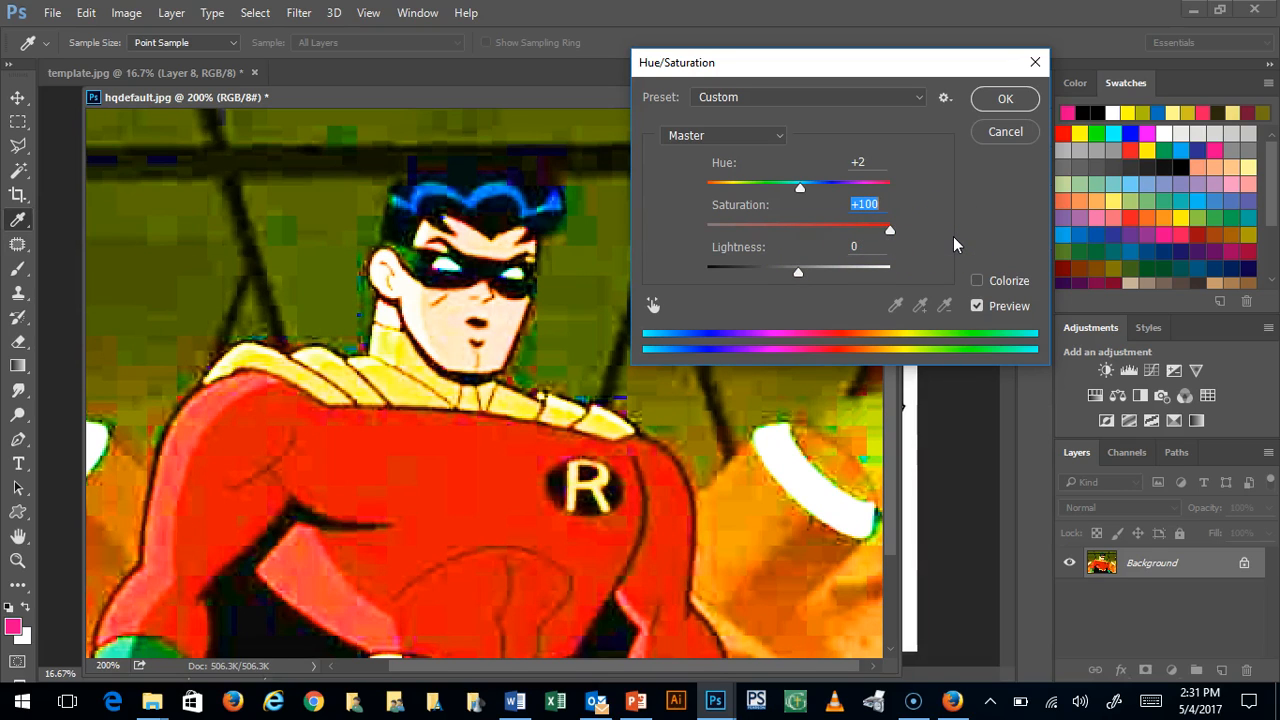
left_click_drag(916, 237, 800, 252)
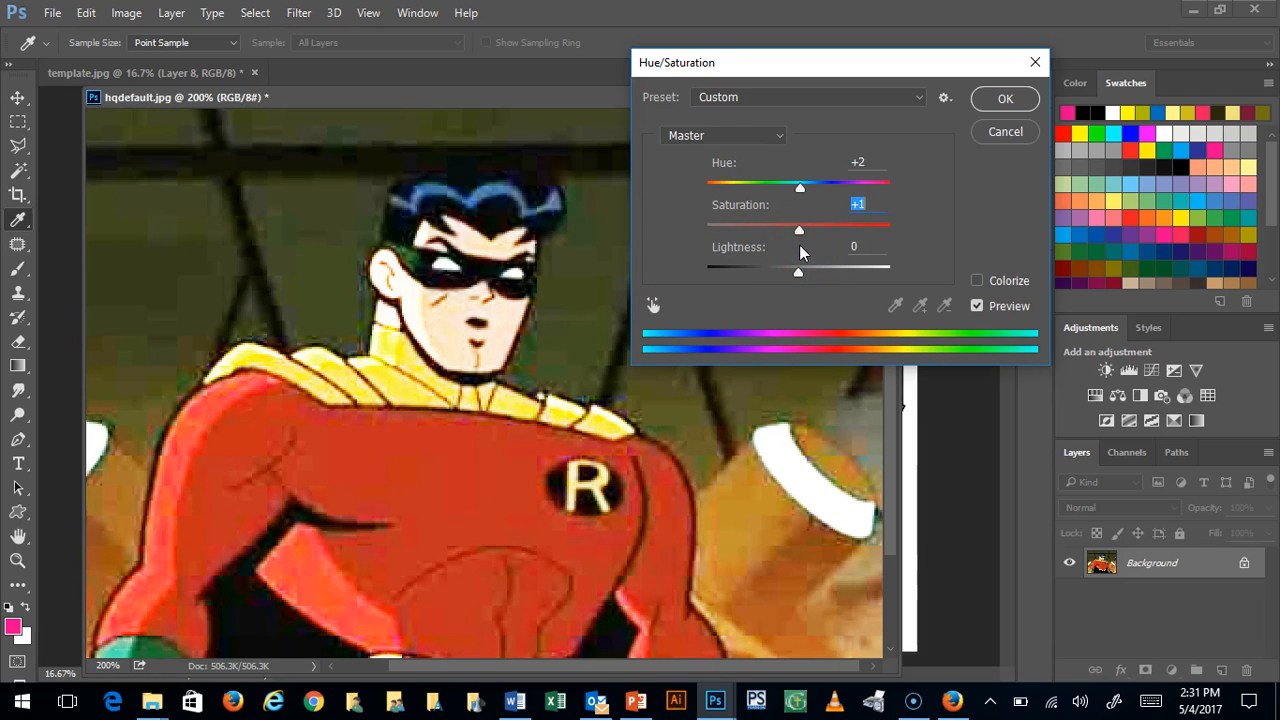
mouse_move(800, 252)
left_mouse_down()
mouse_move(752, 251)
mouse_move(834, 251)
mouse_move(807, 257)
left_mouse_up()
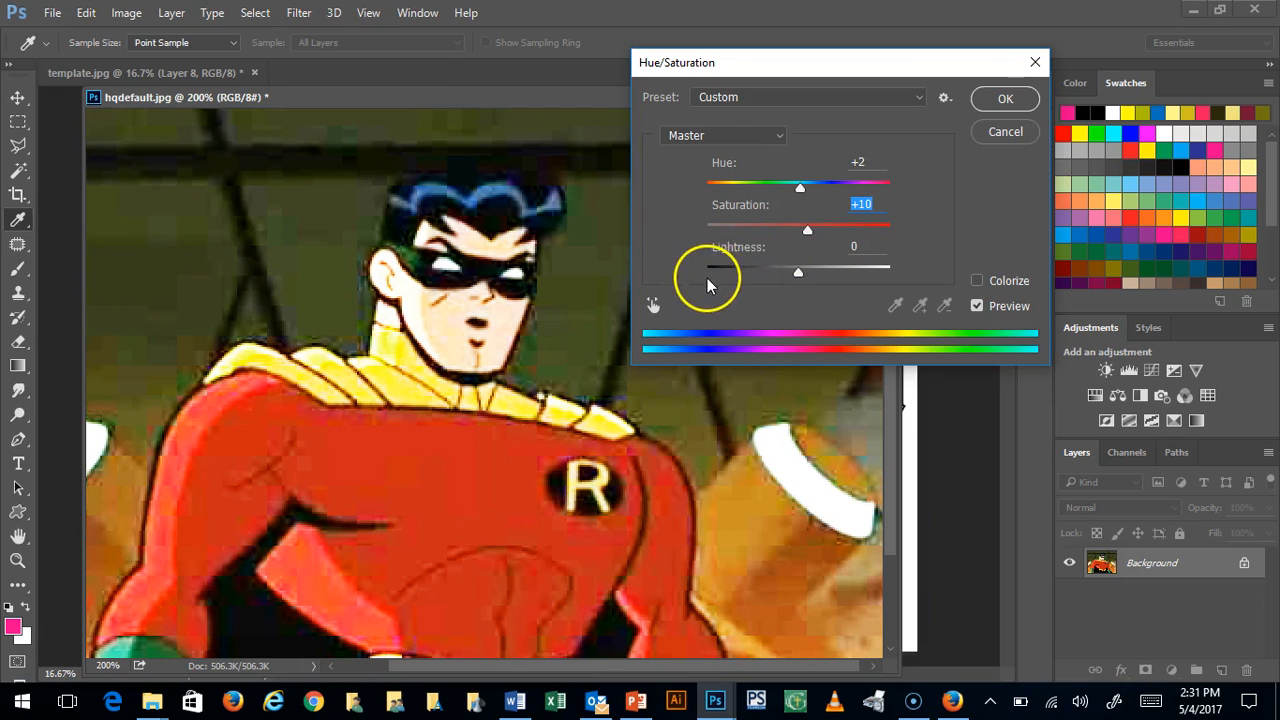
mouse_move(796, 273)
left_mouse_down()
mouse_move(722, 276)
mouse_move(862, 276)
mouse_move(705, 284)
mouse_move(810, 302)
mouse_move(811, 290)
left_mouse_up()
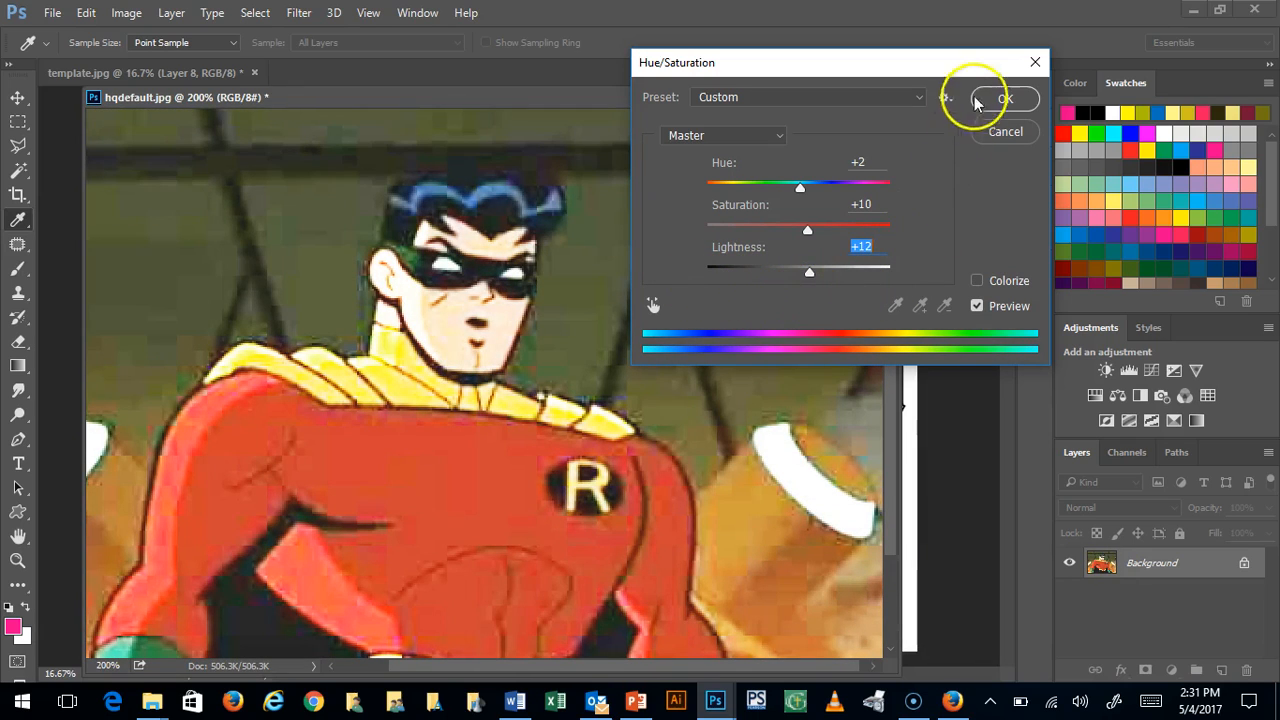
left_click(1008, 103)
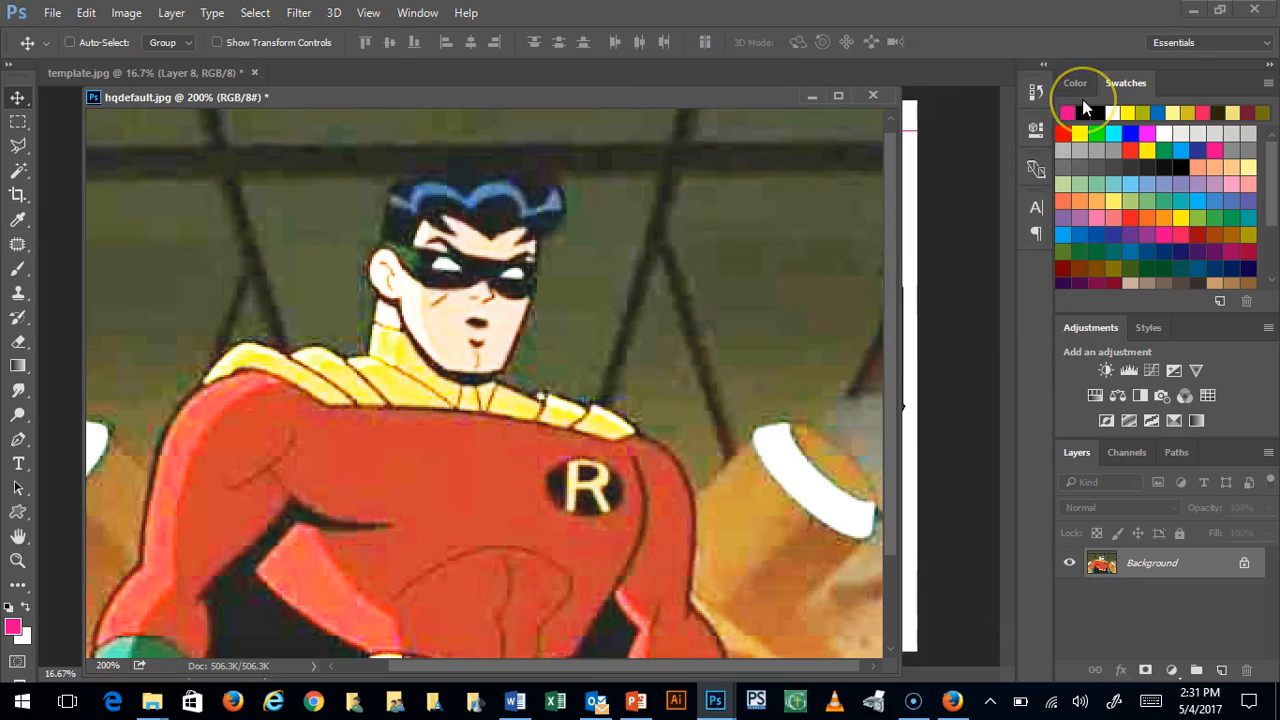
key("ctrl+z")
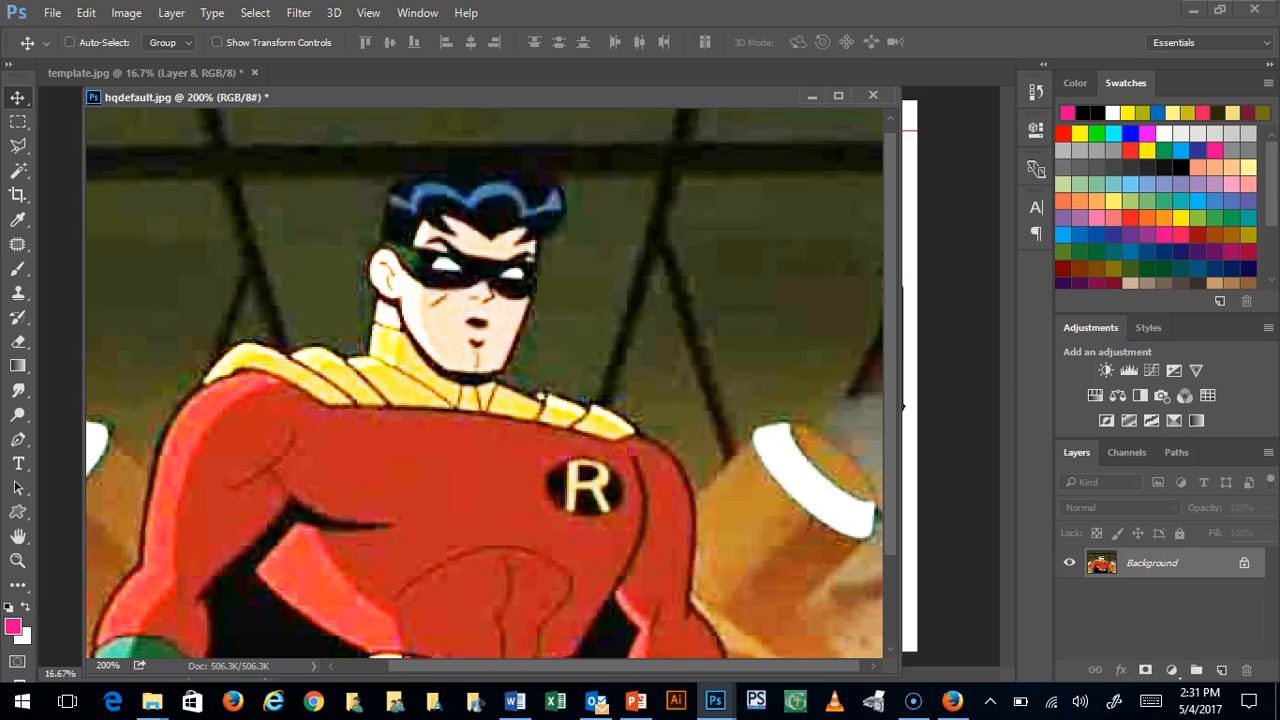
Try out the yellow–blue and cyan–red Color Balance sliders on the Robin image's midtones, and close the adjustment
left_click(127, 14)
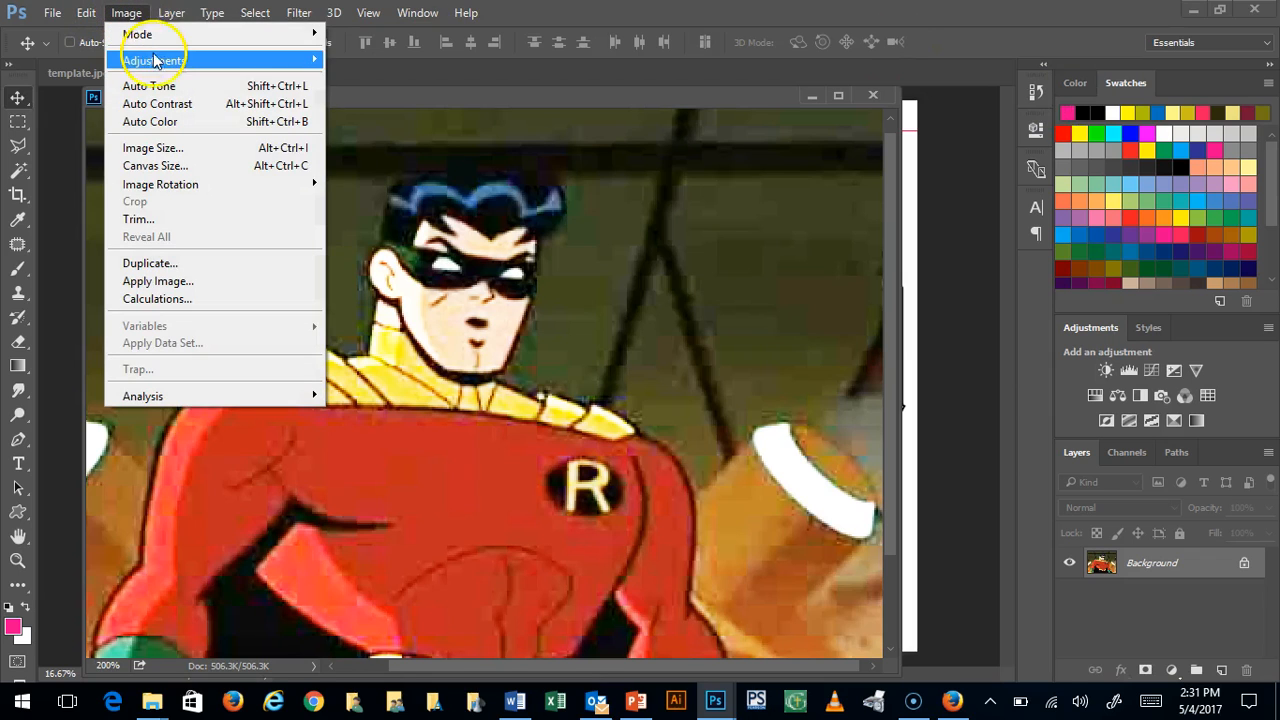
mouse_move(171, 60)
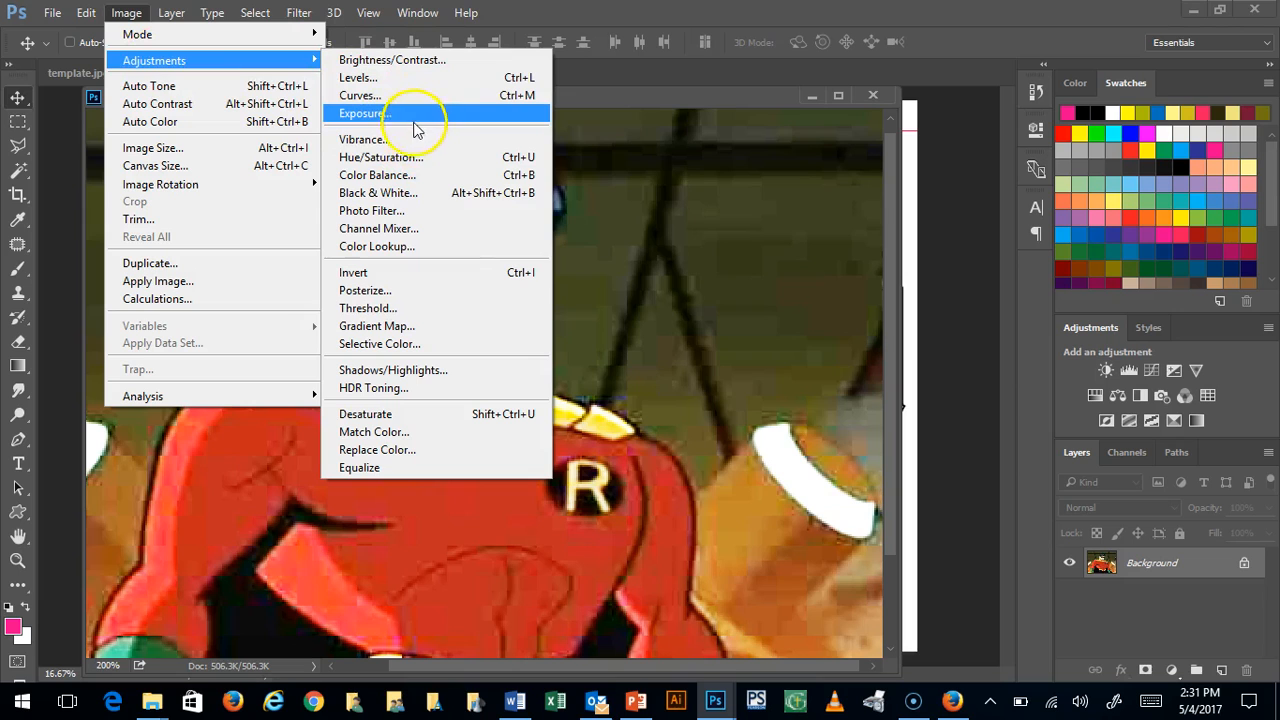
left_click(405, 176)
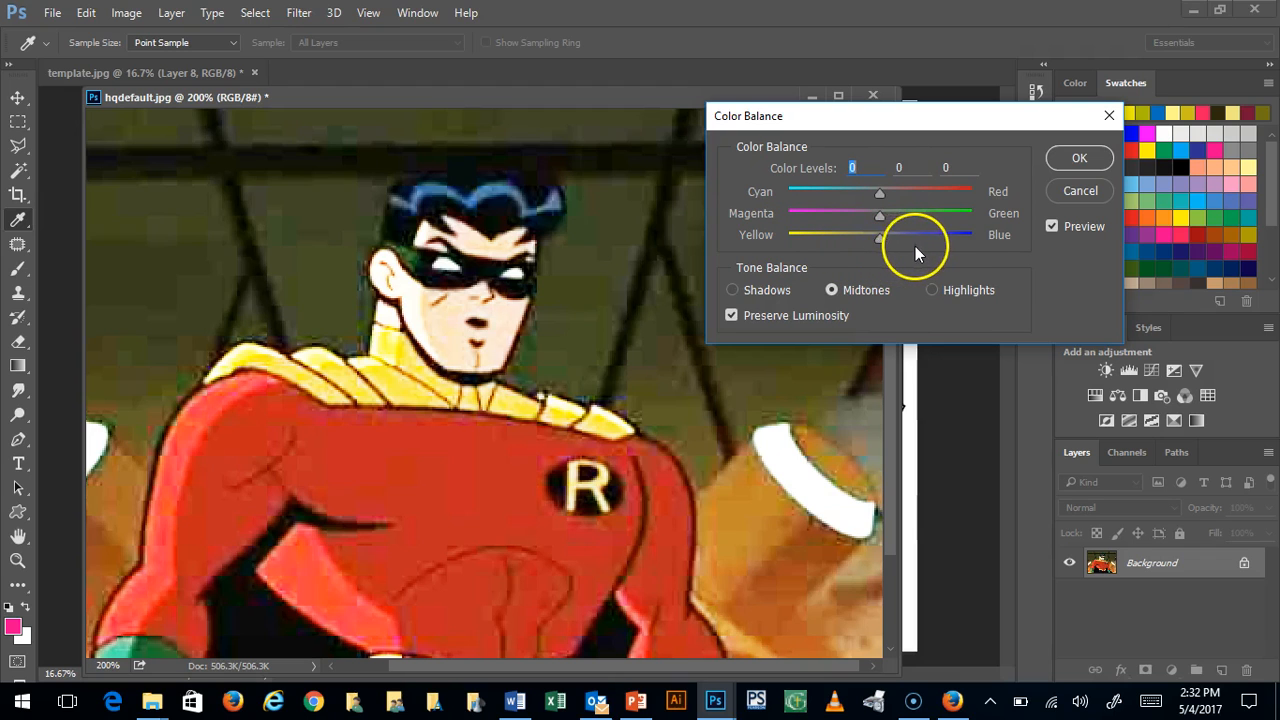
left_click_drag(879, 238, 880, 291)
left_click_drag(878, 197, 878, 232)
left_click(1080, 172)
key("v")
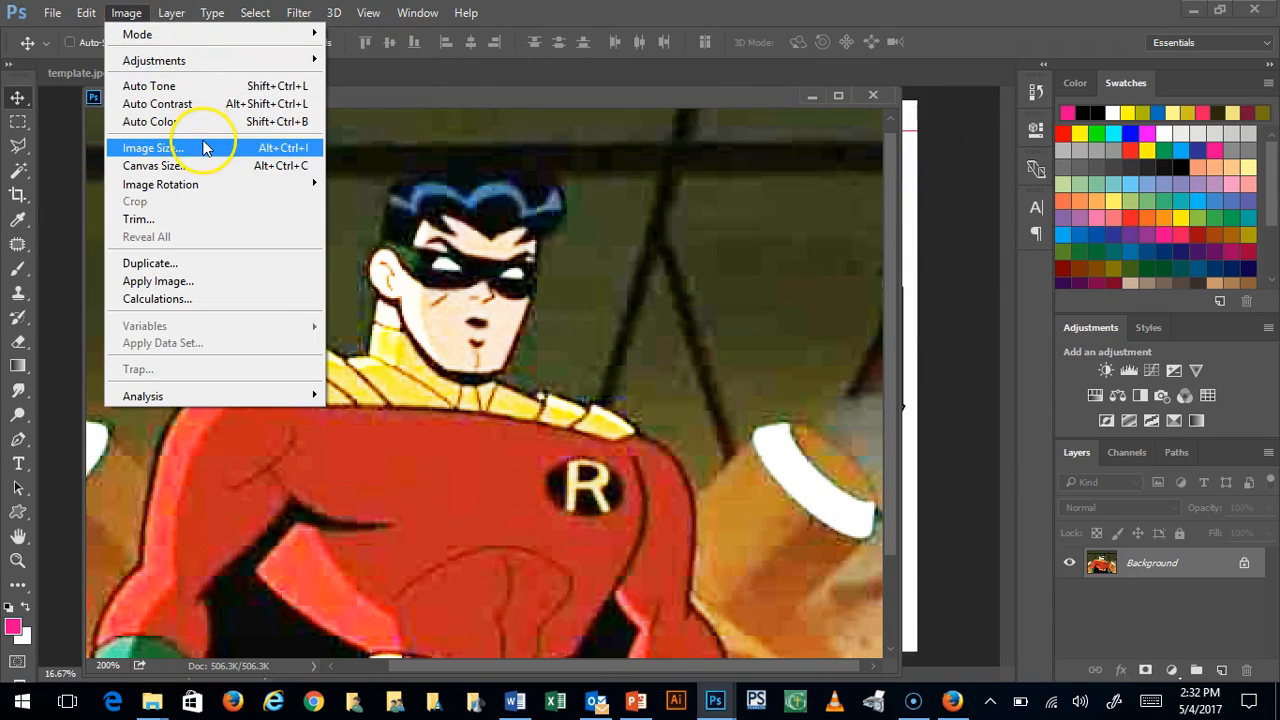
Examine the Robin image's Image Size and Canvas Size settings, including dimensions, resolution and anchor, and leave them without edits
left_click(219, 61)
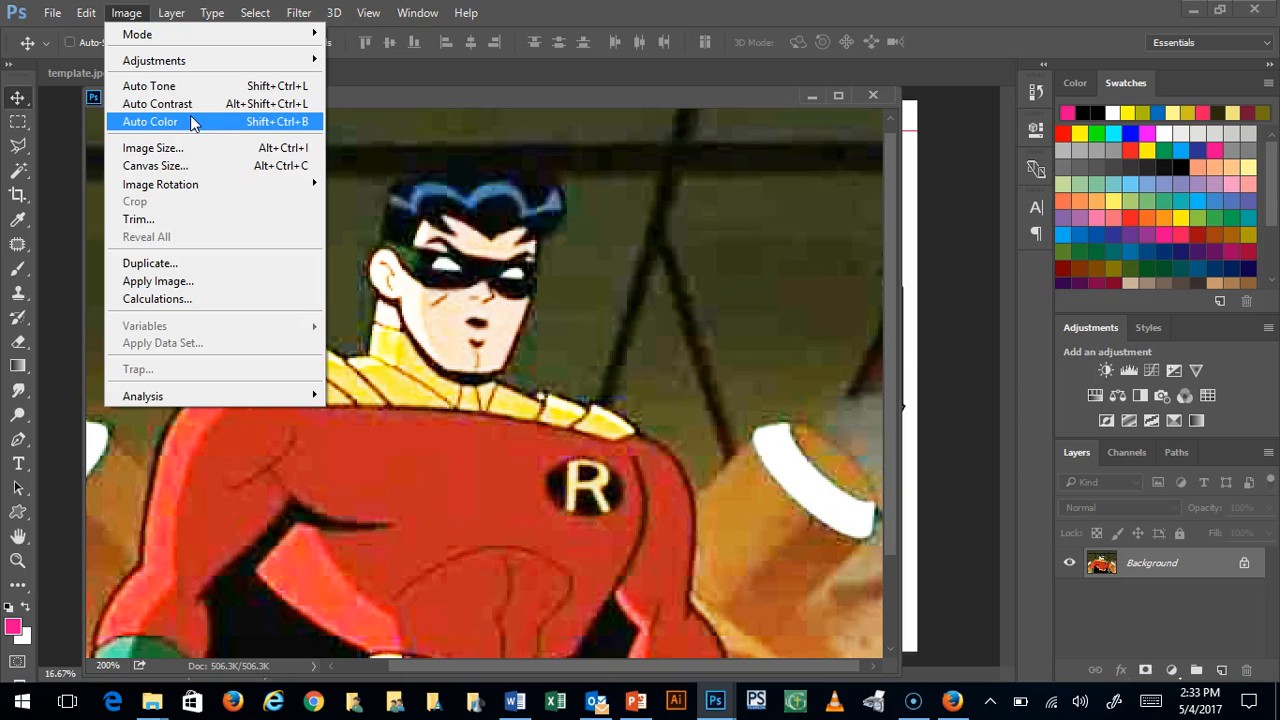
left_click(210, 148)
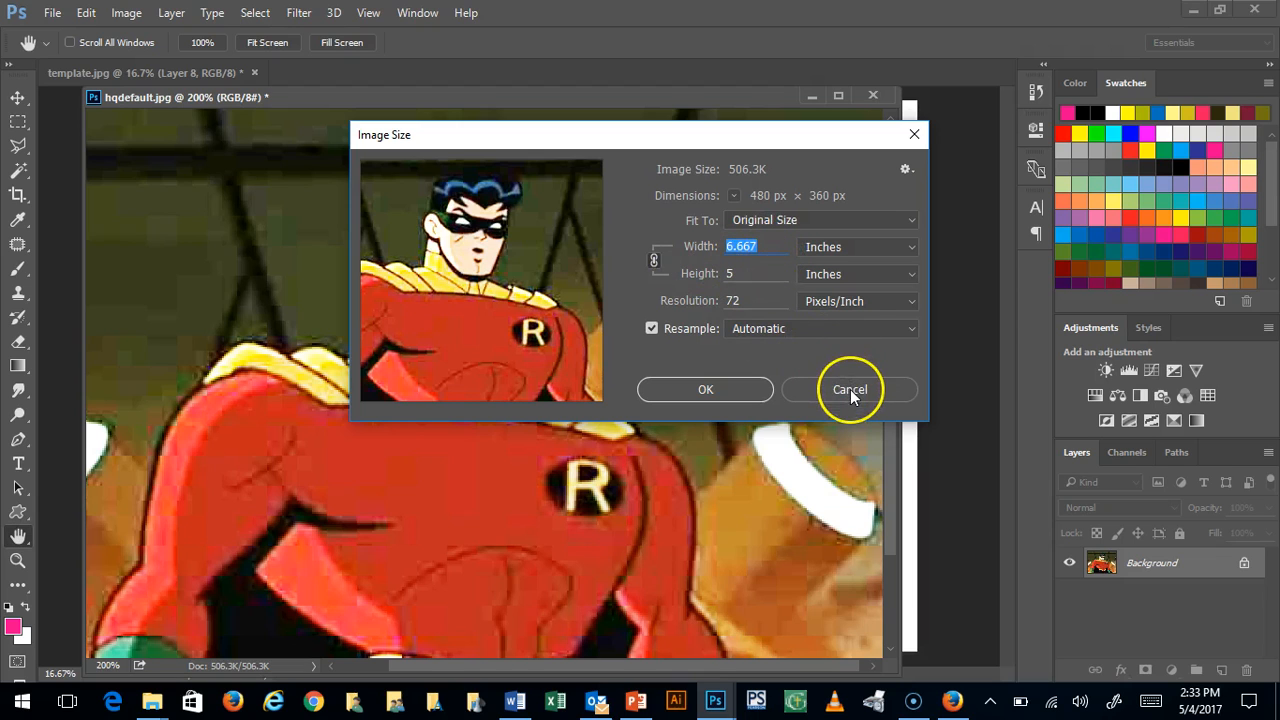
left_click(751, 389)
key("v")
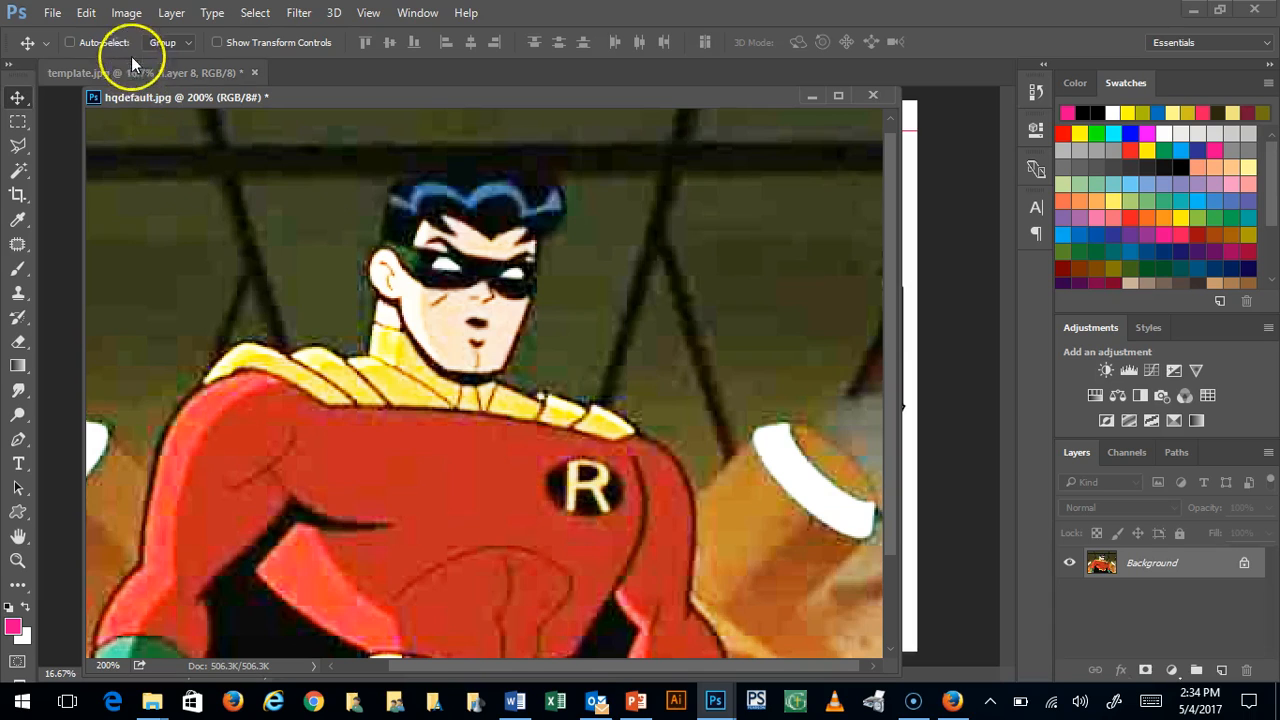
left_click(127, 13)
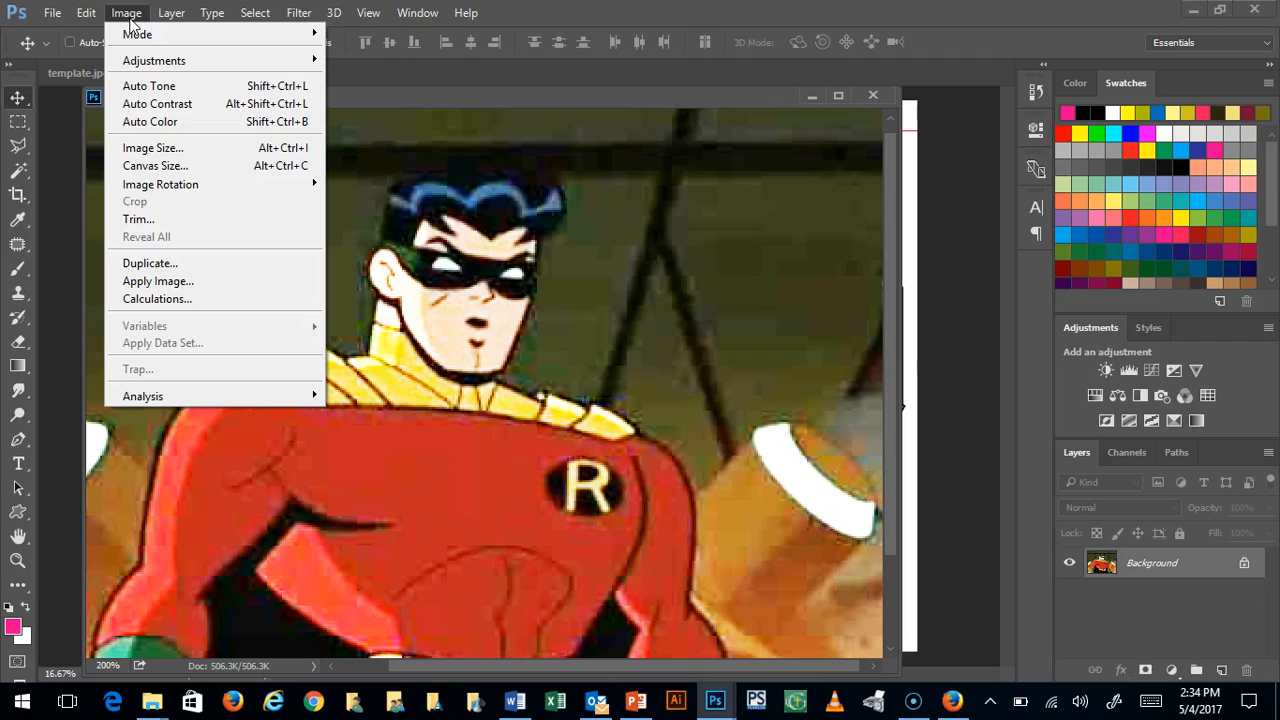
left_click(160, 166)
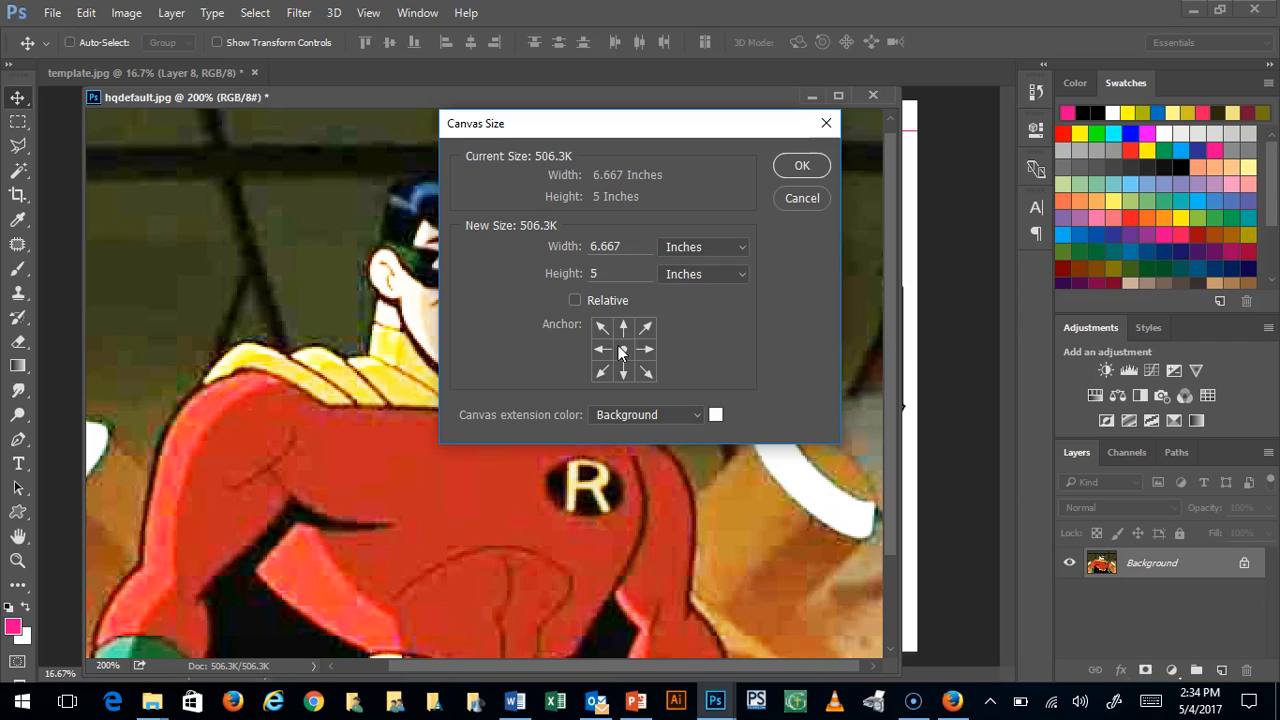
left_click(807, 200)
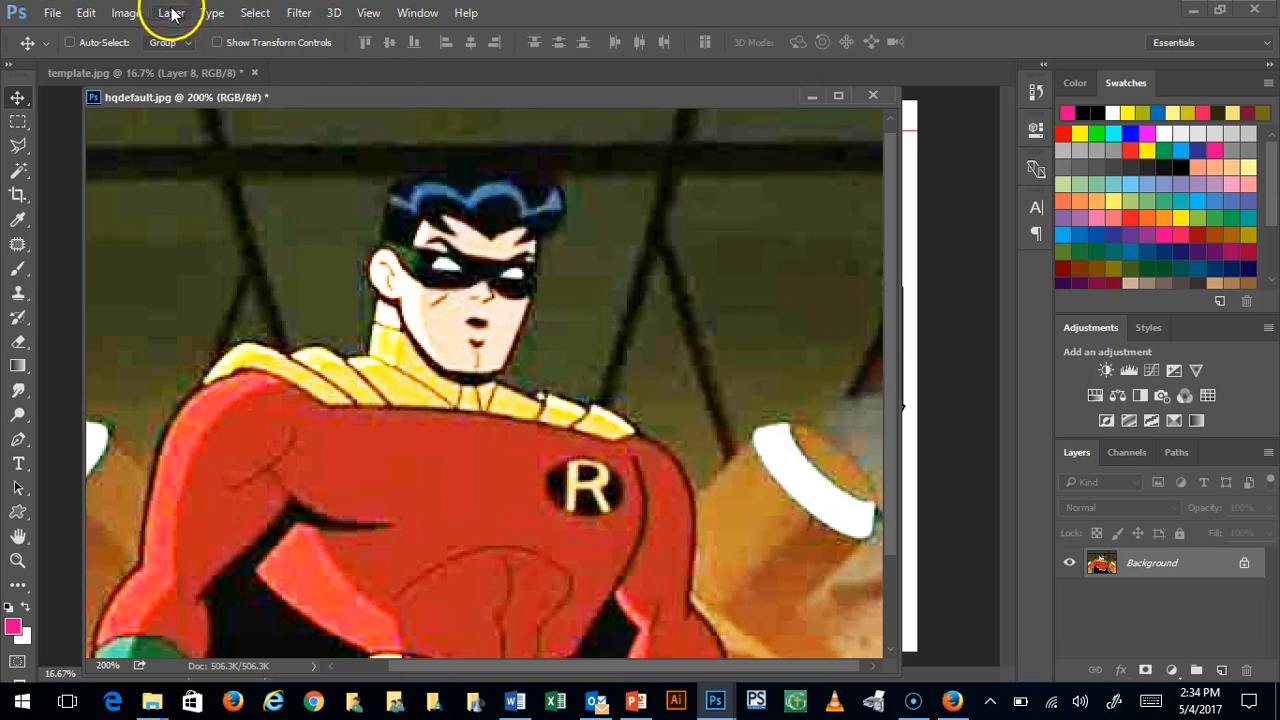
left_click(126, 14)
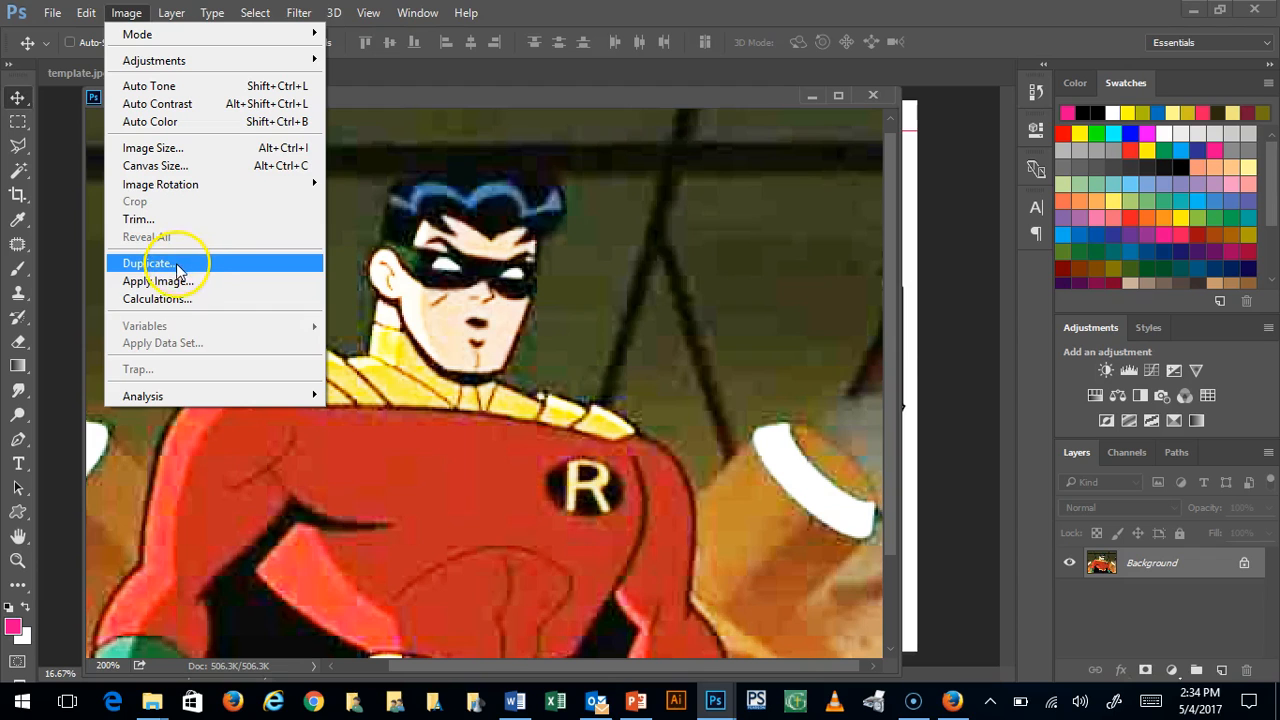
left_click(152, 9)
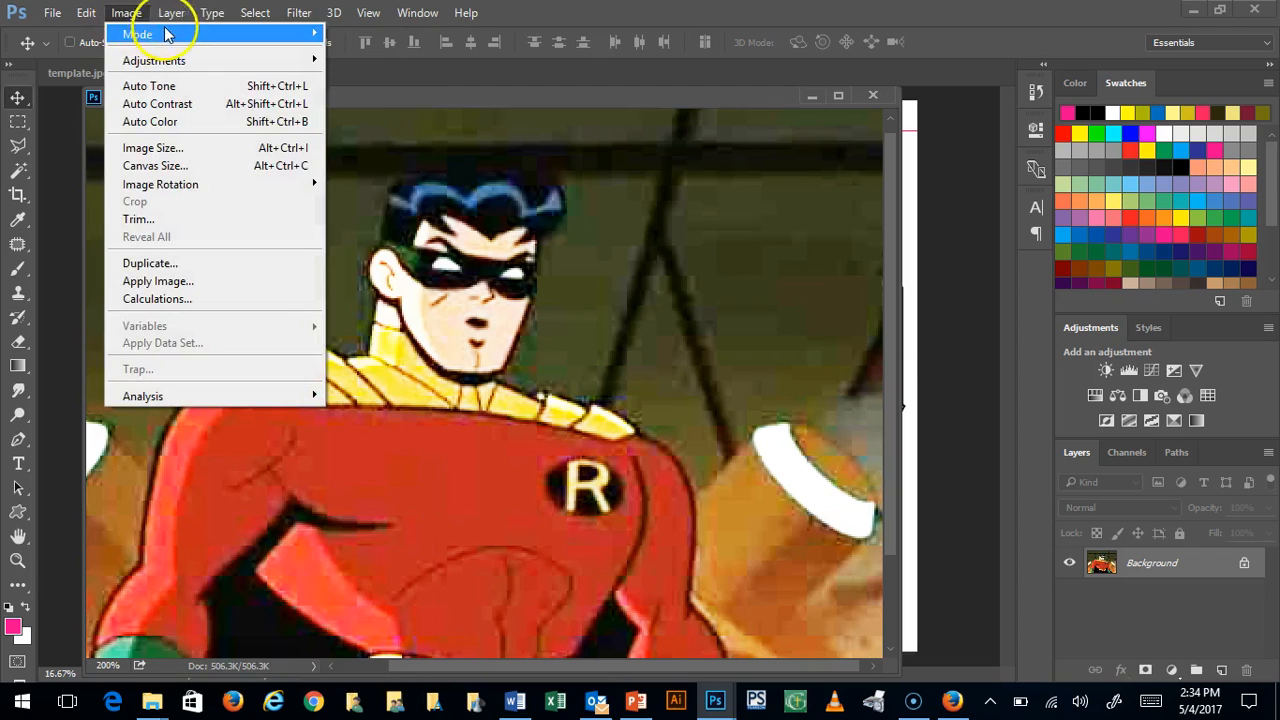
left_click(170, 12)
left_click(171, 14)
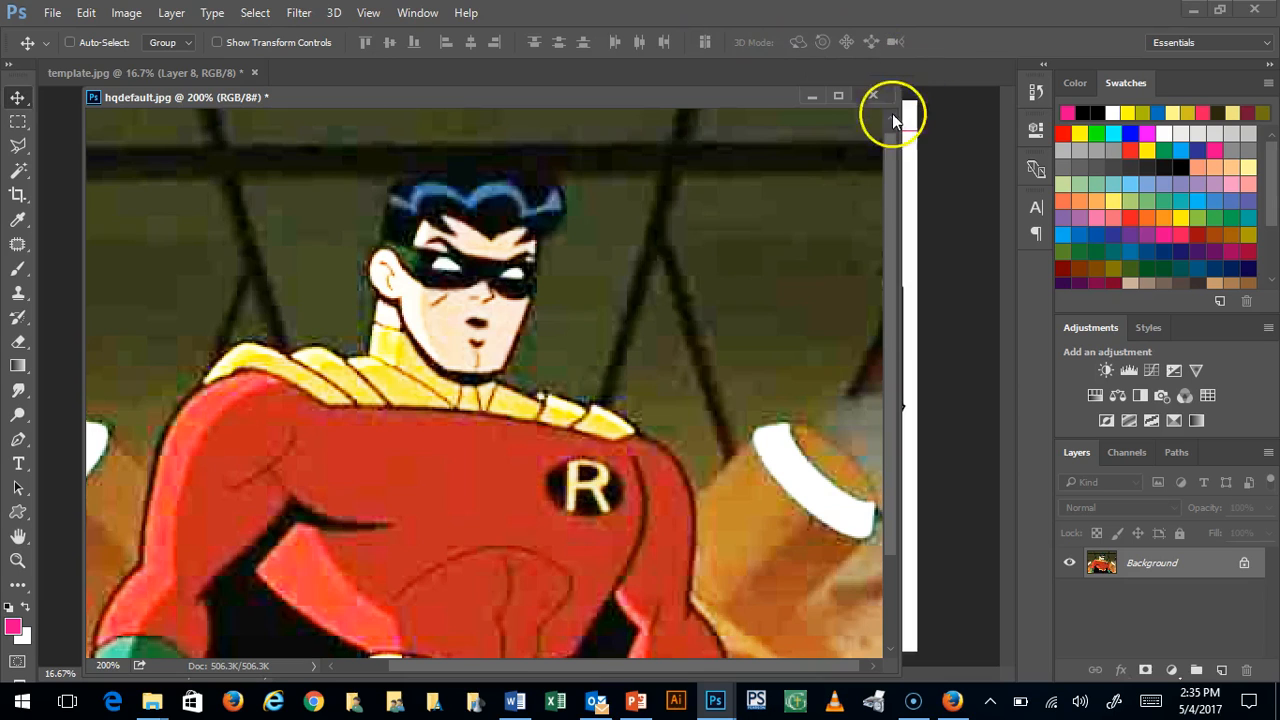
Minimize the hqdefault.jpg window to return to template.jpg, and review the commands available for its layers
left_click(813, 96)
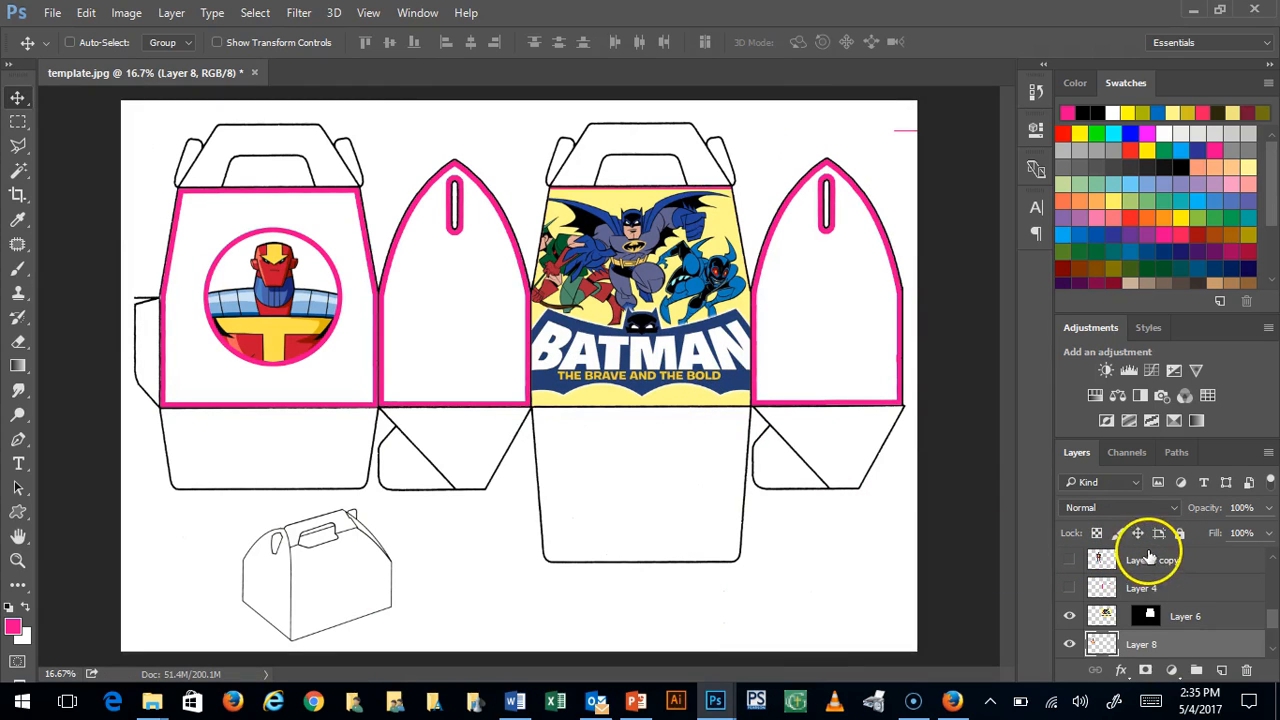
left_click(171, 12)
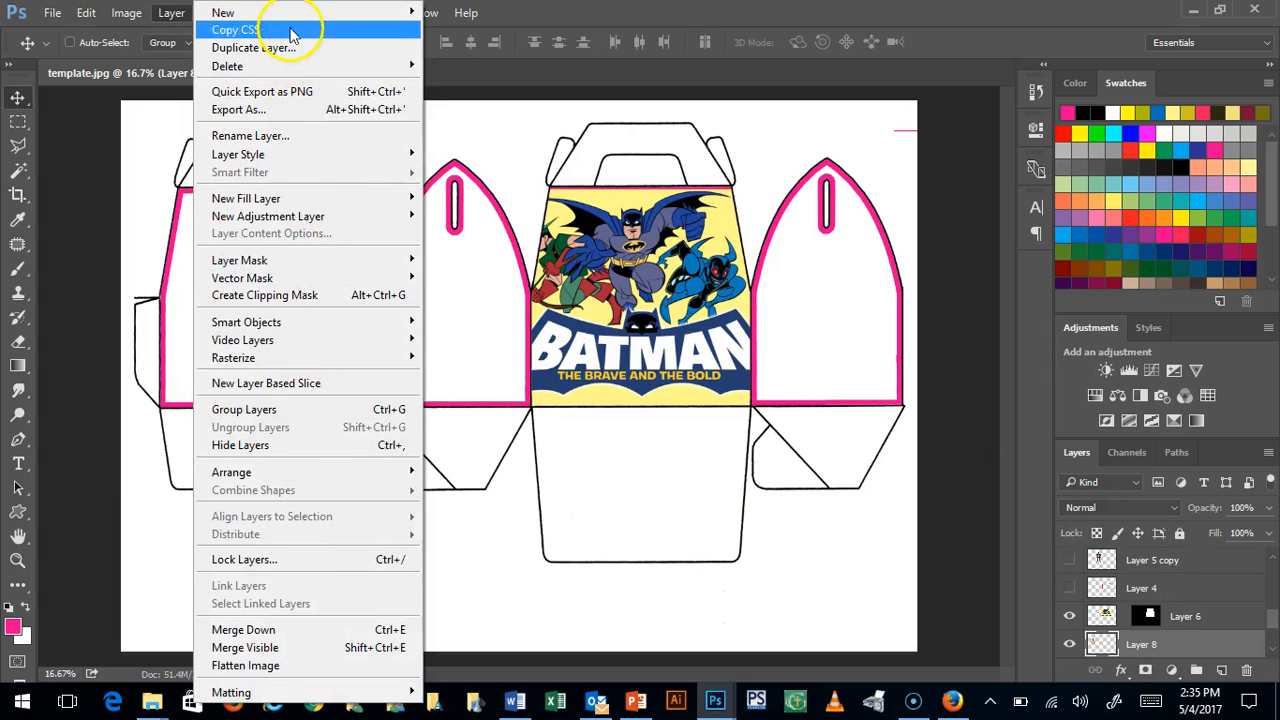
left_click(1268, 454)
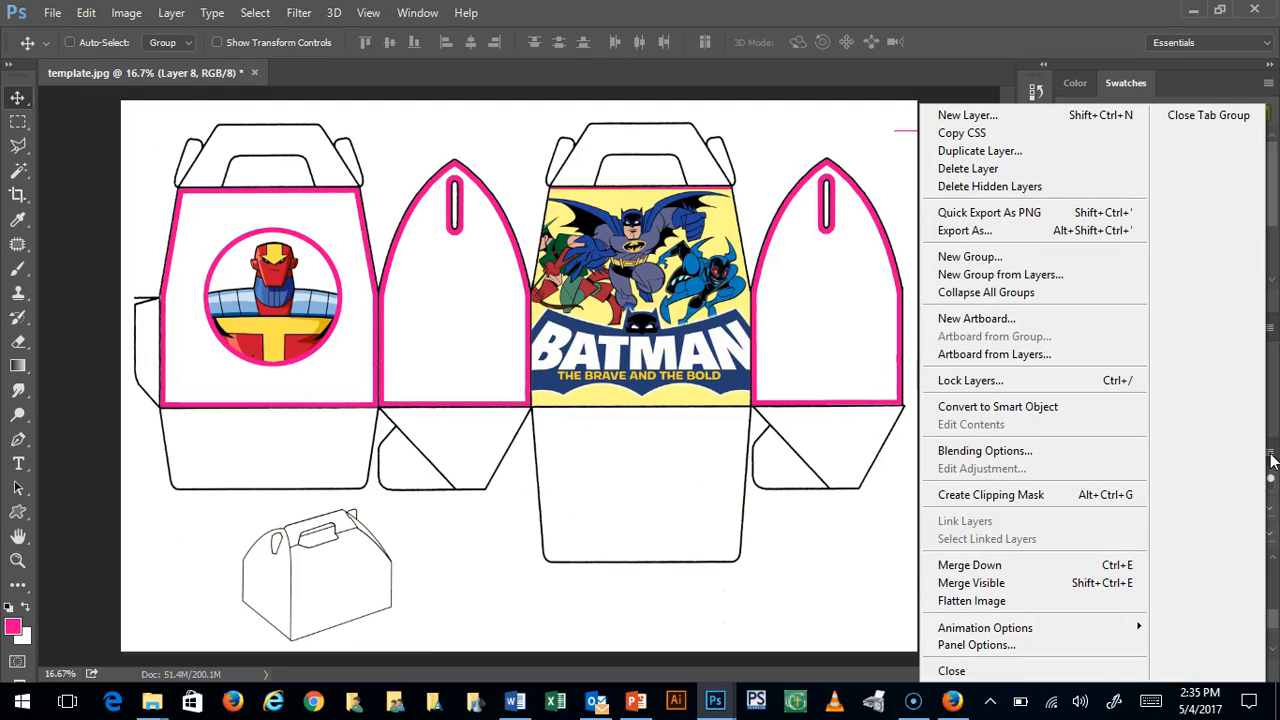
left_click(850, 76)
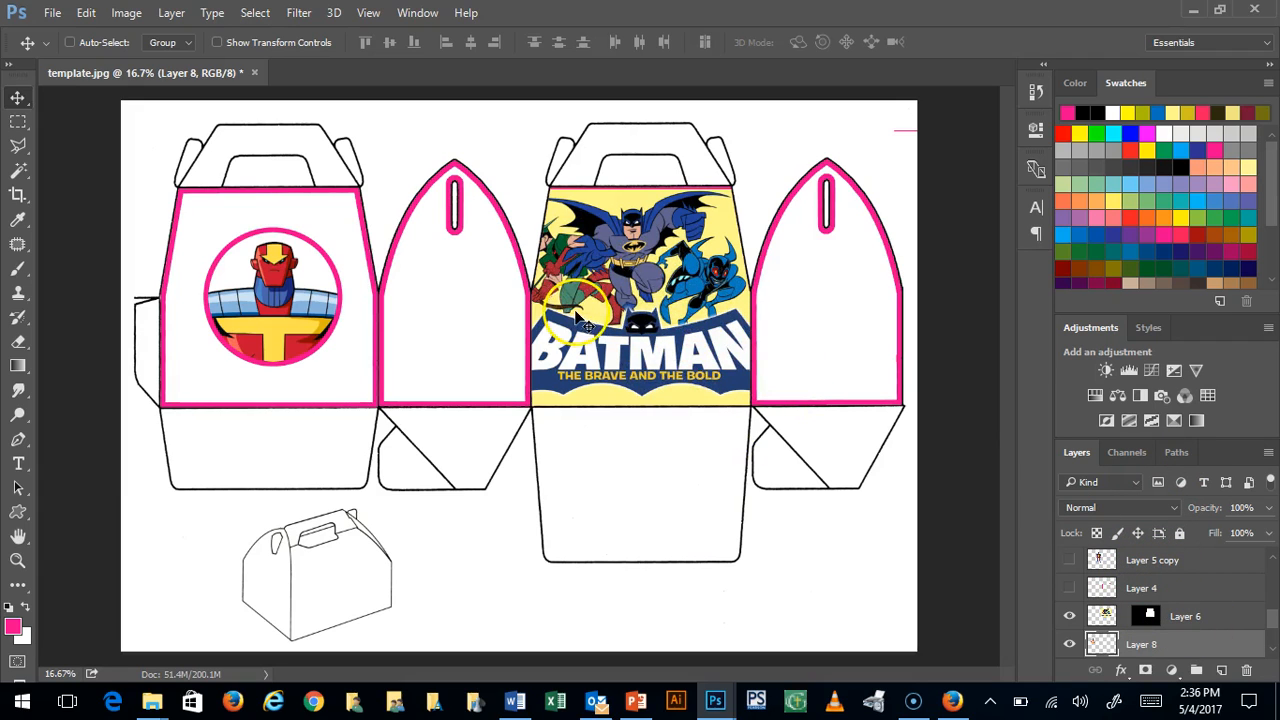
Hide and show Layer 6 and Layer 8 in turn to identify their artwork, and keep Layer 8 selected
left_click(1071, 616)
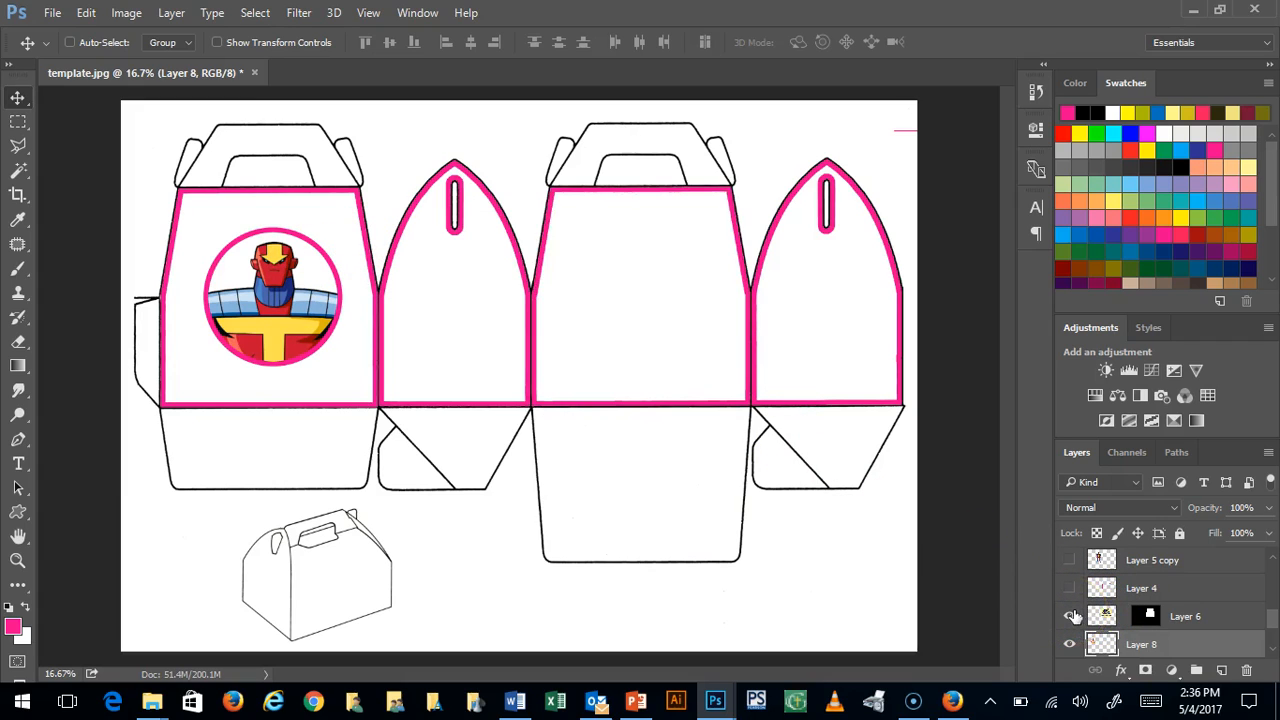
left_click(1071, 616)
left_click(1110, 640)
left_click(1068, 644)
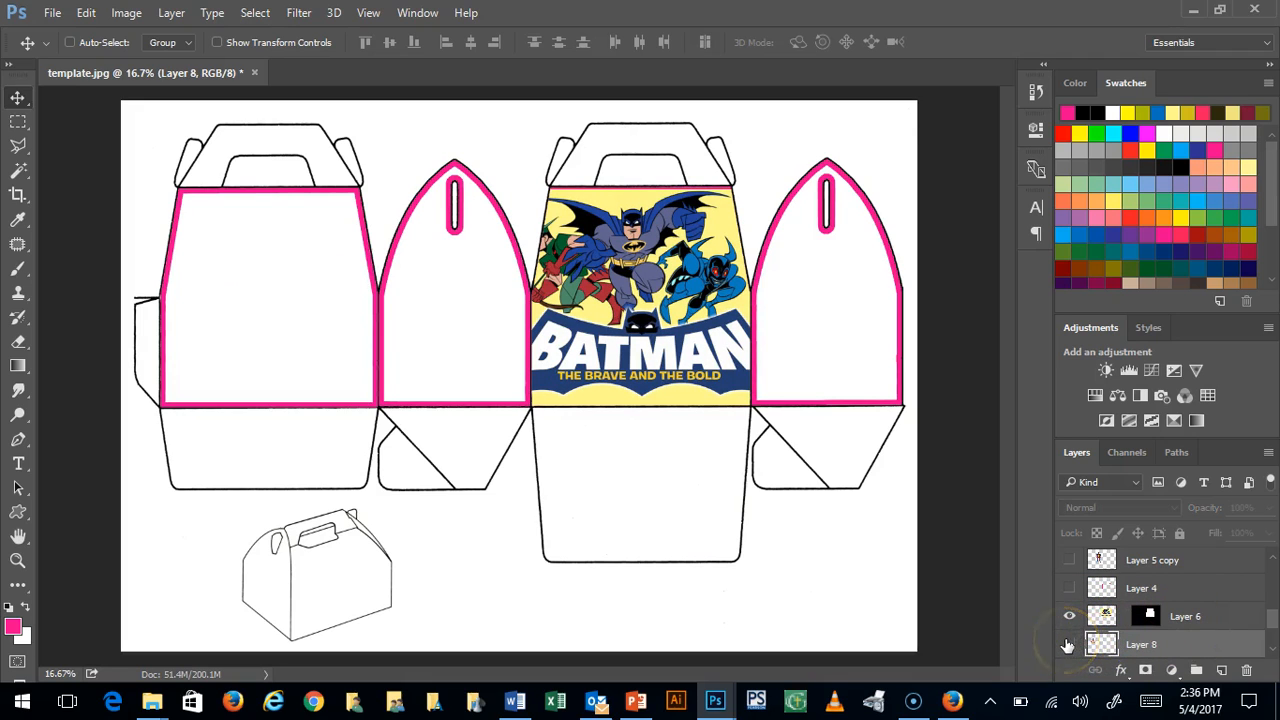
left_click(1068, 644)
left_click(1163, 643)
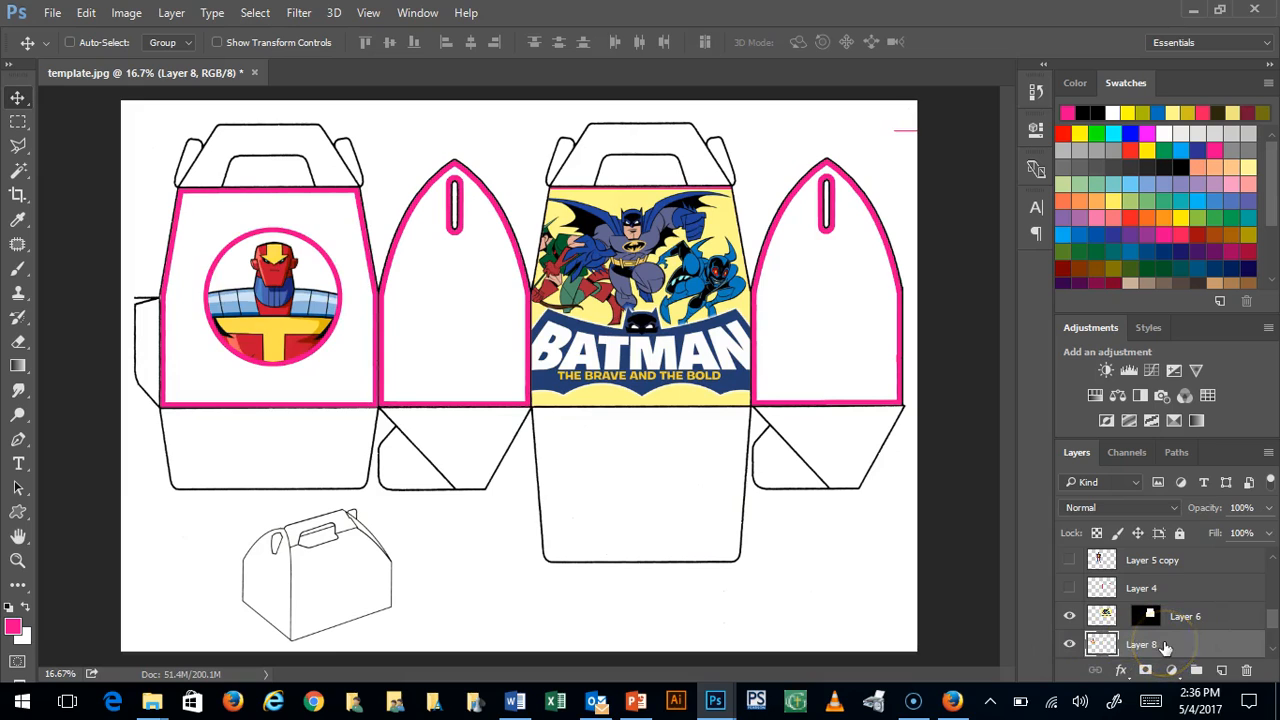
left_click(605, 357)
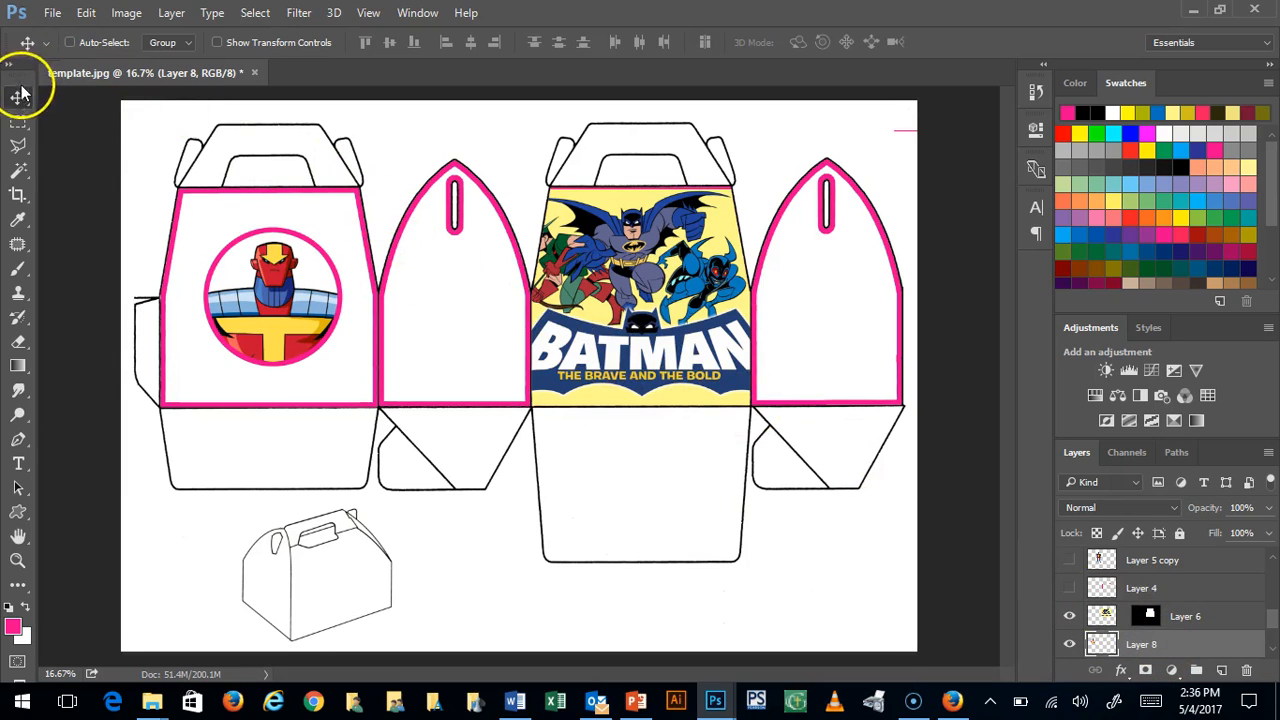
Move the circular portrait onto the Batman artwork panel and raise Layer 8 directly above Layer 4 in the layer stack
left_click_drag(266, 314, 698, 328)
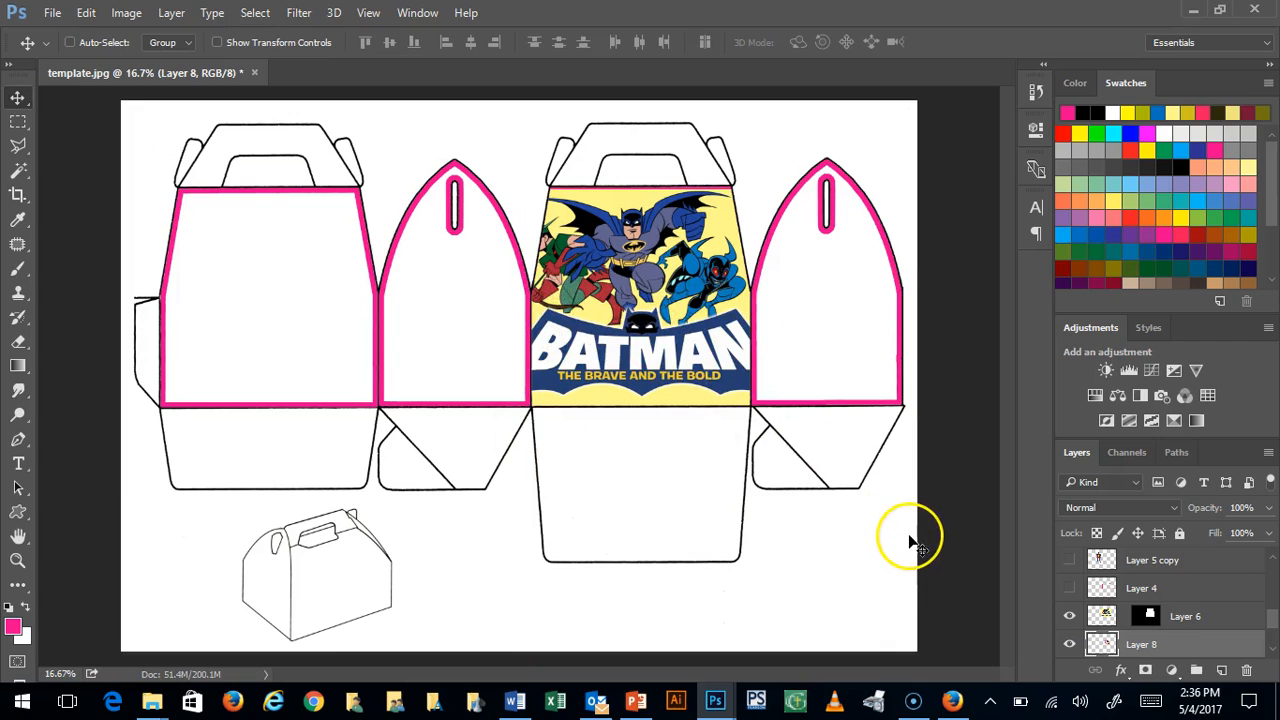
left_click_drag(664, 333, 636, 328)
left_click_drag(607, 228, 458, 310)
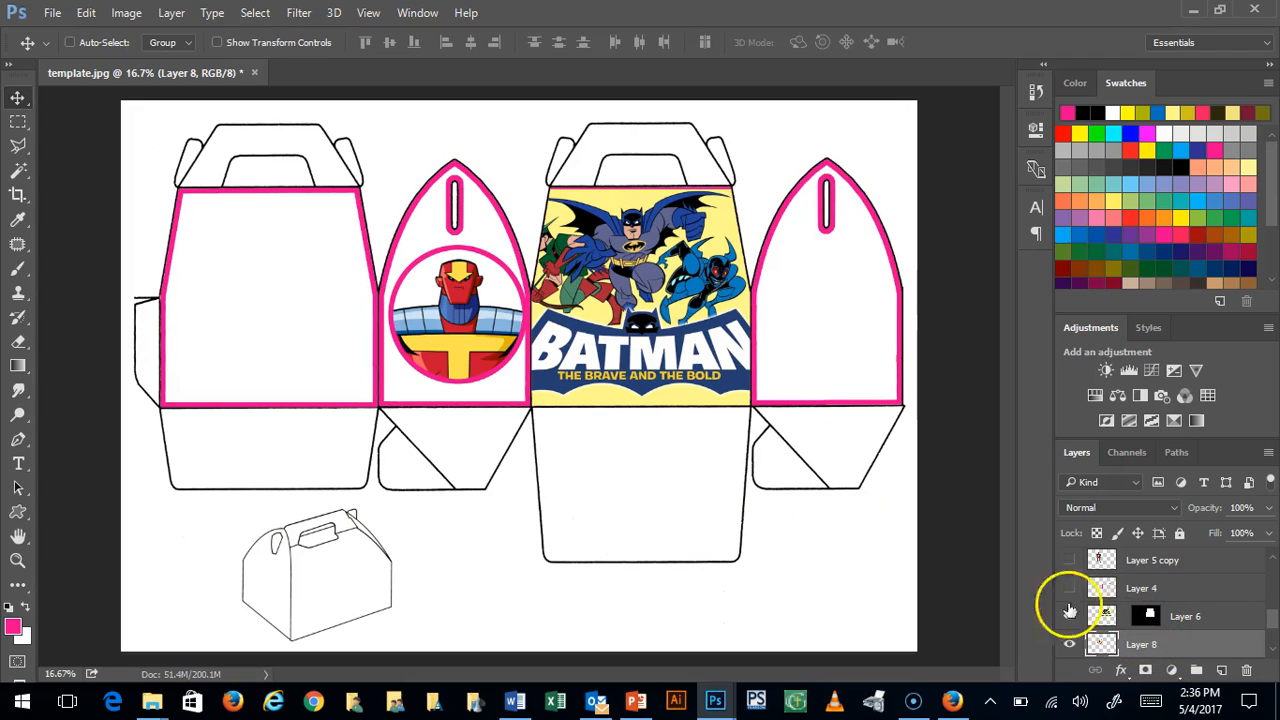
left_click_drag(448, 312, 628, 310)
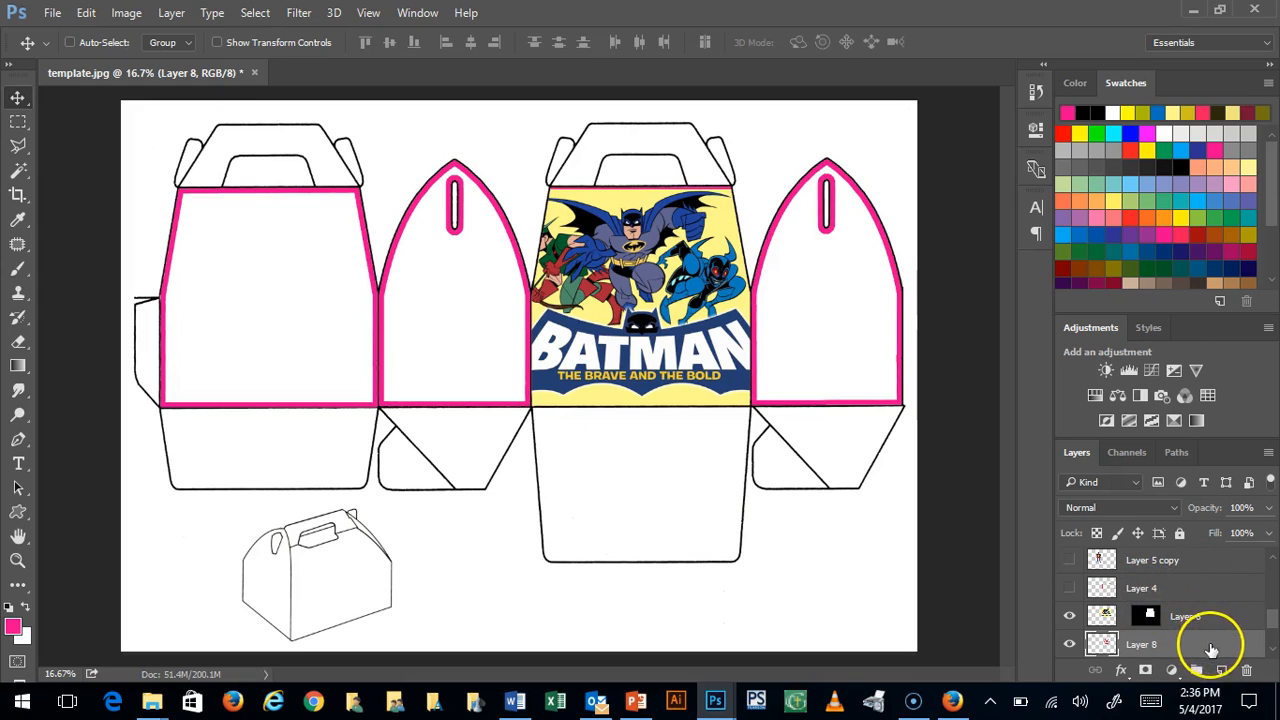
left_click_drag(1215, 645, 1215, 586)
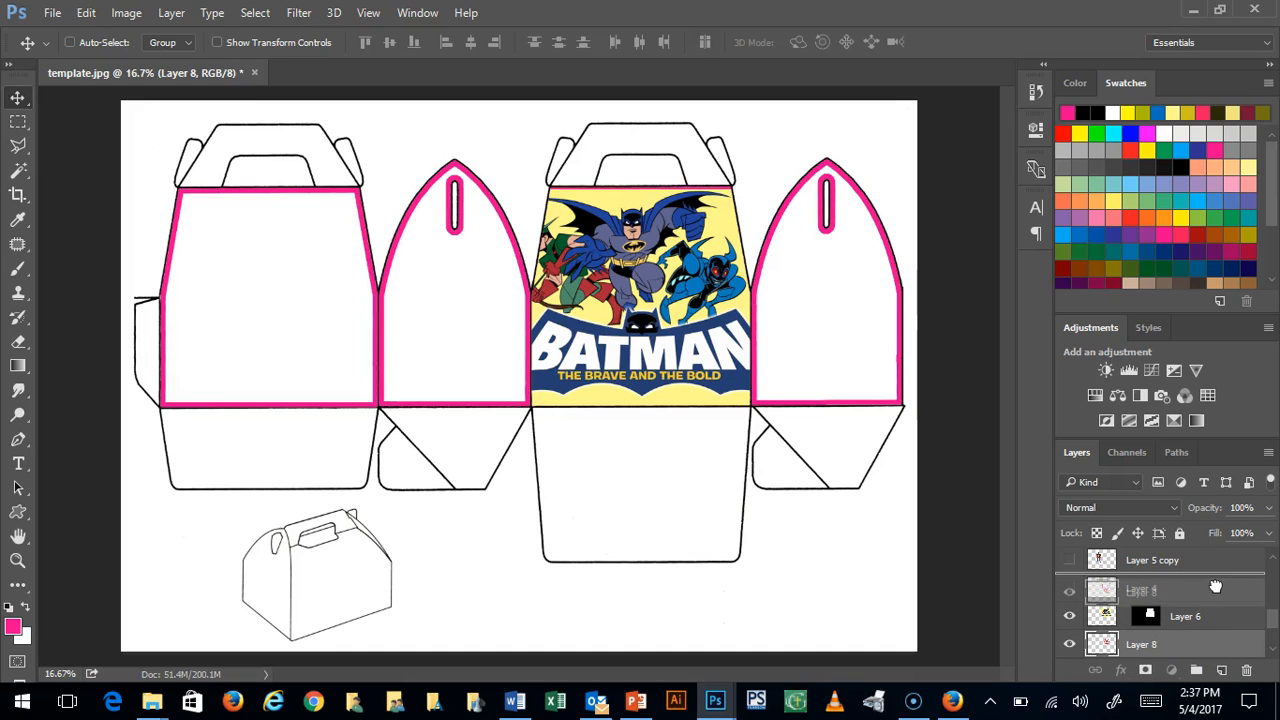
left_click_drag(1215, 586, 1215, 586)
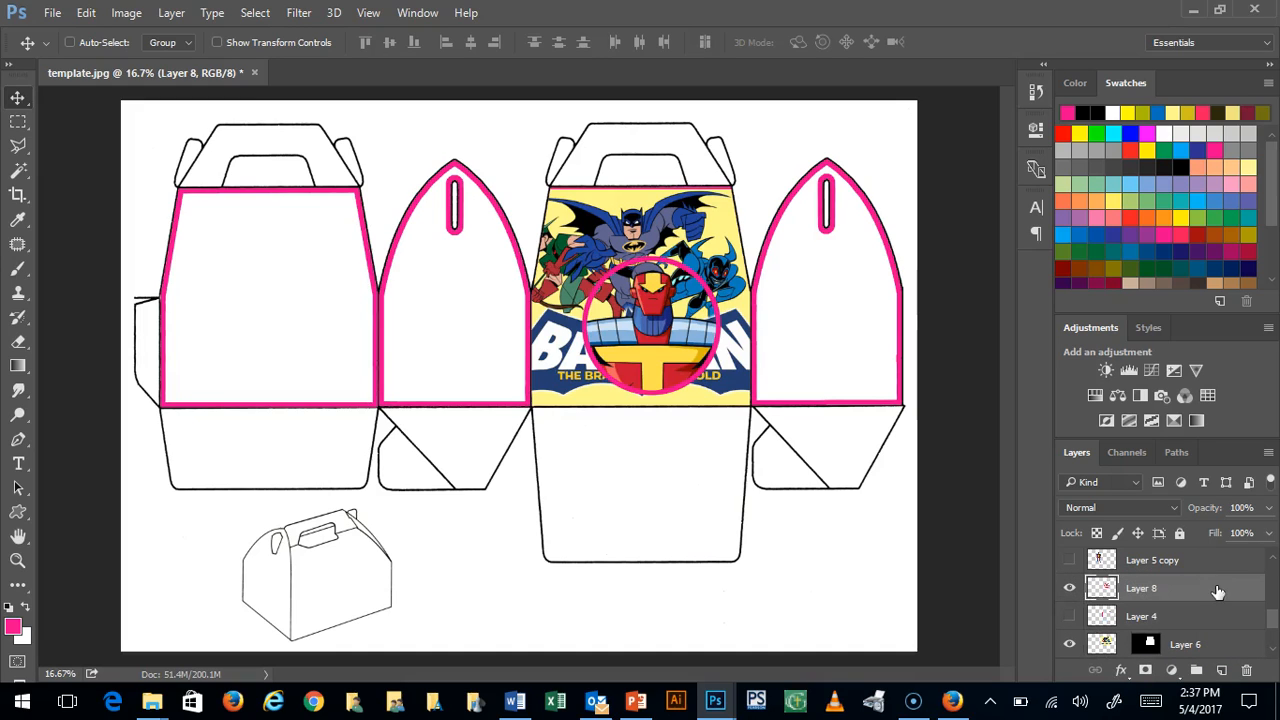
Try the circular portrait on the adjacent arched panel, and place it in the upper middle of the empty trapezoid panel
left_click_drag(653, 363, 465, 357)
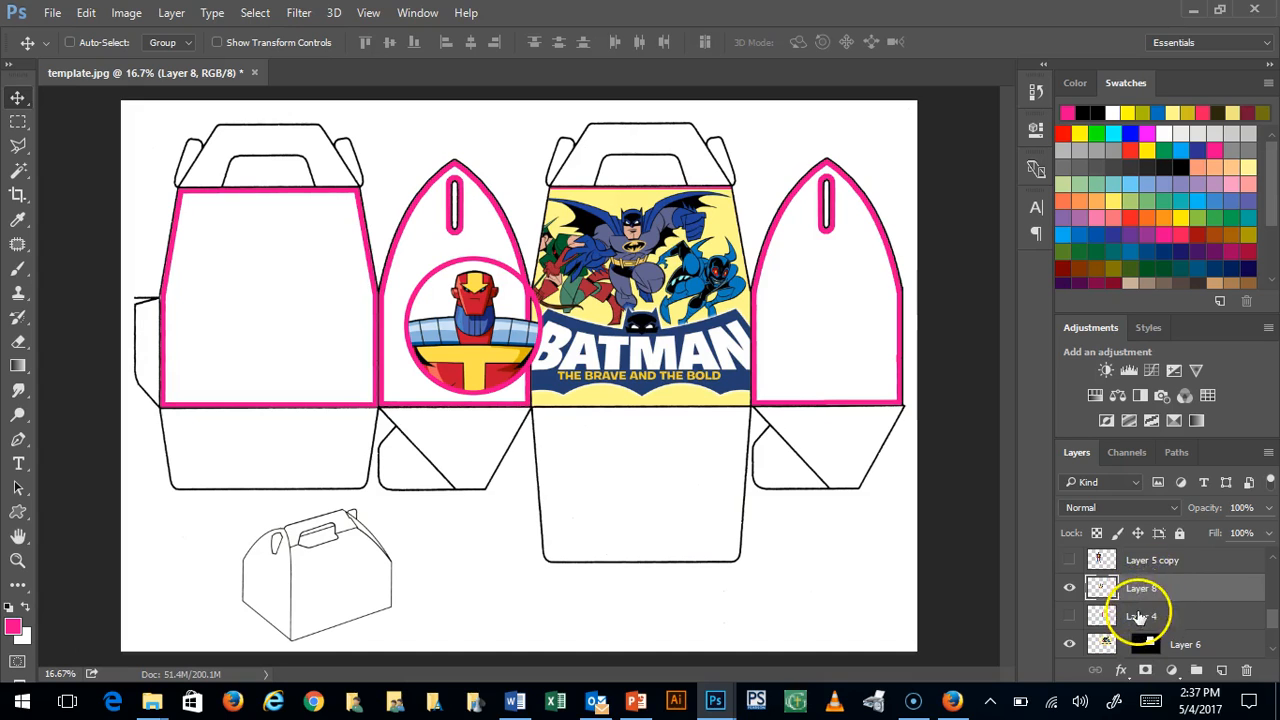
left_click_drag(495, 353, 282, 328)
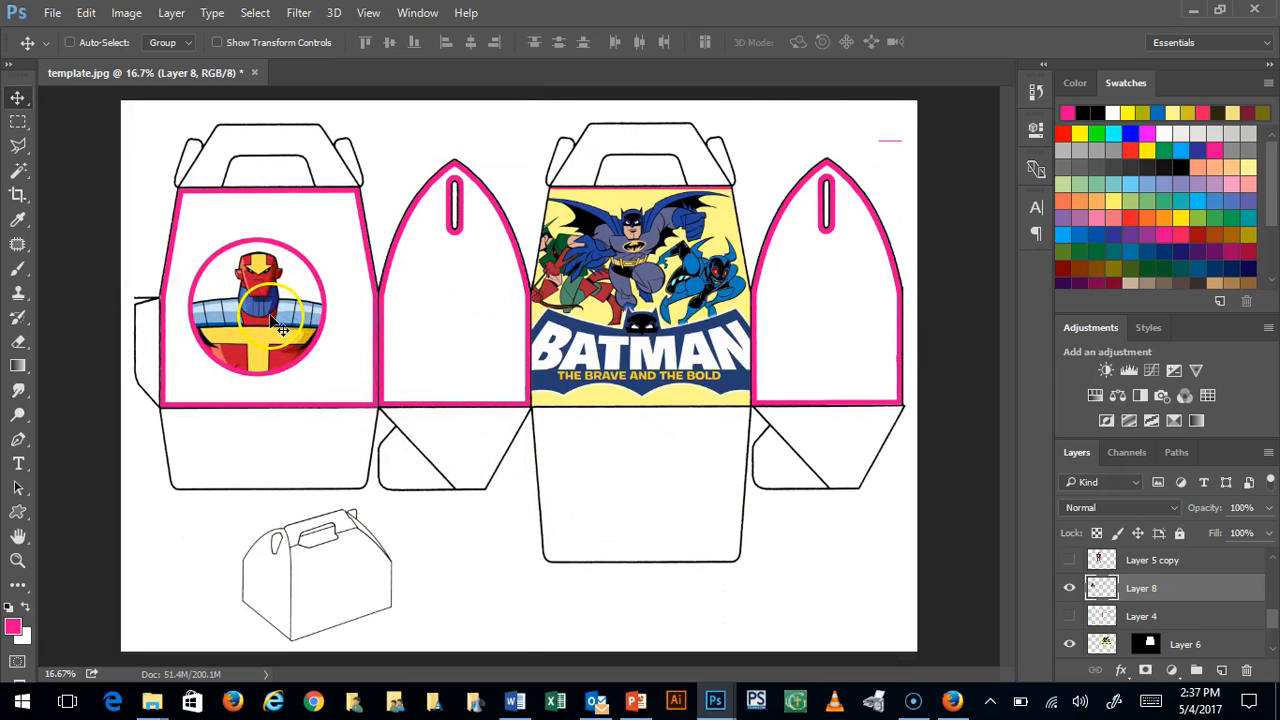
left_click_drag(281, 326, 469, 327)
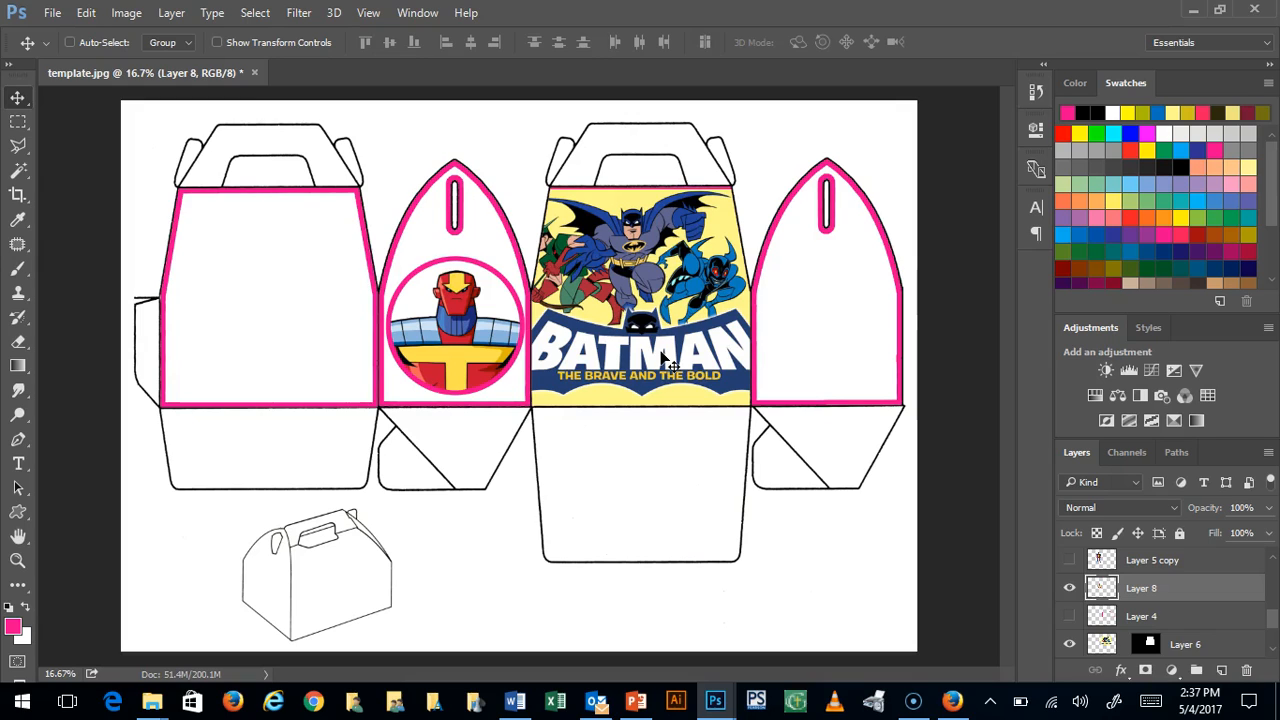
left_click(826, 213)
left_click(485, 345)
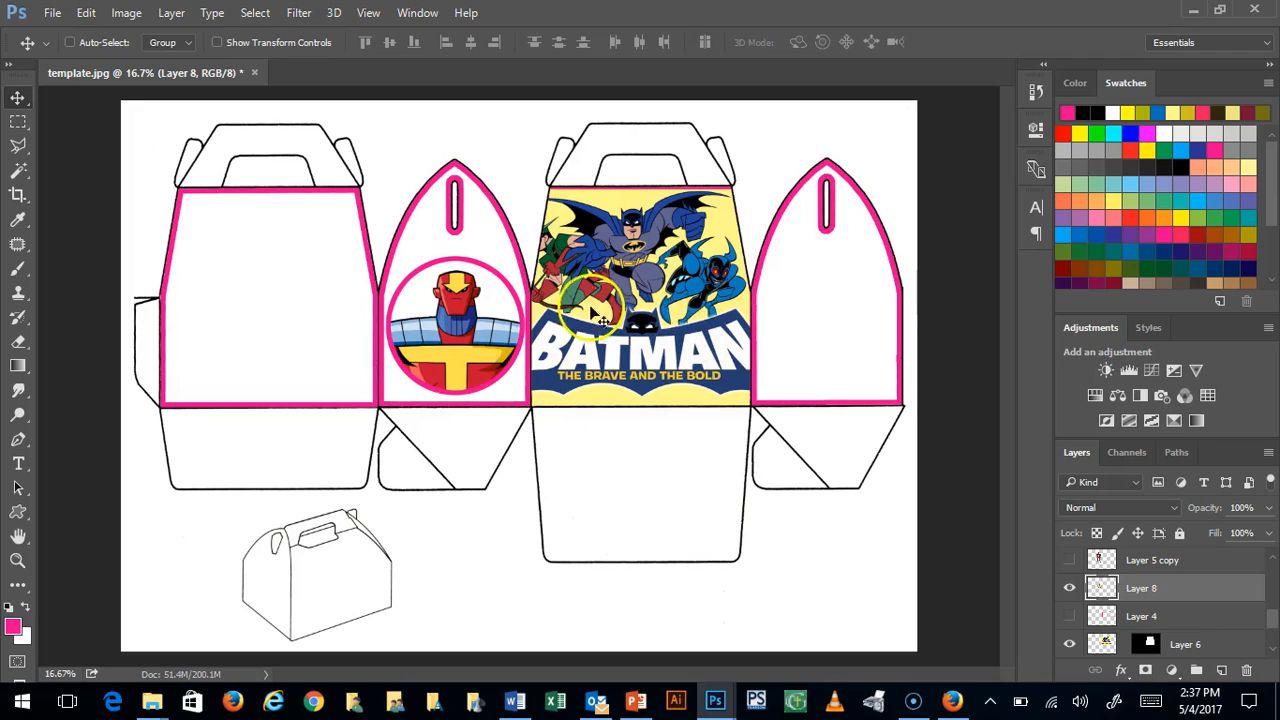
left_click_drag(447, 350, 264, 324)
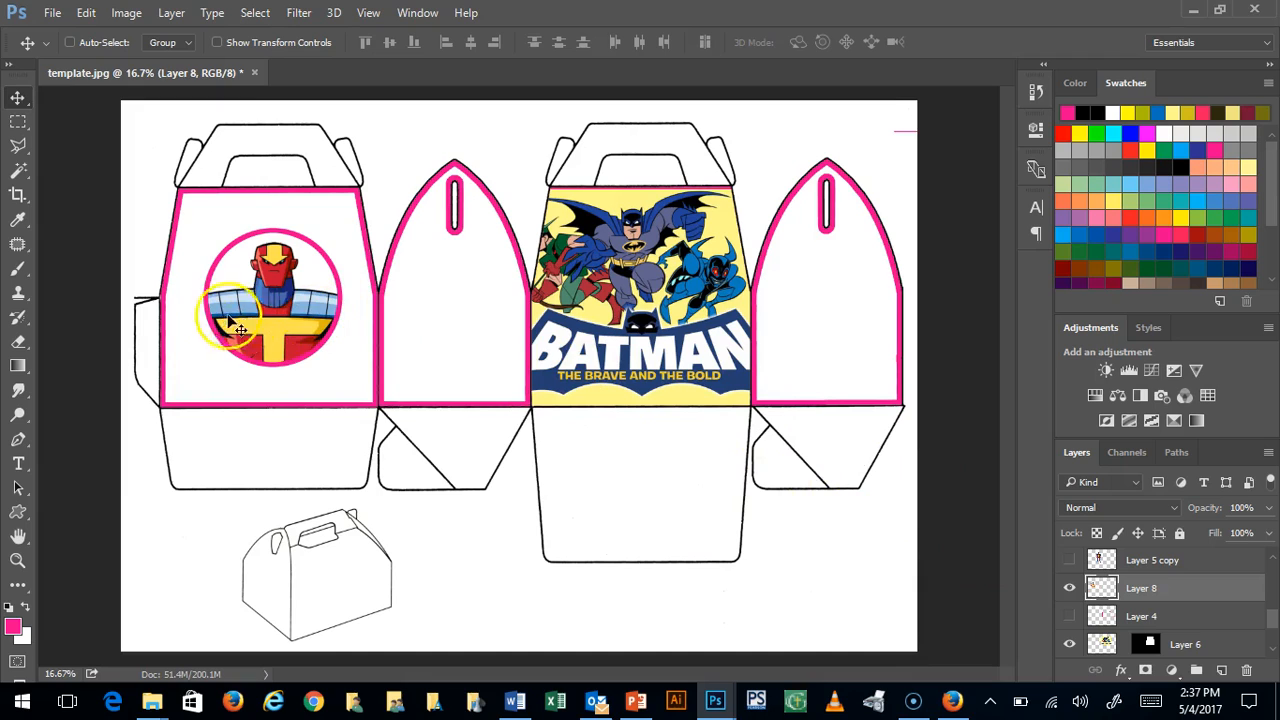
Select the Background copy layer beneath the portrait, try shifting the template line art, and undo the move
right_click(280, 329)
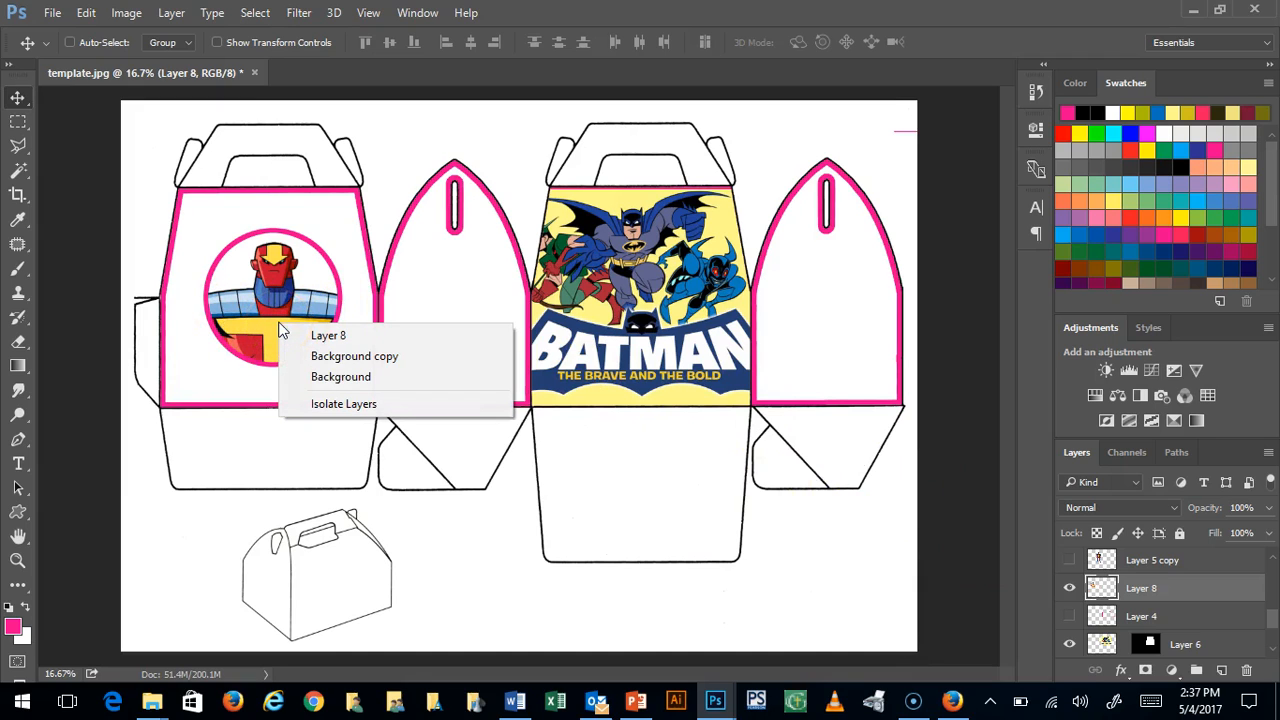
left_click(362, 357)
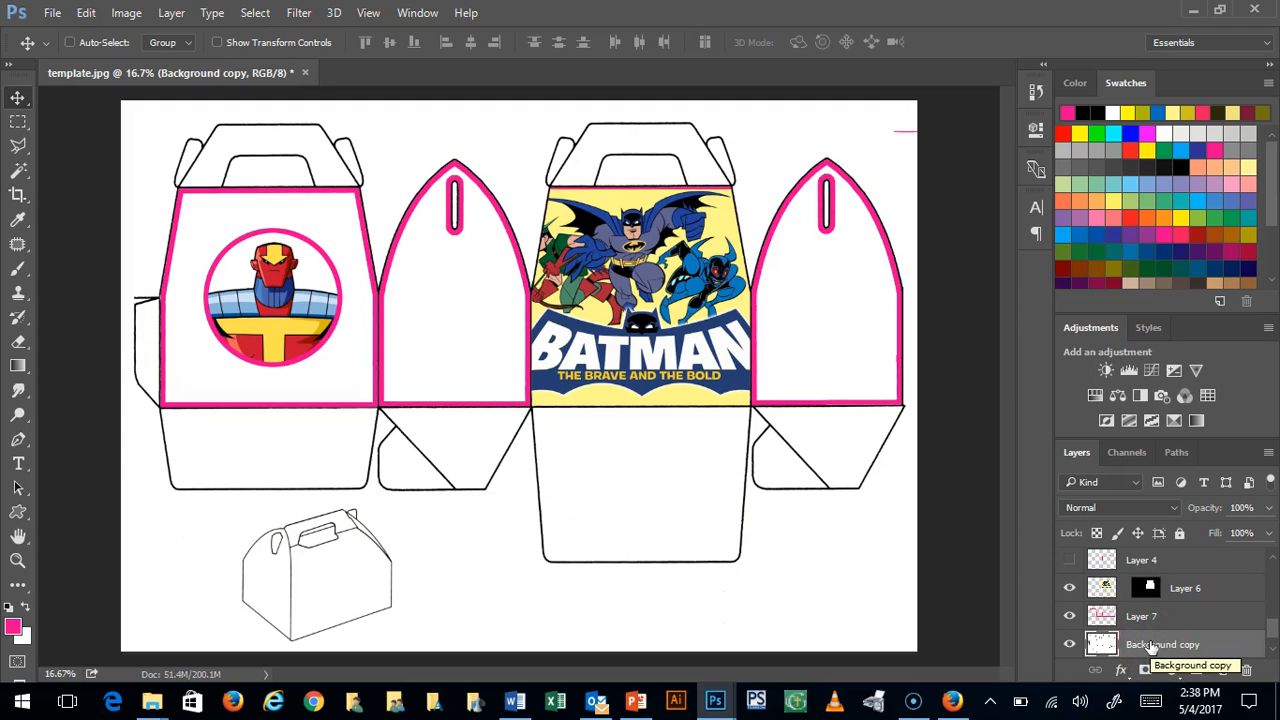
left_click_drag(648, 302, 686, 328)
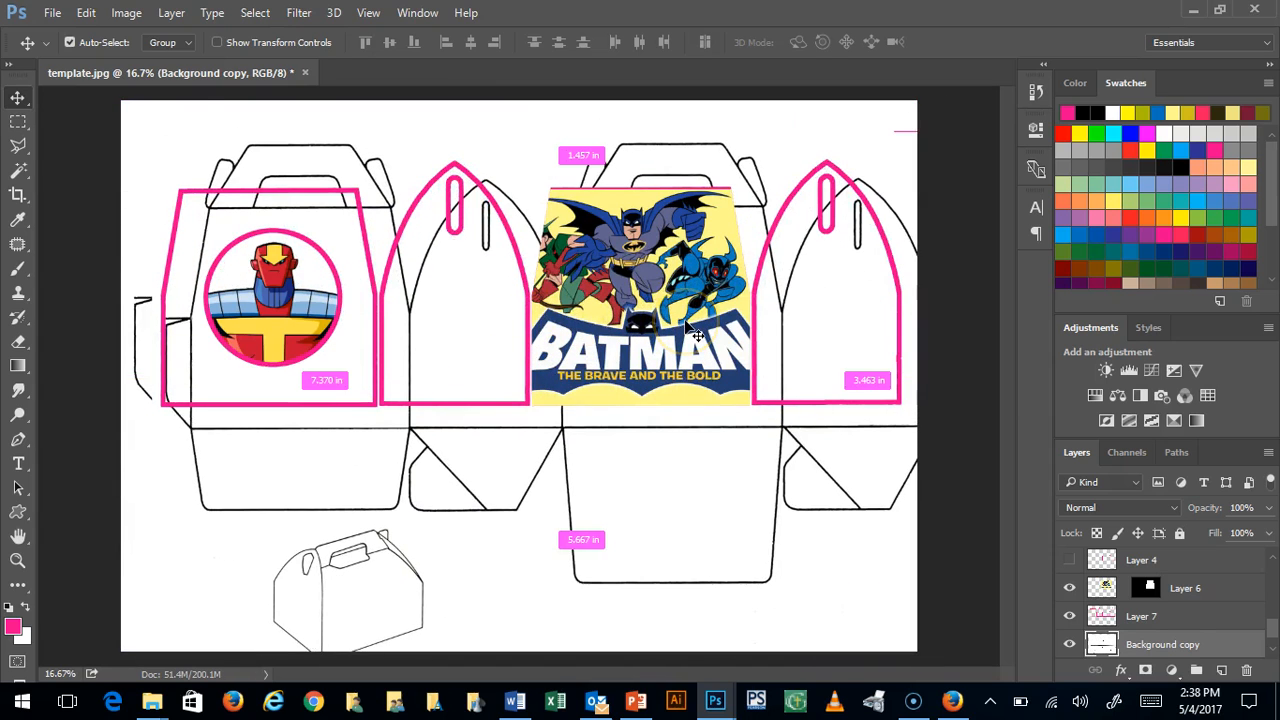
key("ctrl+z")
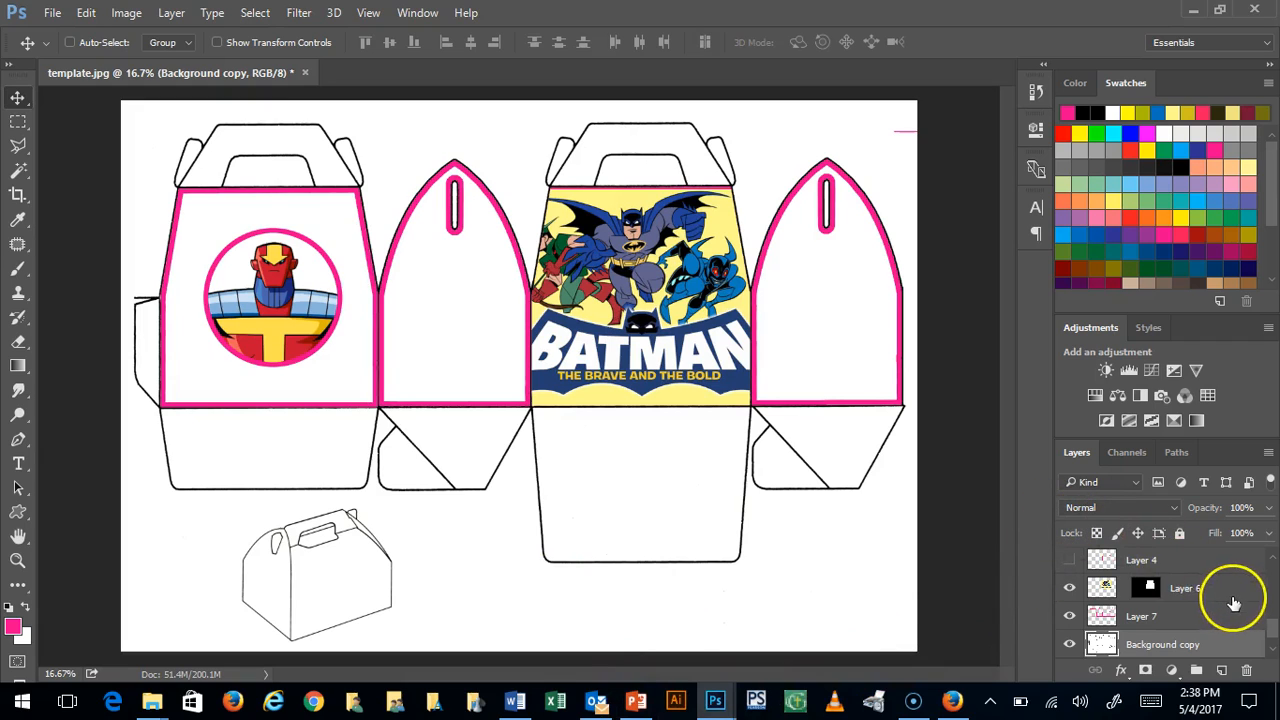
Show Layer 5 copy and move its full-body character down over the small box sketch, clear of the arched panel
scroll(1222, 600, "up", 3)
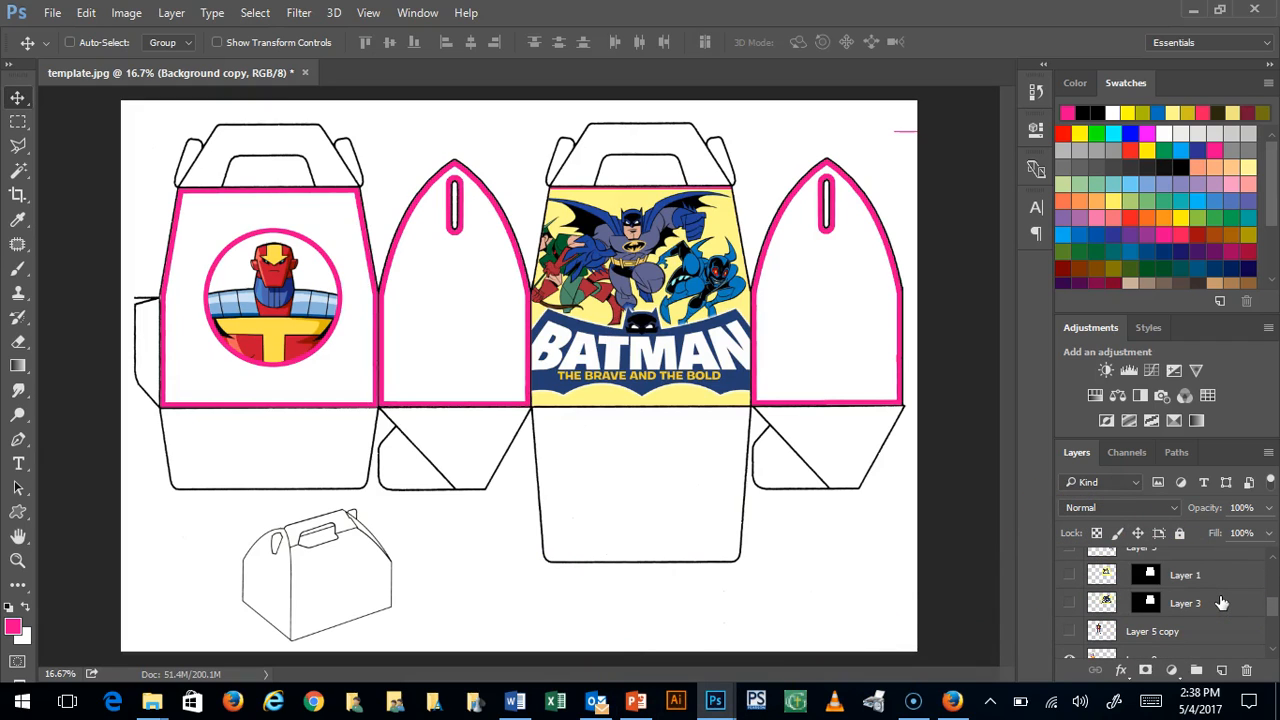
left_click(1070, 631)
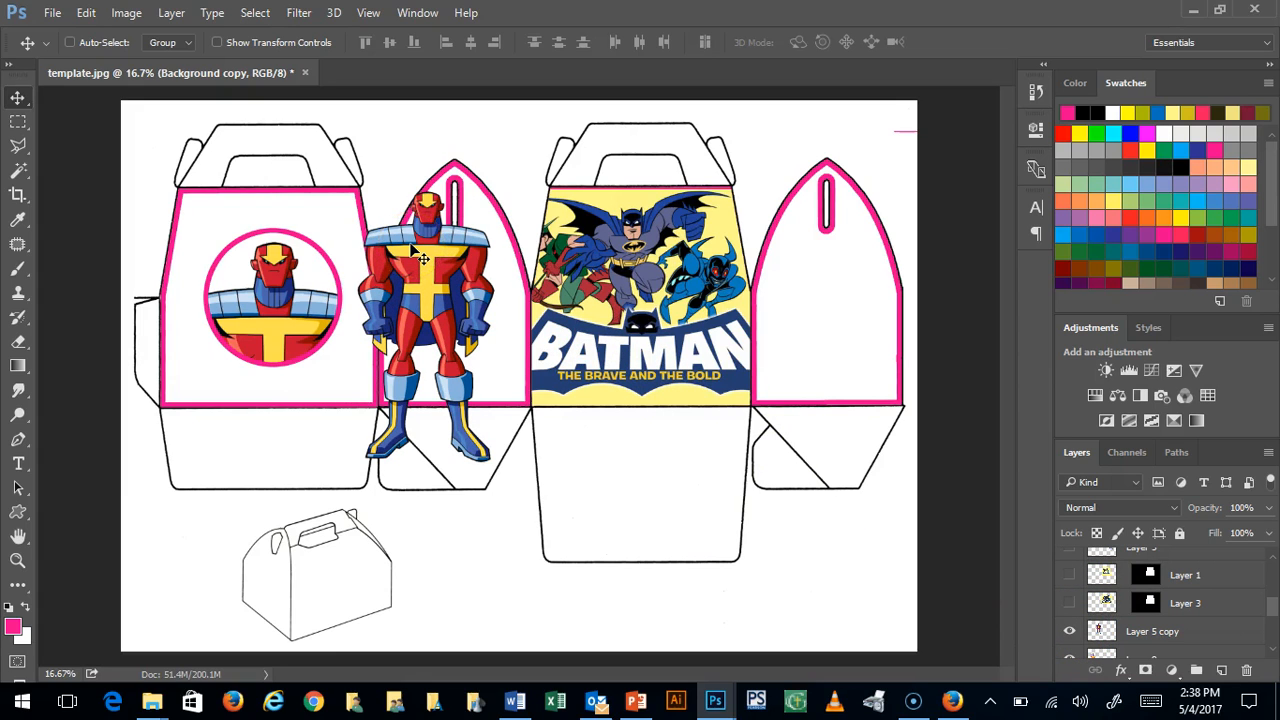
right_click(428, 254)
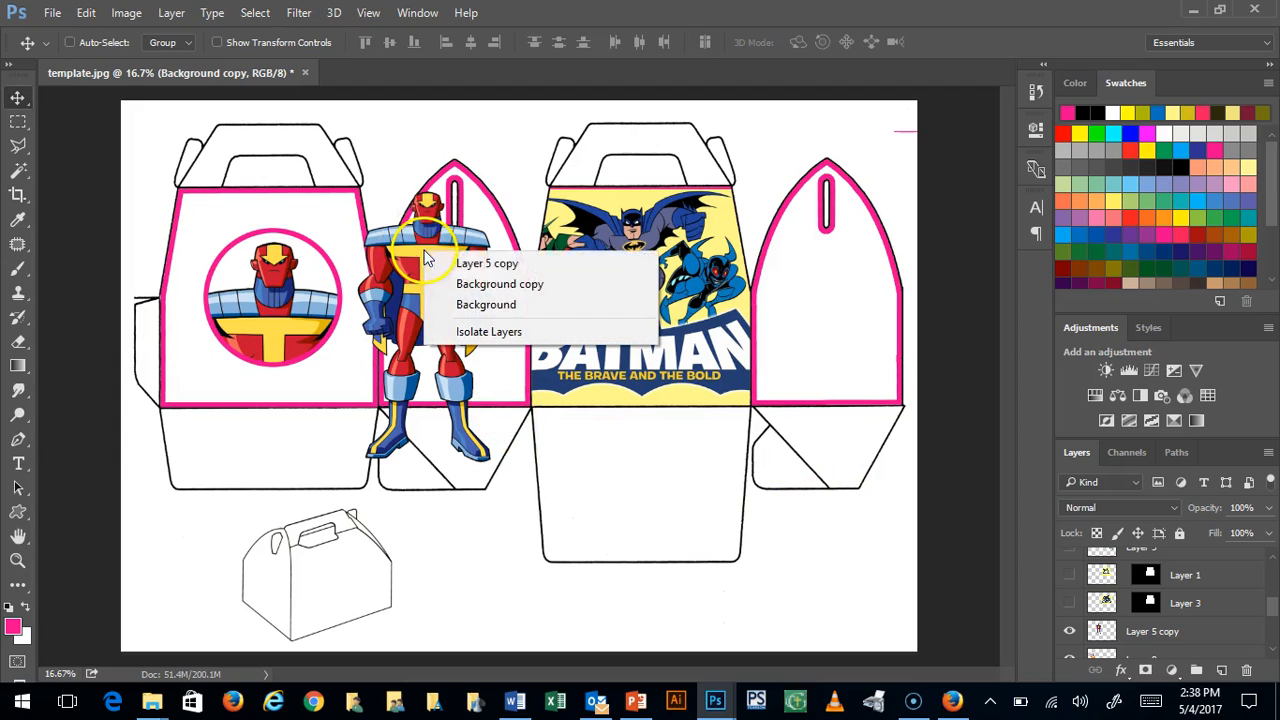
left_click(460, 265)
left_click_drag(460, 270, 315, 445)
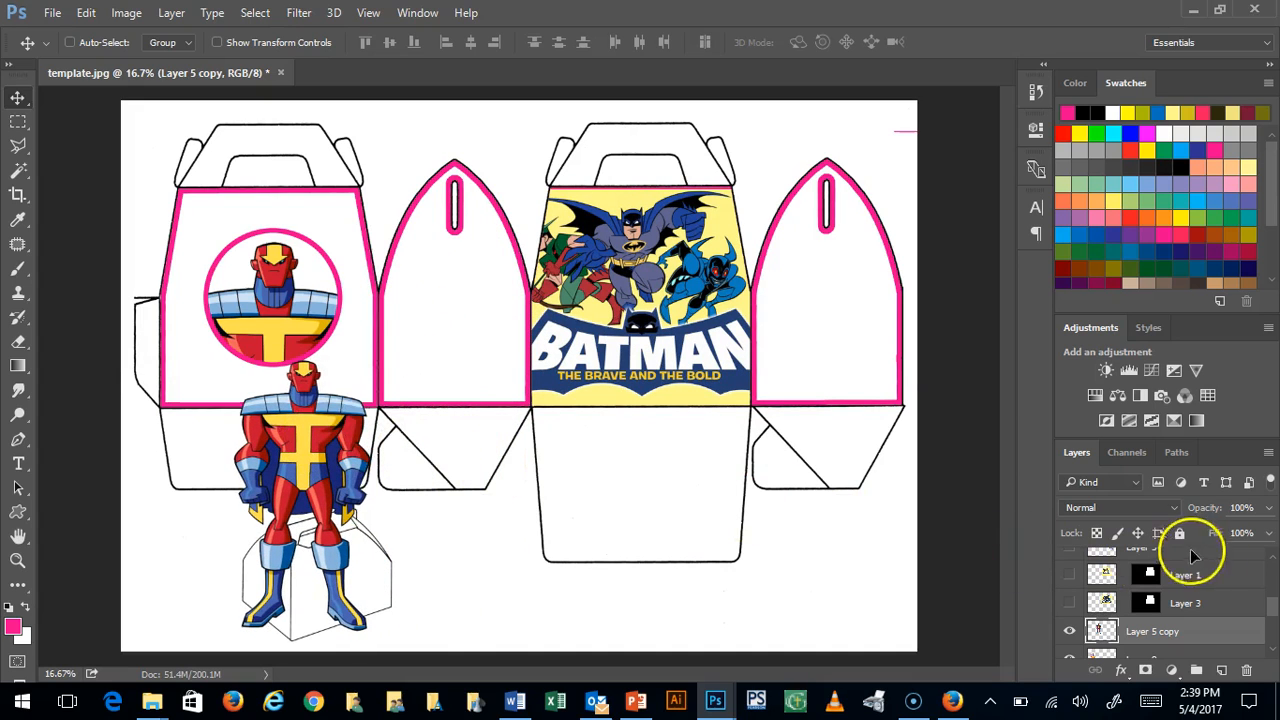
Make Background copy active and select the interiors of the empty trapezoid panel and both arched panels with the Magic Wand
left_click_drag(1277, 616, 1276, 662)
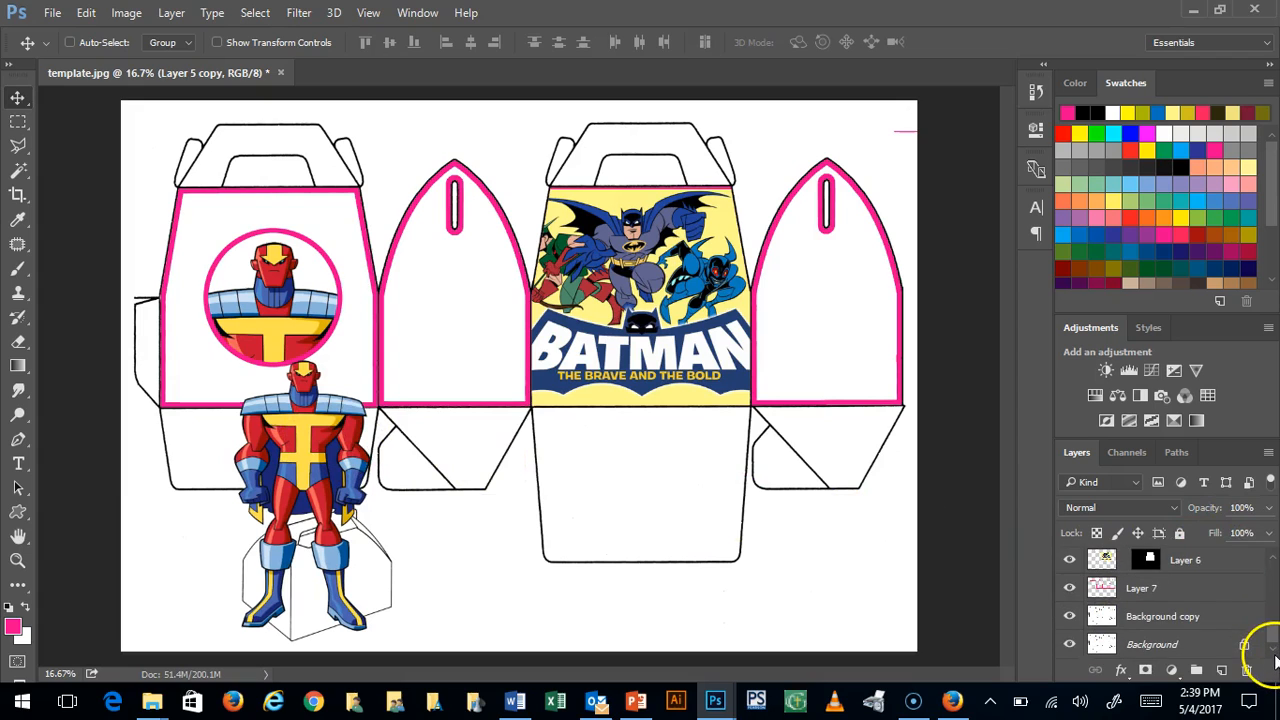
left_click(1210, 614)
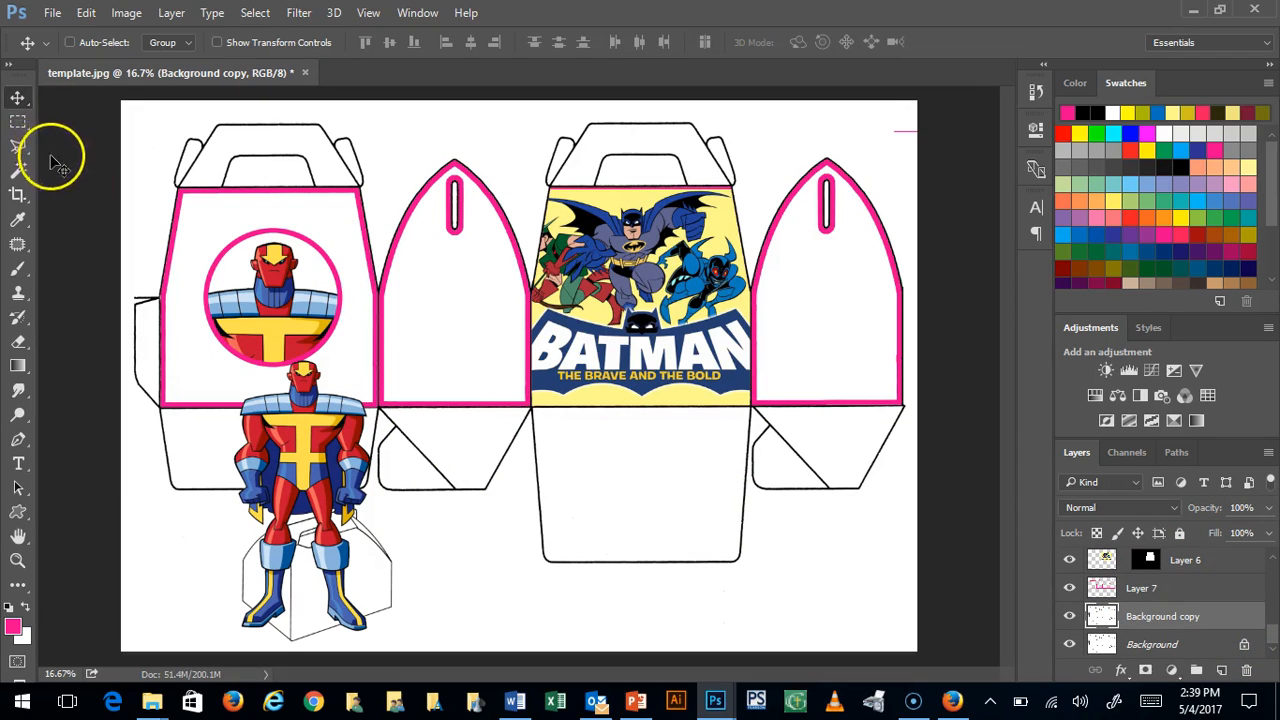
left_click(18, 172)
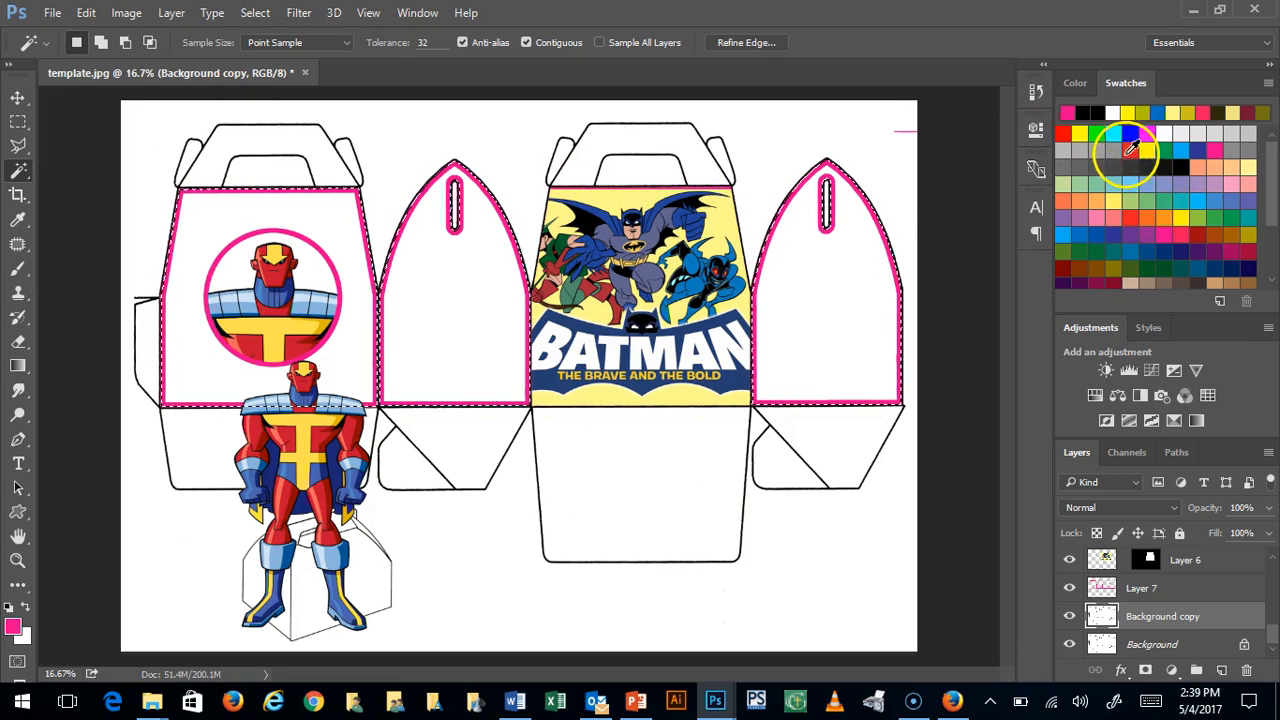
Fill the selected panels on a new layer with a vertical linear red-to-white gradient, and clear the selection
left_click(1092, 138)
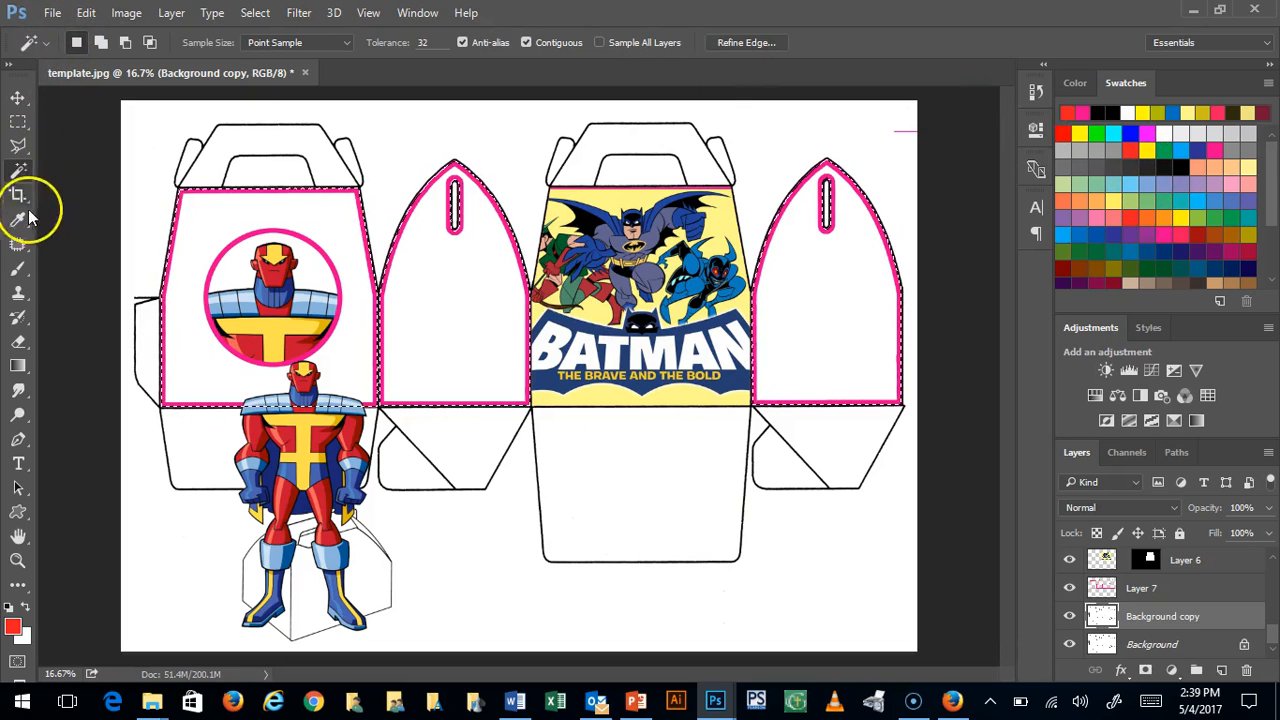
left_click(19, 366)
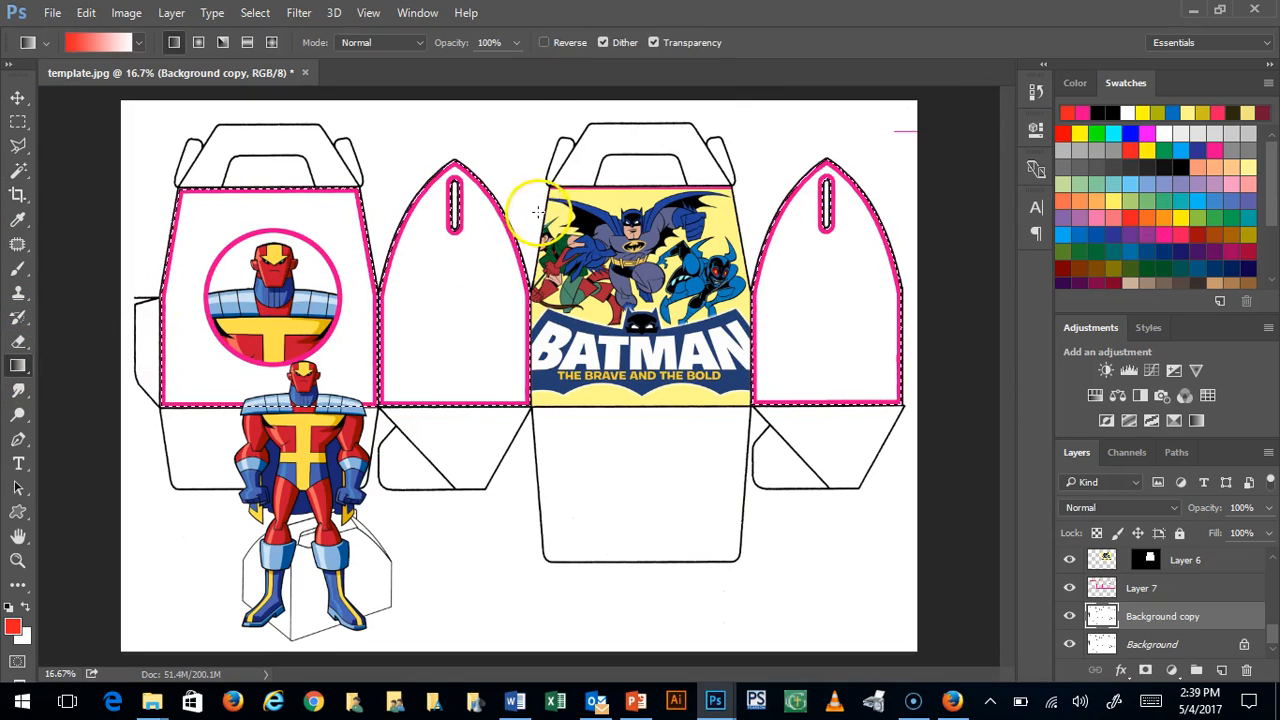
left_click(1222, 670)
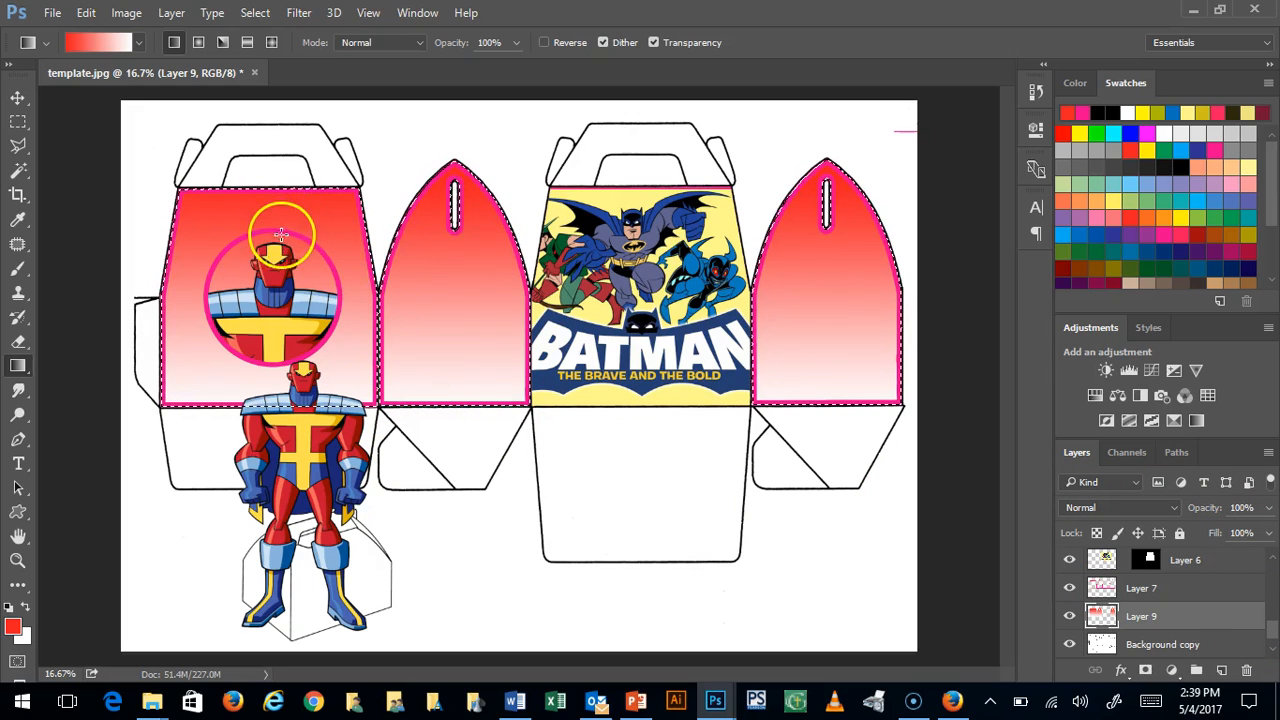
key("ctrl+d")
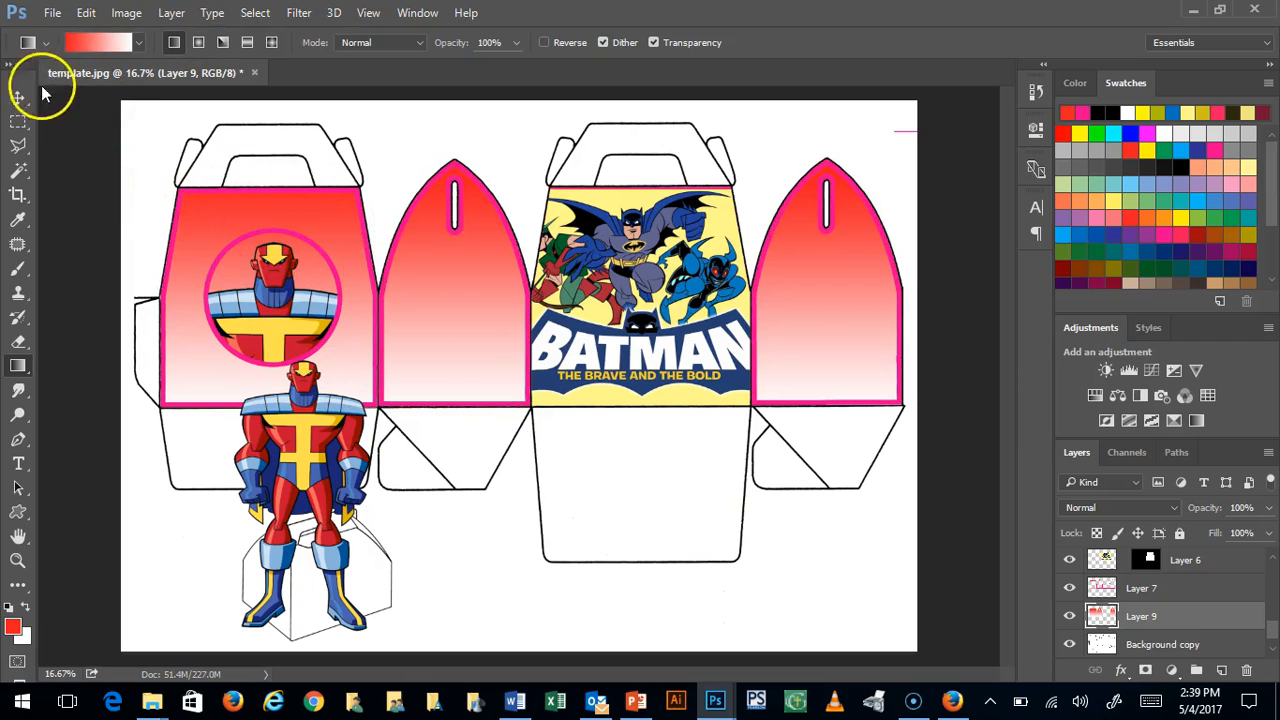
Move the full-body character on Layer 5 copy onto the arched panel beside the Batman artwork, with the head overlapping the slot's lower end
left_click(17, 97)
right_click(304, 432)
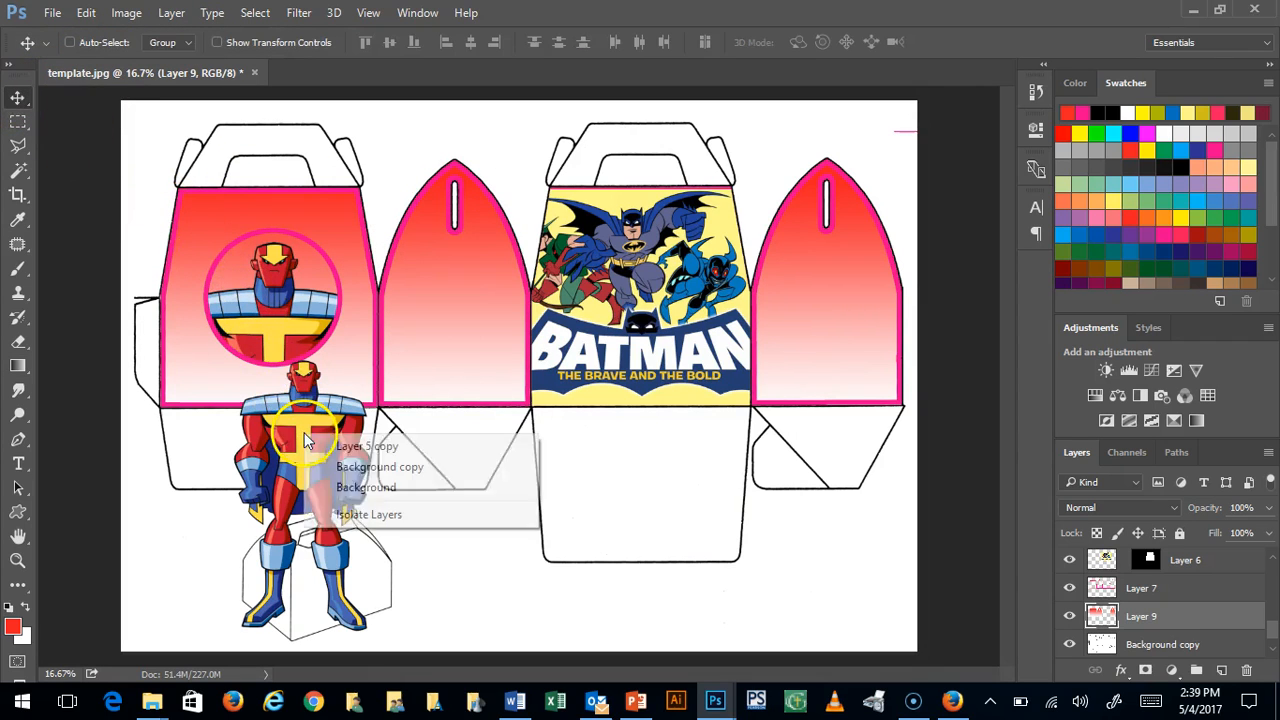
left_click(364, 447)
left_click_drag(313, 432, 463, 265)
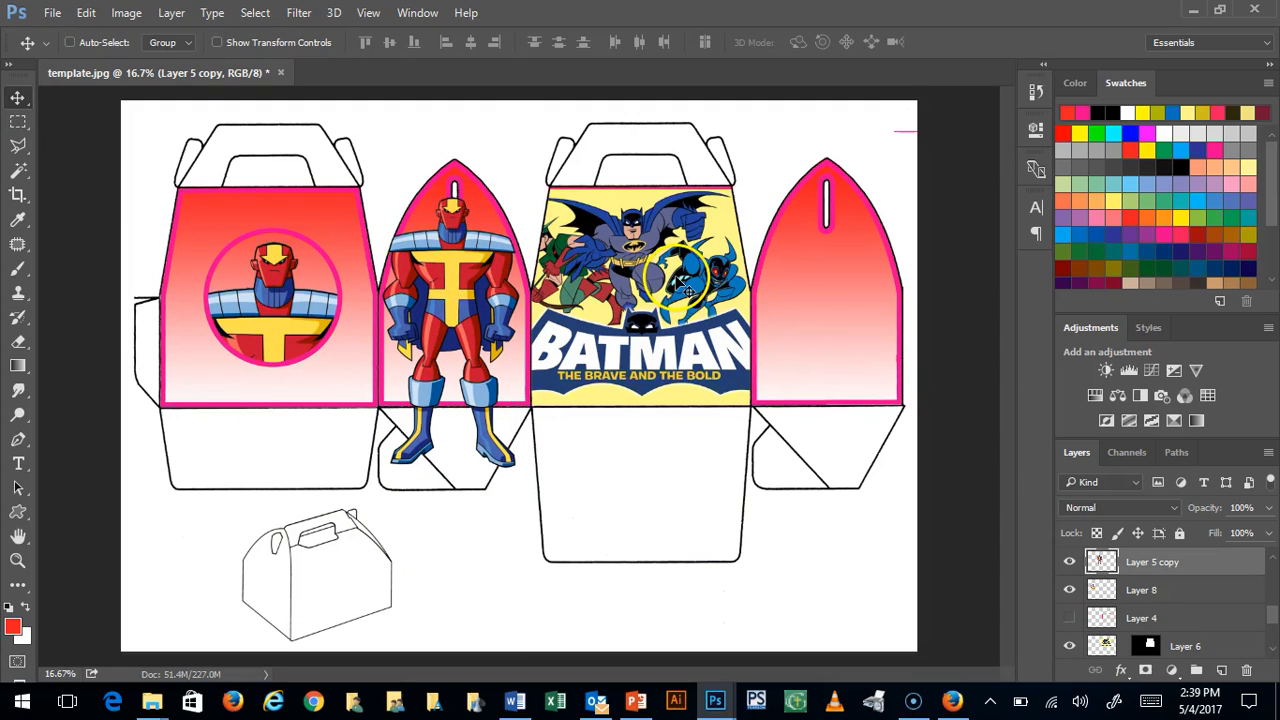
key("ctrl+plus")
key("ctrl+plus")
key("ctrl+plus")
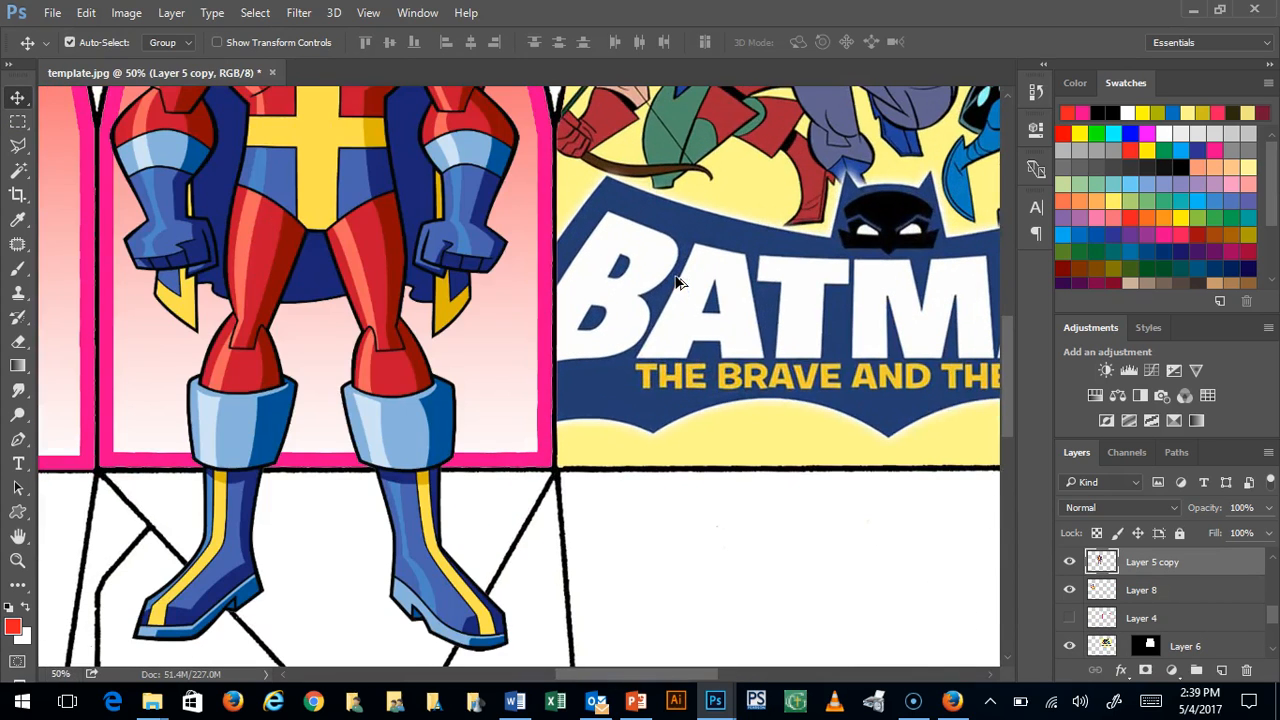
left_click_drag(1006, 350, 1022, 287)
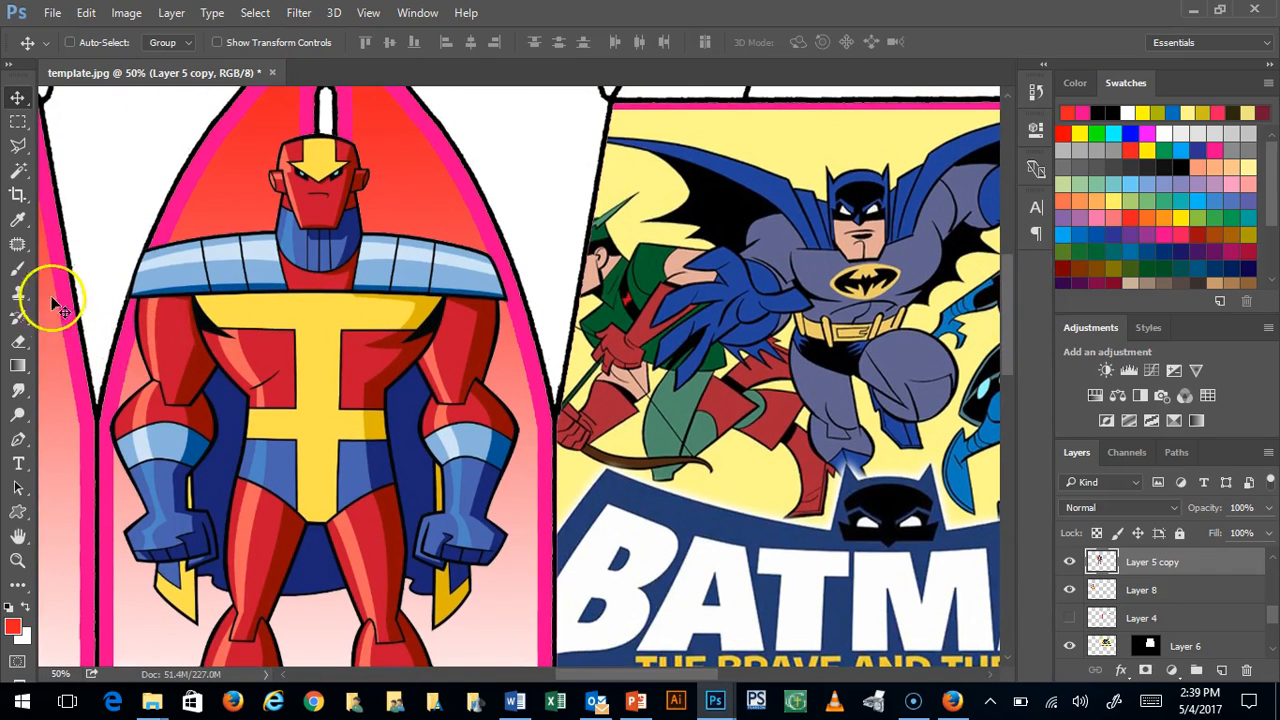
left_click_drag(257, 290, 265, 335)
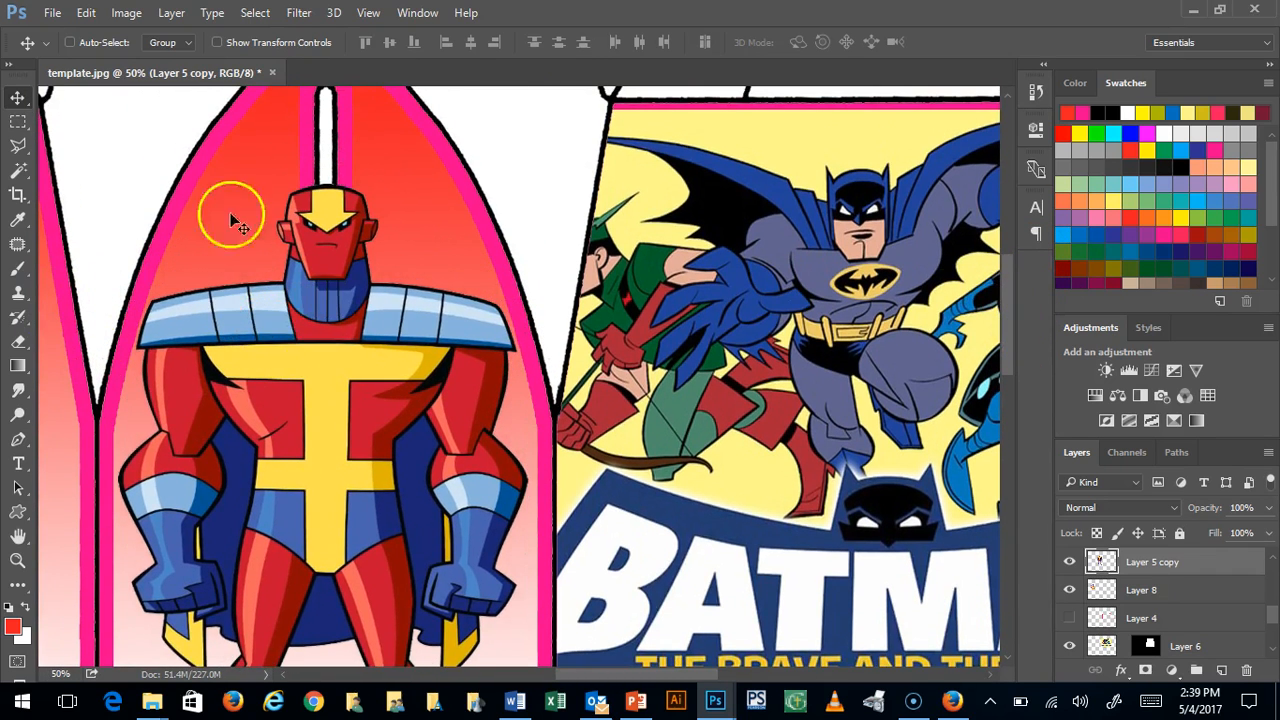
Scale the full-body character down to about 58.5% and center it in the arched panel just below the slot
left_click(86, 12)
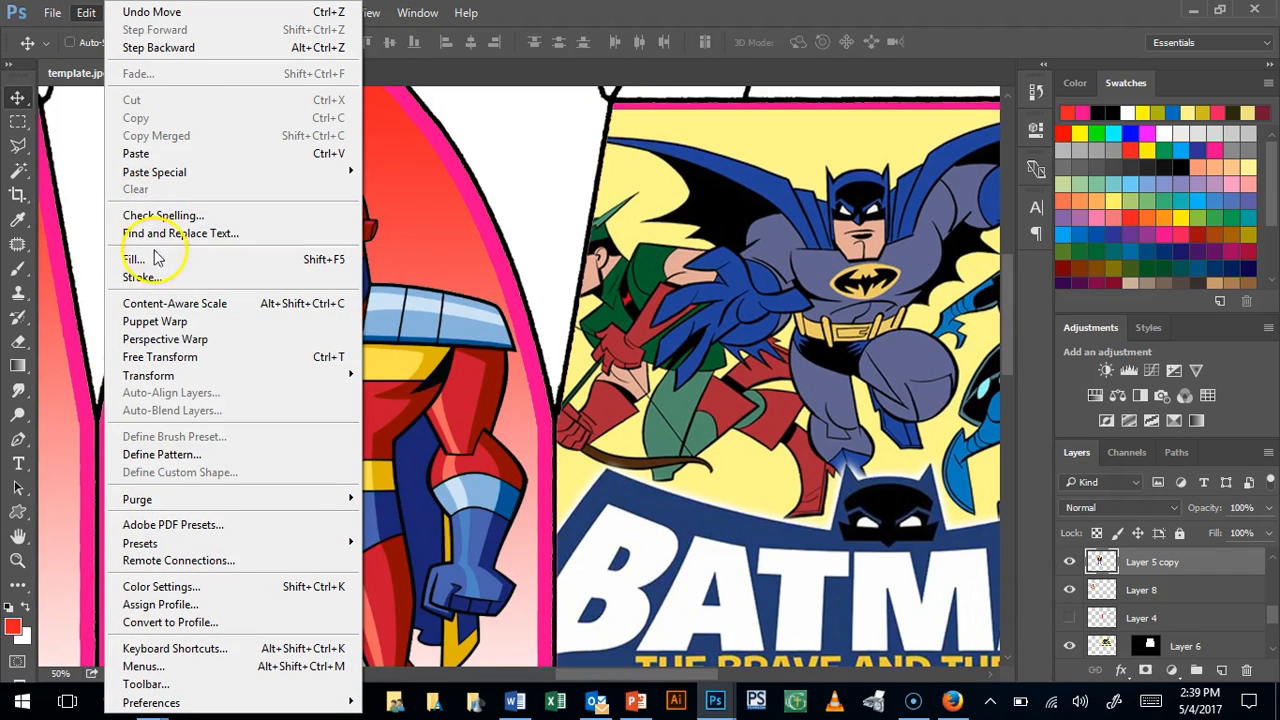
mouse_move(153, 379)
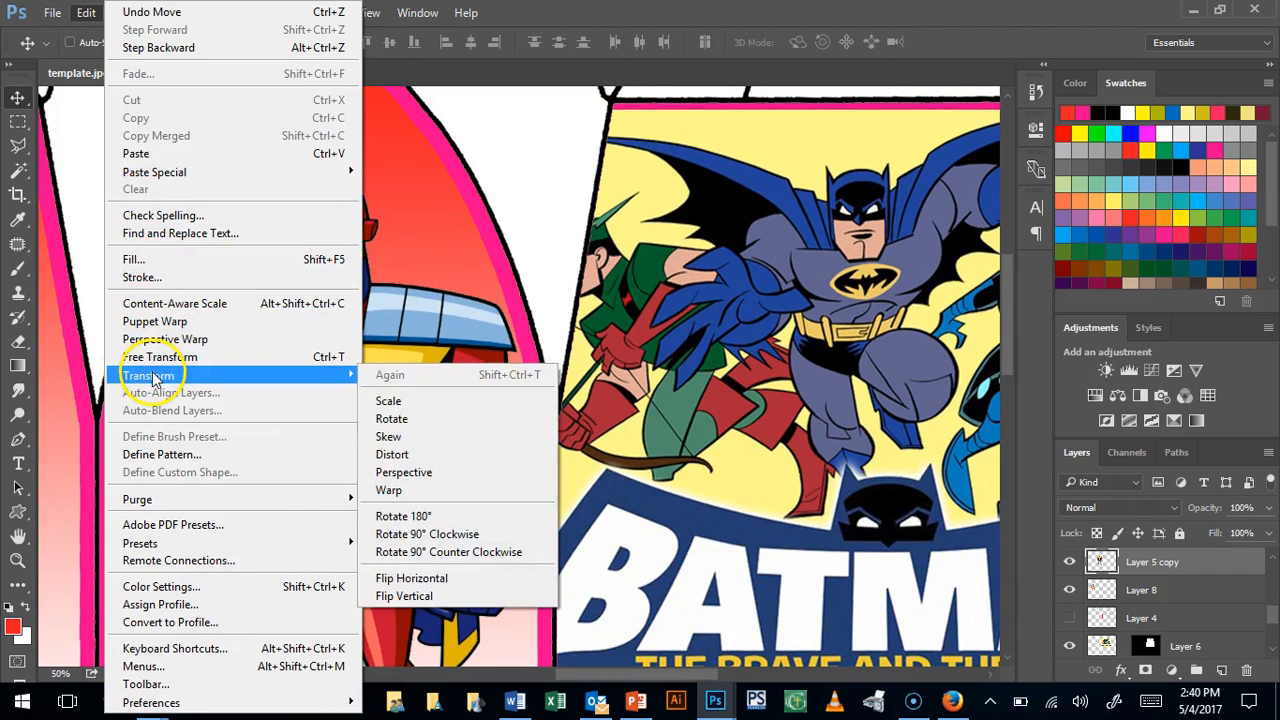
left_click(404, 400)
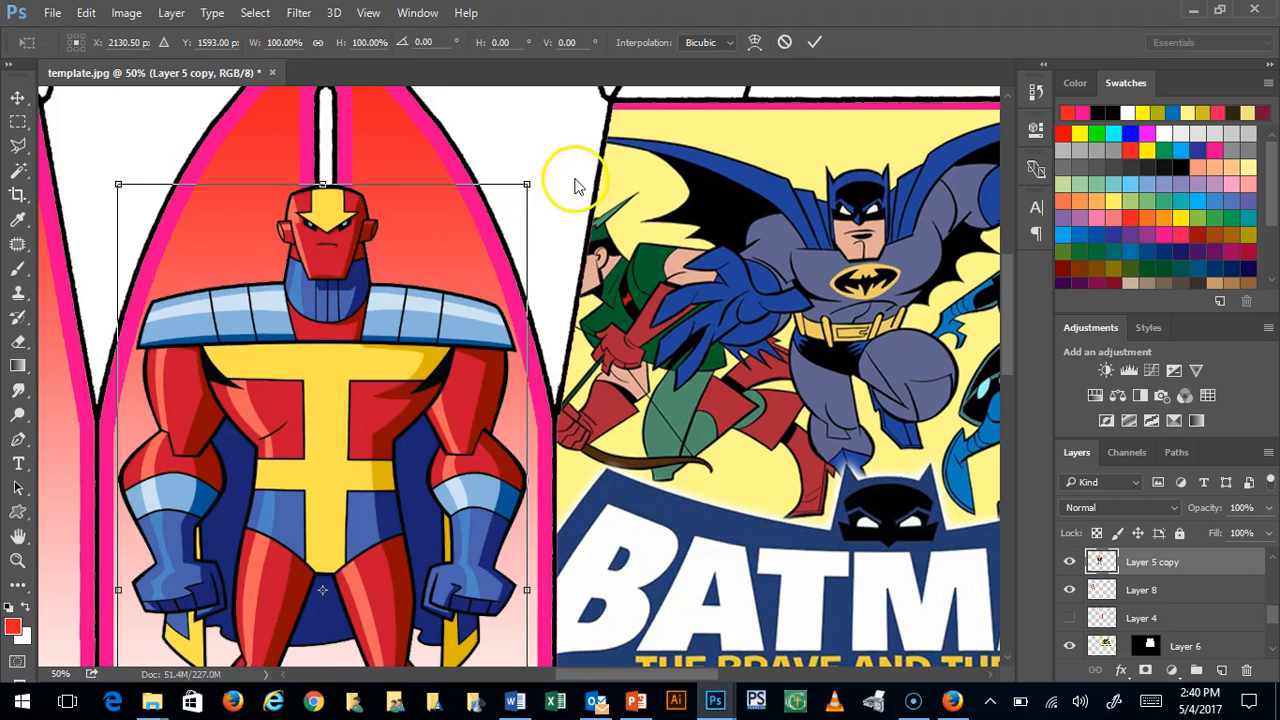
left_click_drag(532, 183, 372, 486)
left_click_drag(272, 548, 398, 299)
left_click_drag(501, 236, 485, 266)
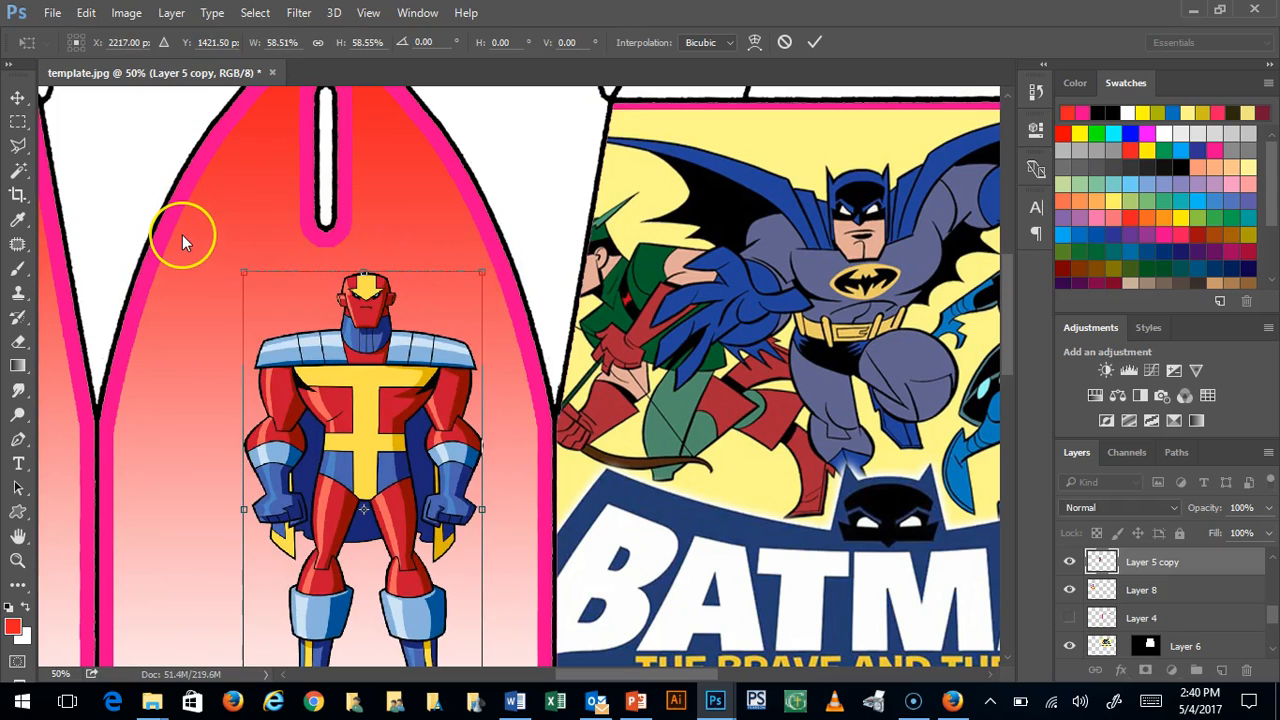
left_click(431, 294)
key("Return")
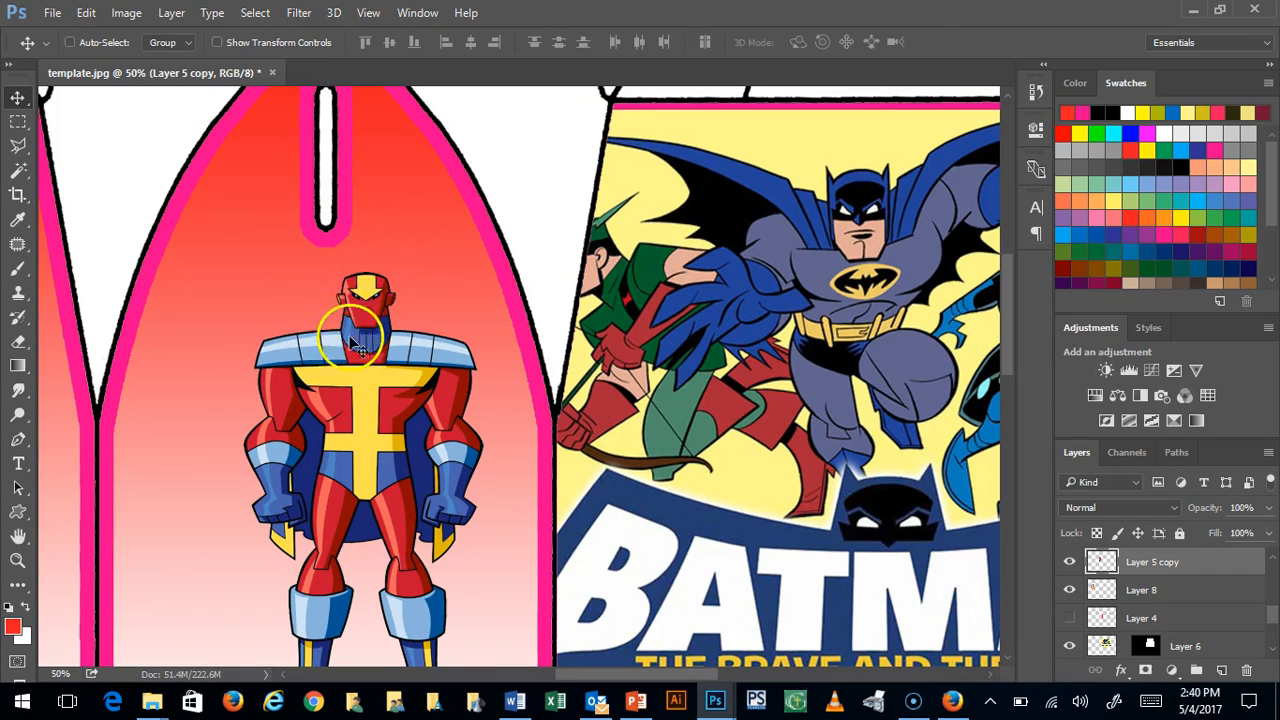
left_click_drag(368, 318, 326, 297)
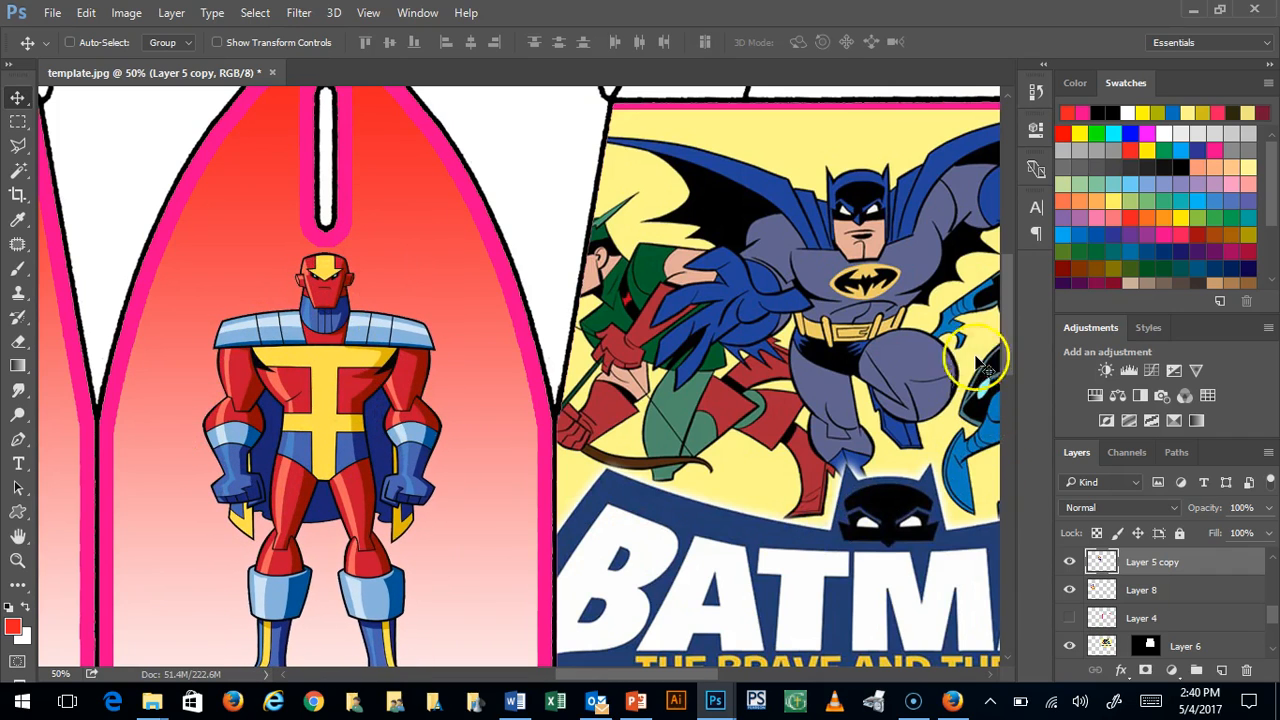
Add an outer glow to the full-body character on Layer 5 copy and change the glow color to bright yellow
scroll(1017, 336, "down", 3)
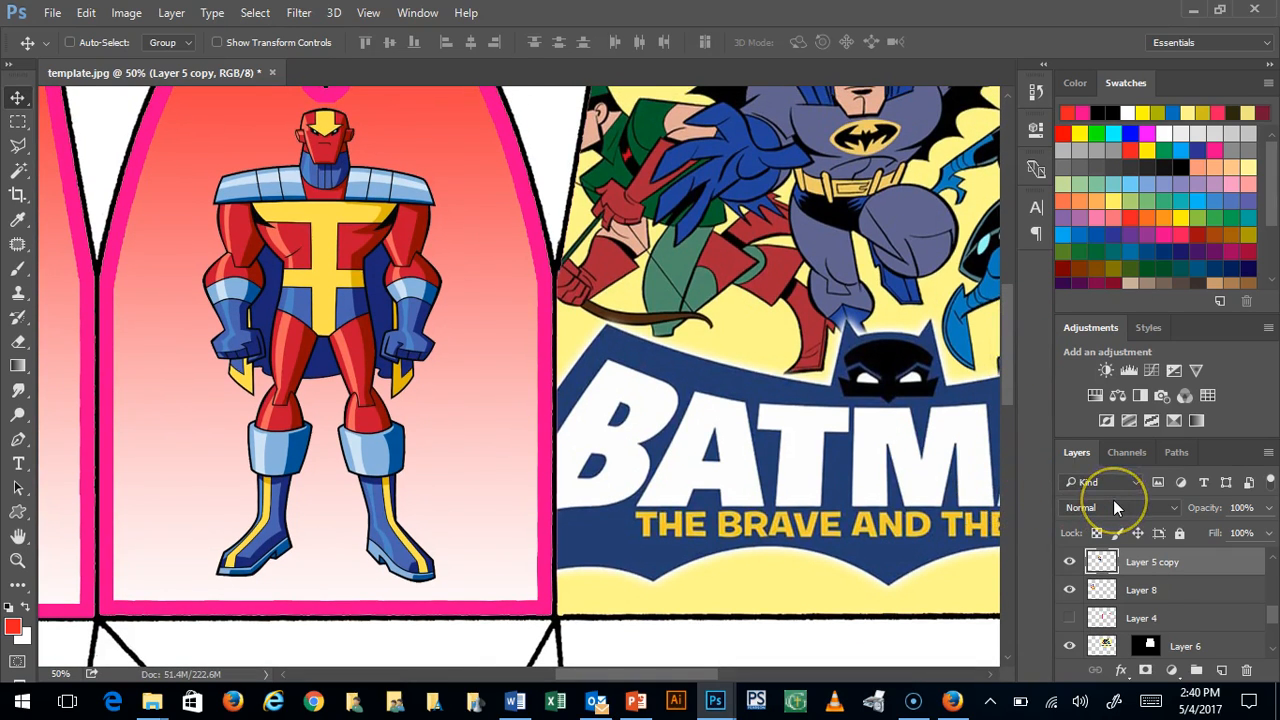
double_click(1232, 562)
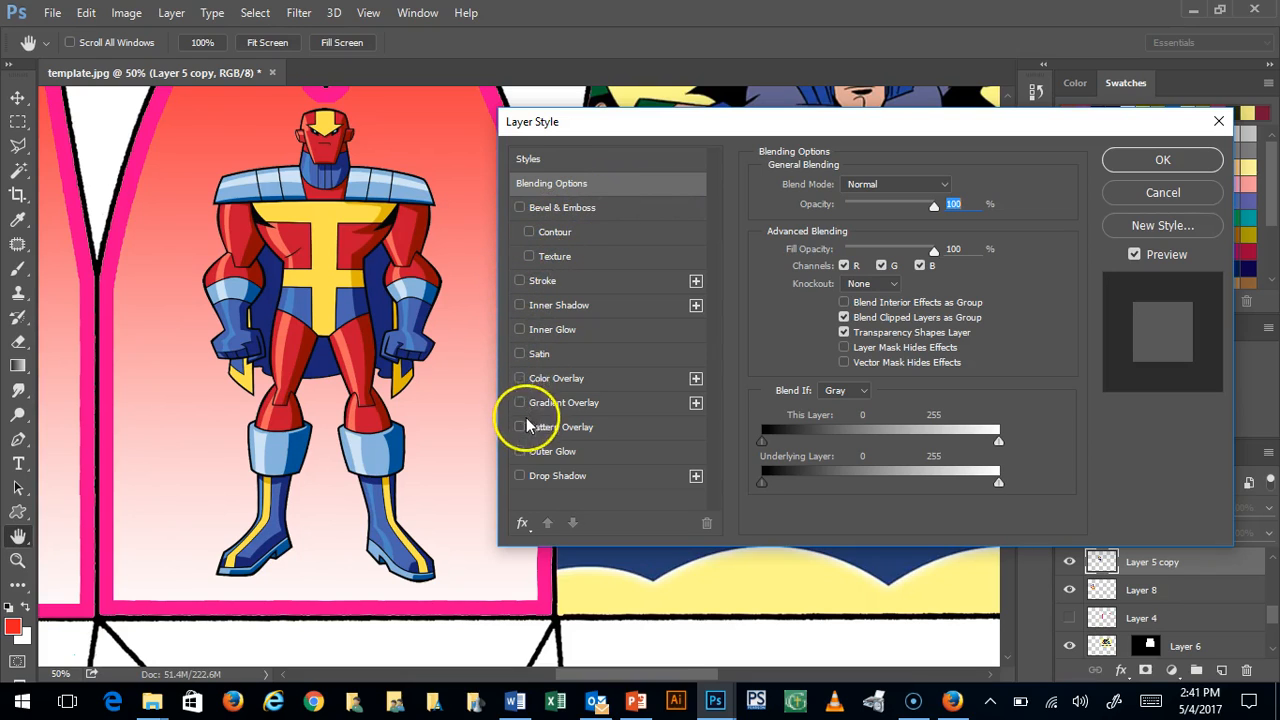
left_click(520, 451)
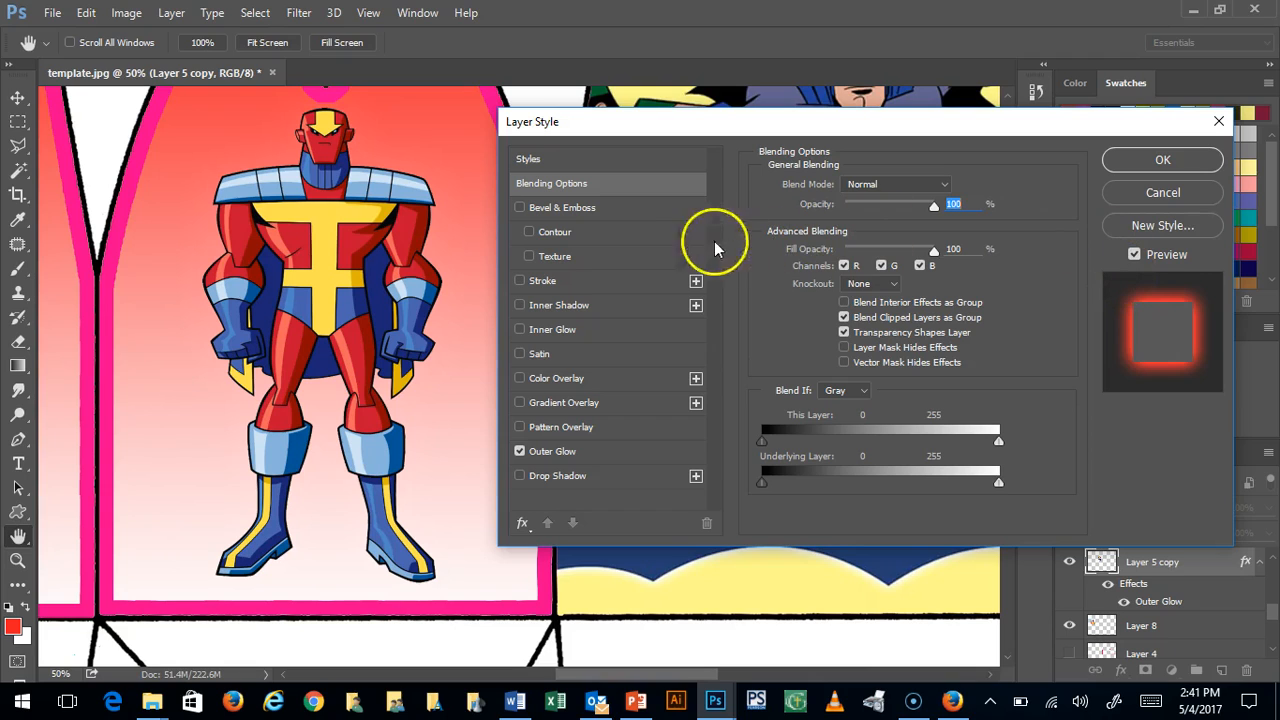
left_click(603, 452)
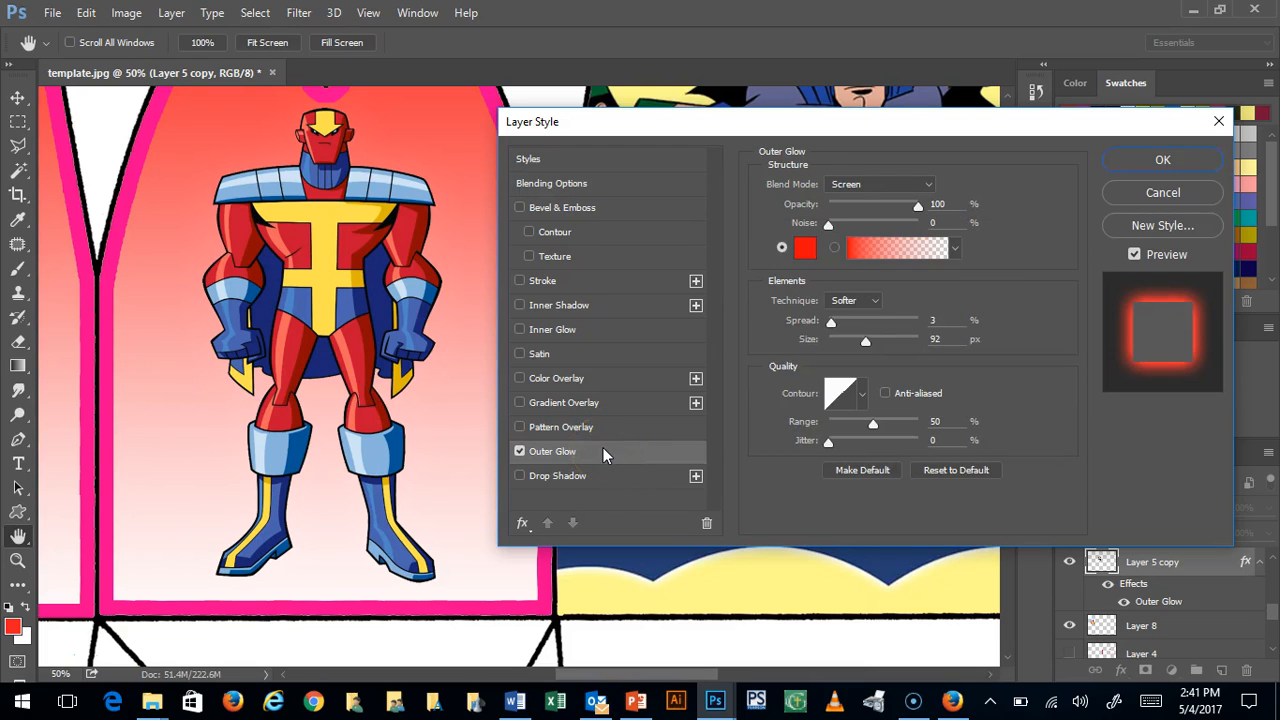
left_click(805, 250)
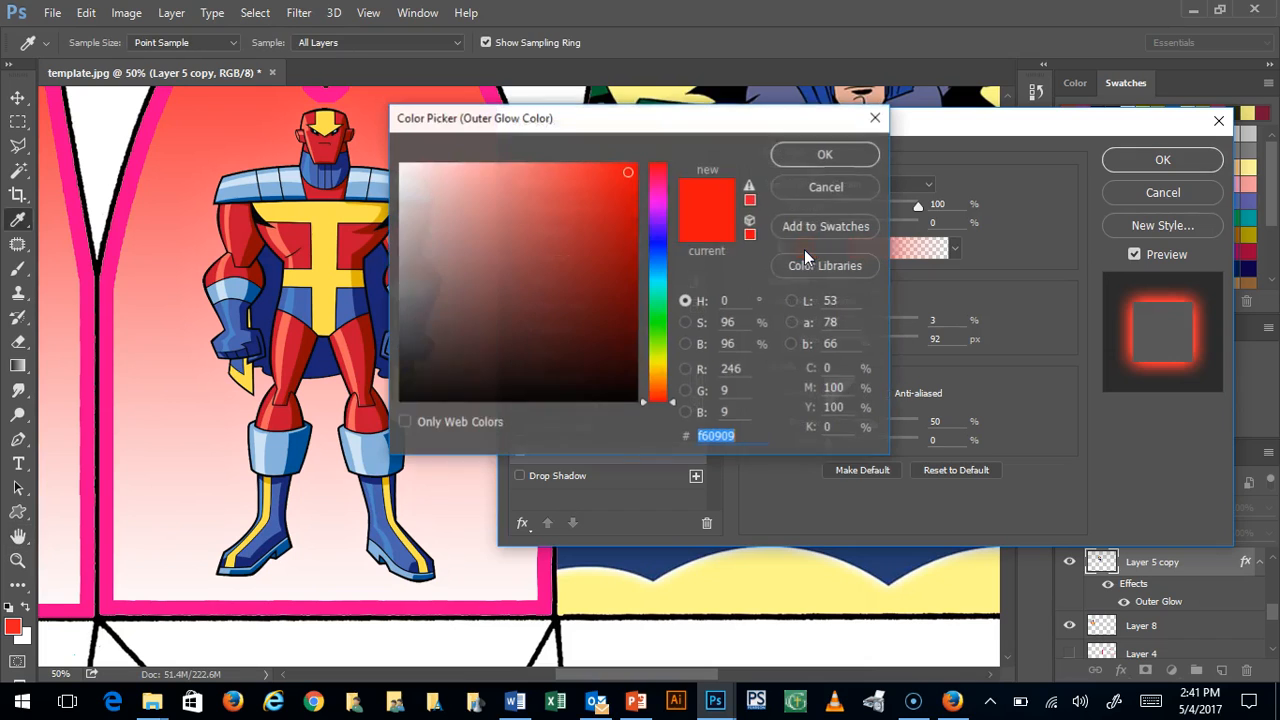
left_click(400, 163)
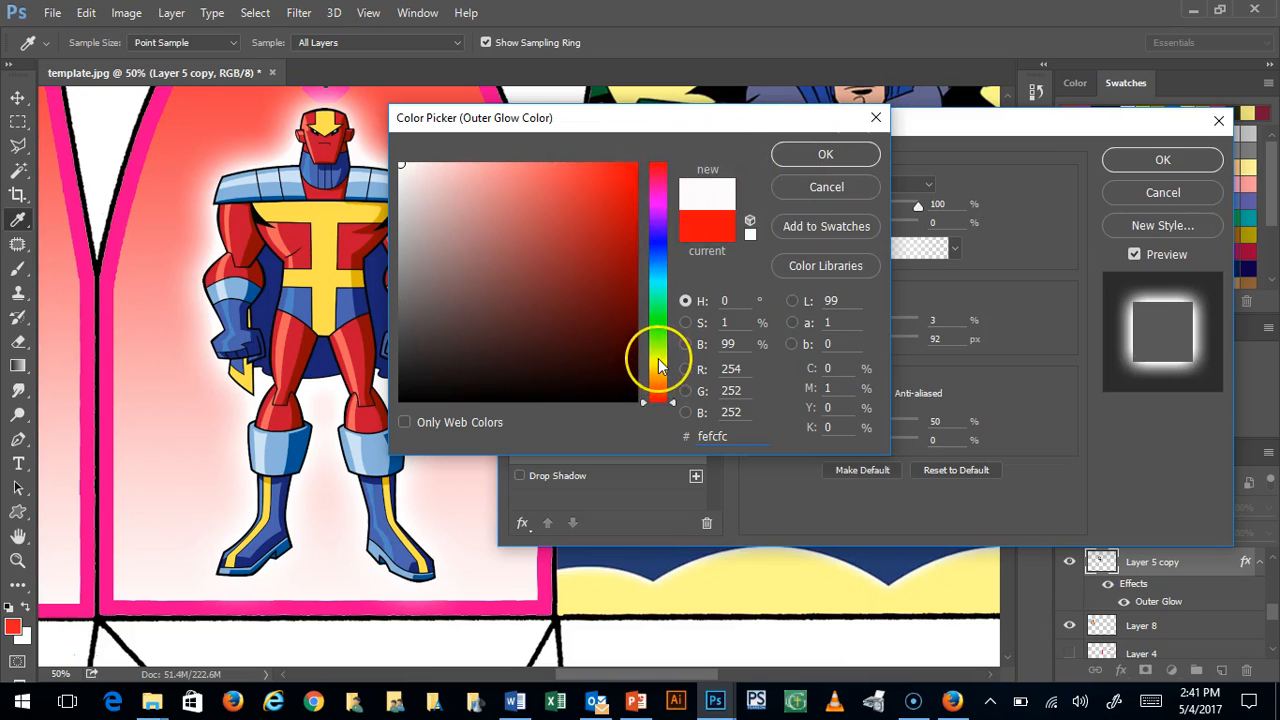
left_click(658, 358)
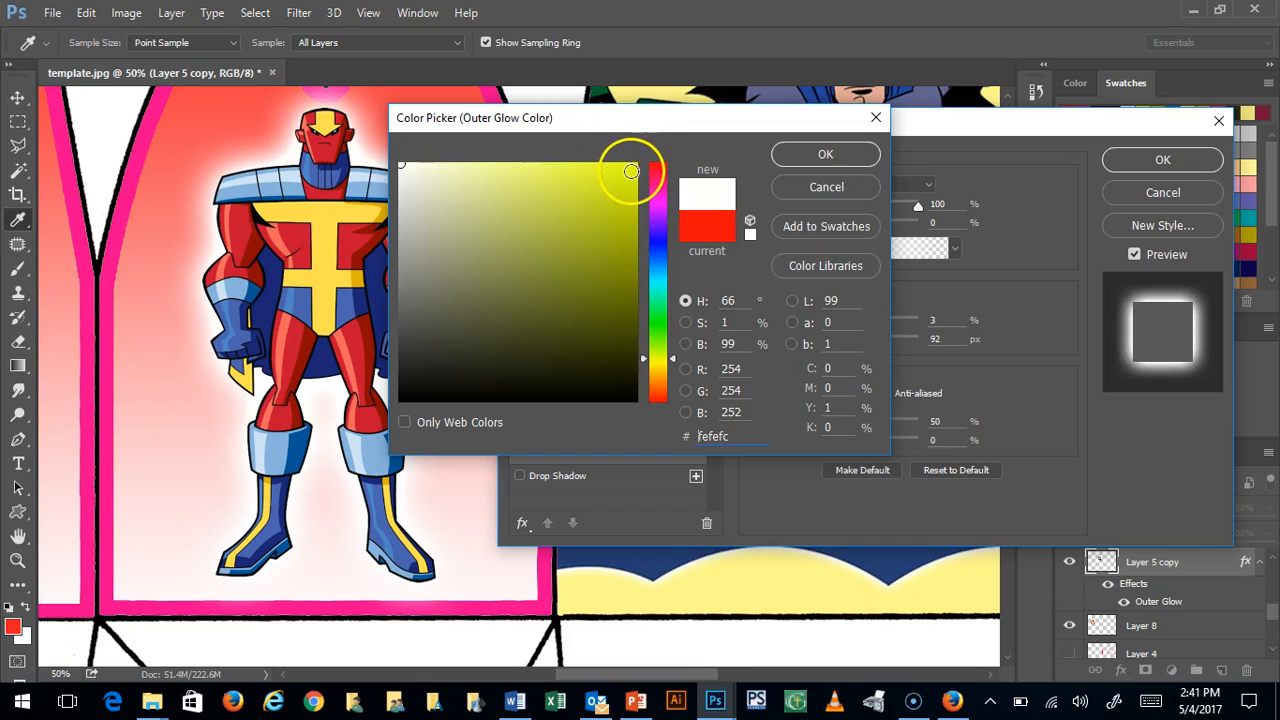
left_click(622, 171)
left_click(801, 154)
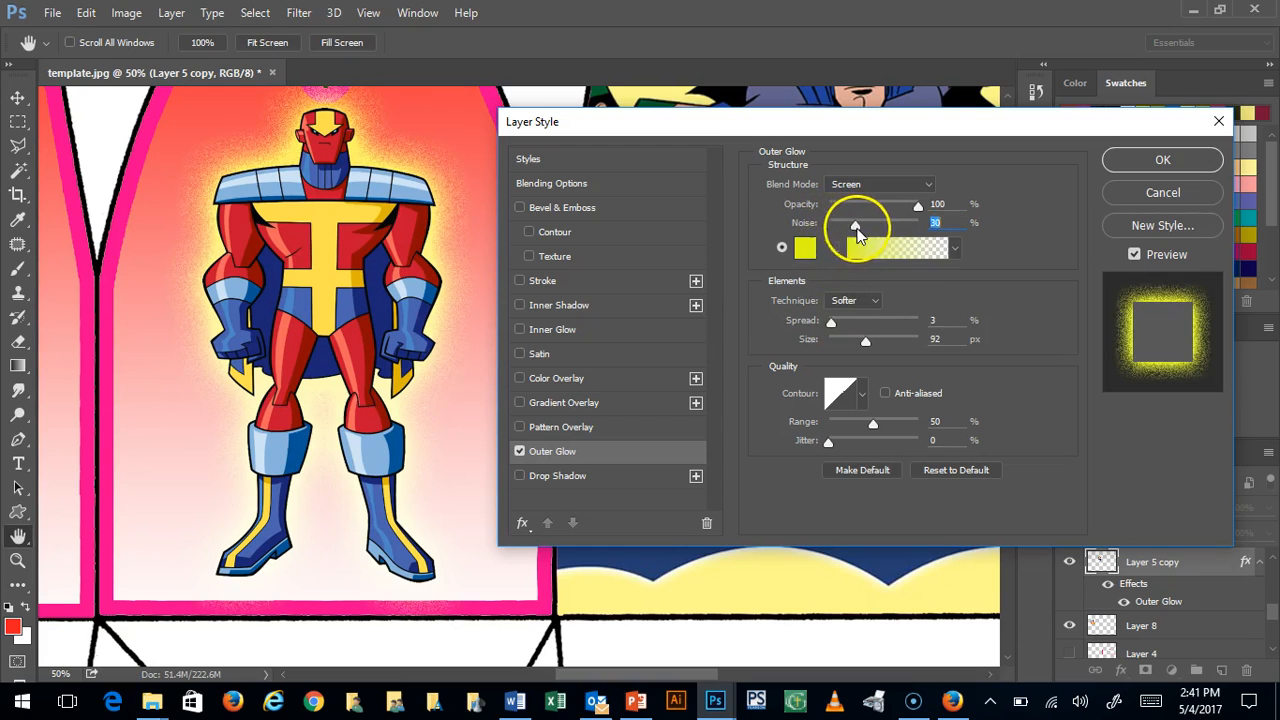
Set the outer glow's noise to 0%, spread to 21%, size to 106 px and range to 71%
left_click_drag(857, 228, 797, 256)
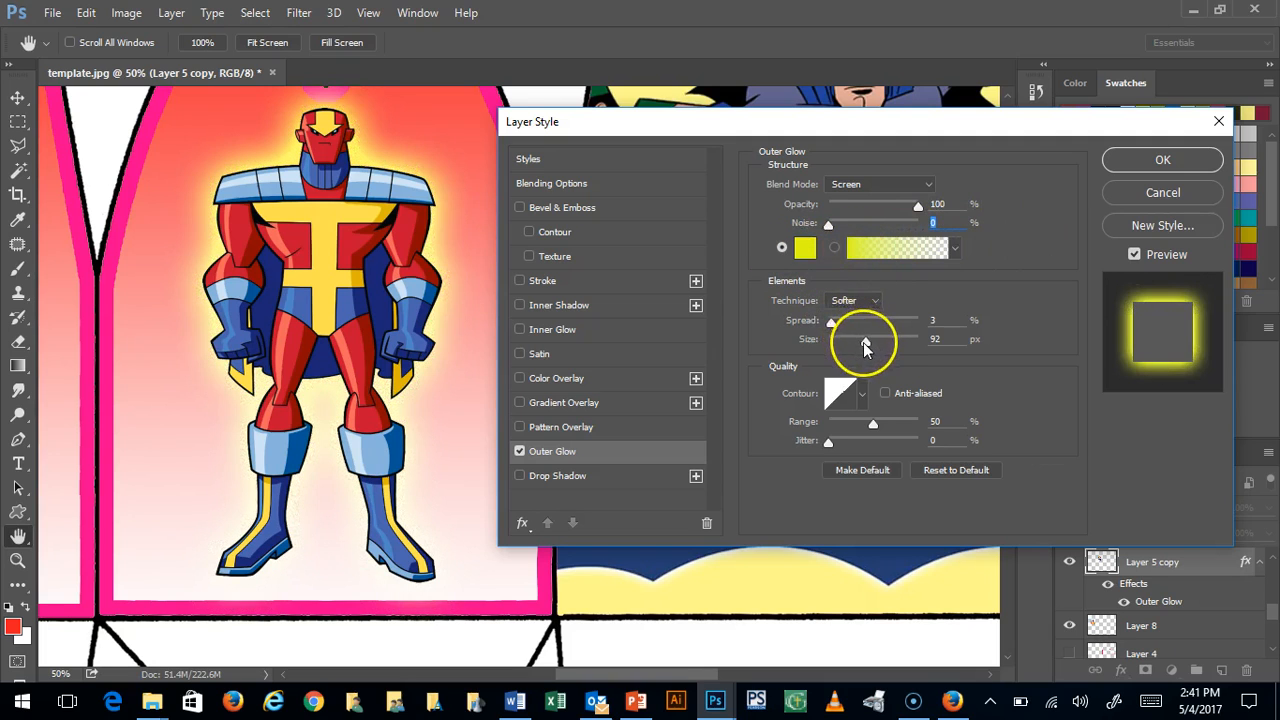
mouse_move(830, 321)
left_mouse_down()
mouse_move(905, 335)
mouse_move(868, 334)
mouse_move(915, 351)
mouse_move(869, 343)
mouse_move(881, 343)
mouse_move(875, 327)
mouse_move(859, 322)
mouse_move(835, 328)
mouse_move(848, 330)
left_mouse_up()
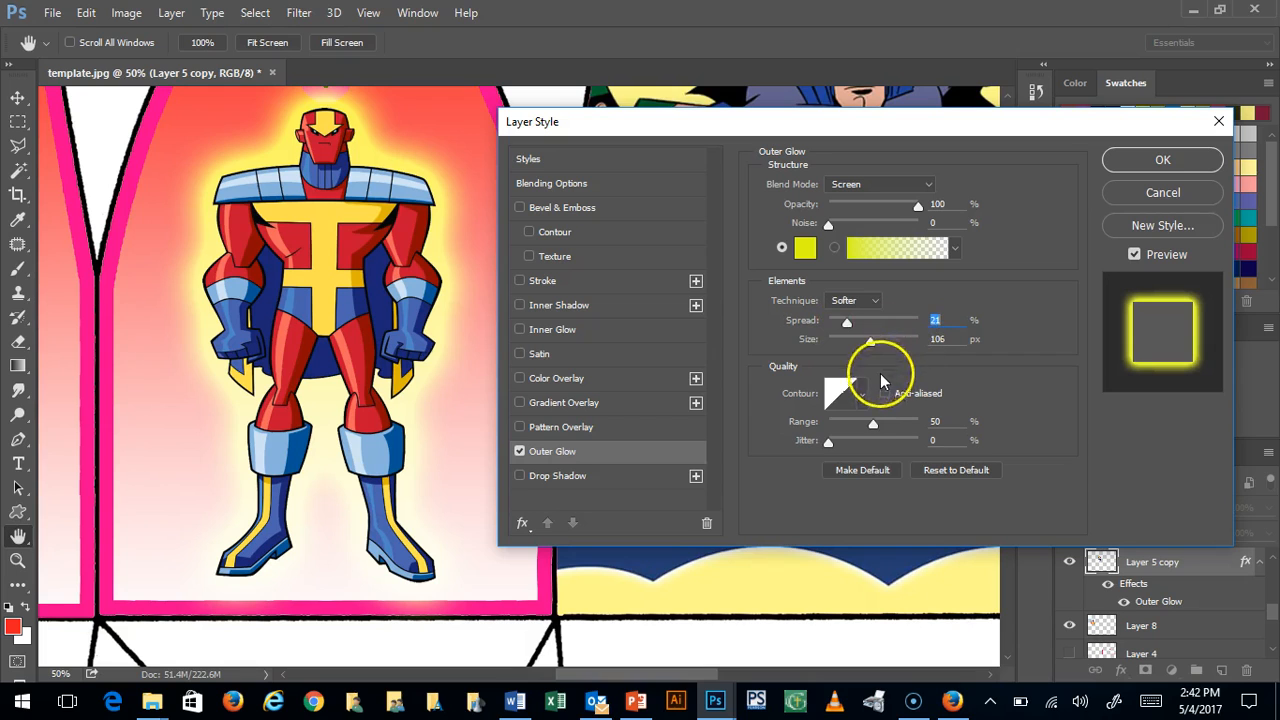
mouse_move(874, 424)
left_mouse_down()
mouse_move(917, 426)
mouse_move(795, 422)
mouse_move(925, 422)
mouse_move(893, 423)
left_mouse_up()
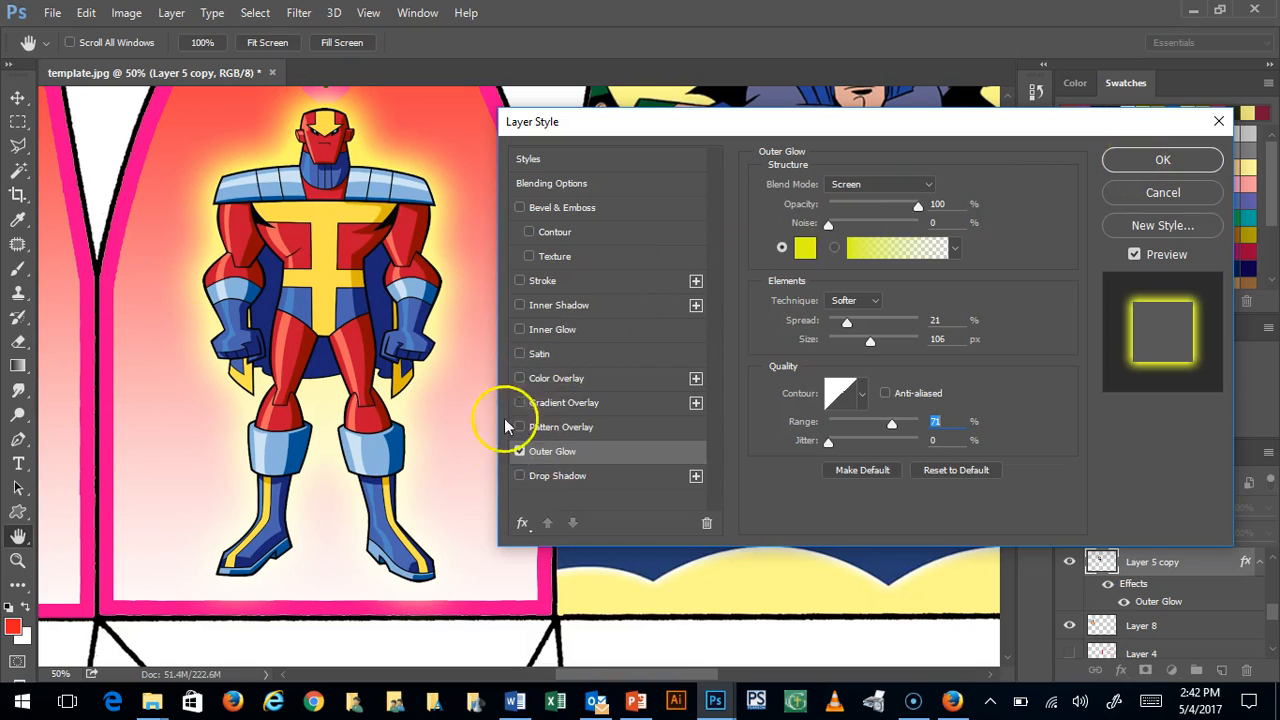
Add a 5 px outside stroke in off-white (f8f2f2) to the character and apply the layer style
left_click(519, 281)
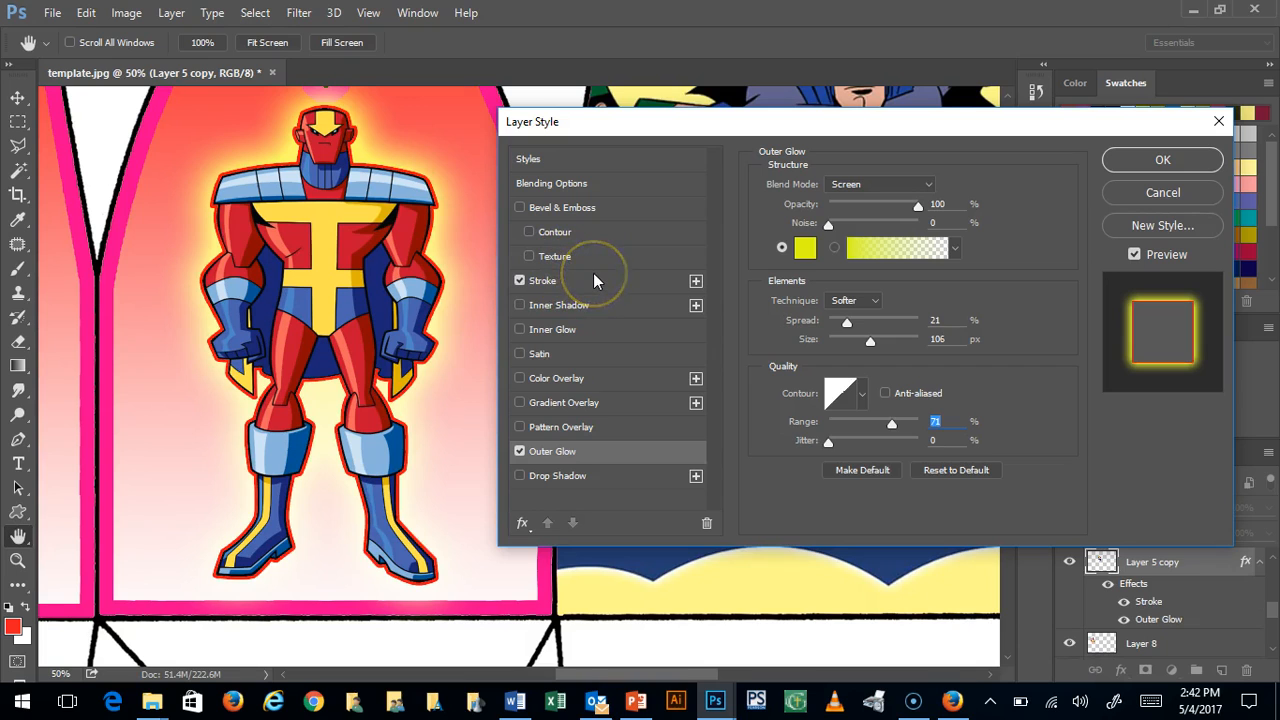
left_click(593, 280)
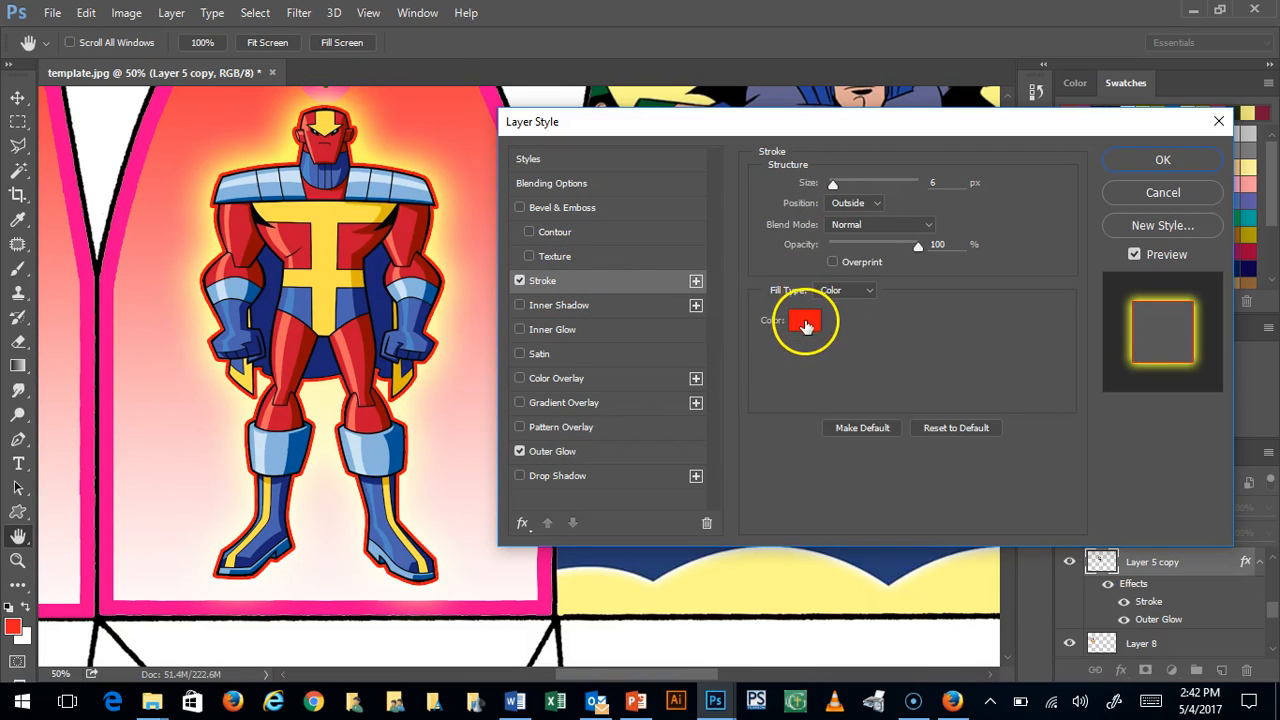
left_click(805, 322)
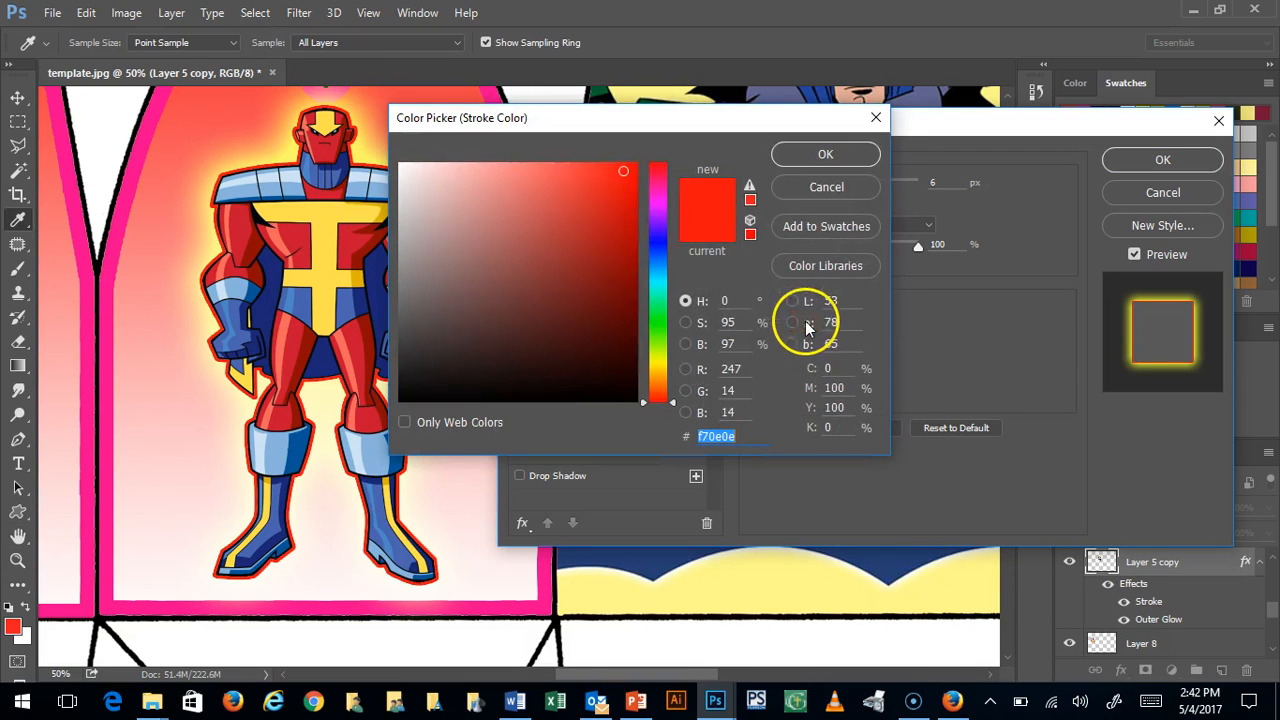
left_click(404, 168)
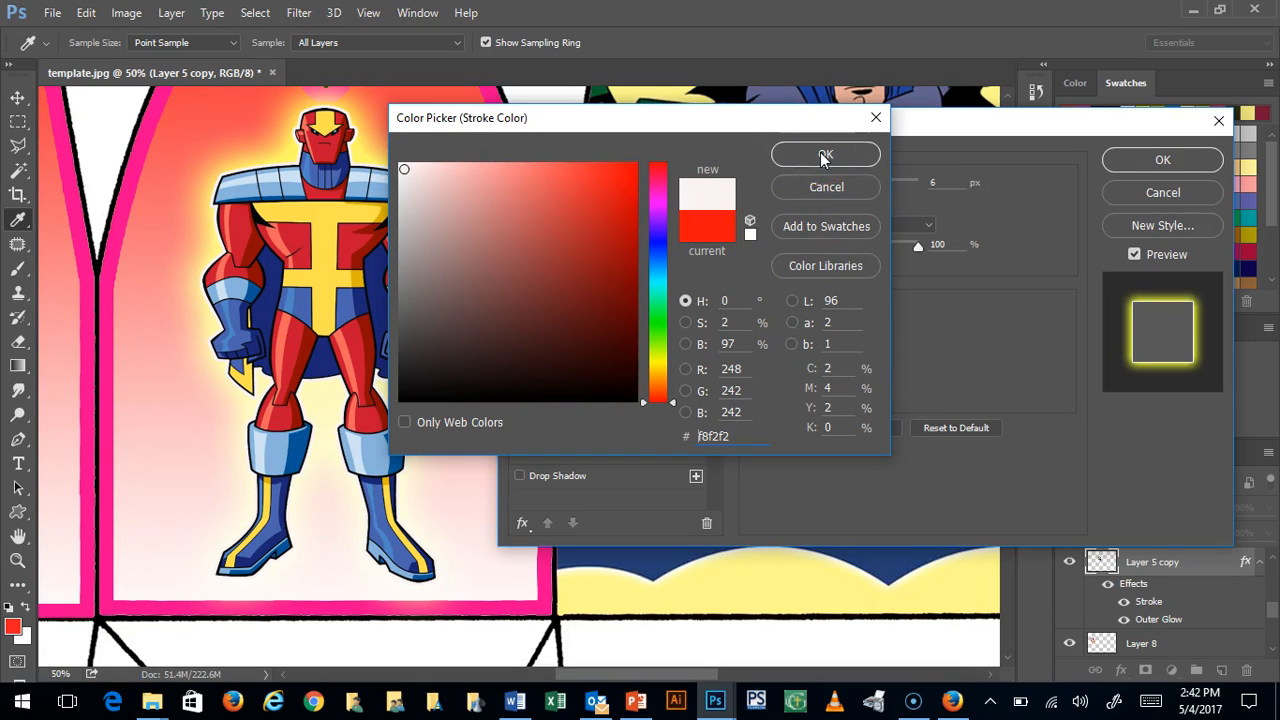
left_click(788, 152)
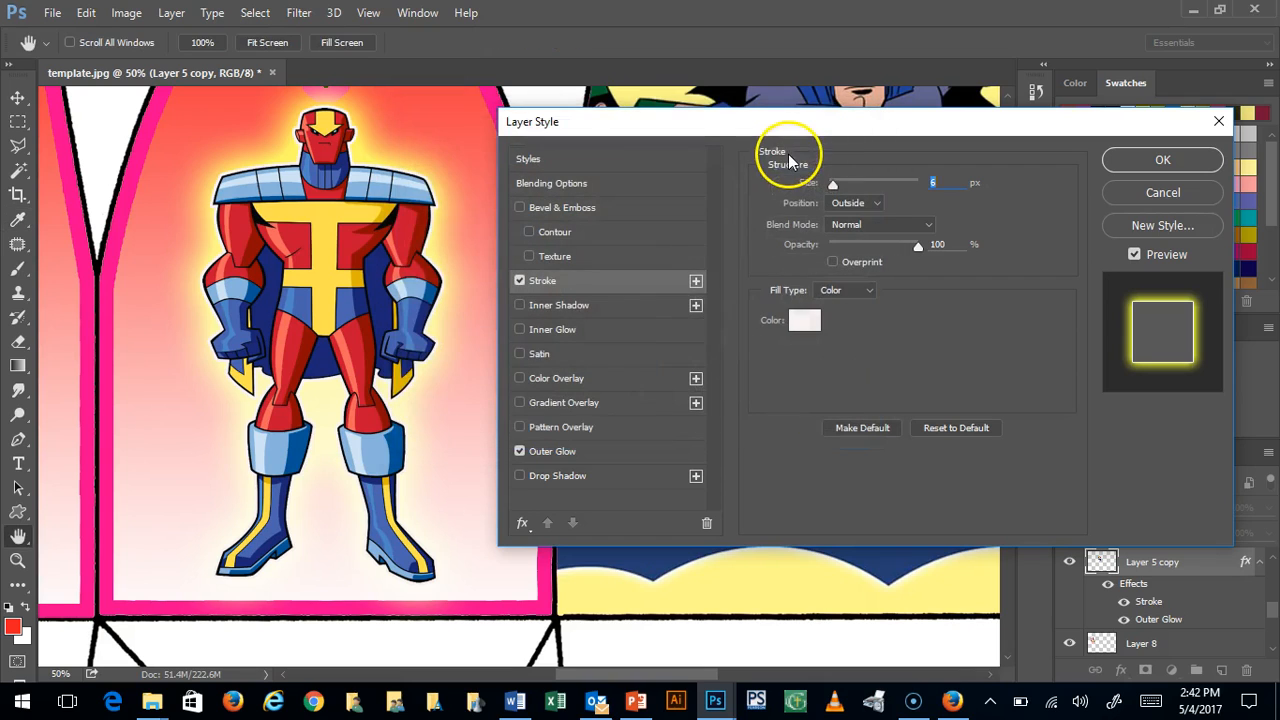
left_click(608, 280)
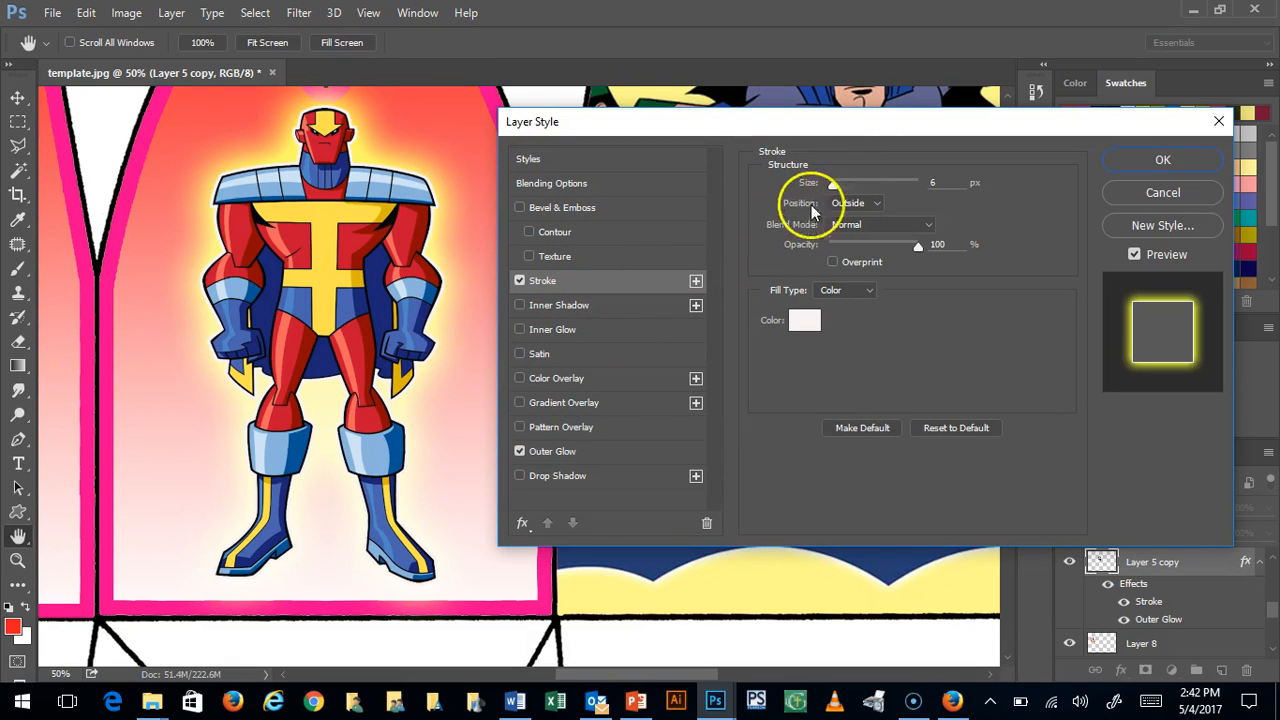
mouse_move(840, 187)
left_mouse_down()
mouse_move(912, 188)
mouse_move(828, 188)
mouse_move(832, 203)
mouse_move(857, 206)
mouse_move(808, 205)
mouse_move(833, 211)
left_mouse_up()
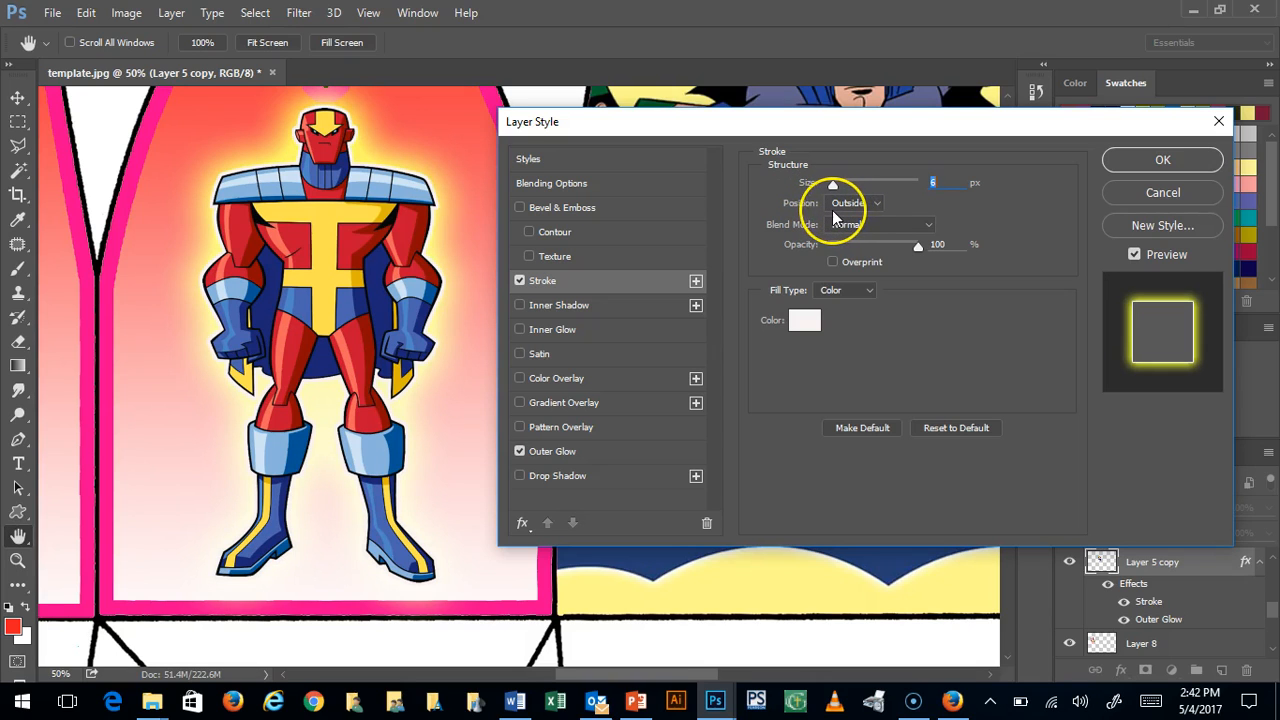
left_click(1162, 160)
Move the glowing character slightly farther from the Batman artwork within the arched panel
left_click(16, 97)
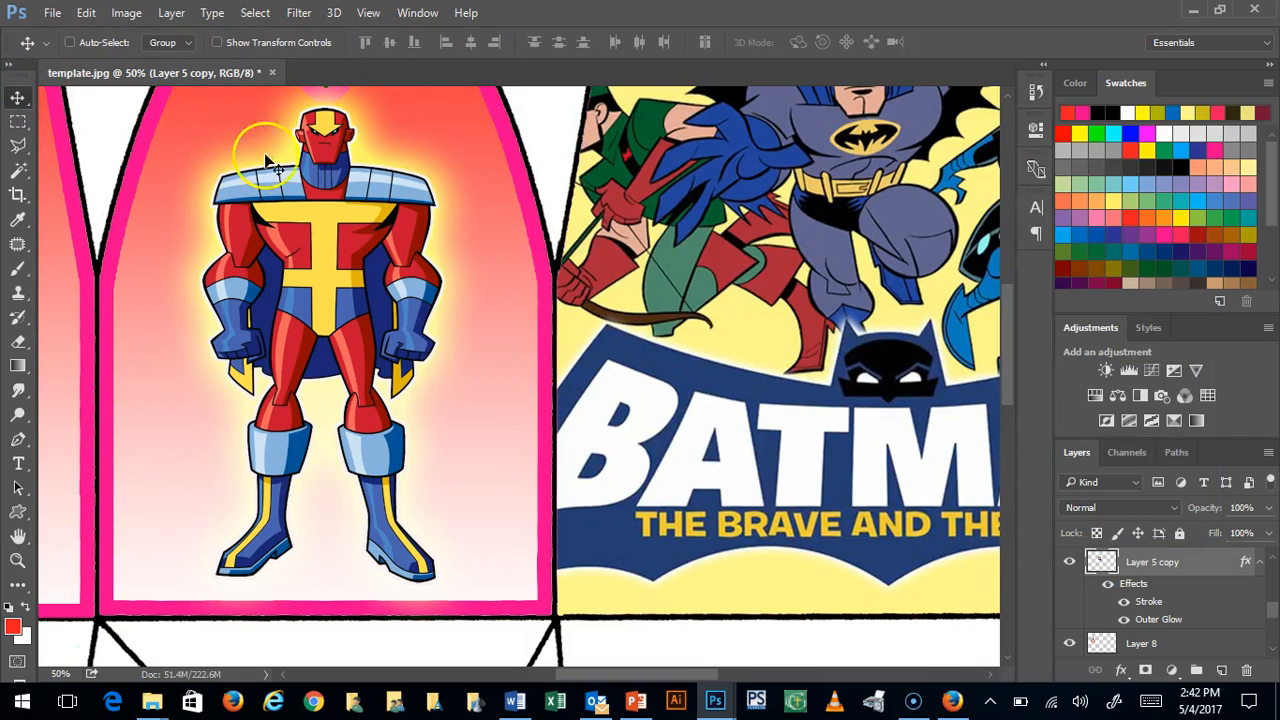
left_click_drag(301, 214, 319, 226)
left_click_drag(447, 237, 278, 230)
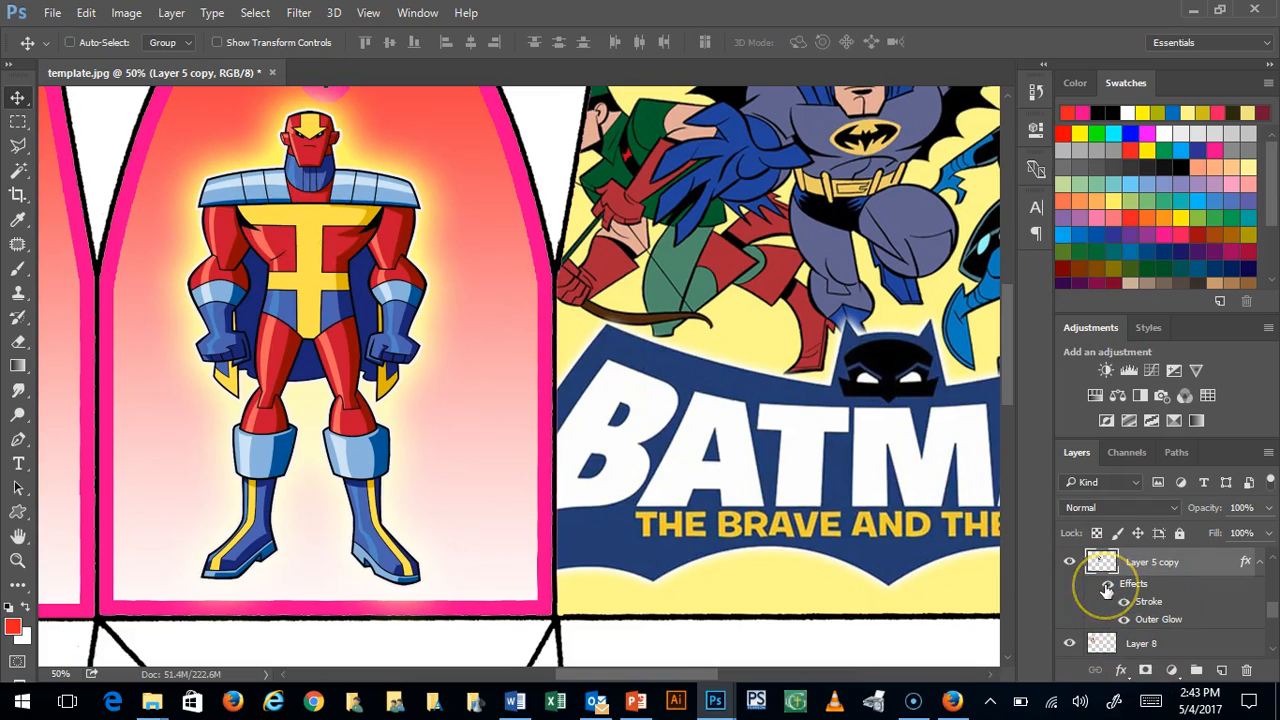
Toggle the visibility of Layer 5 copy's effects off and on to compare the character with and without them
left_click(1106, 591)
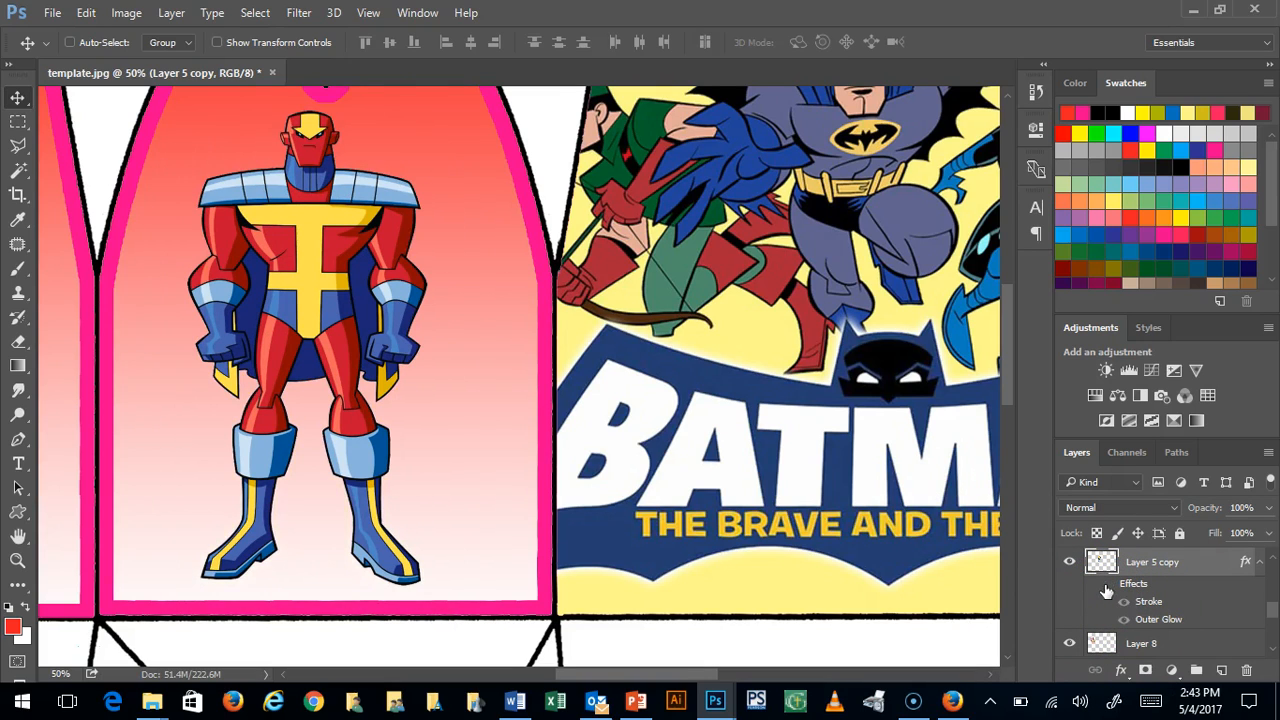
left_click(1106, 591)
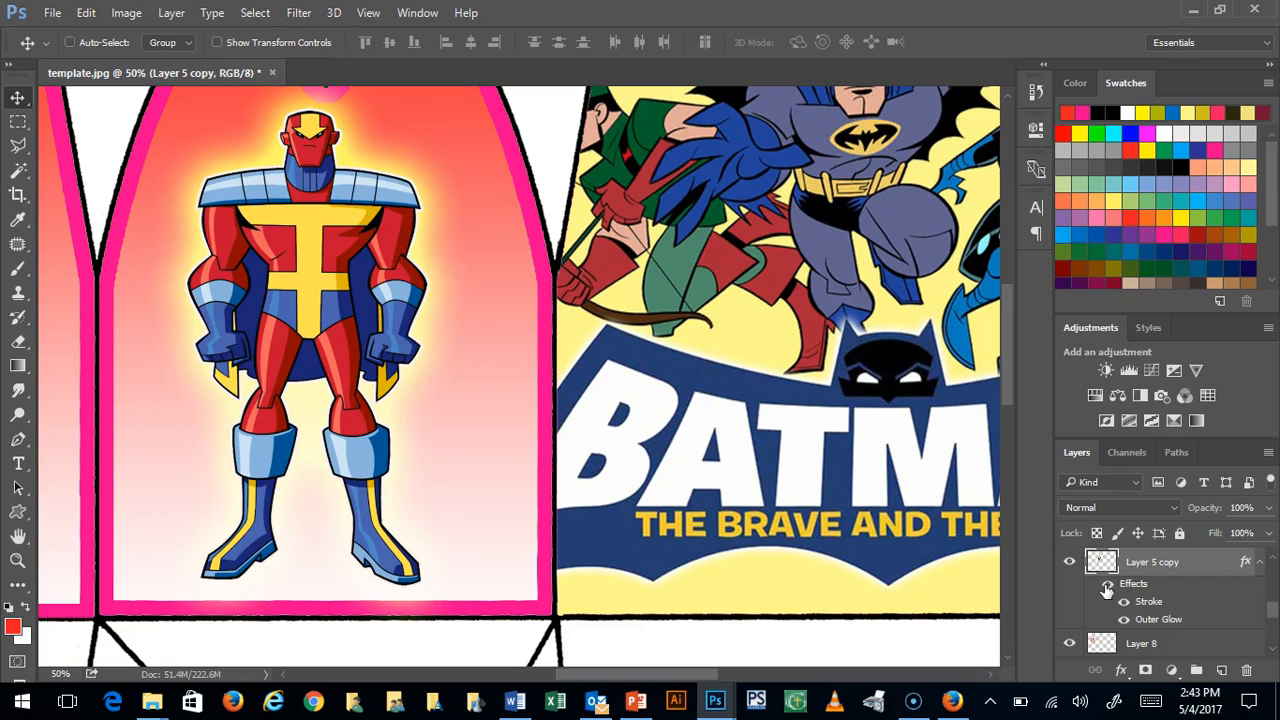
left_click(1106, 591)
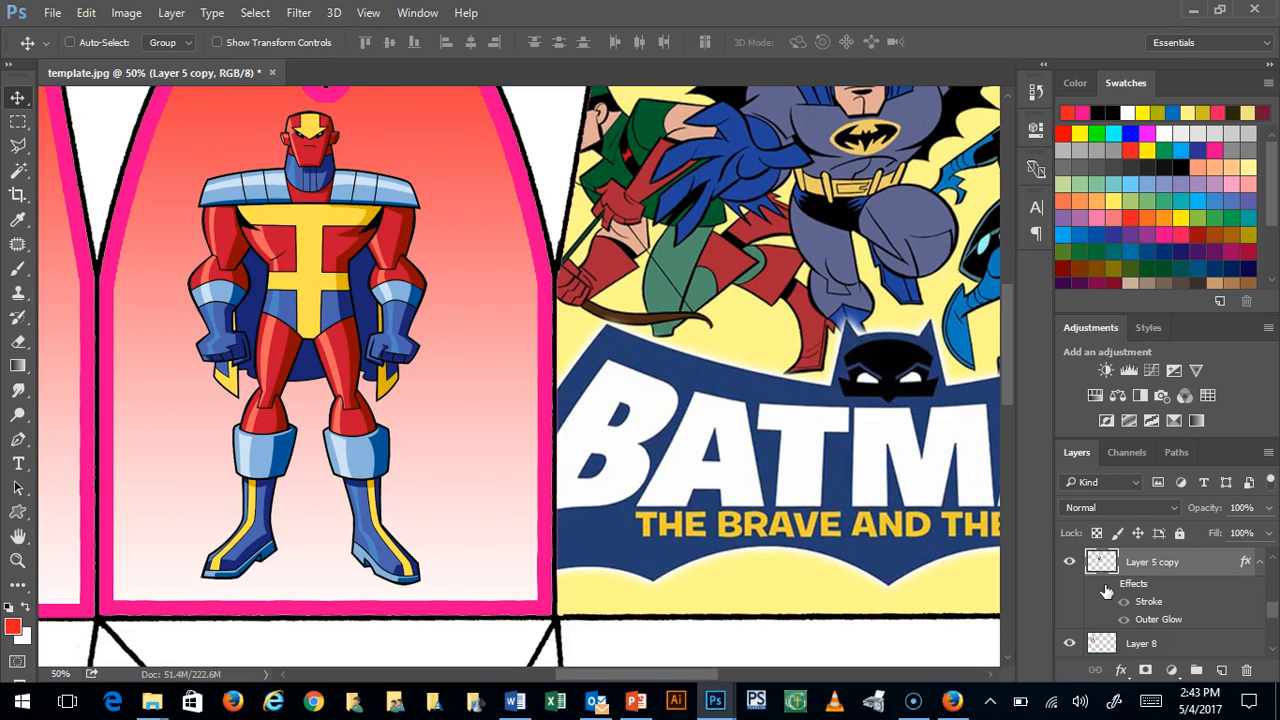
left_click(1107, 592)
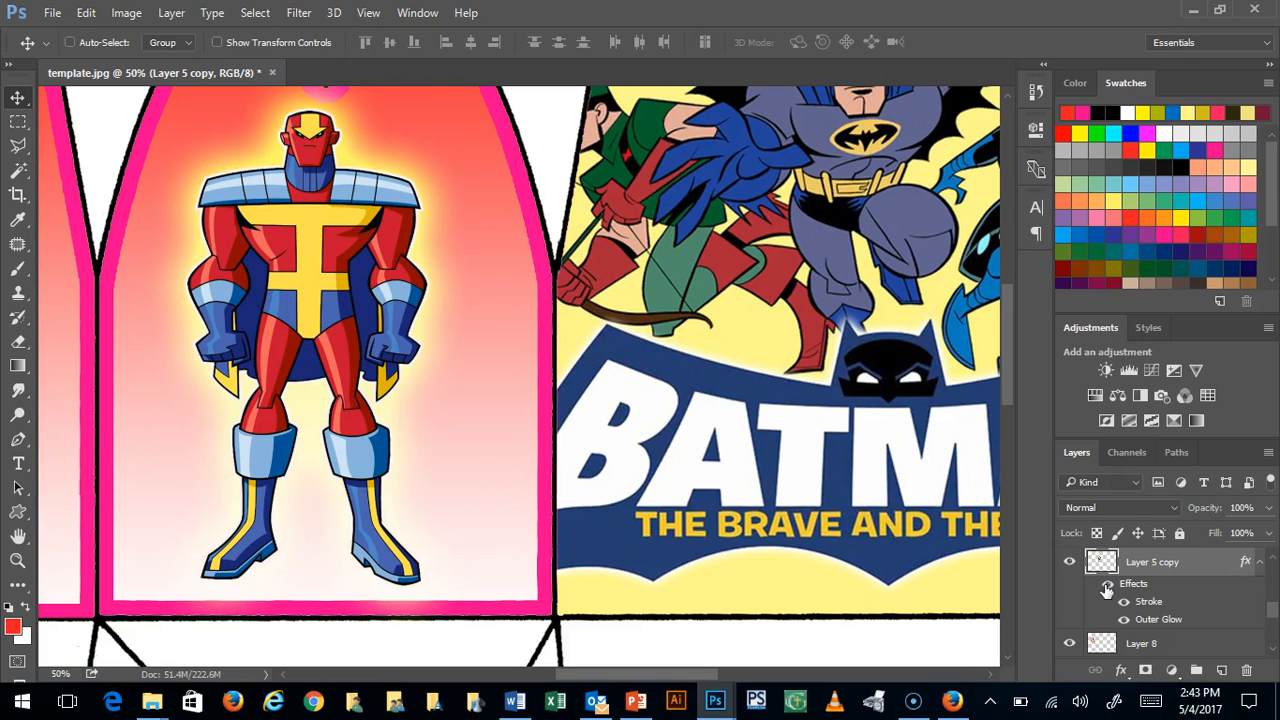
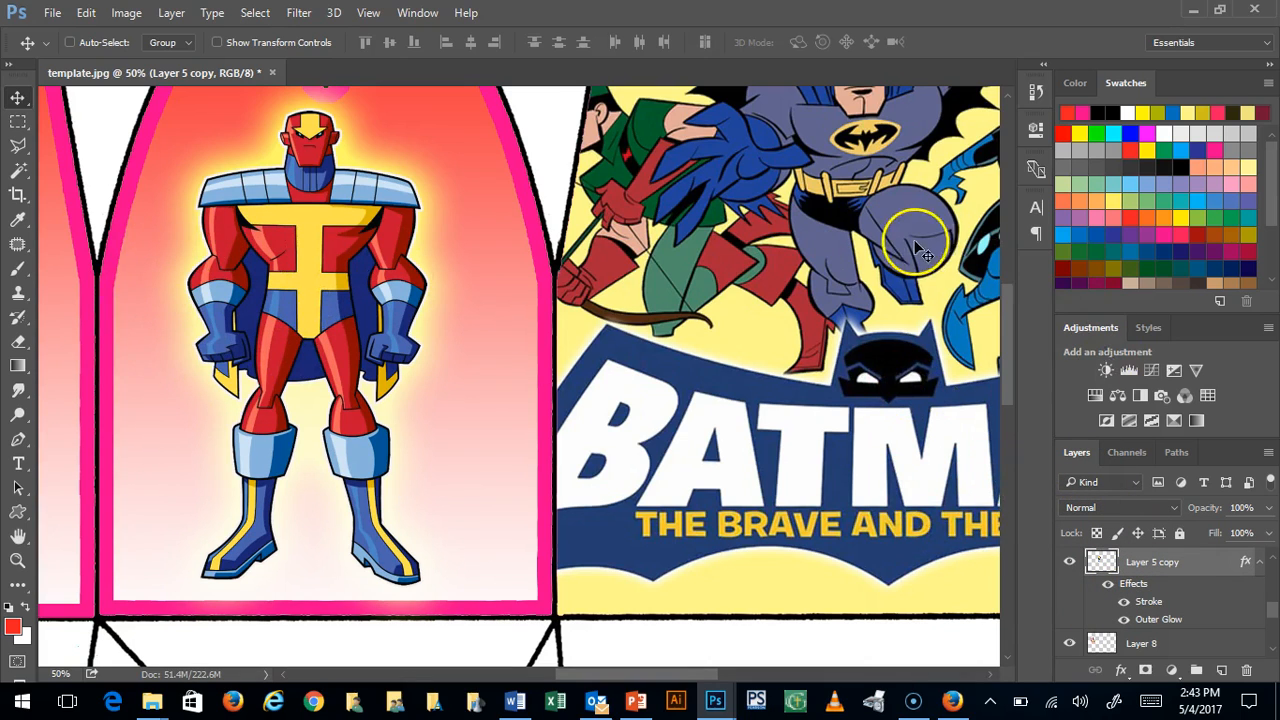
Reopen the layer style of Layer 5 copy and review its stroke settings
double_click(1207, 568)
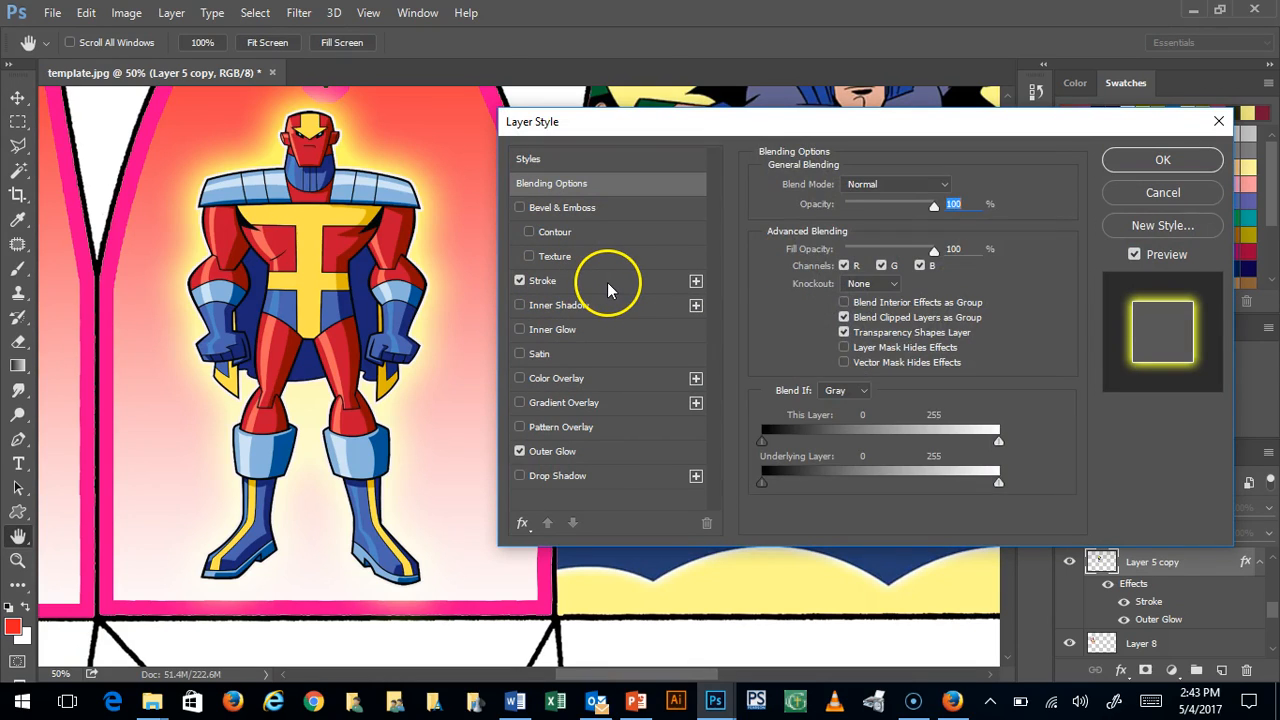
left_click(607, 282)
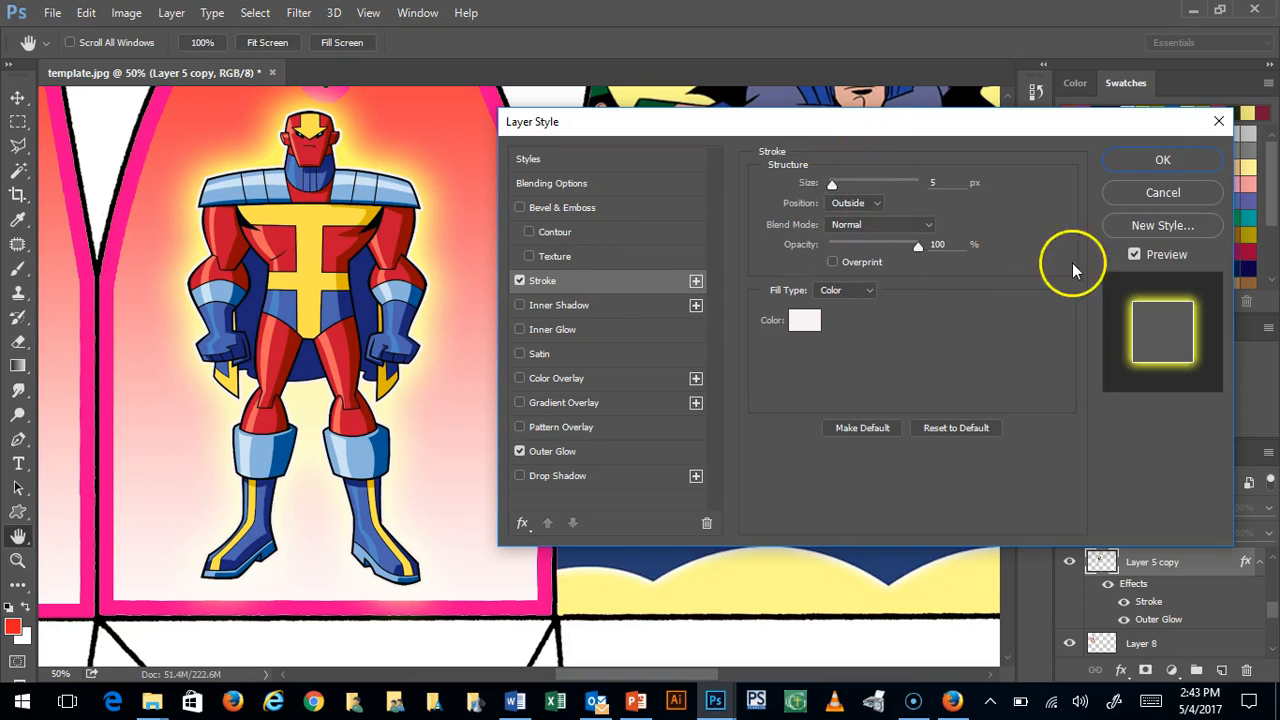
left_click(1162, 162)
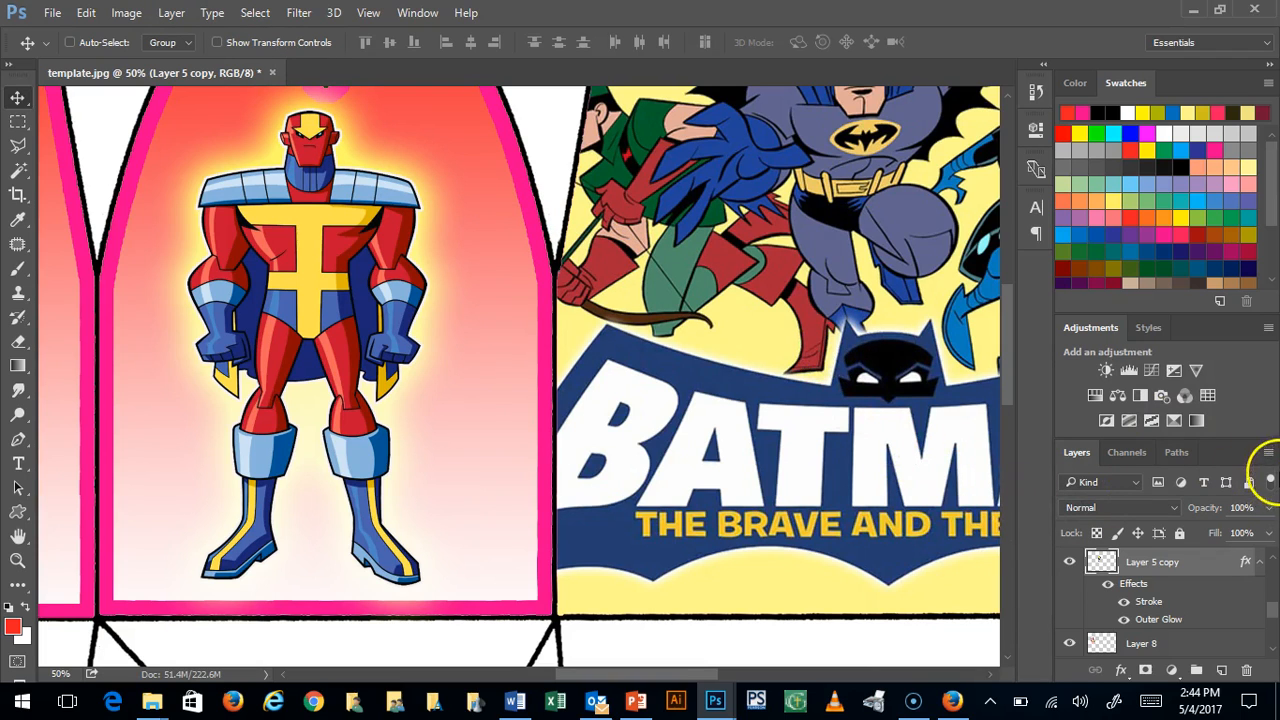
Duplicate Layer 5 copy within template.jpg and move the duplicate character beside the original, overlapping the panel edge and the Batman artwork
left_click(1267, 452)
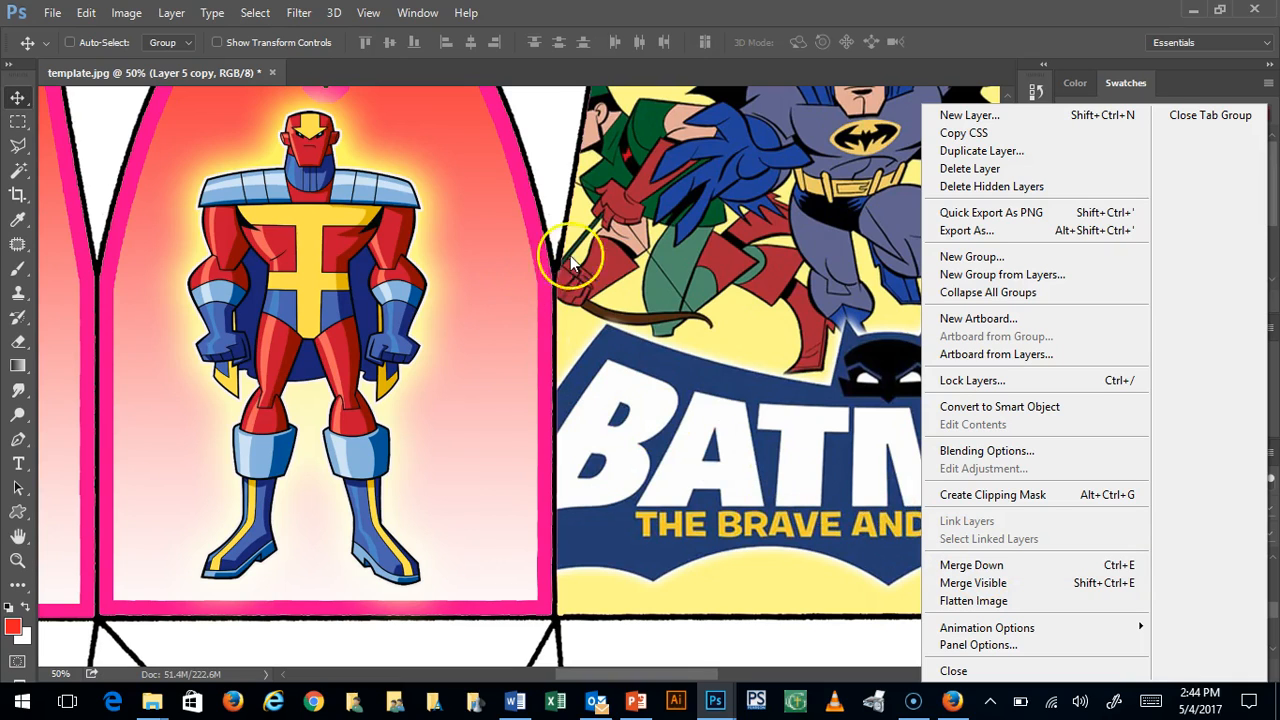
left_click(945, 23)
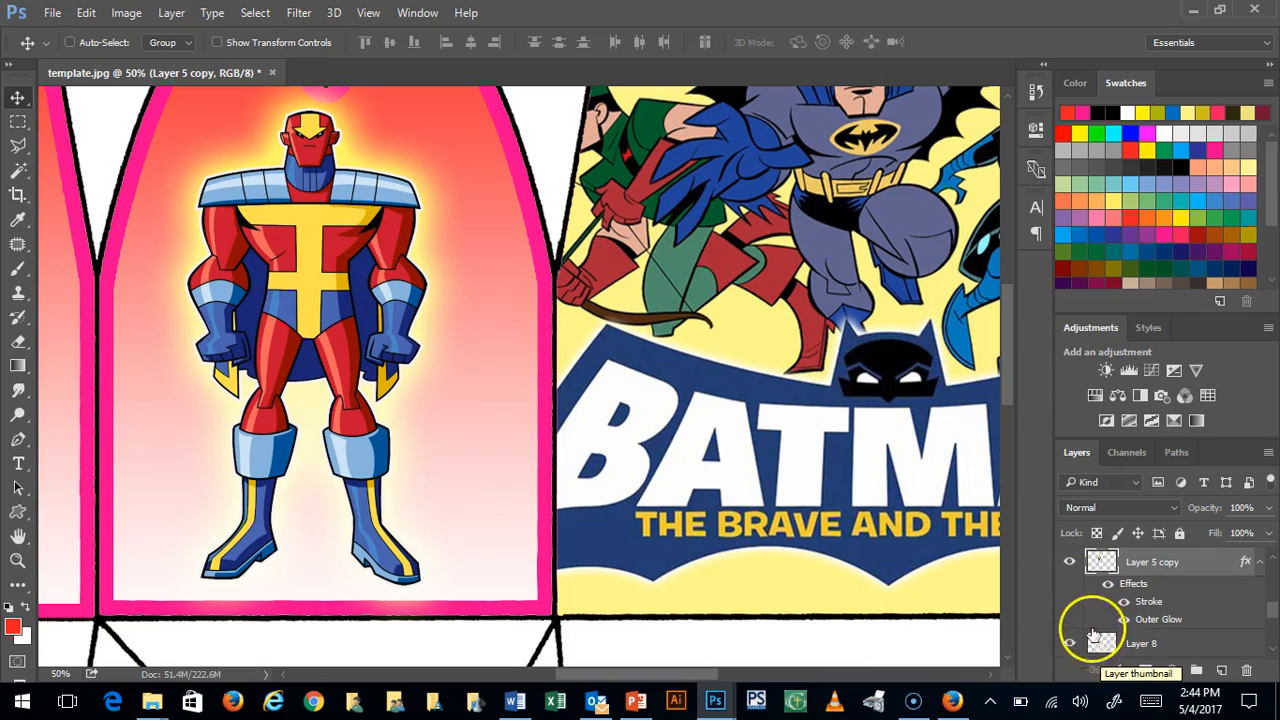
left_click(1267, 453)
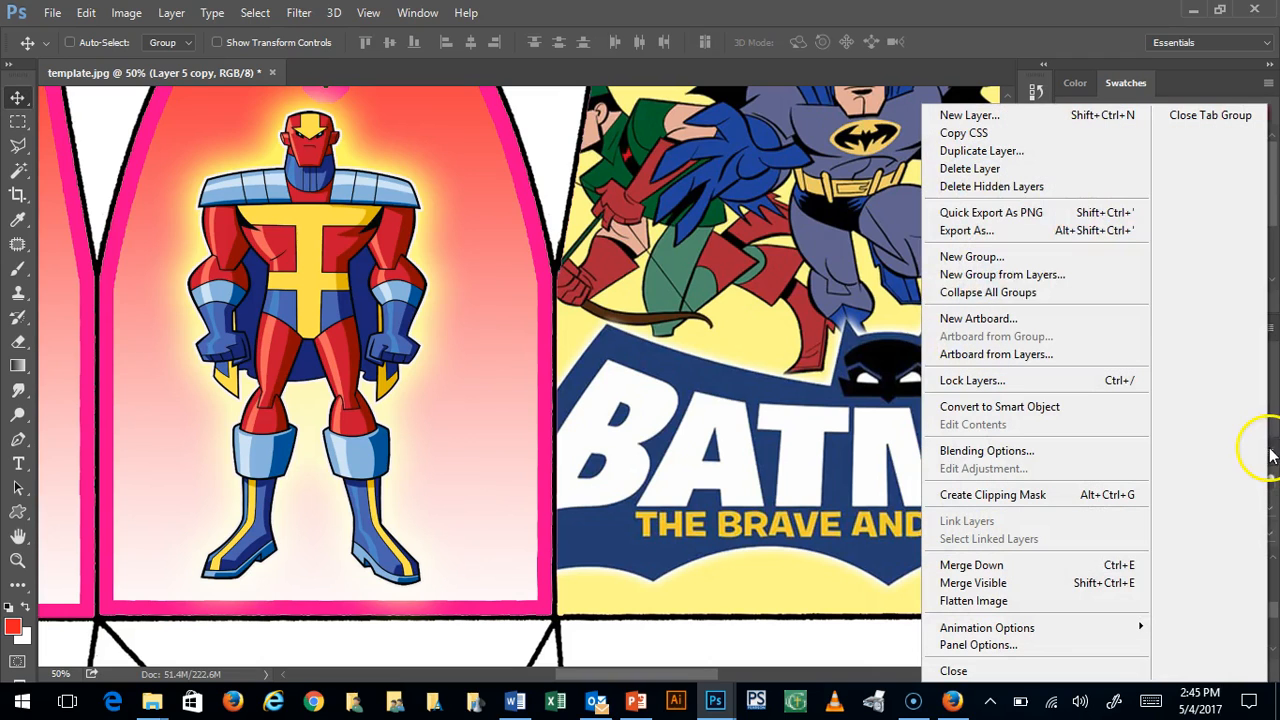
left_click(1014, 158)
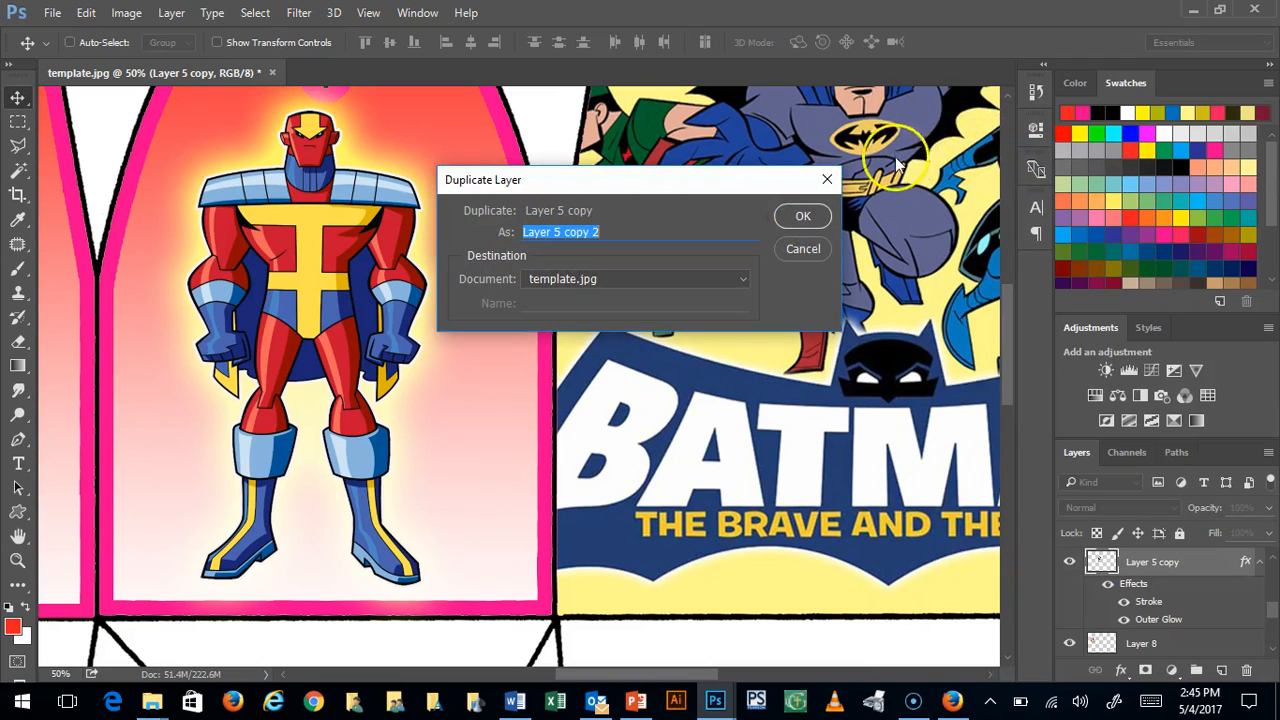
left_click(803, 220)
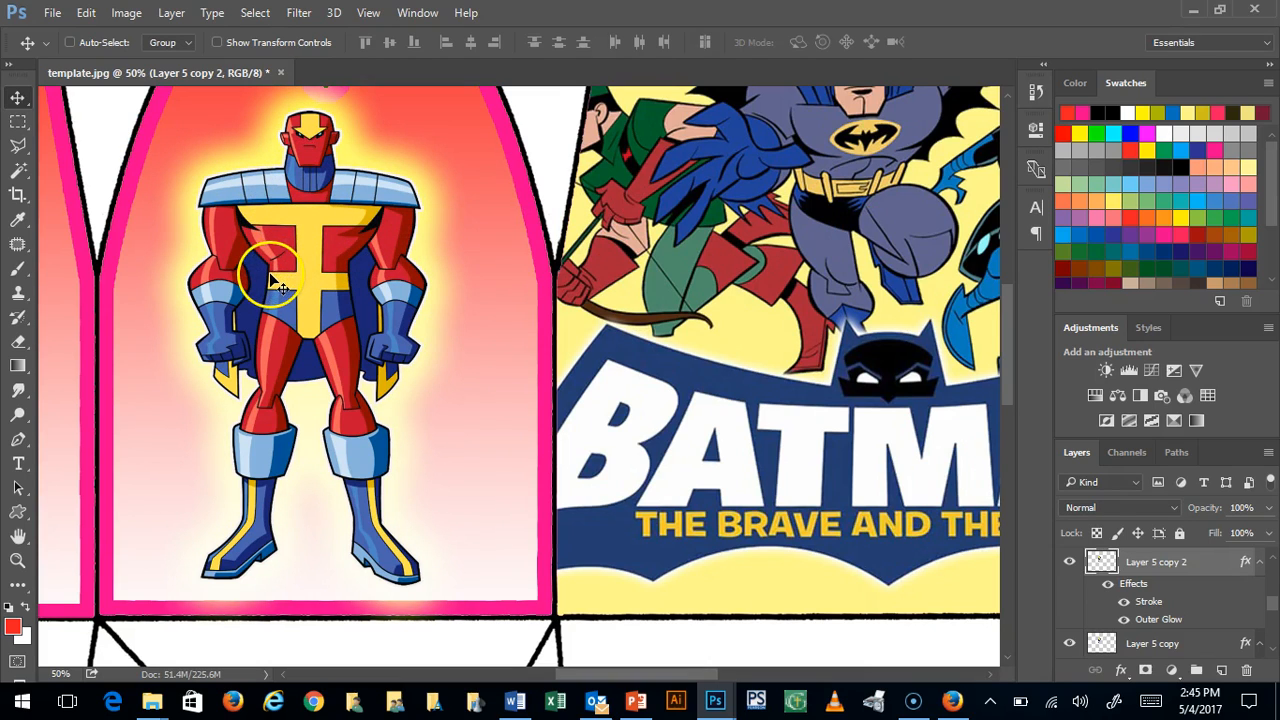
left_click_drag(269, 272, 543, 272)
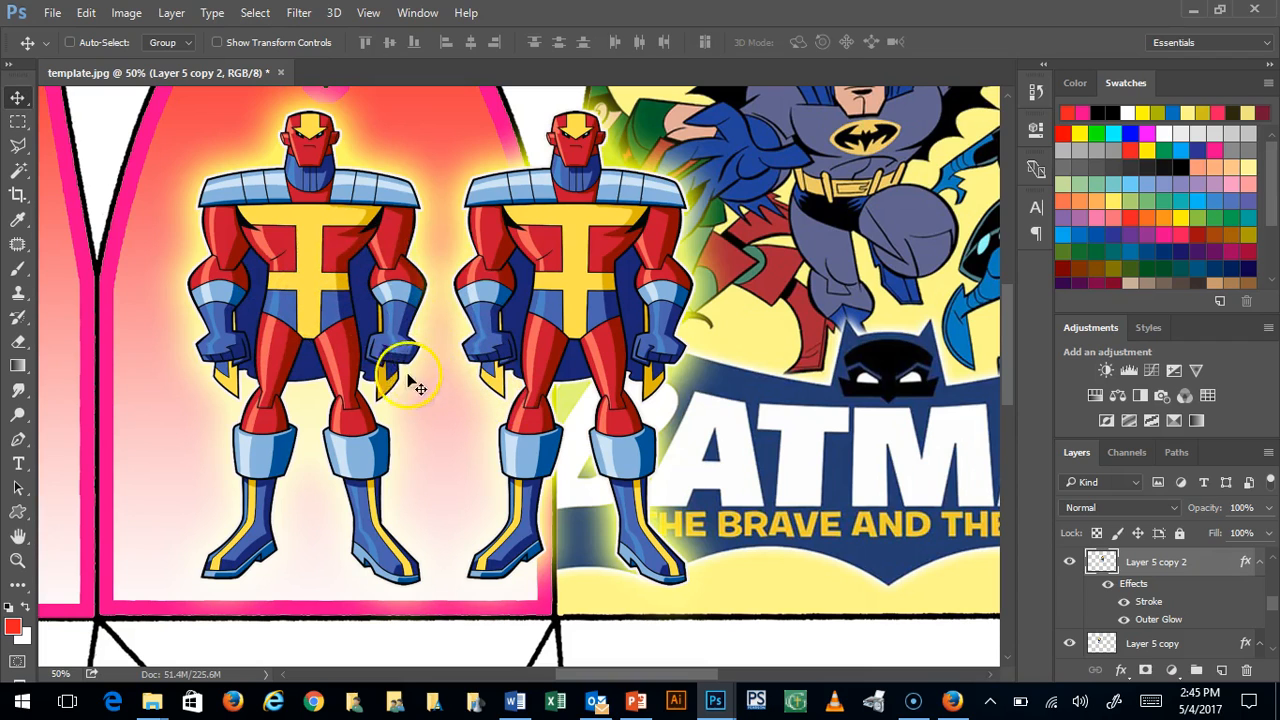
mouse_move(567, 250)
left_mouse_down()
mouse_move(615, 258)
mouse_move(570, 245)
mouse_move(586, 258)
mouse_move(560, 256)
left_mouse_up()
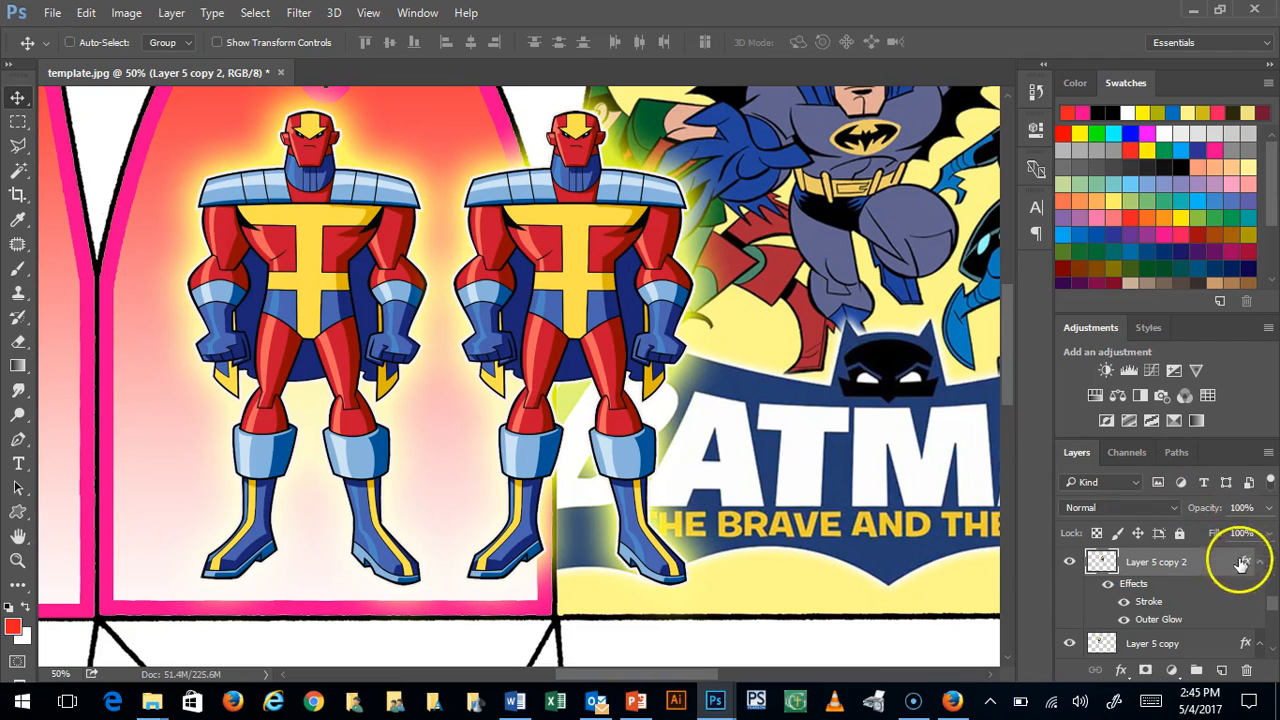
Merge Layer 5 copy 2 down into Layer 5 copy and move the merged pair of characters slightly towards the Batman artwork
left_click(1268, 454)
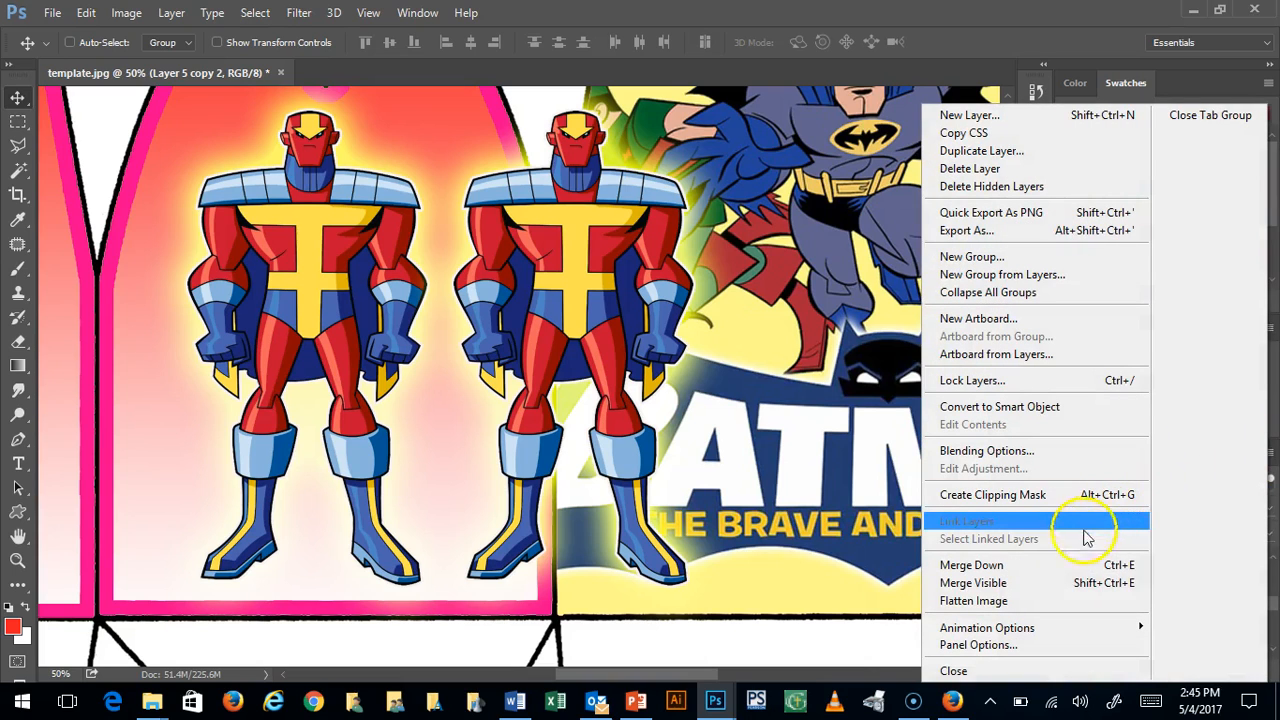
left_click(1053, 567)
left_click_drag(652, 268, 587, 246)
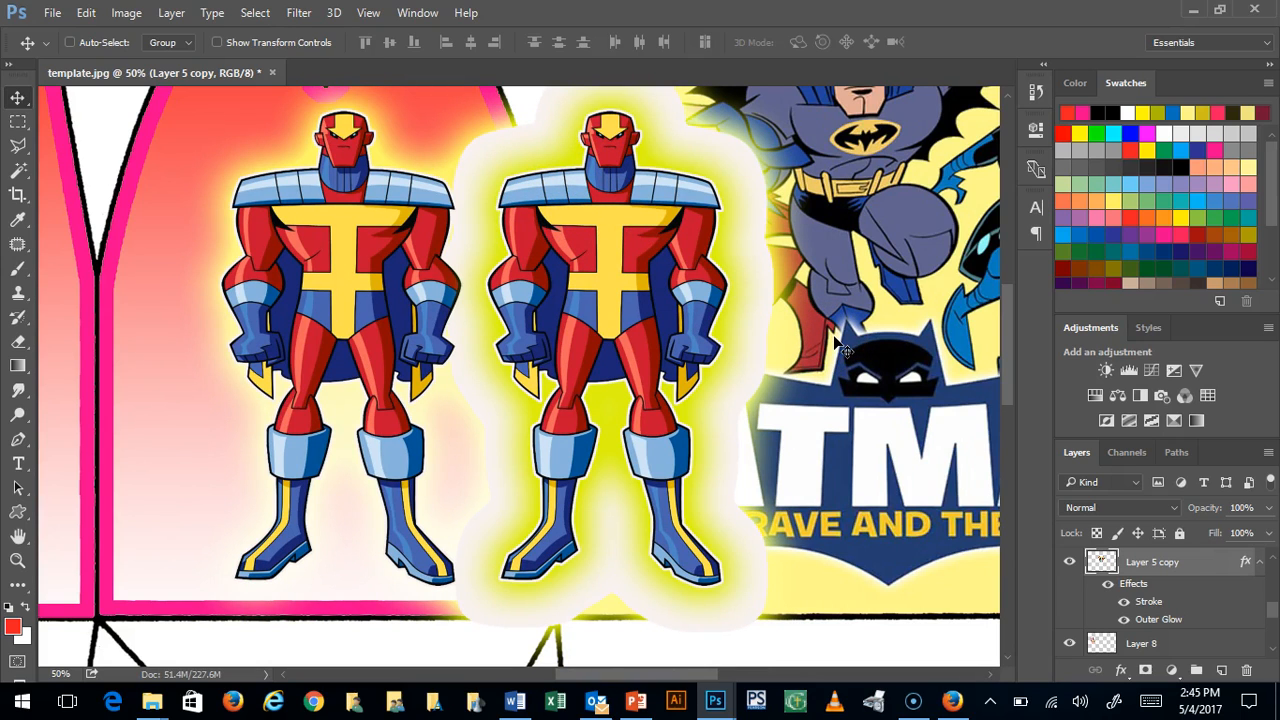
Undo the move of the merged characters and the merge, restoring Layer 5 copy 2 as a separate layer
key("ctrl")
key("ctrl+z")
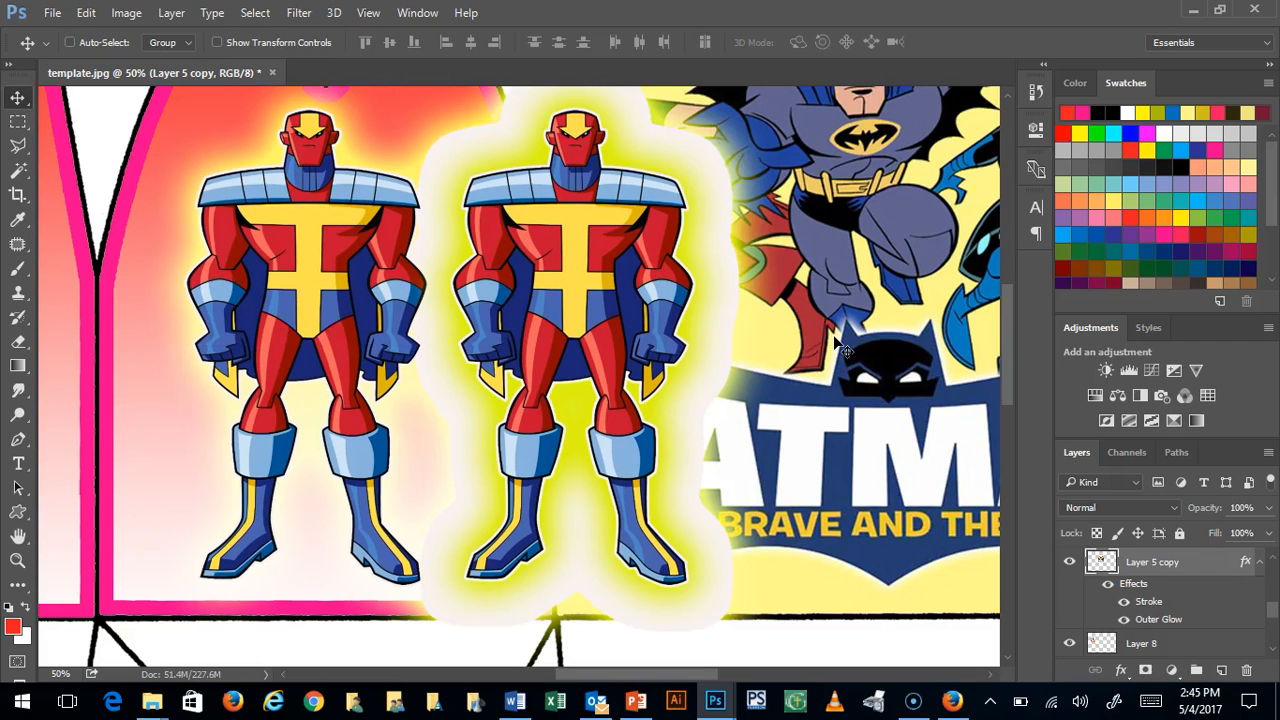
left_click(18, 98)
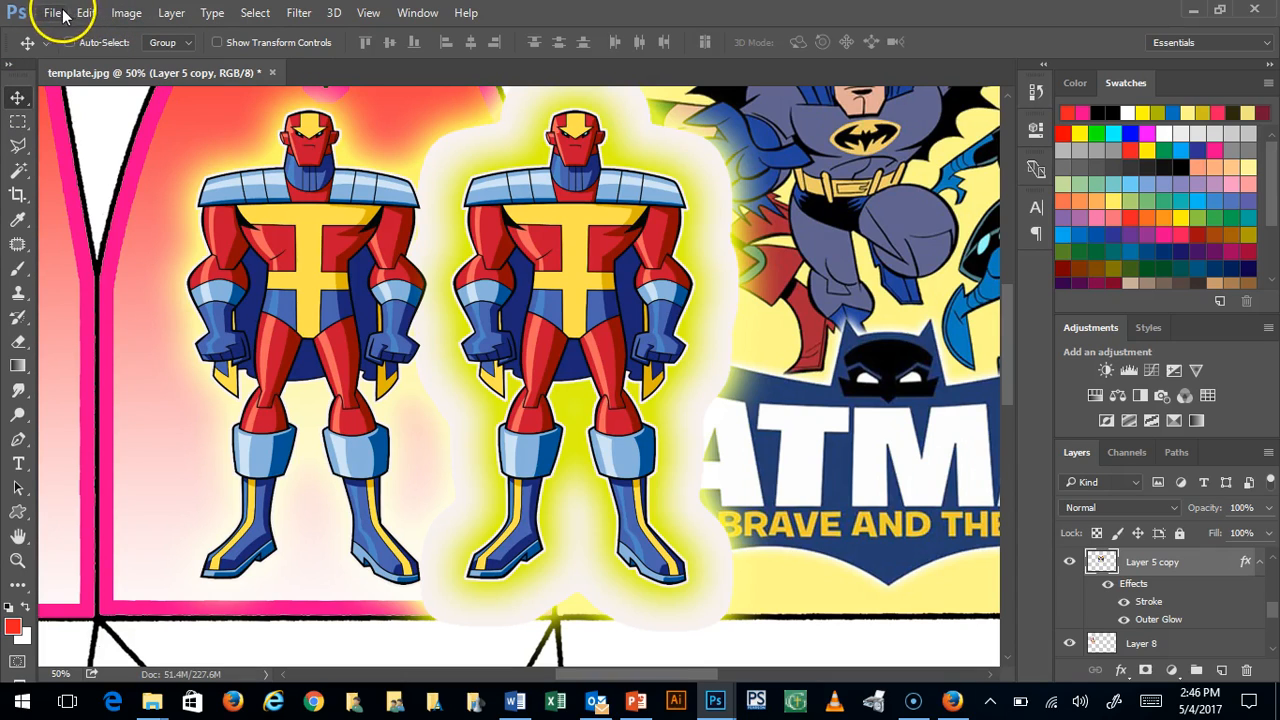
key("ctrl+z")
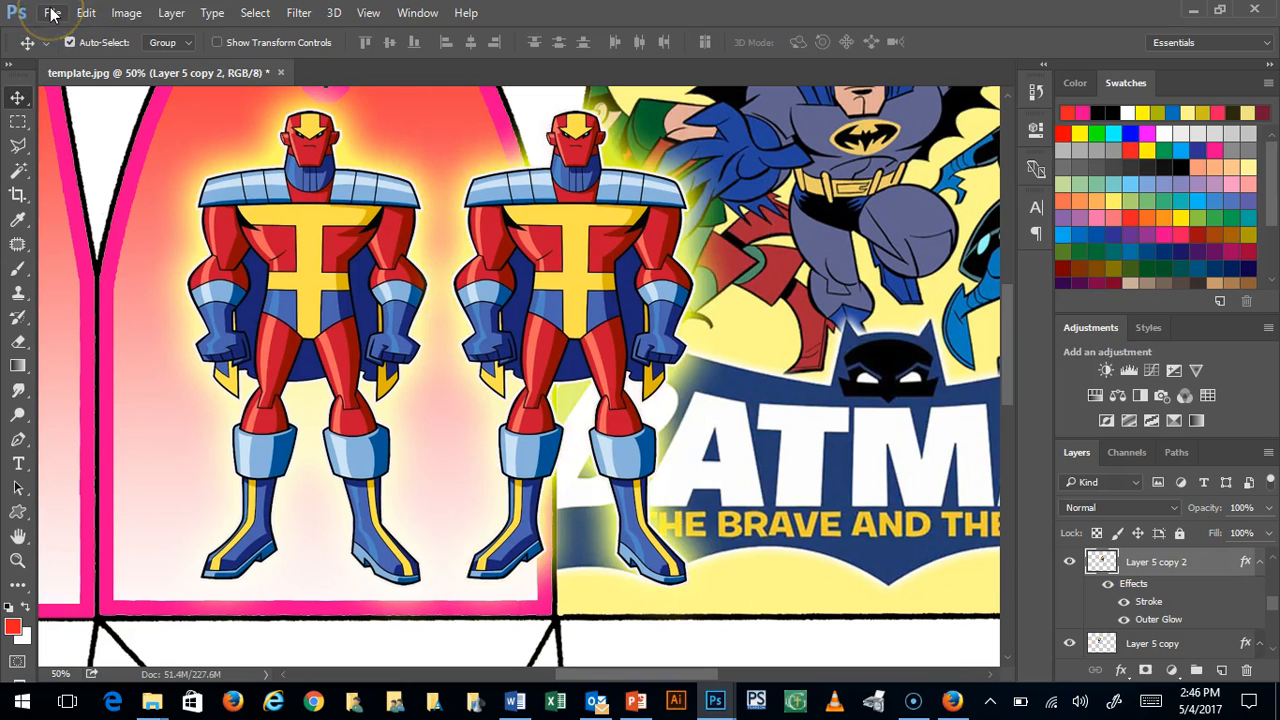
mouse_move(561, 248)
left_mouse_down()
mouse_move(627, 248)
mouse_move(561, 246)
left_mouse_up()
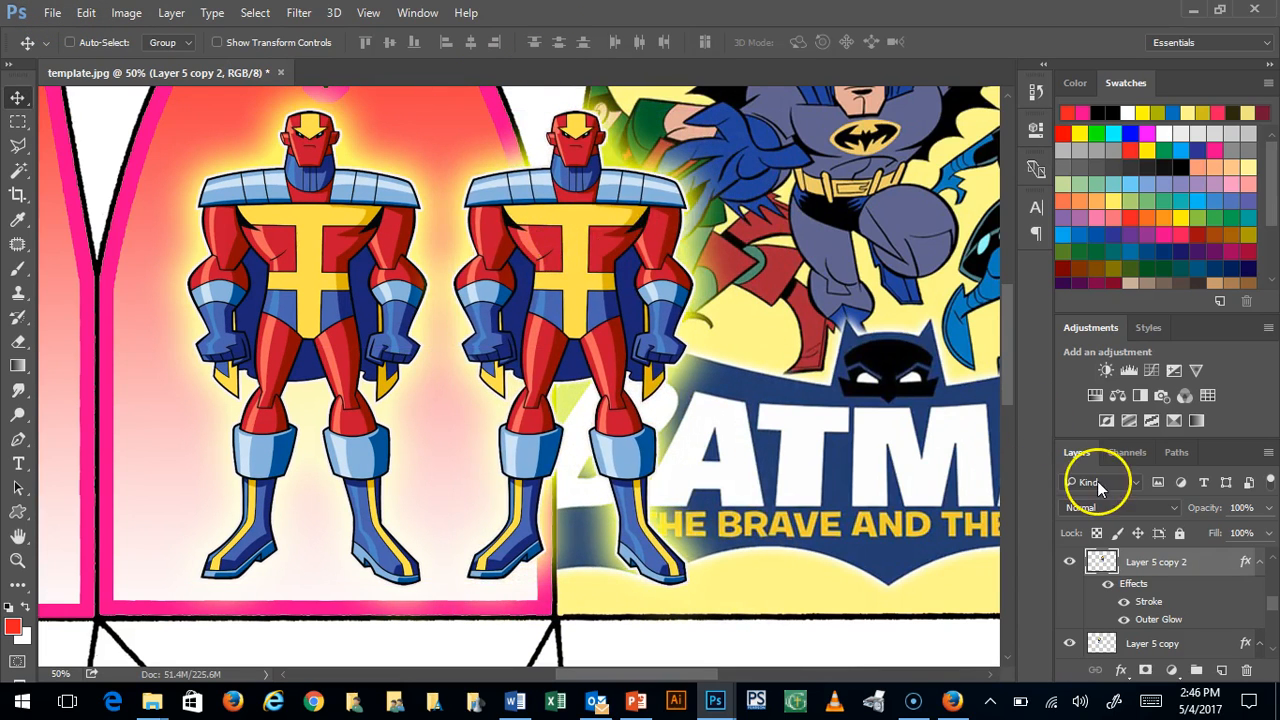
left_click(1266, 452)
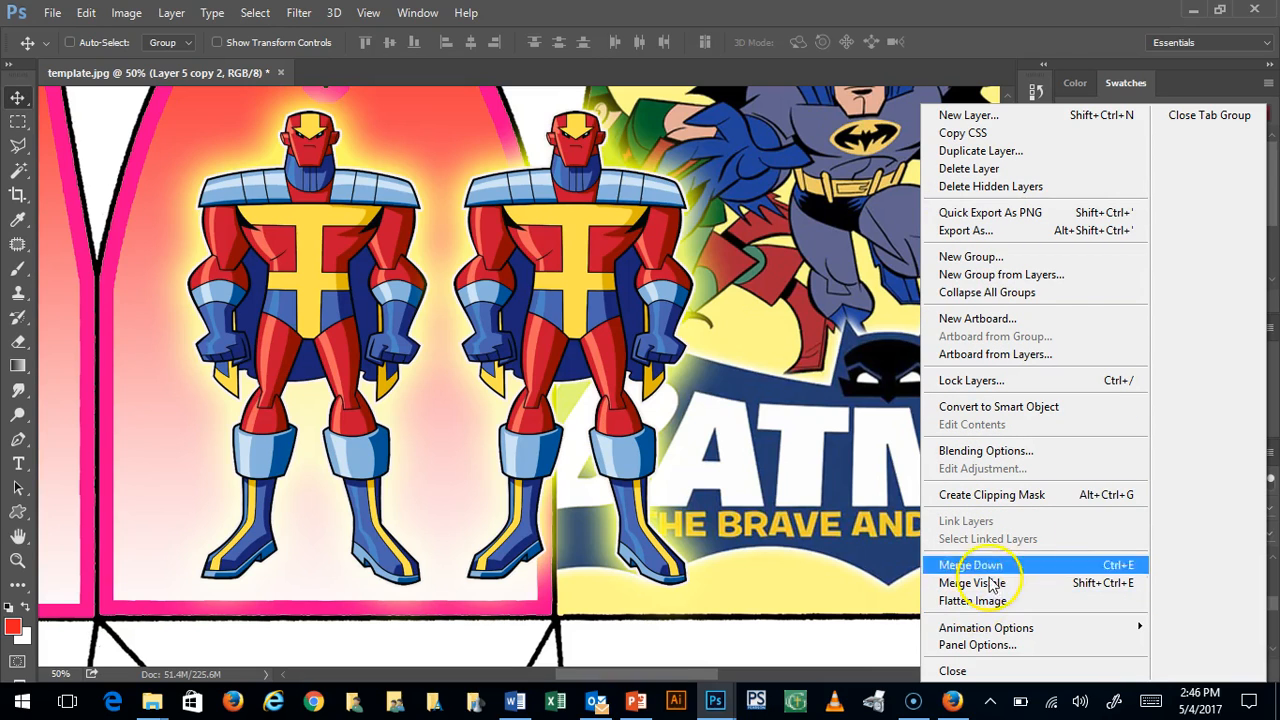
left_click(1005, 12)
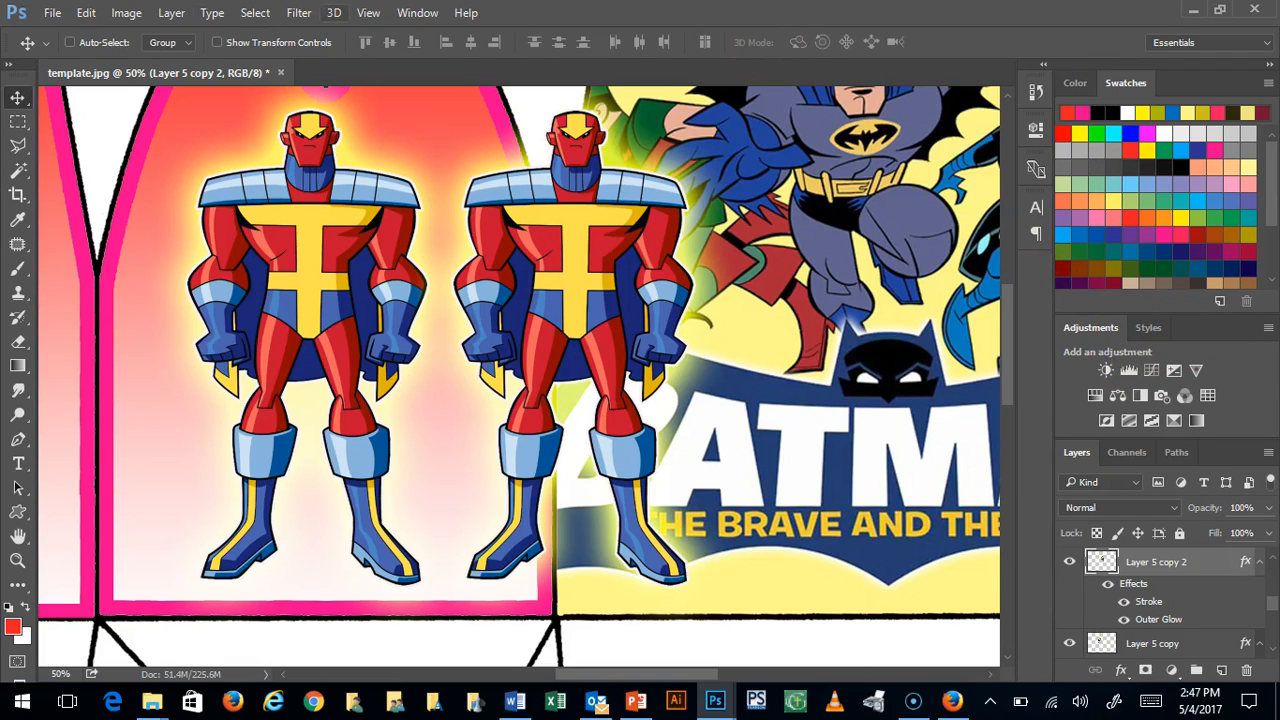
left_click(172, 12)
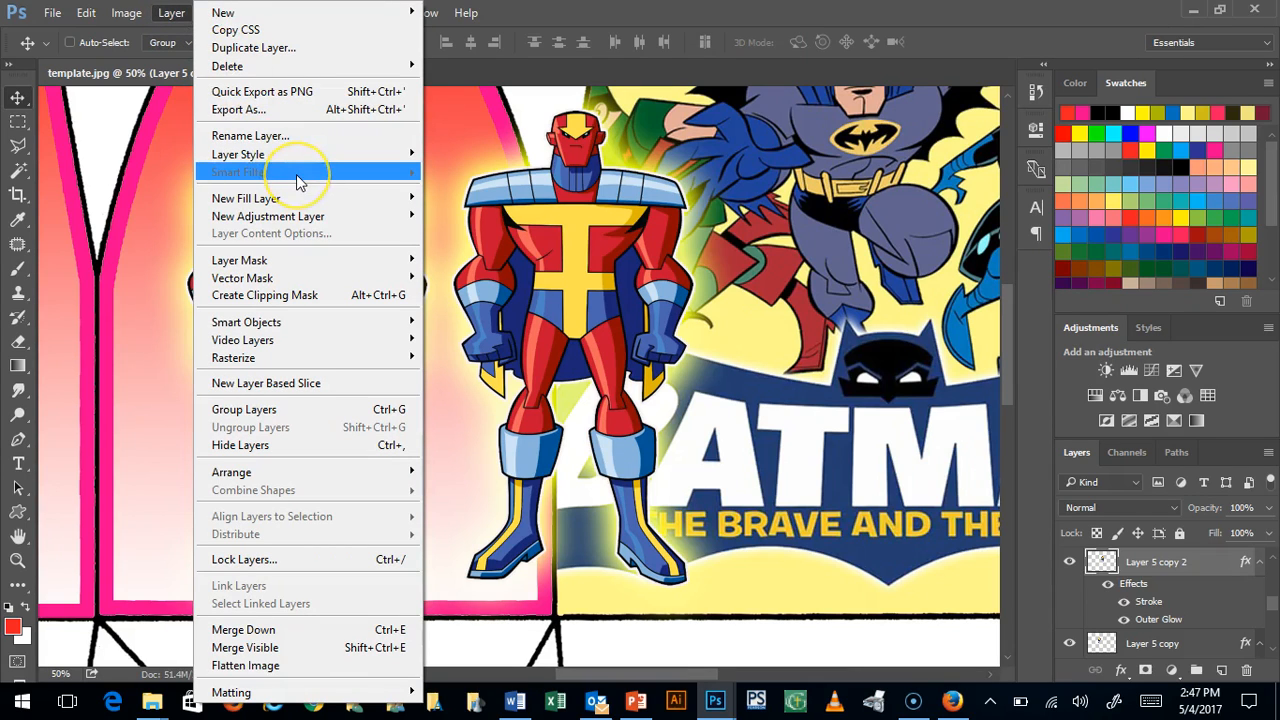
mouse_move(240, 218)
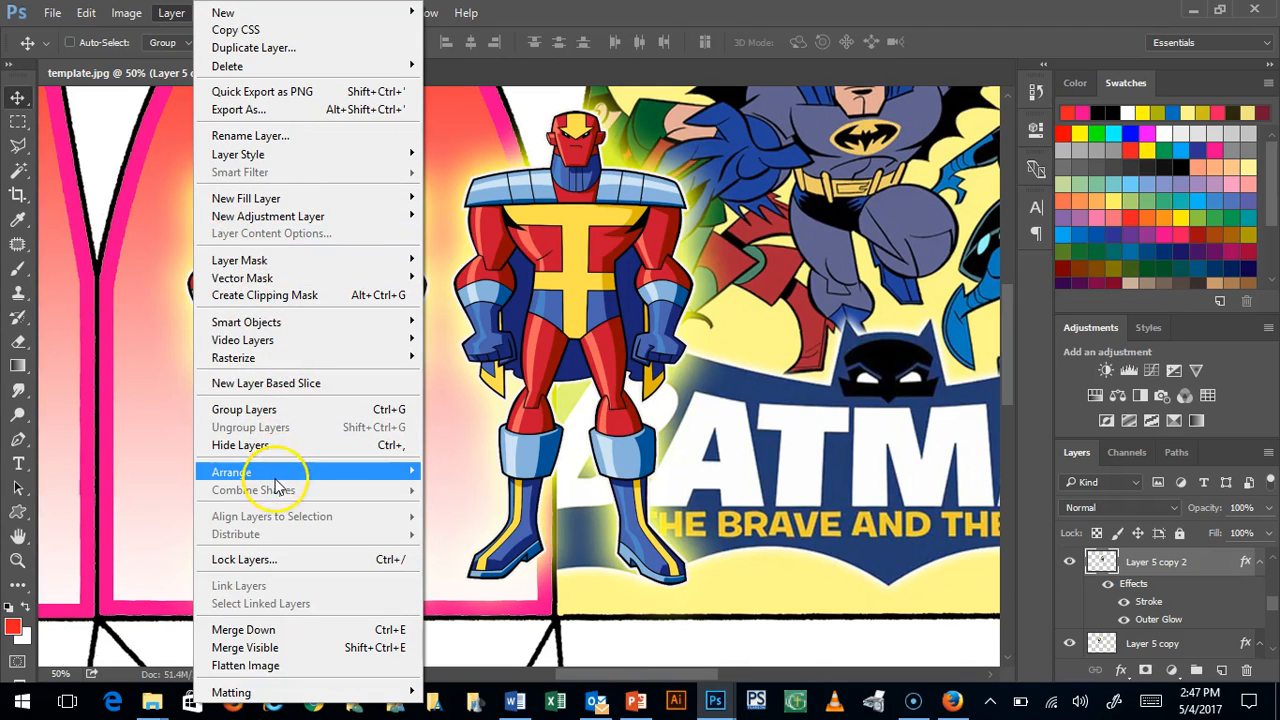
mouse_move(278, 480)
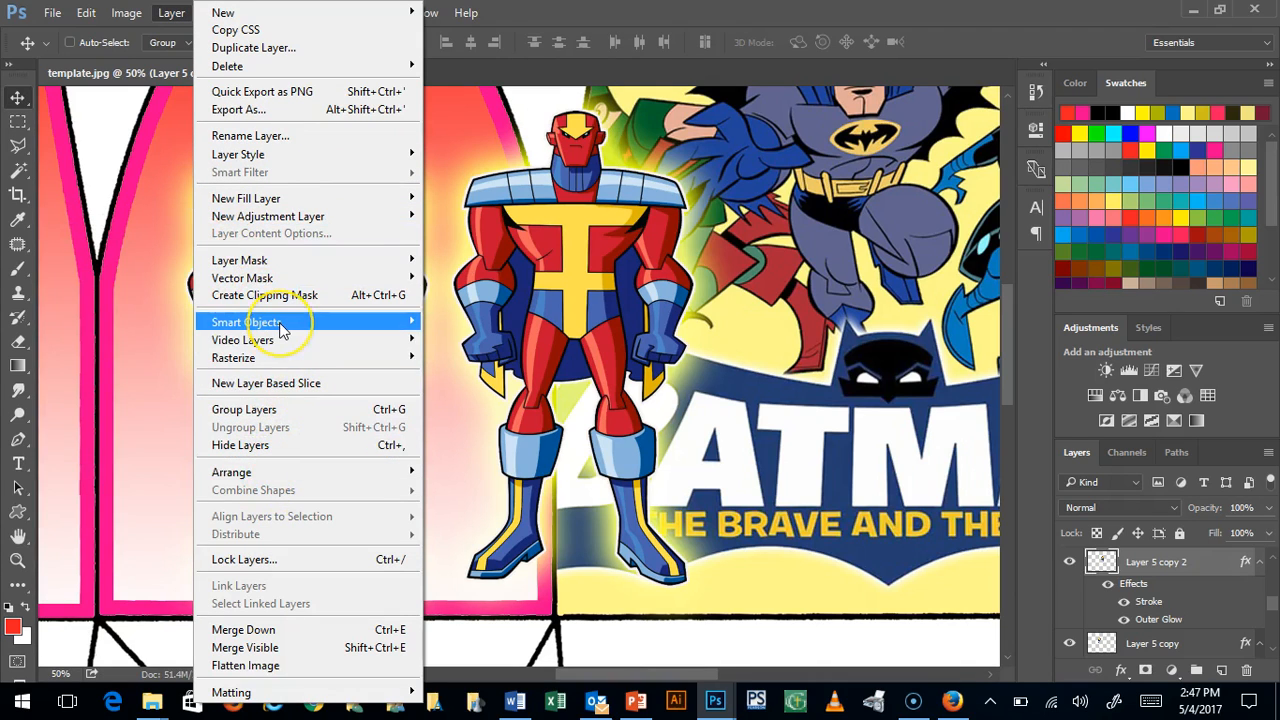
mouse_move(283, 325)
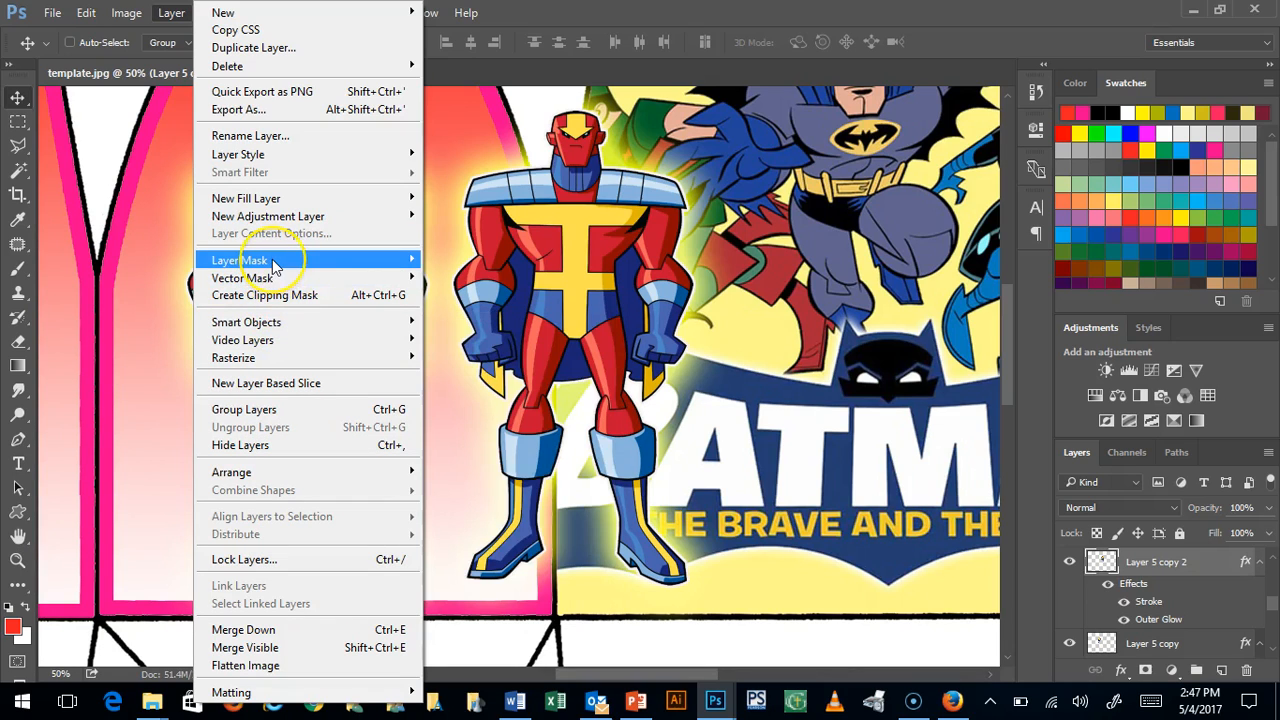
mouse_move(275, 262)
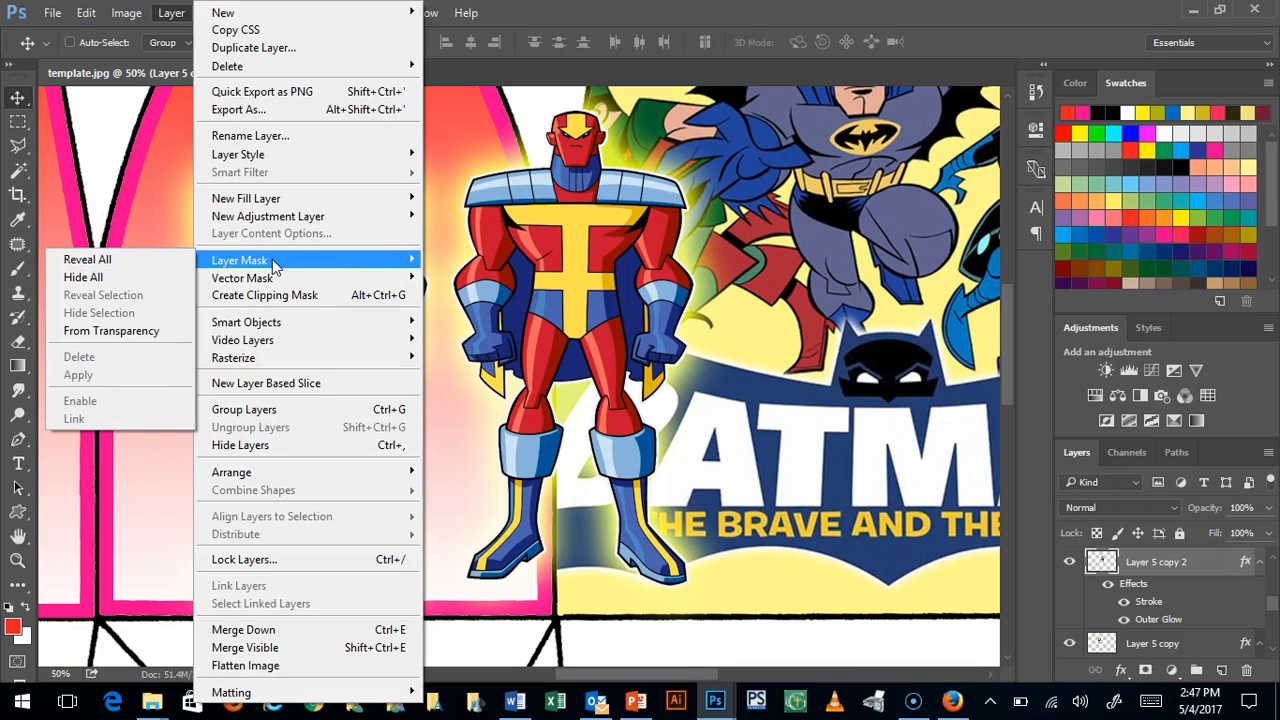
left_click(638, 17)
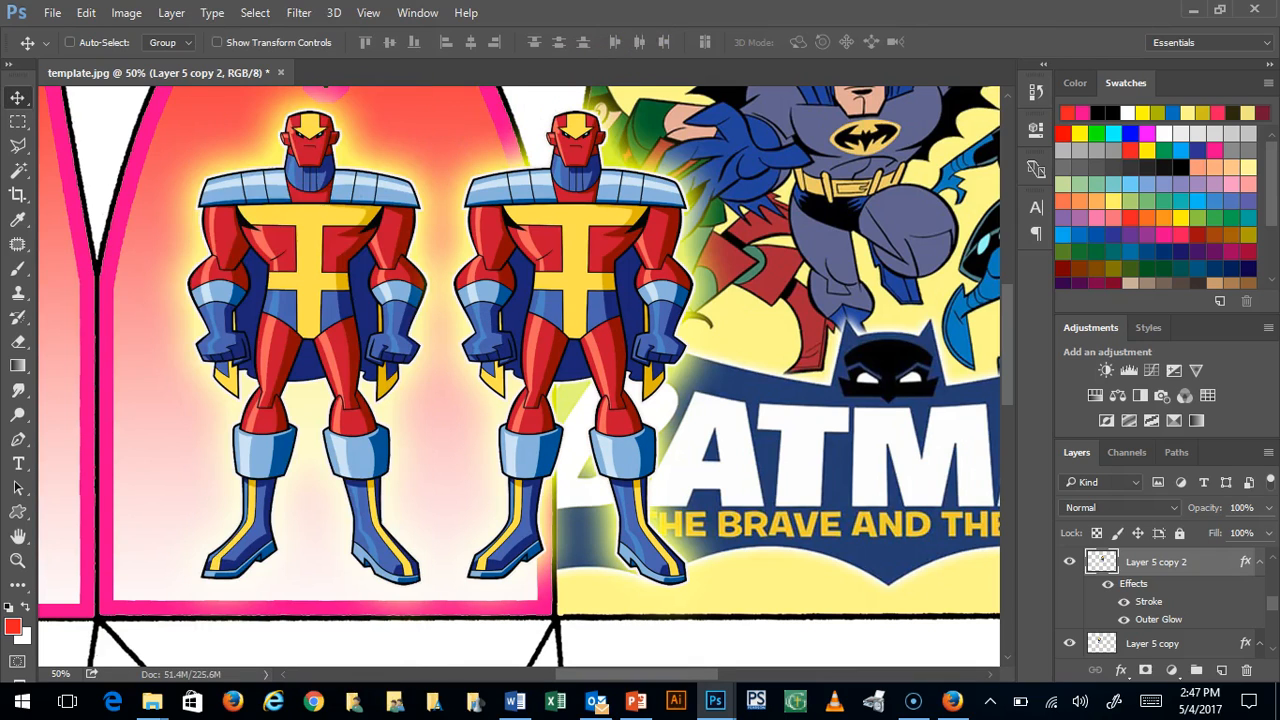
left_click(213, 15)
key("Escape")
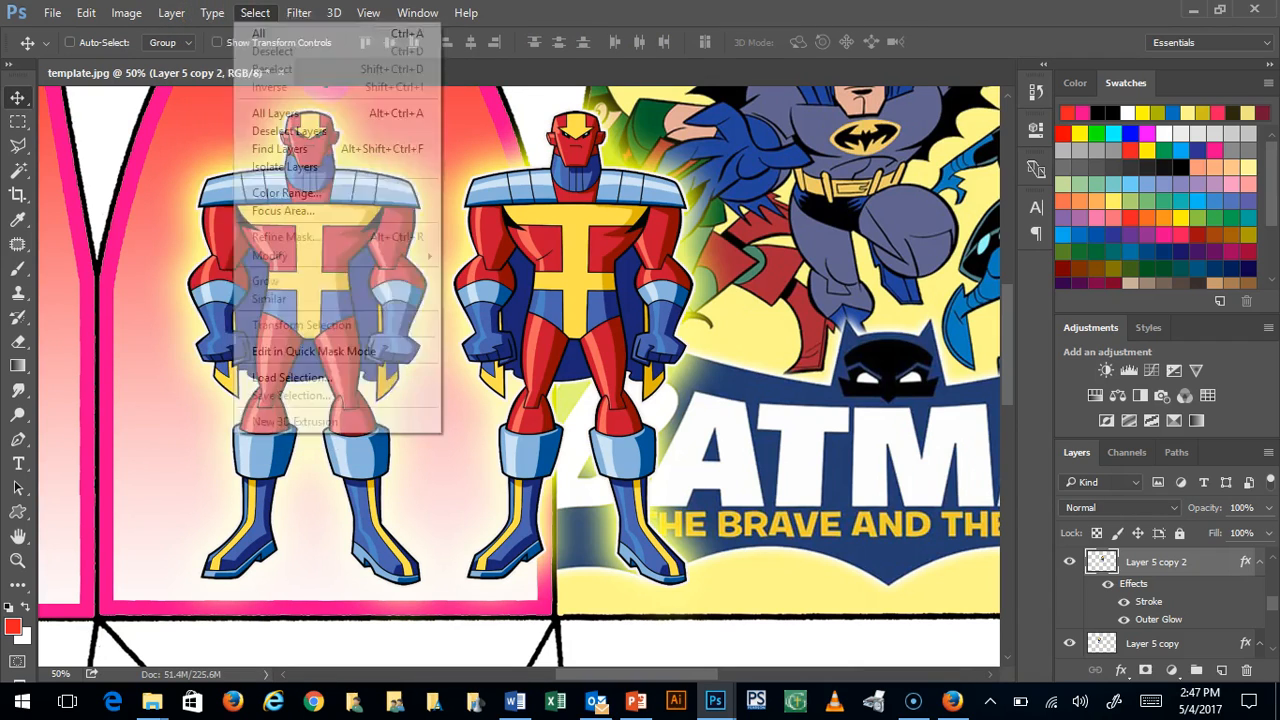
Create a text box across the peak of the arched panel with the two-line text "THIS FONT WORKS", breaking after FONT
left_click(19, 465)
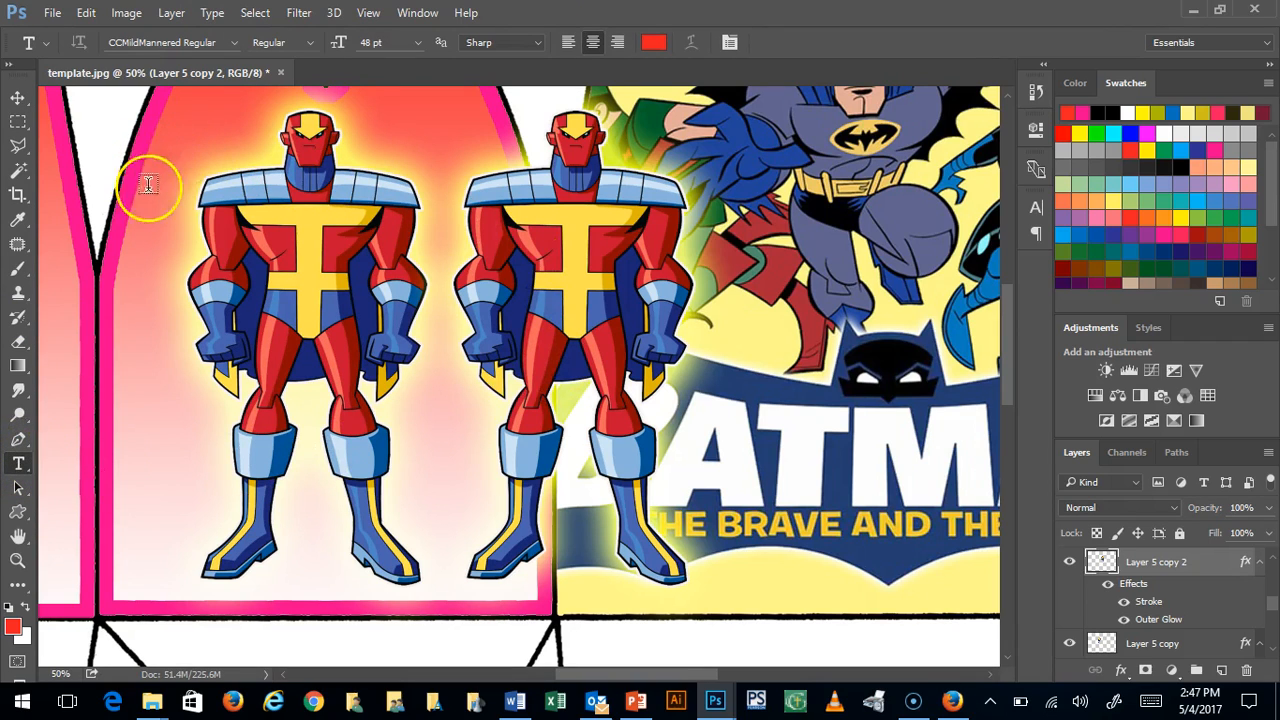
left_click(211, 13)
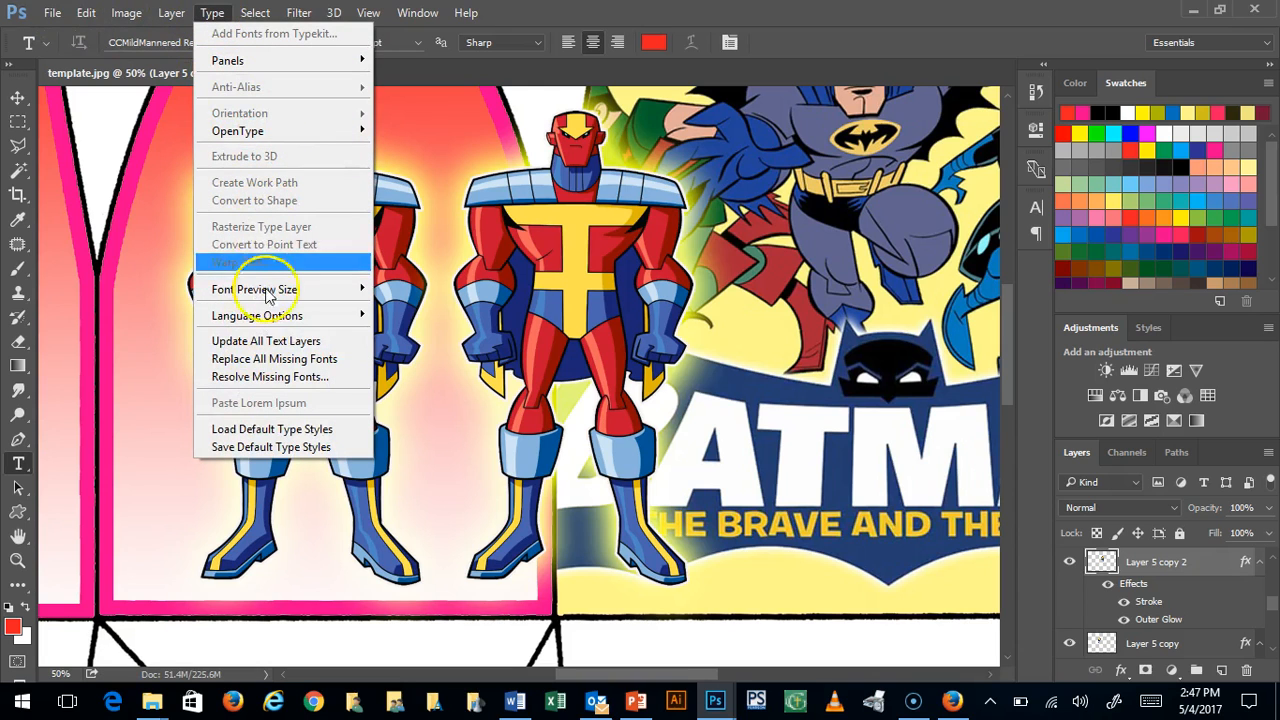
left_click(821, 19)
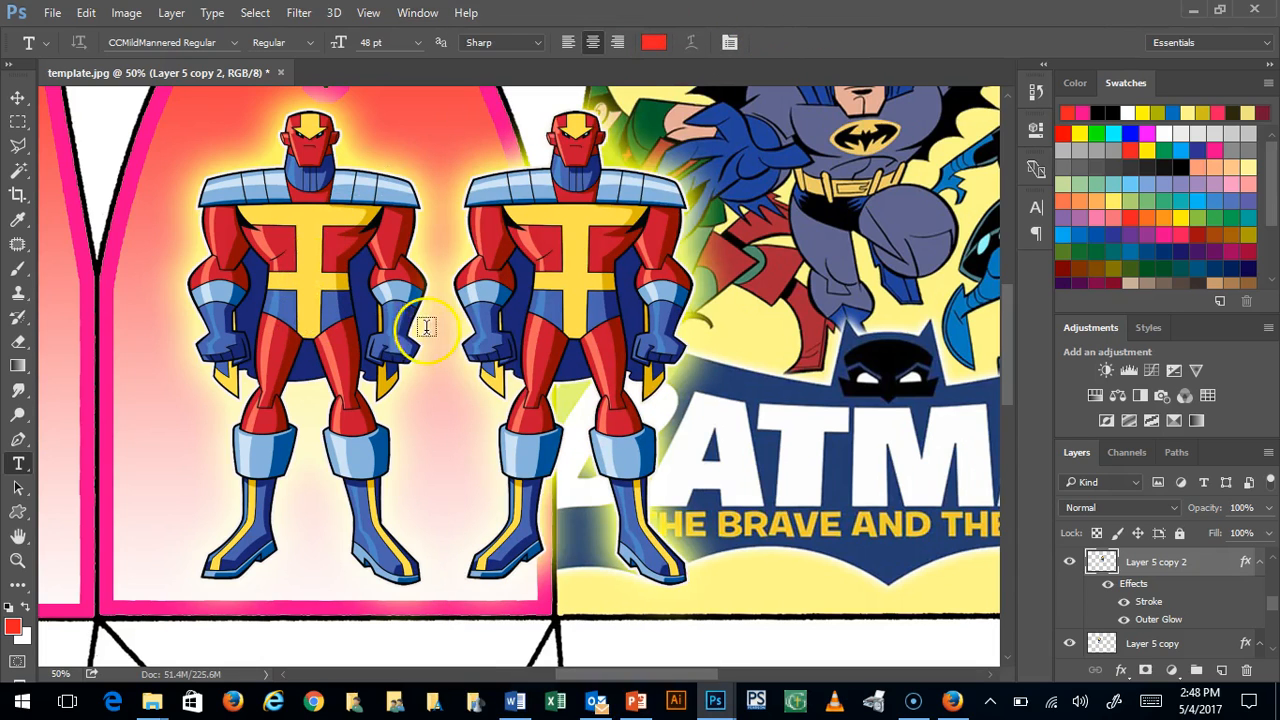
left_click_drag(1007, 362, 1008, 303)
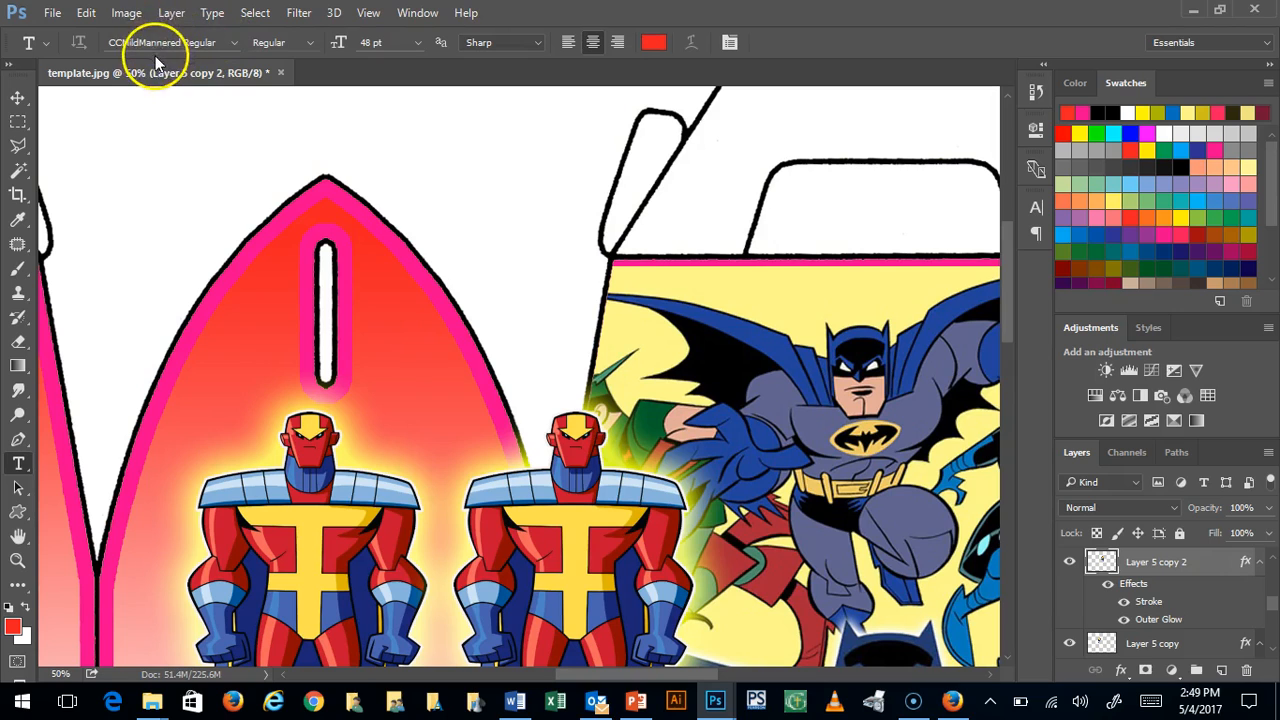
left_click_drag(166, 114, 791, 313)
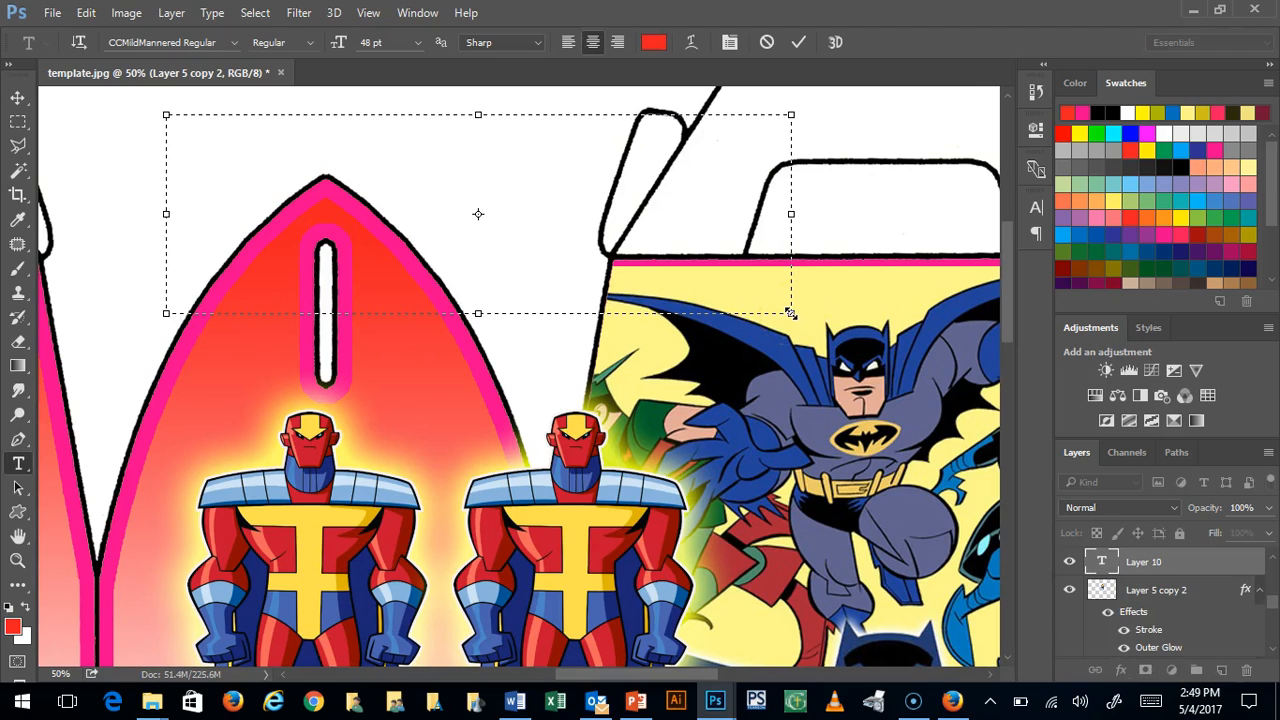
type("THIS")
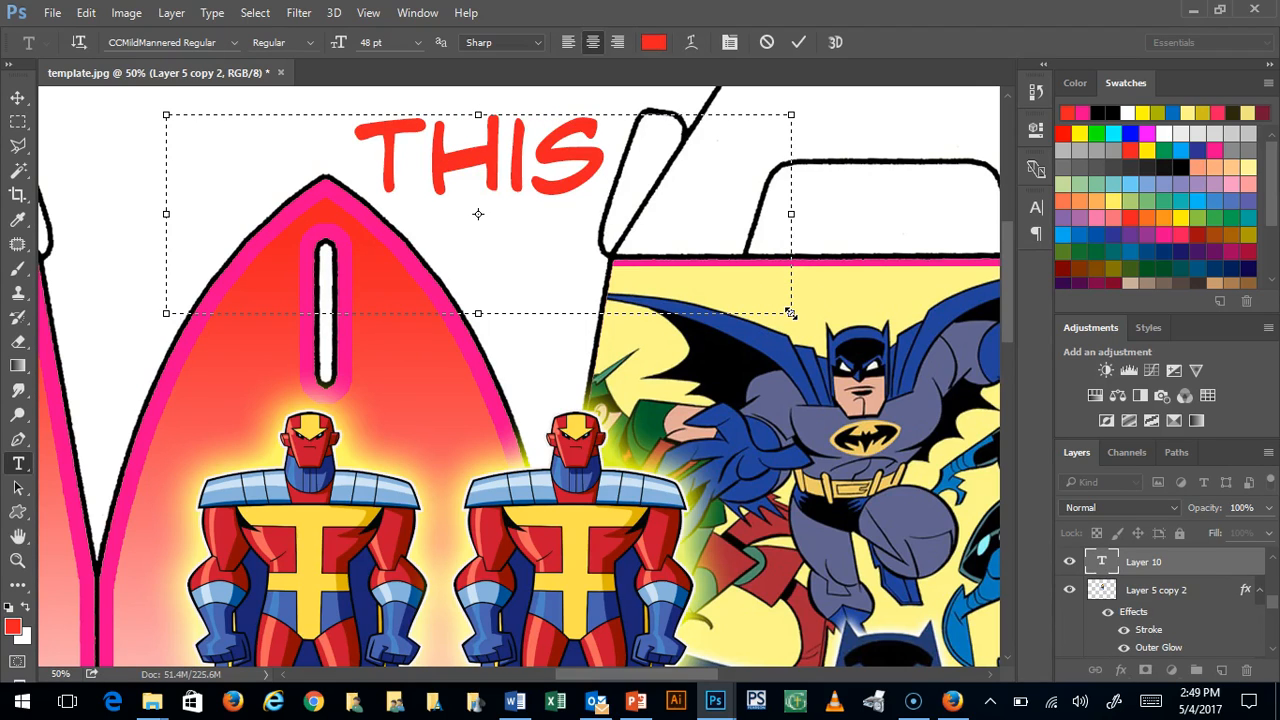
type(" FONT")
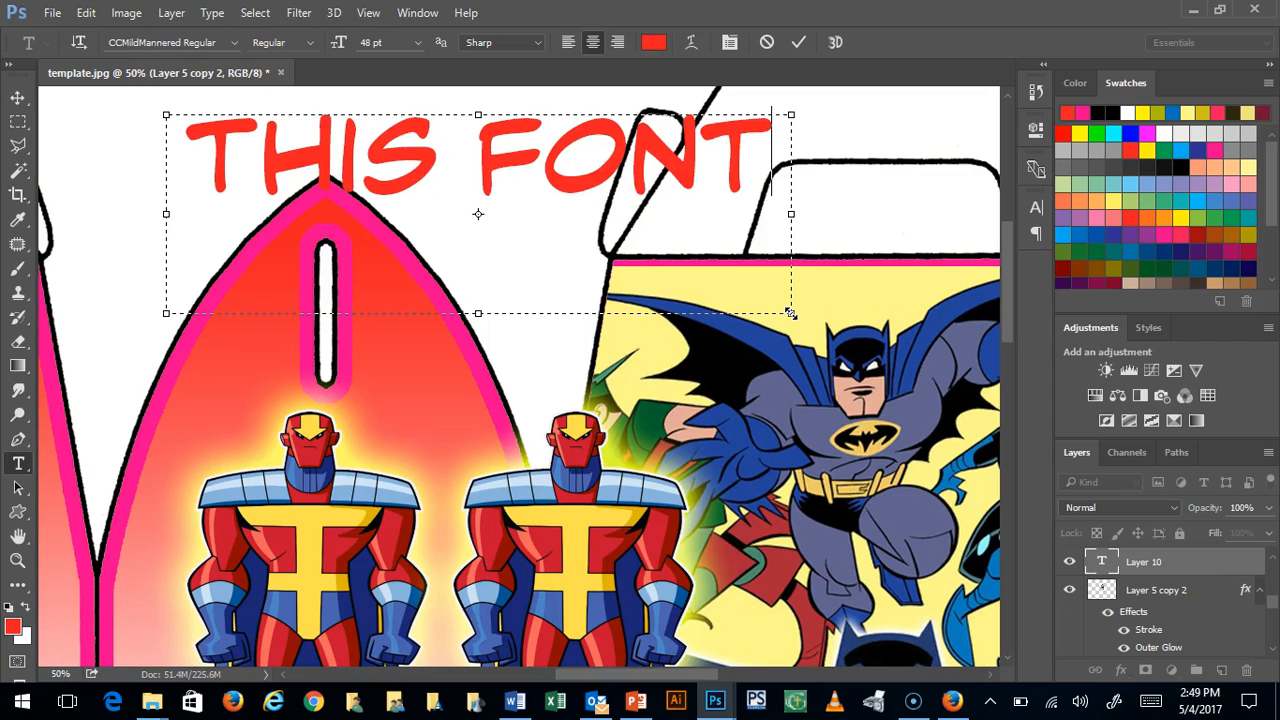
key("Return")
type("WORKS")
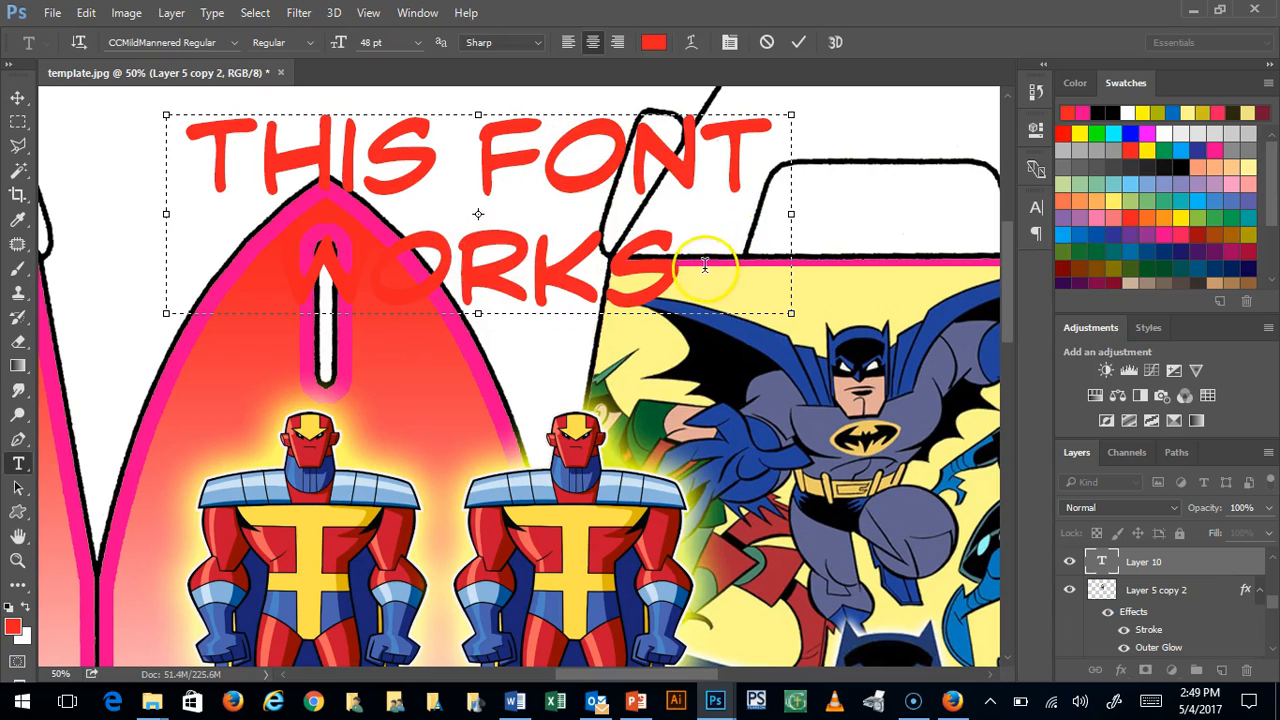
Change the colour of all the text in the new text box to near-black, 0a0001
left_click_drag(686, 263, 143, 120)
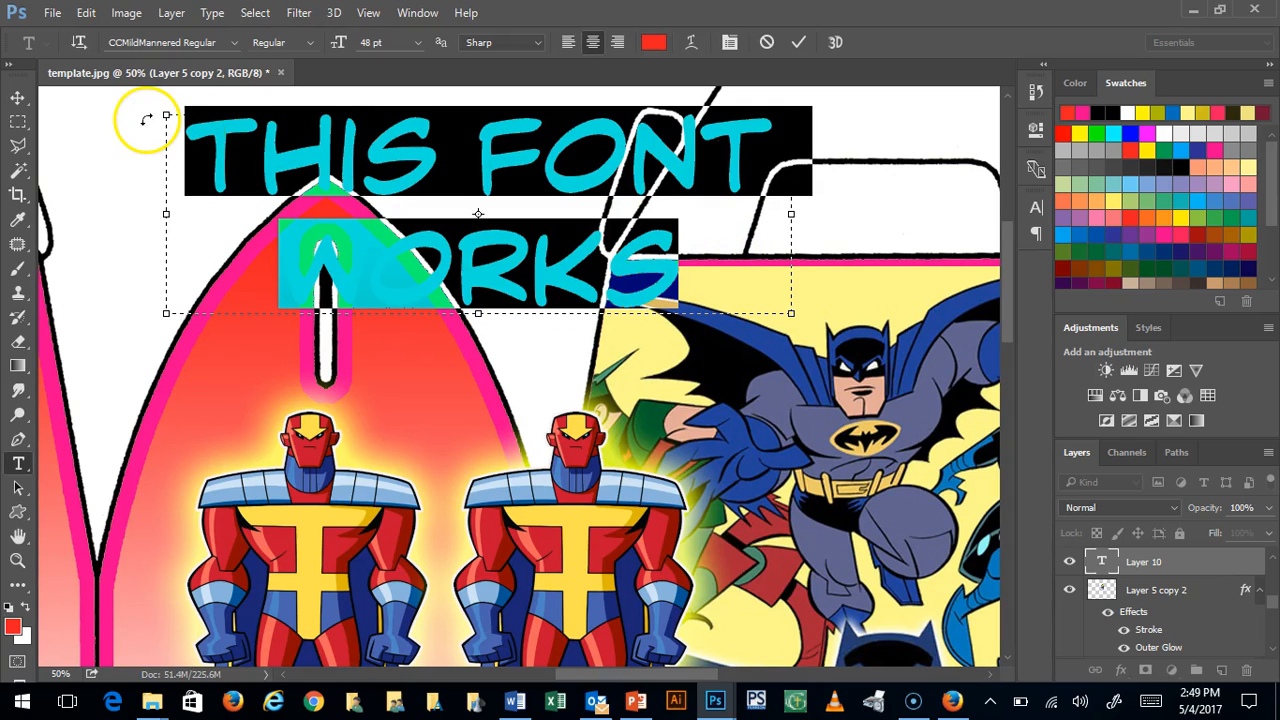
left_click(653, 42)
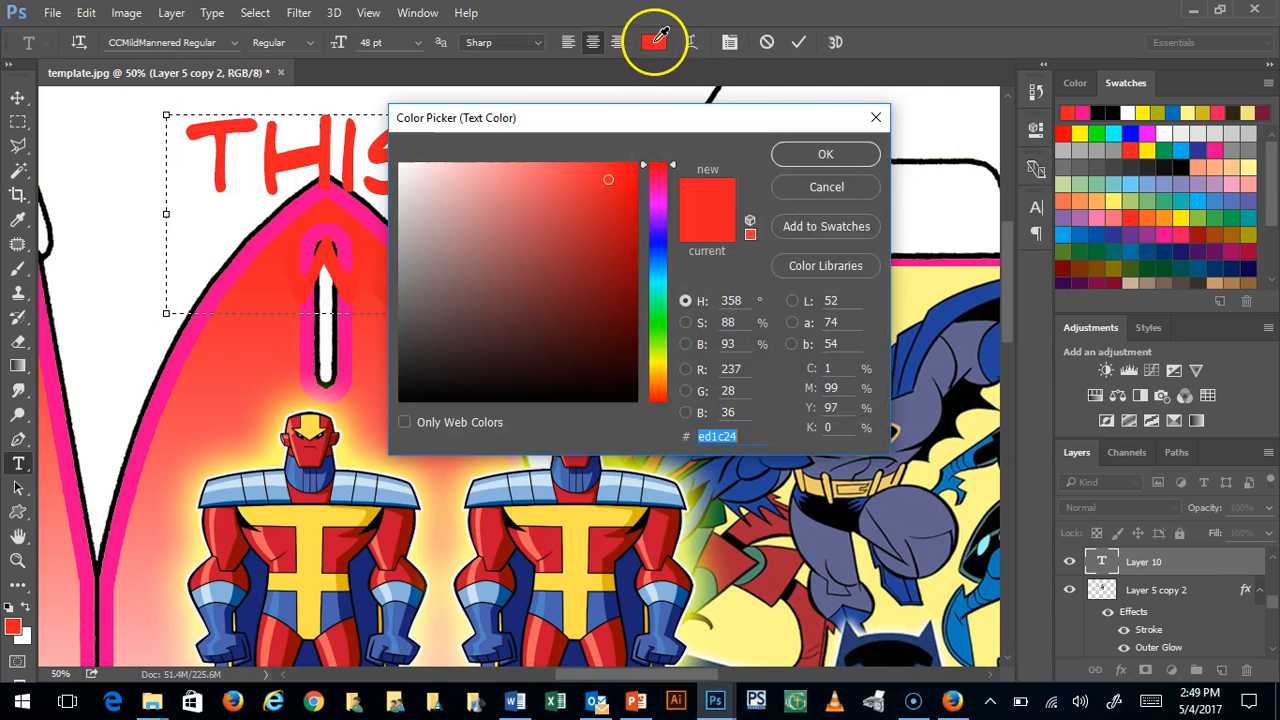
left_click(628, 392)
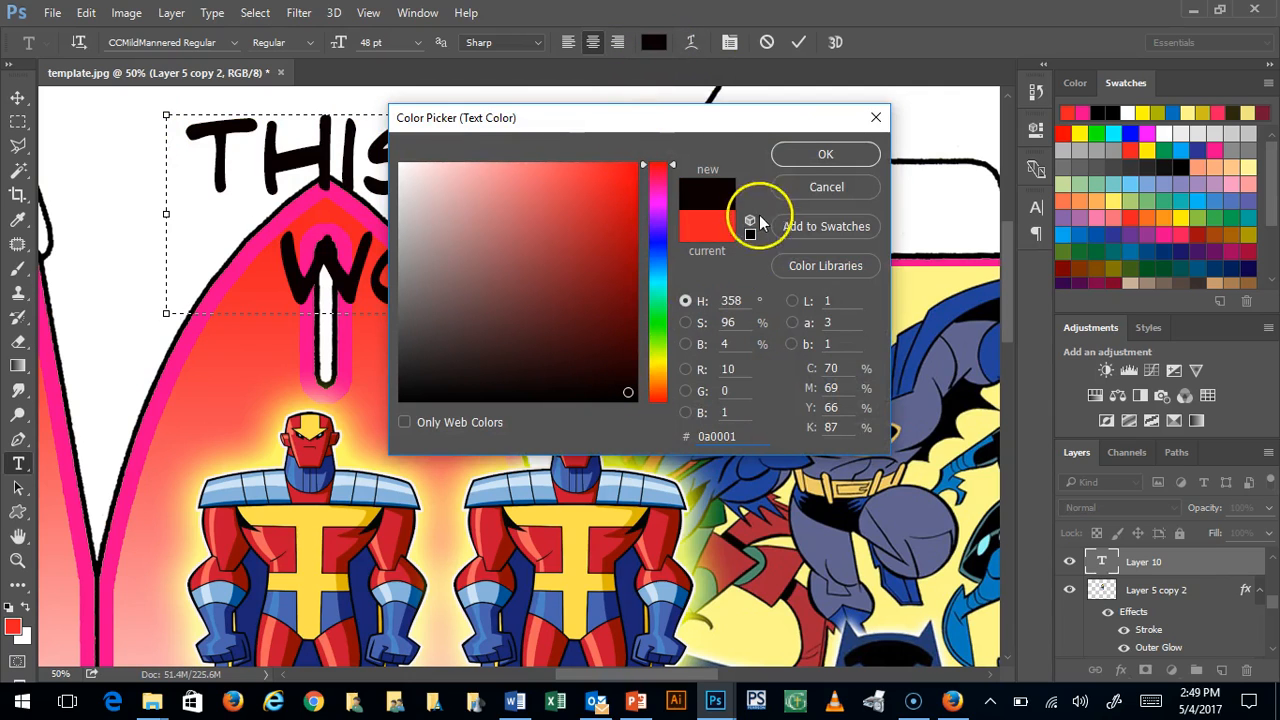
left_click(800, 152)
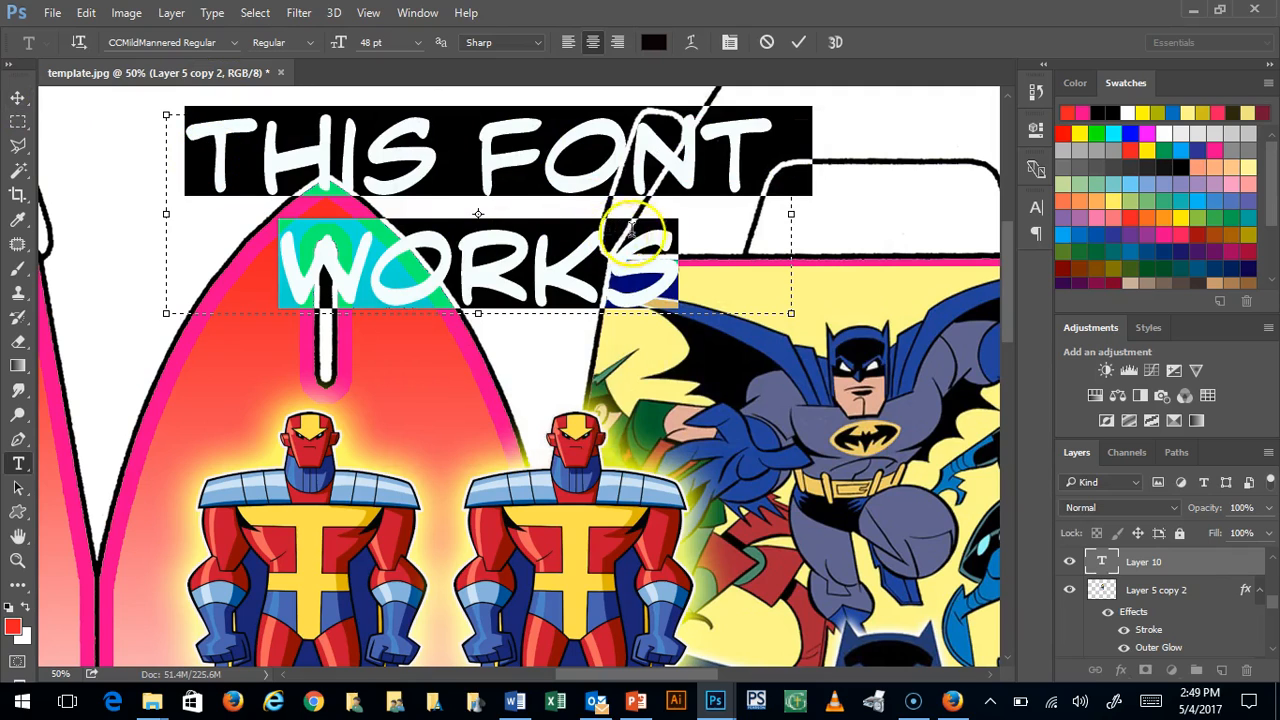
Try Chaparral Pro Italic on the selected text, and set its font to Bell MT Italic instead
left_click(231, 42)
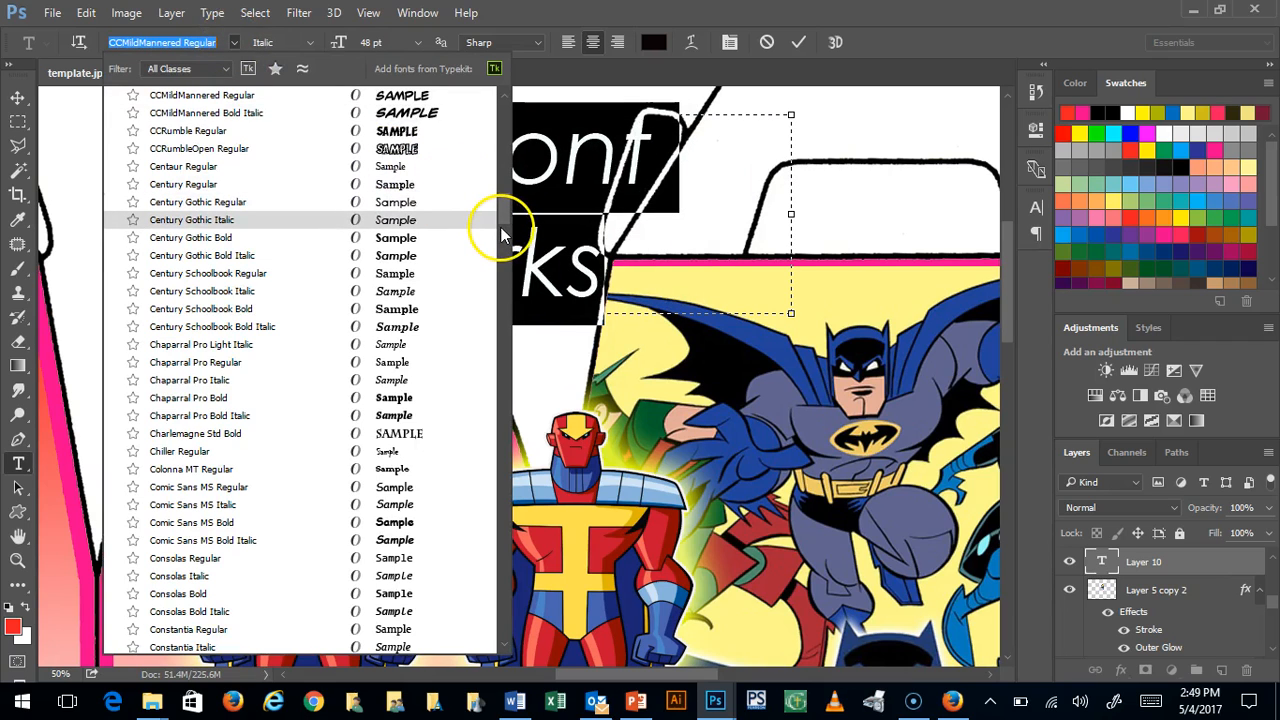
left_click(287, 381)
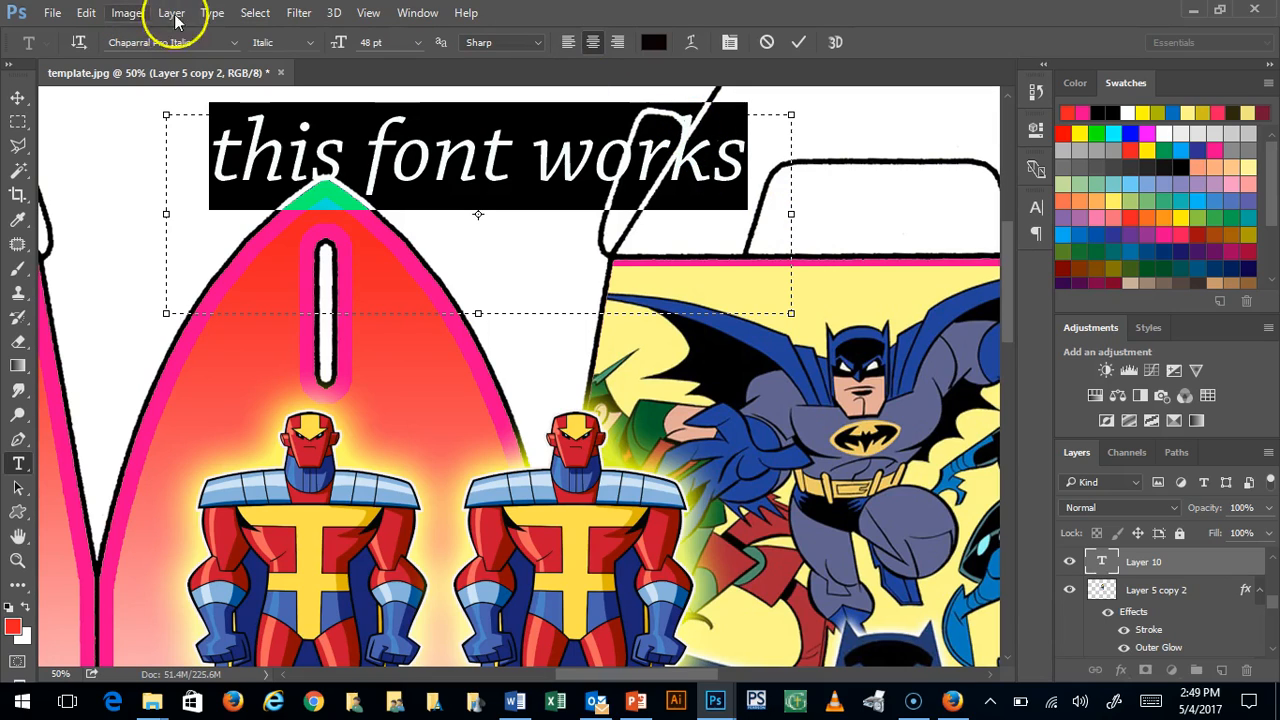
left_click(235, 42)
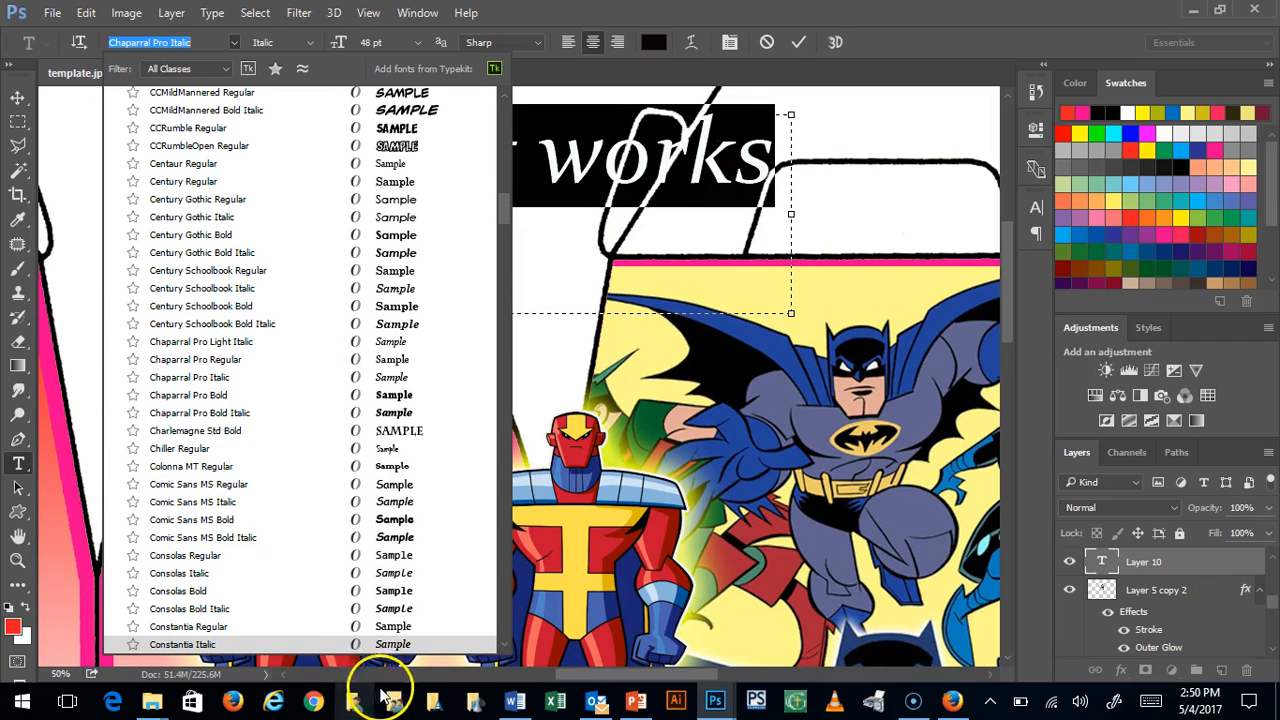
left_click_drag(503, 218, 502, 160)
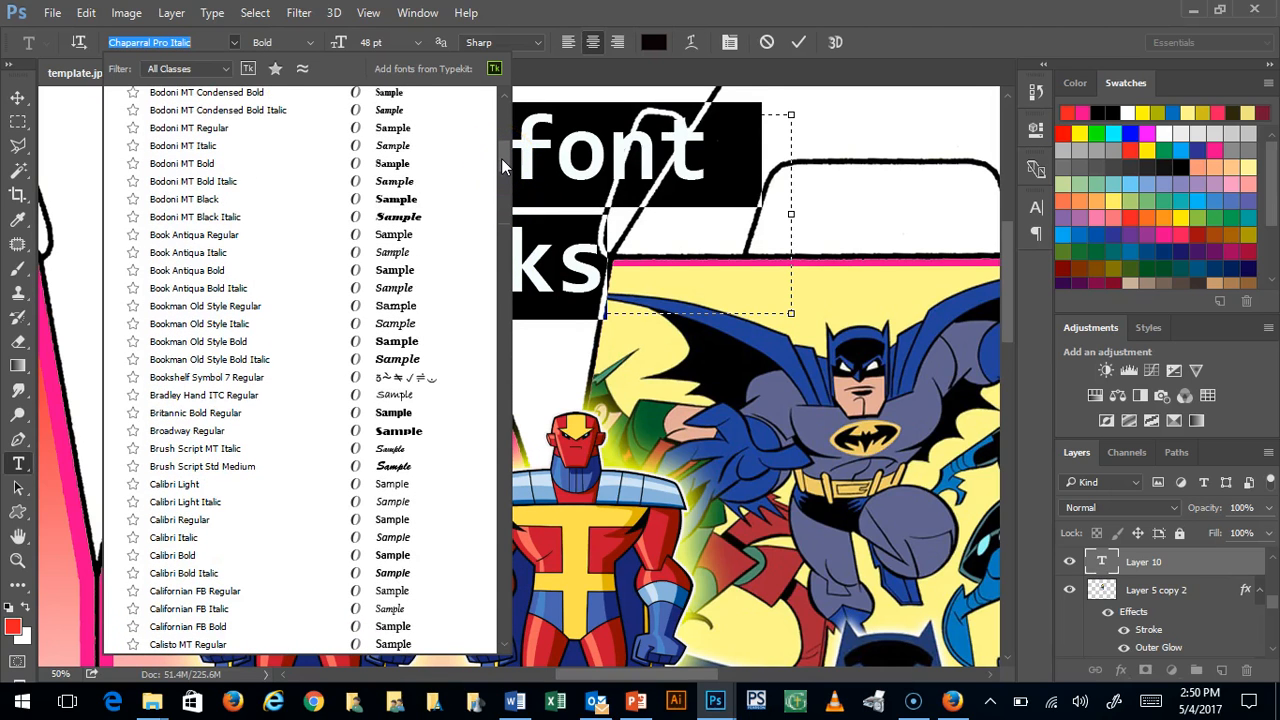
left_click_drag(501, 158, 501, 145)
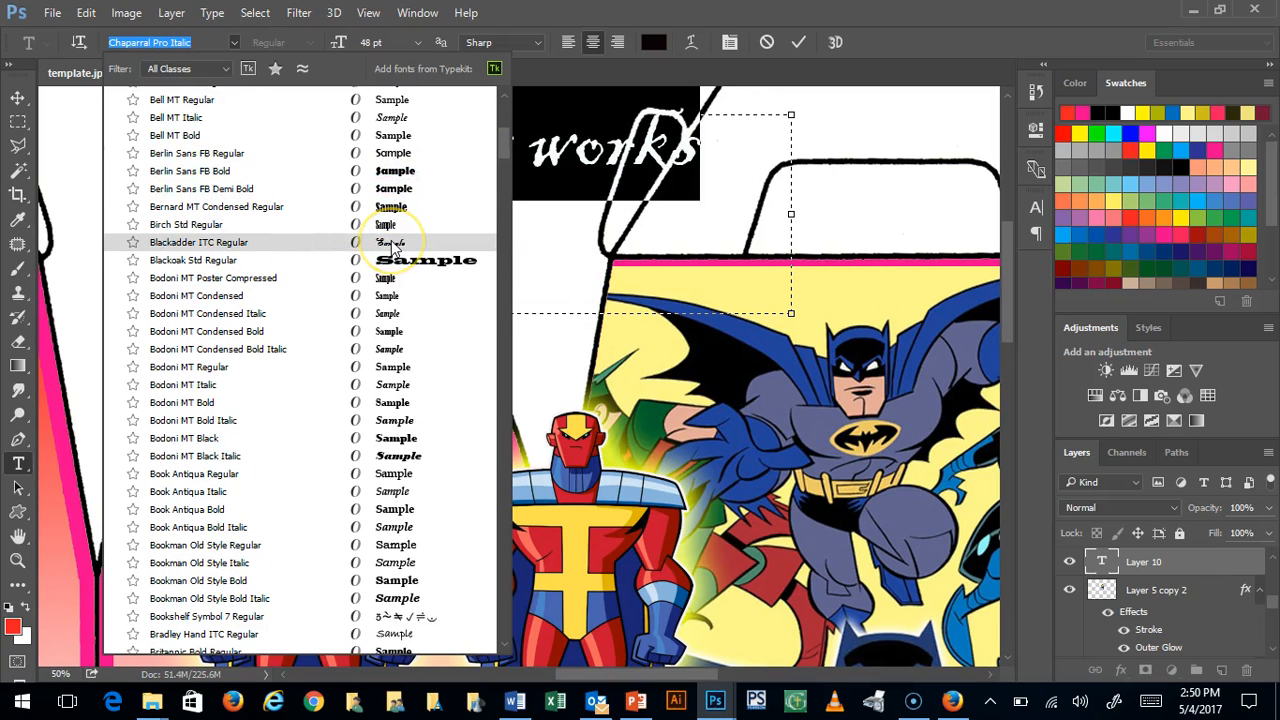
left_click(393, 117)
left_click(510, 150)
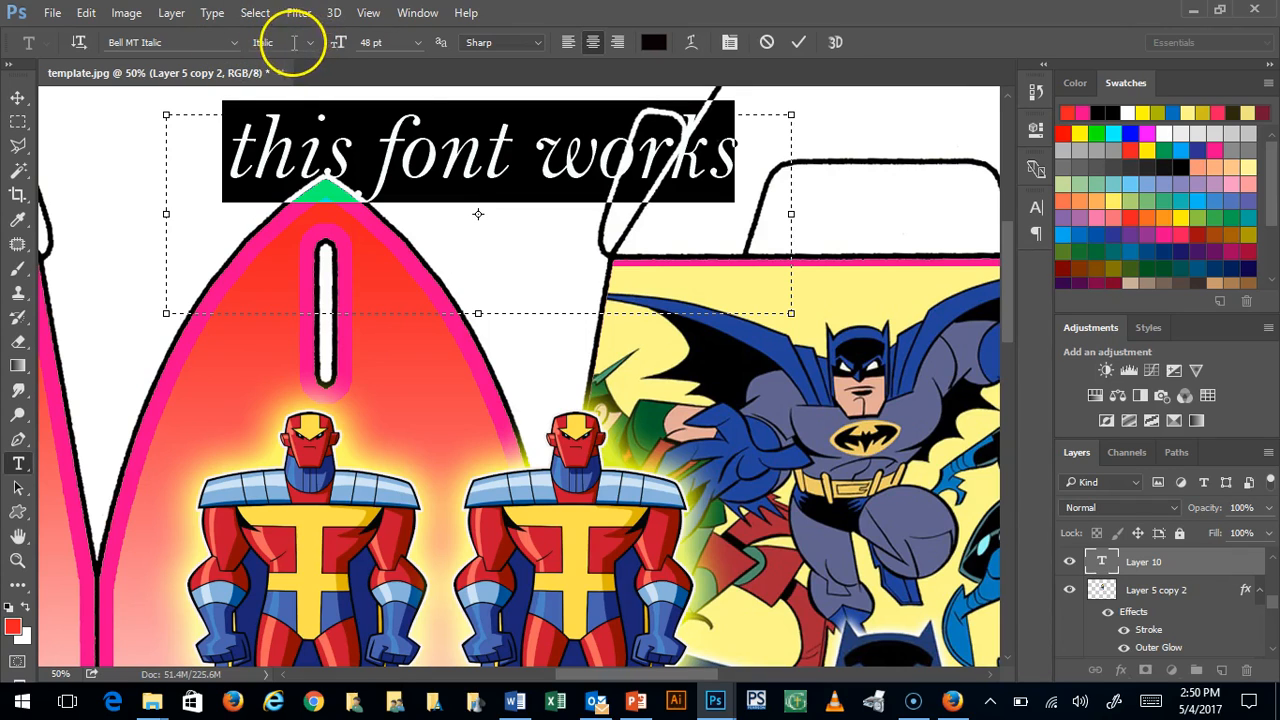
Set the selected THIS FONT WORKS text to the CCMildMannered Regular font and finish editing the text
left_click(235, 43)
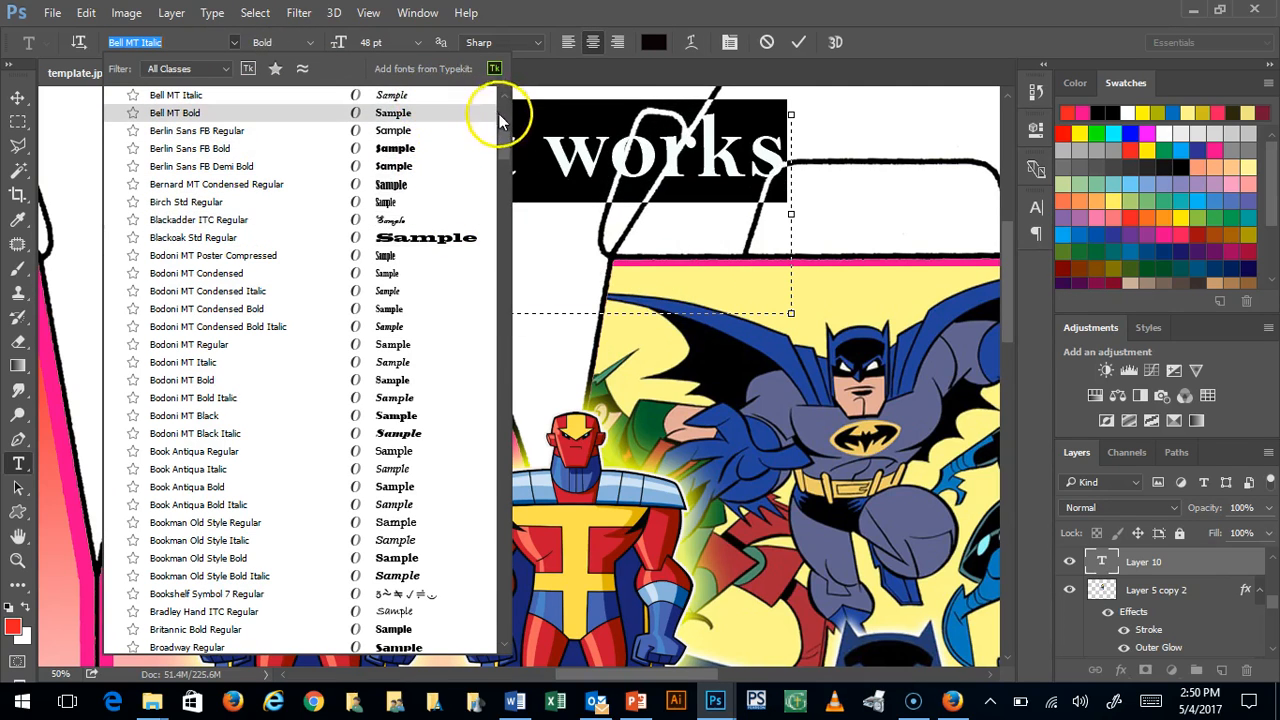
scroll(508, 120, "up", 5)
scroll(512, 122, "up", 2)
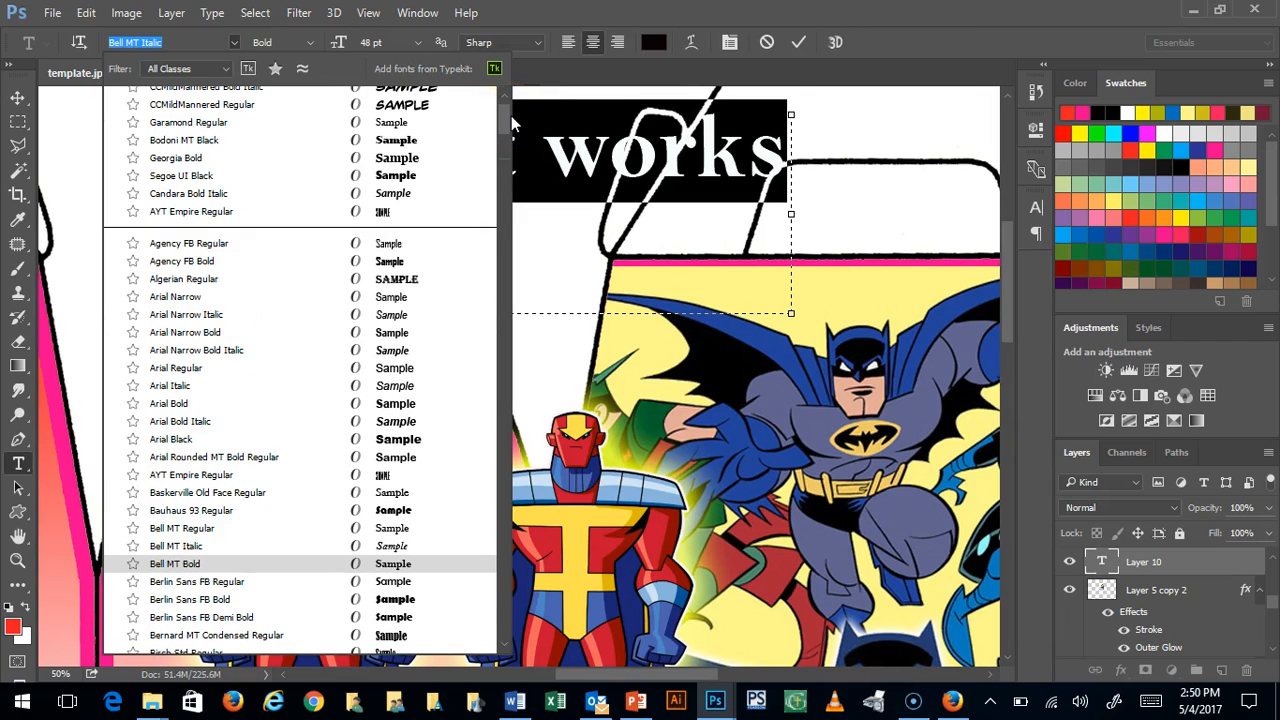
left_click(455, 110)
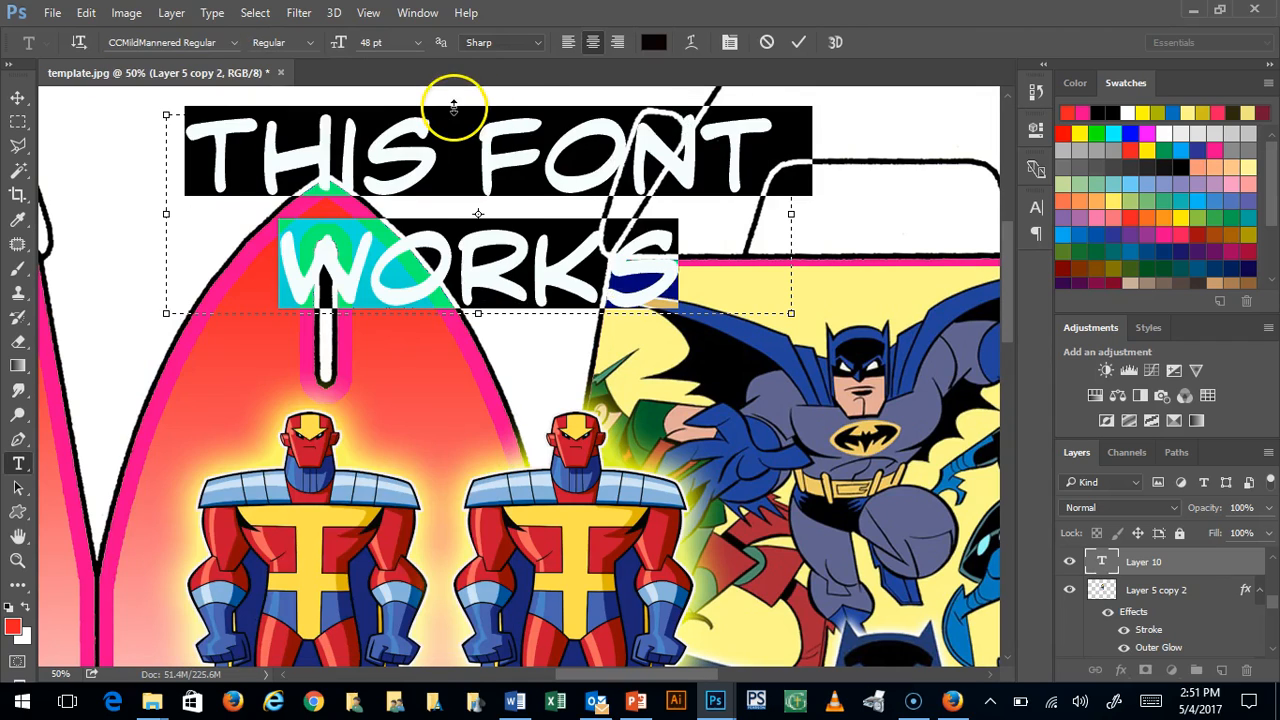
left_click(17, 97)
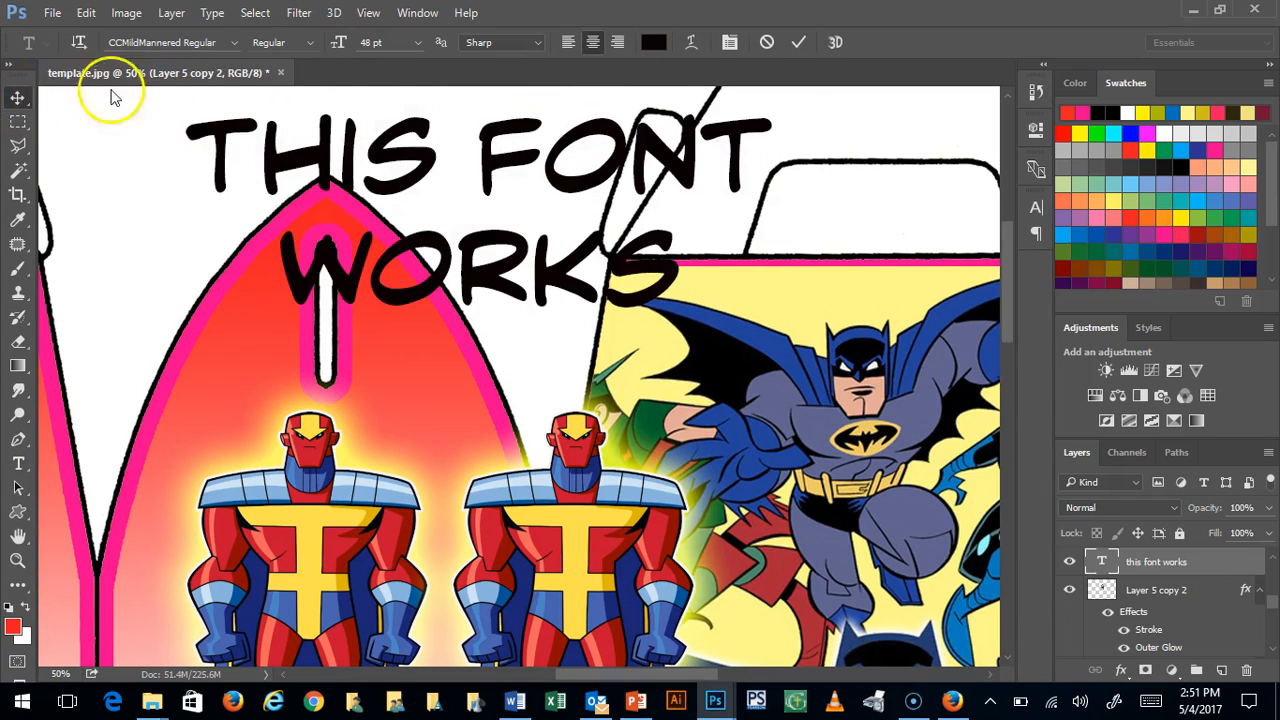
Move the THIS FONT WORKS text down from the panel's peak onto the bodies of the two glowing characters
left_click_drag(435, 122, 598, 195)
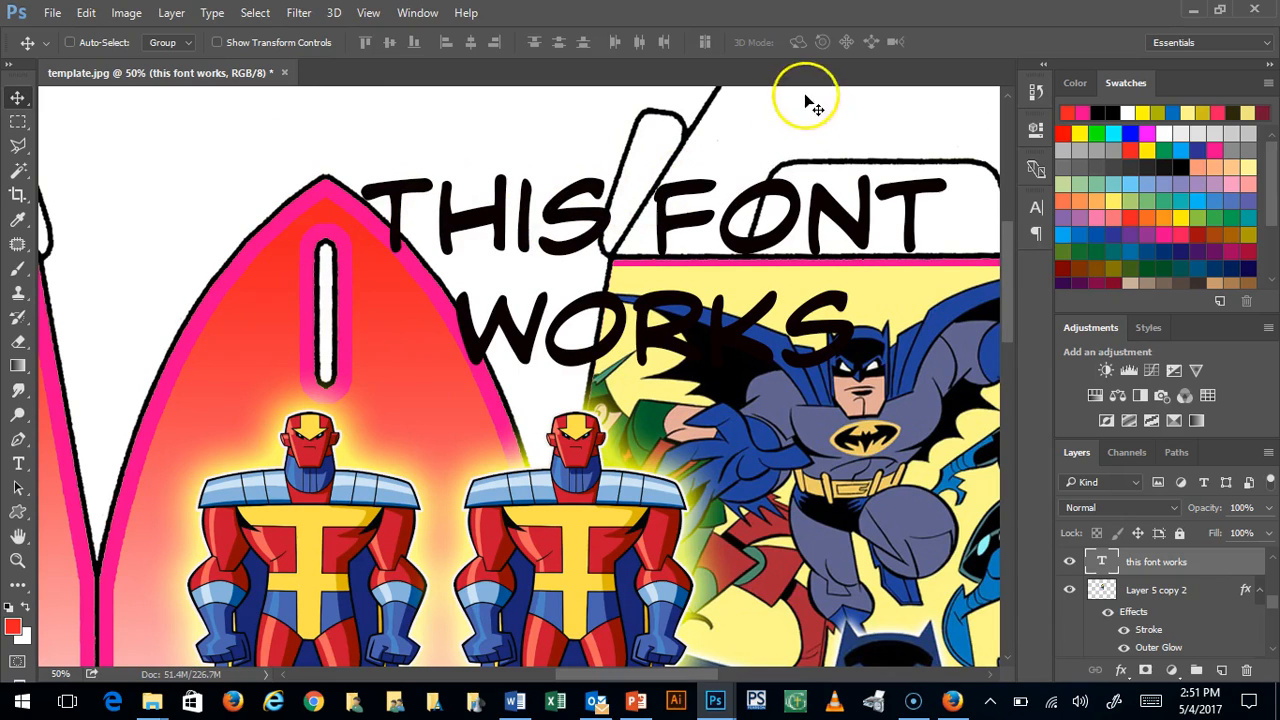
left_click_drag(1007, 247, 959, 263)
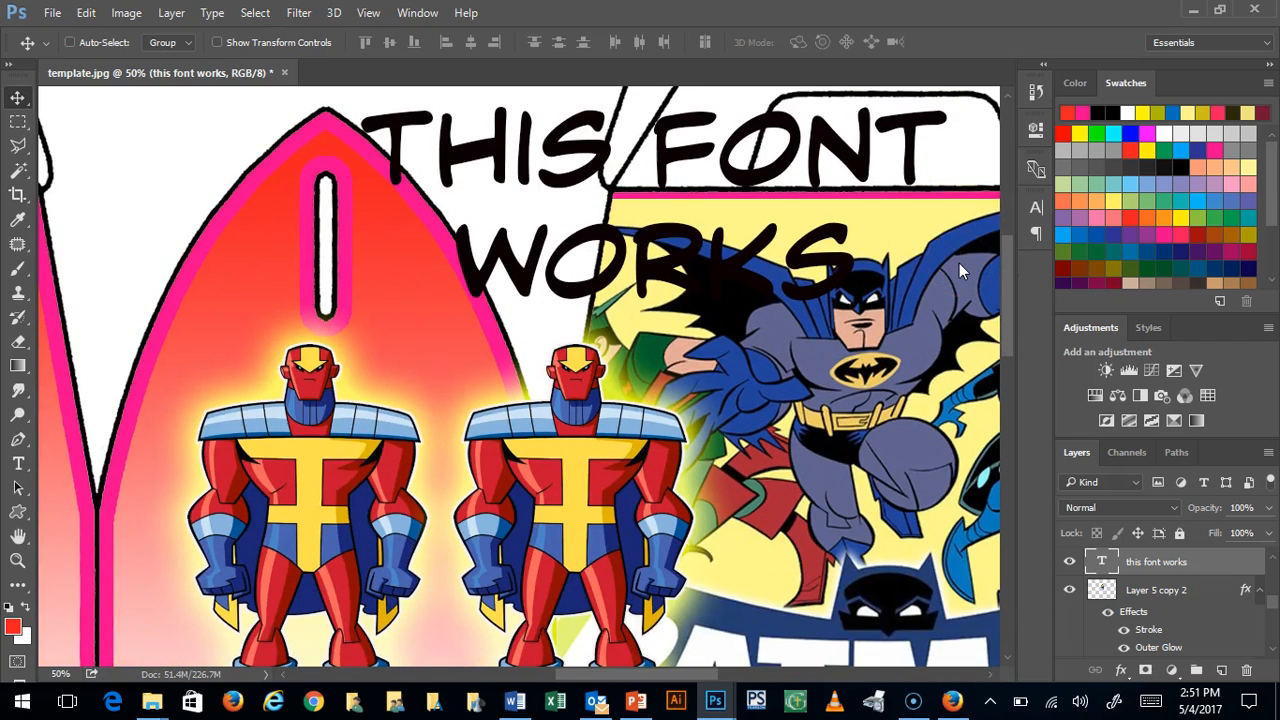
left_click_drag(959, 263, 960, 330)
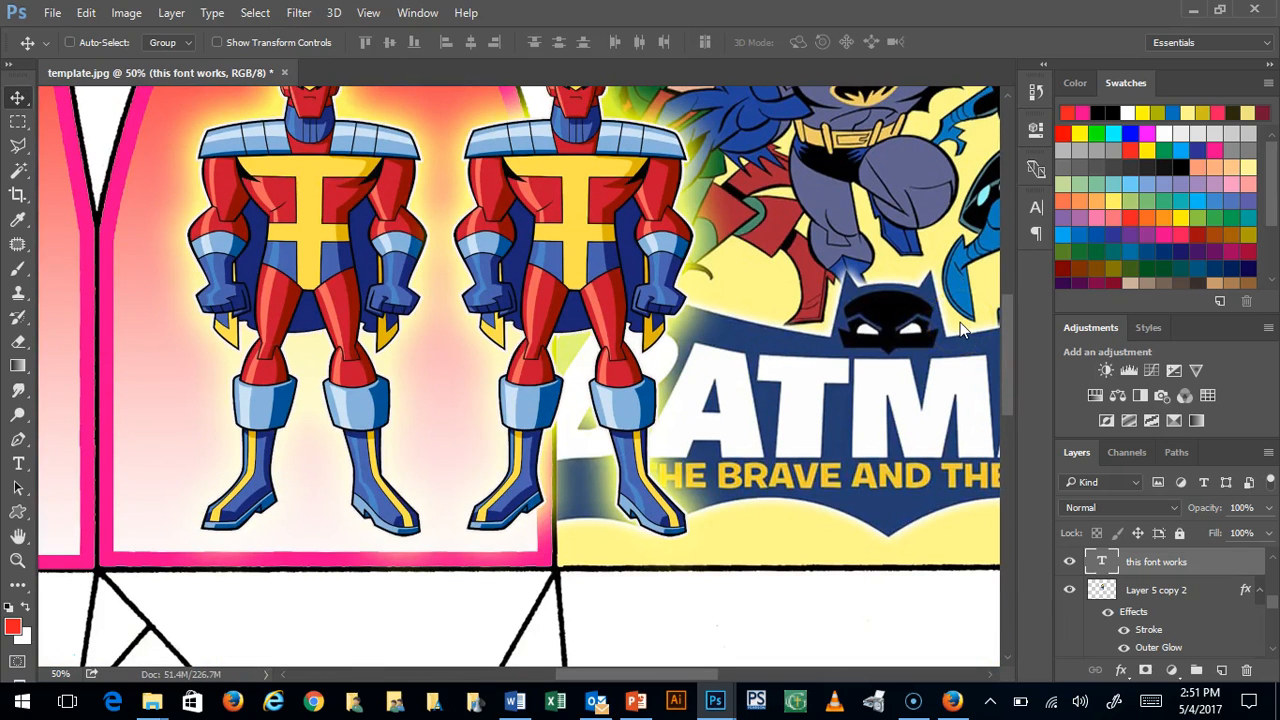
scroll(960, 322, "down", 3)
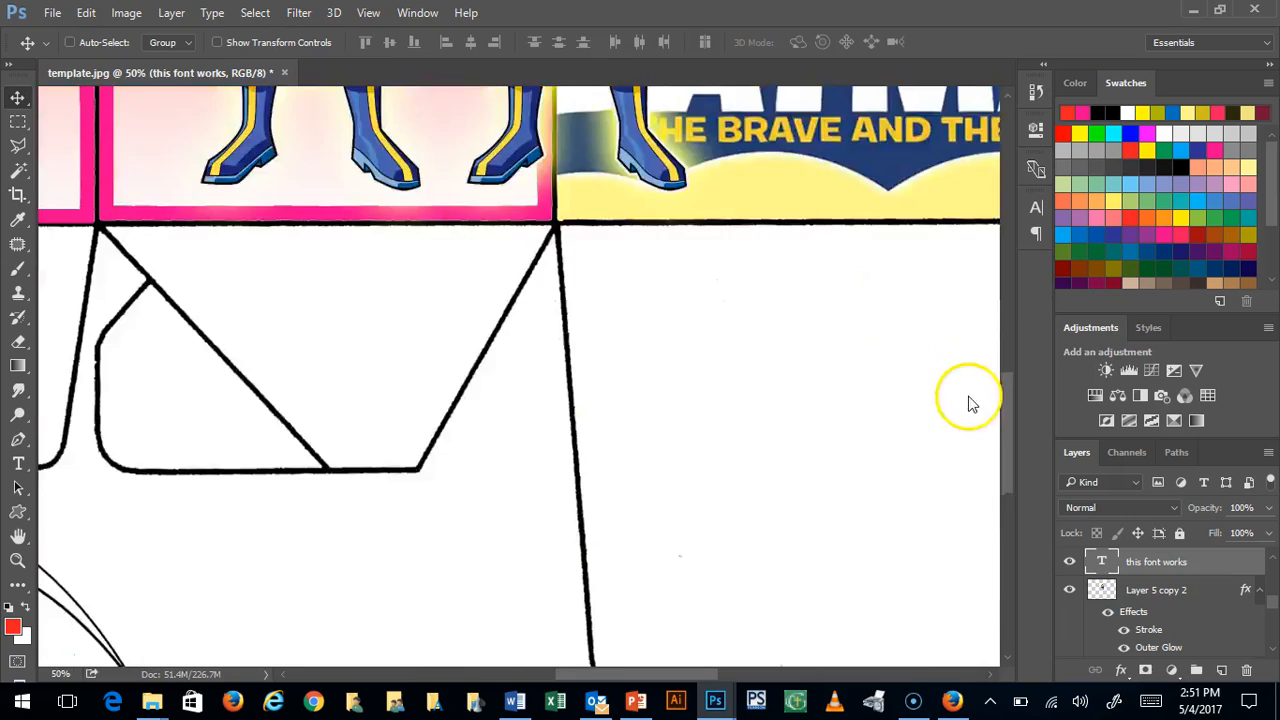
scroll(965, 400, "up", 5)
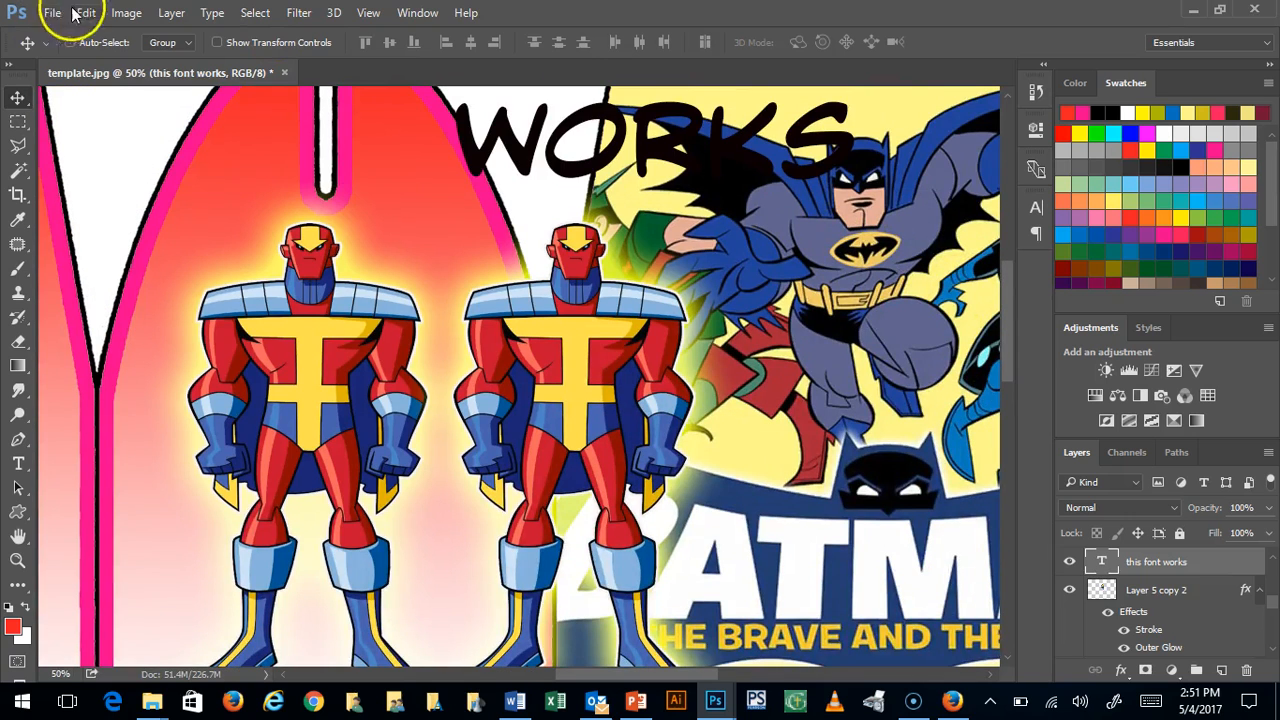
left_click(212, 14)
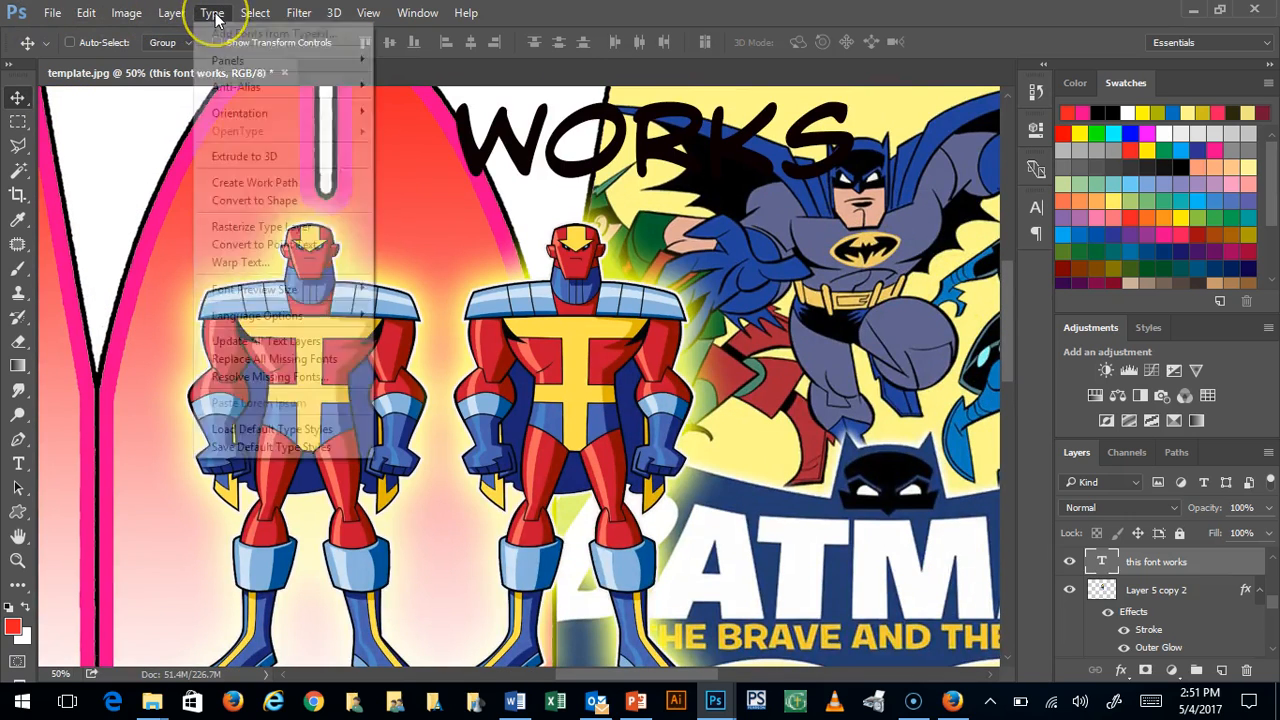
left_click(540, 15)
left_click_drag(576, 165, 367, 488)
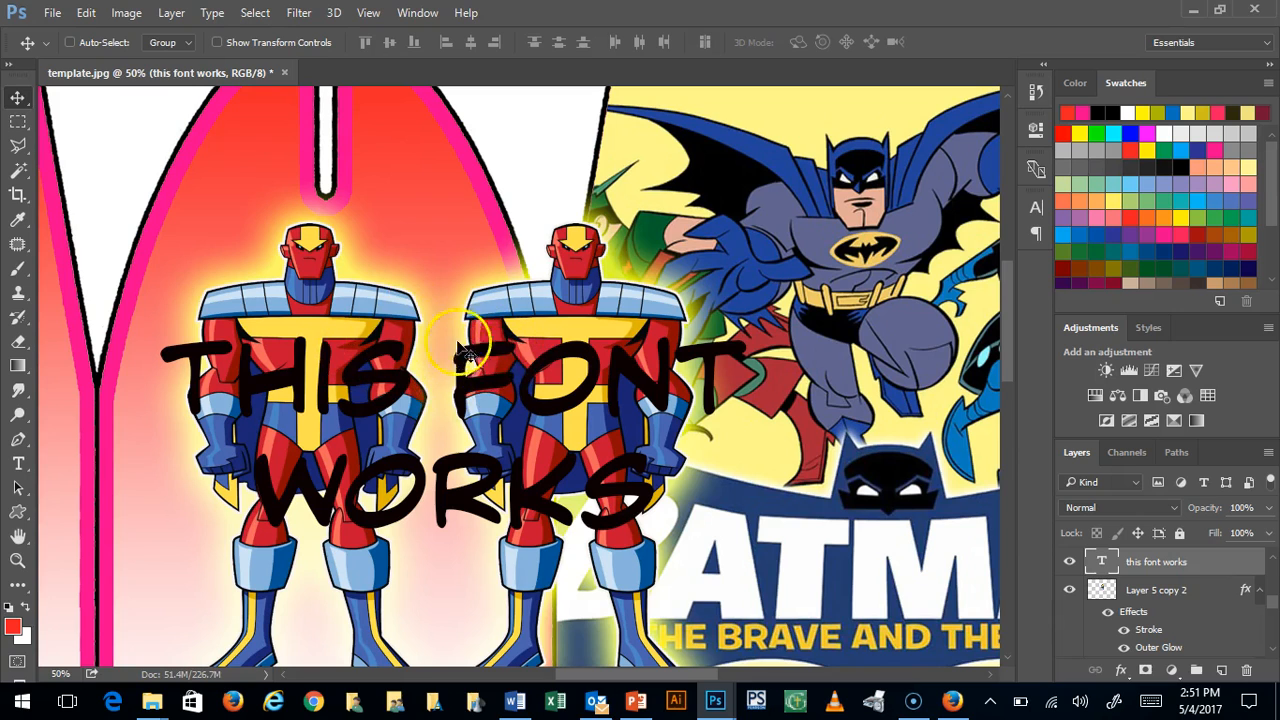
Add a Stroke effect to the text layer and thicken its near-white outline around the letters
double_click(1222, 568)
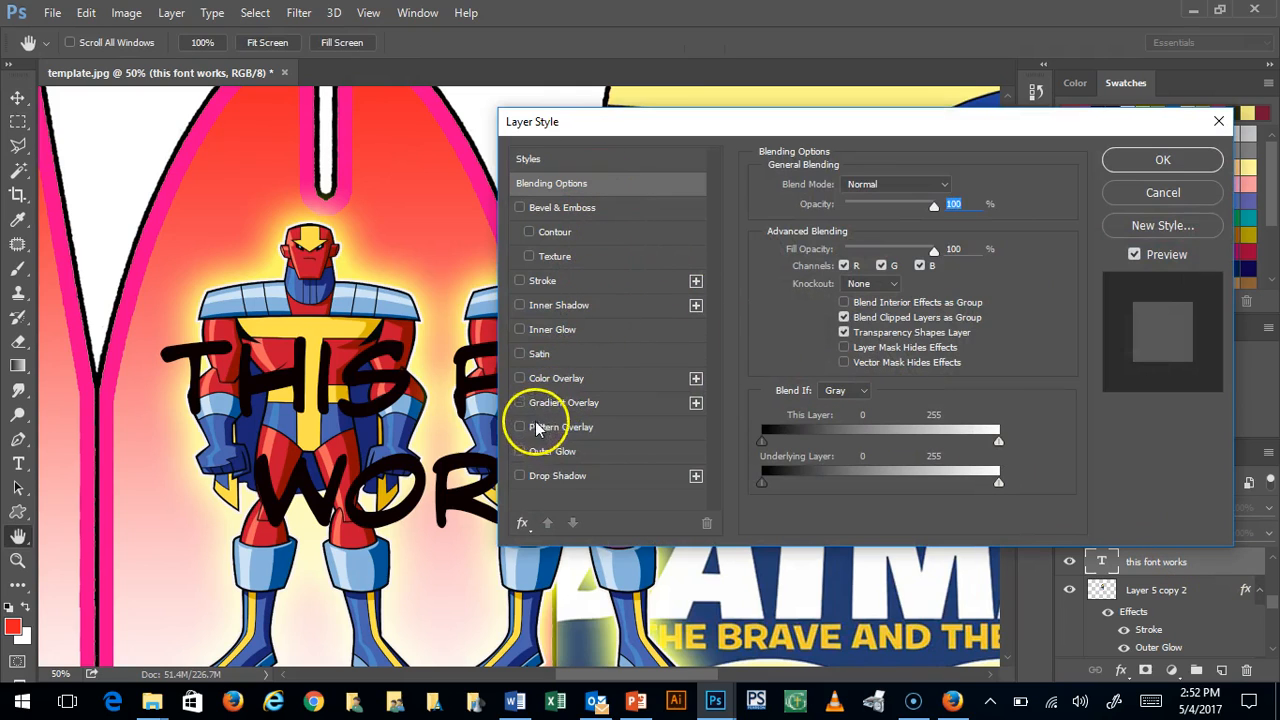
left_click(556, 283)
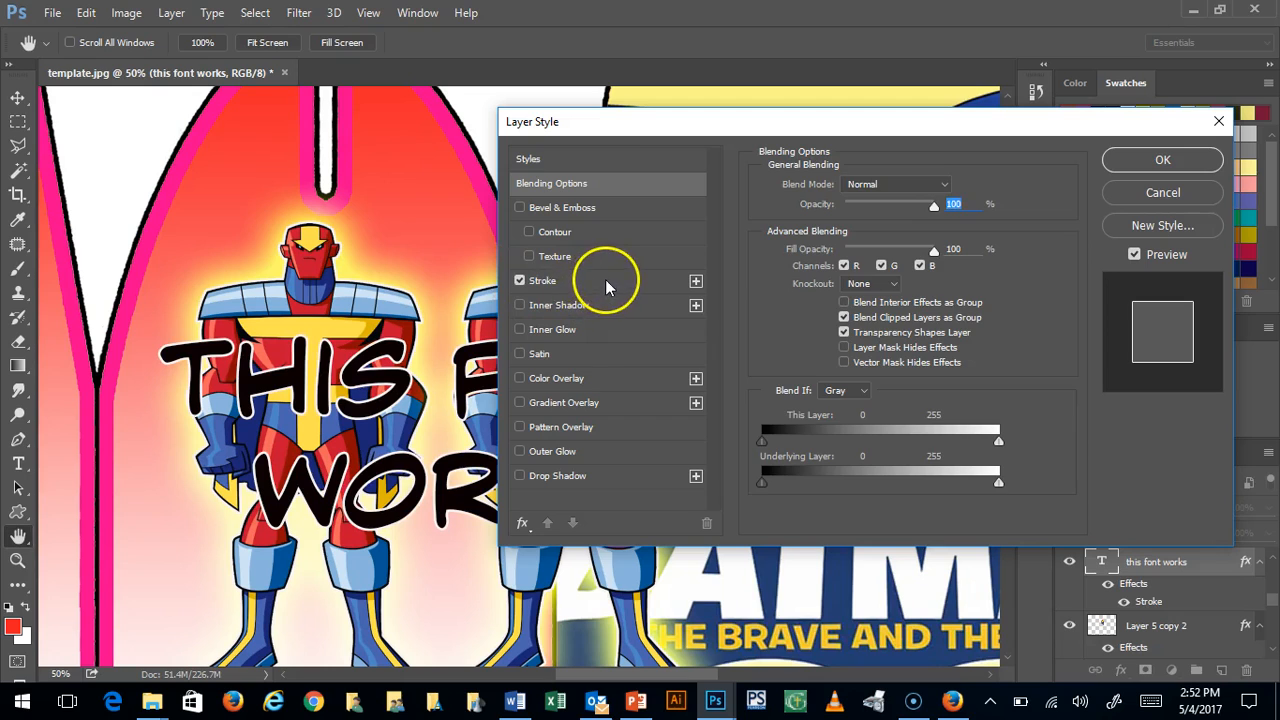
left_click(605, 279)
left_click_drag(836, 188, 841, 188)
left_click(1141, 156)
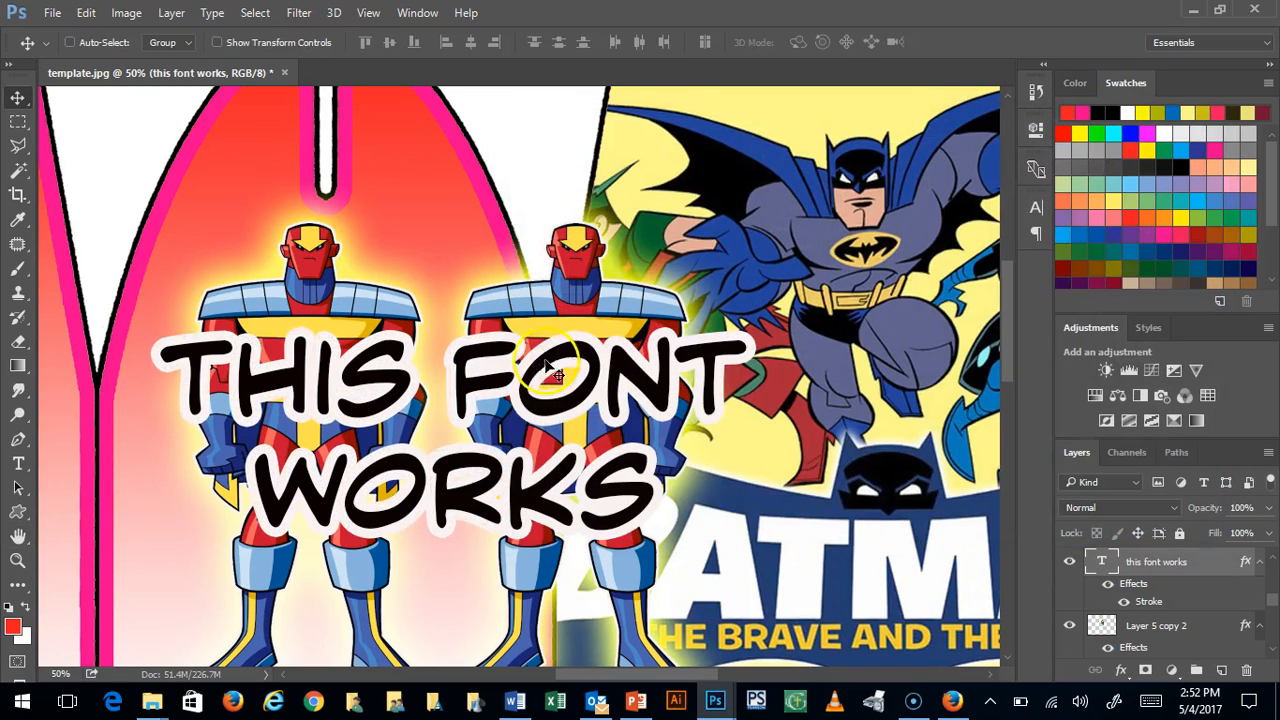
Shift the outlined text left and slightly down across the two characters
left_click_drag(583, 350, 463, 370)
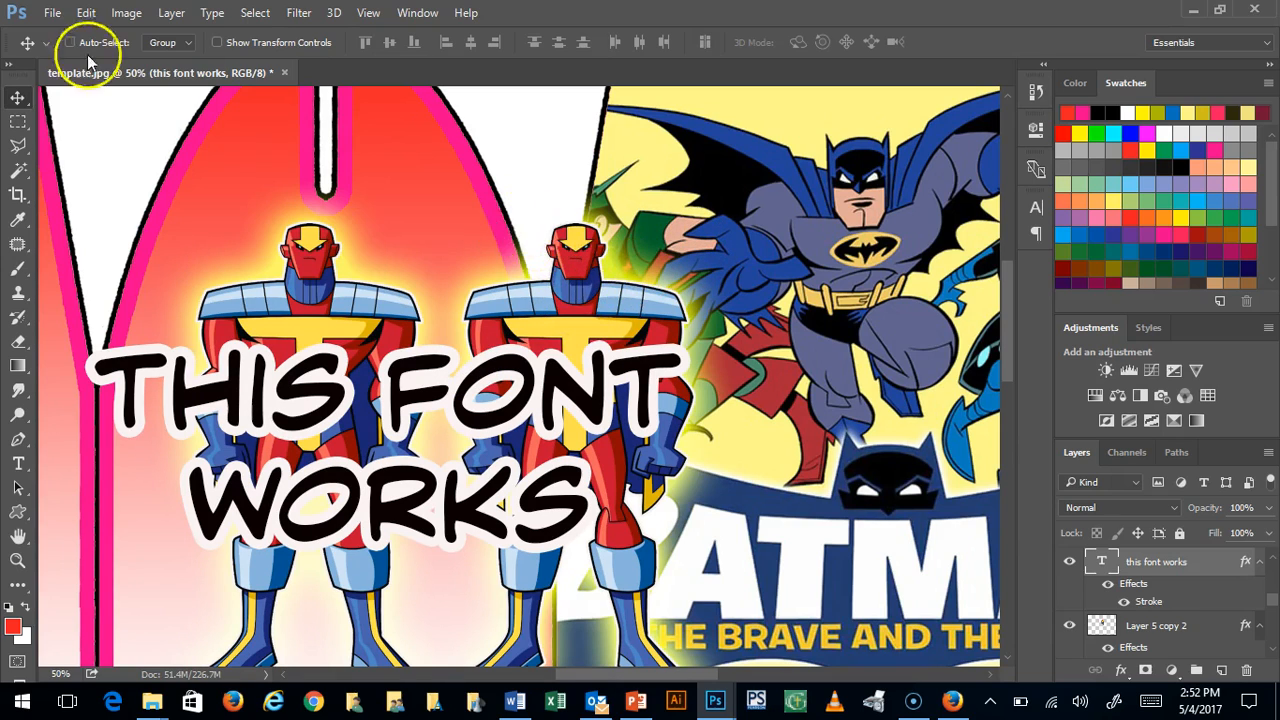
left_click(213, 13)
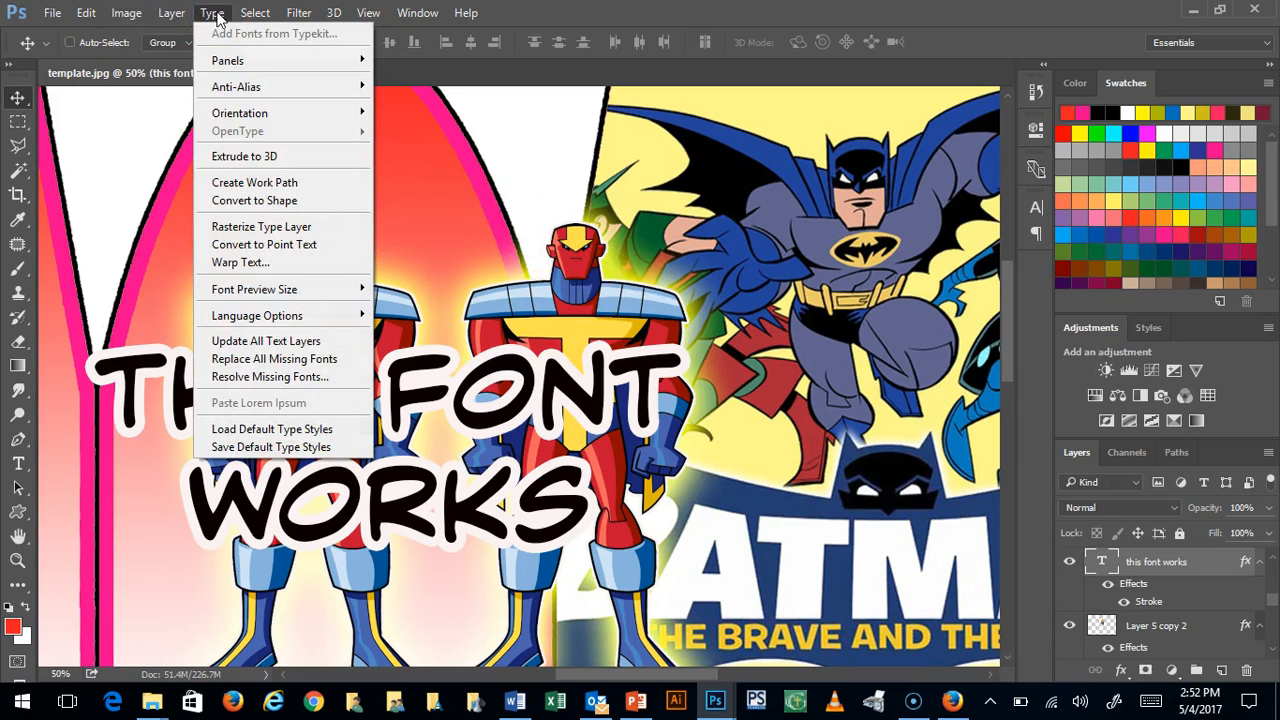
left_click(769, 14)
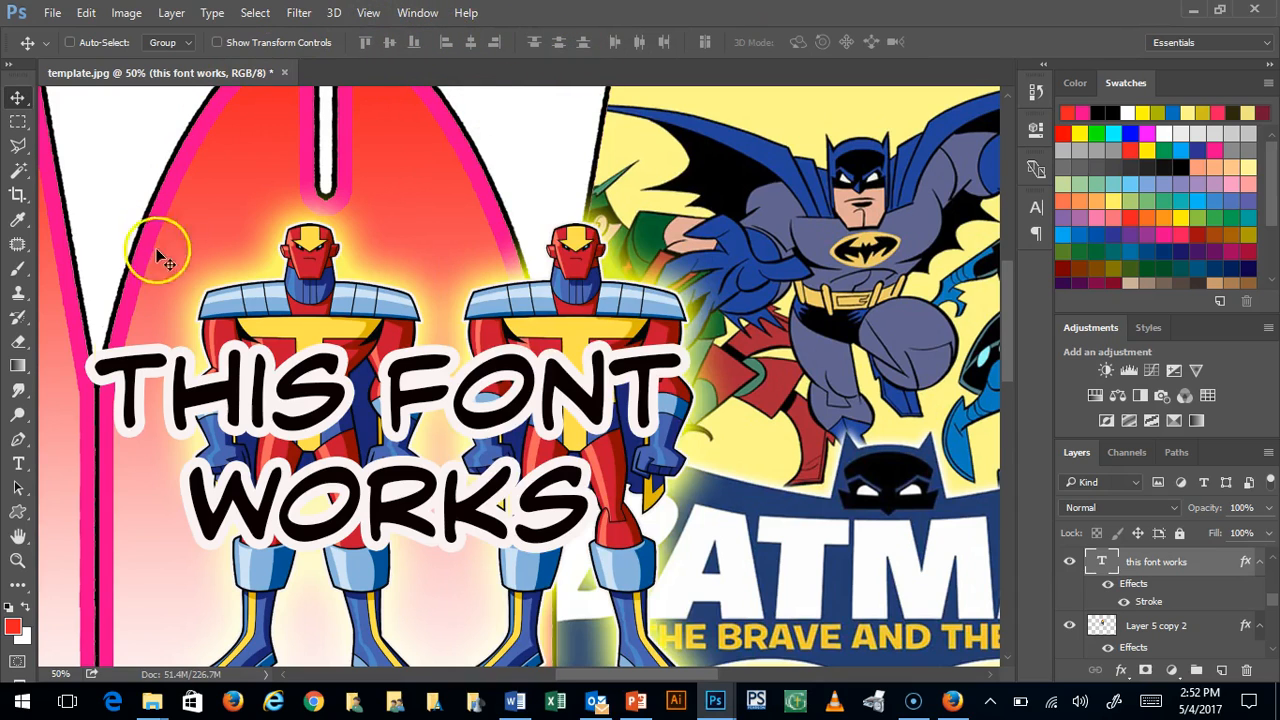
Select both lines of the outlined THIS FONT WORKS text for editing
left_click(19, 464)
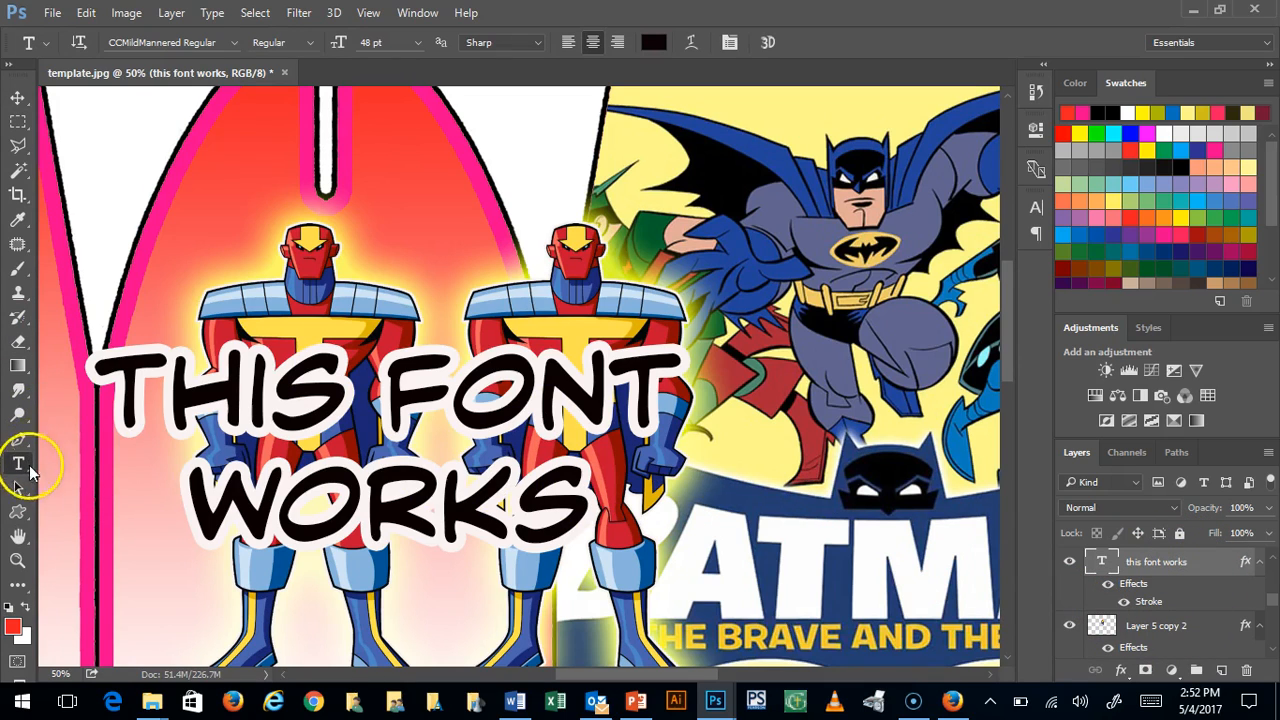
left_click(598, 506)
left_click_drag(598, 506, 105, 335)
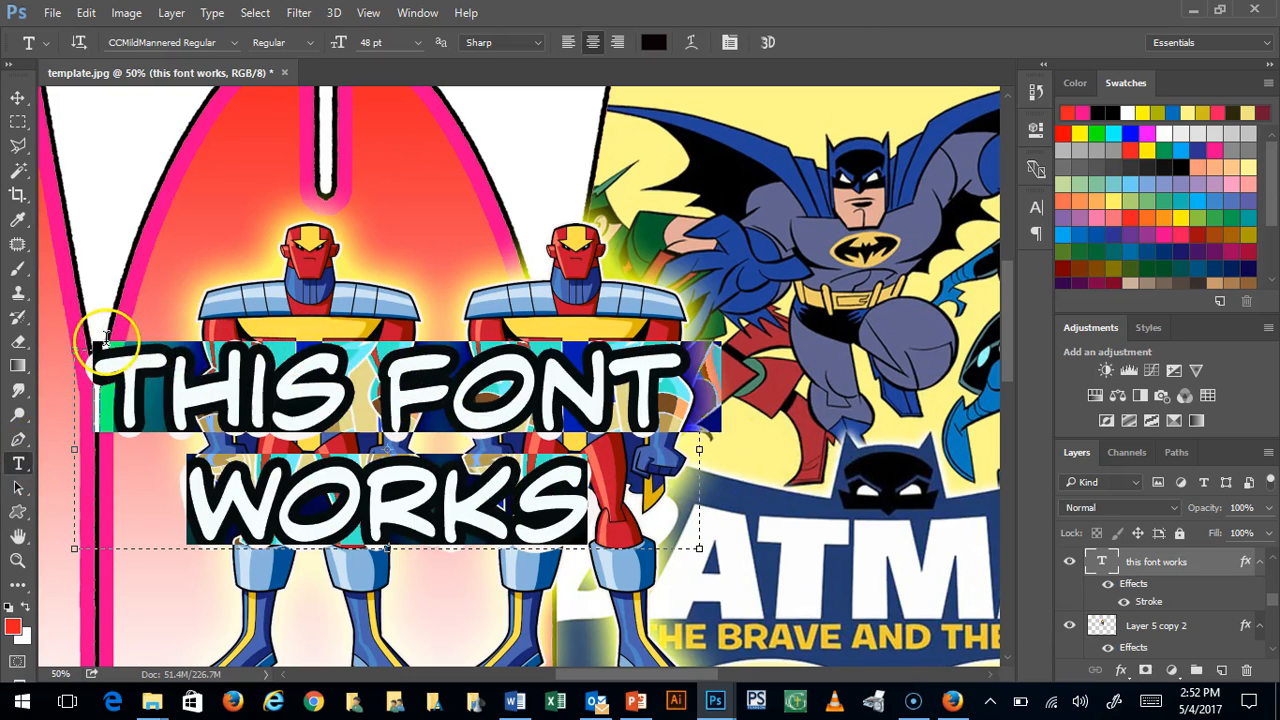